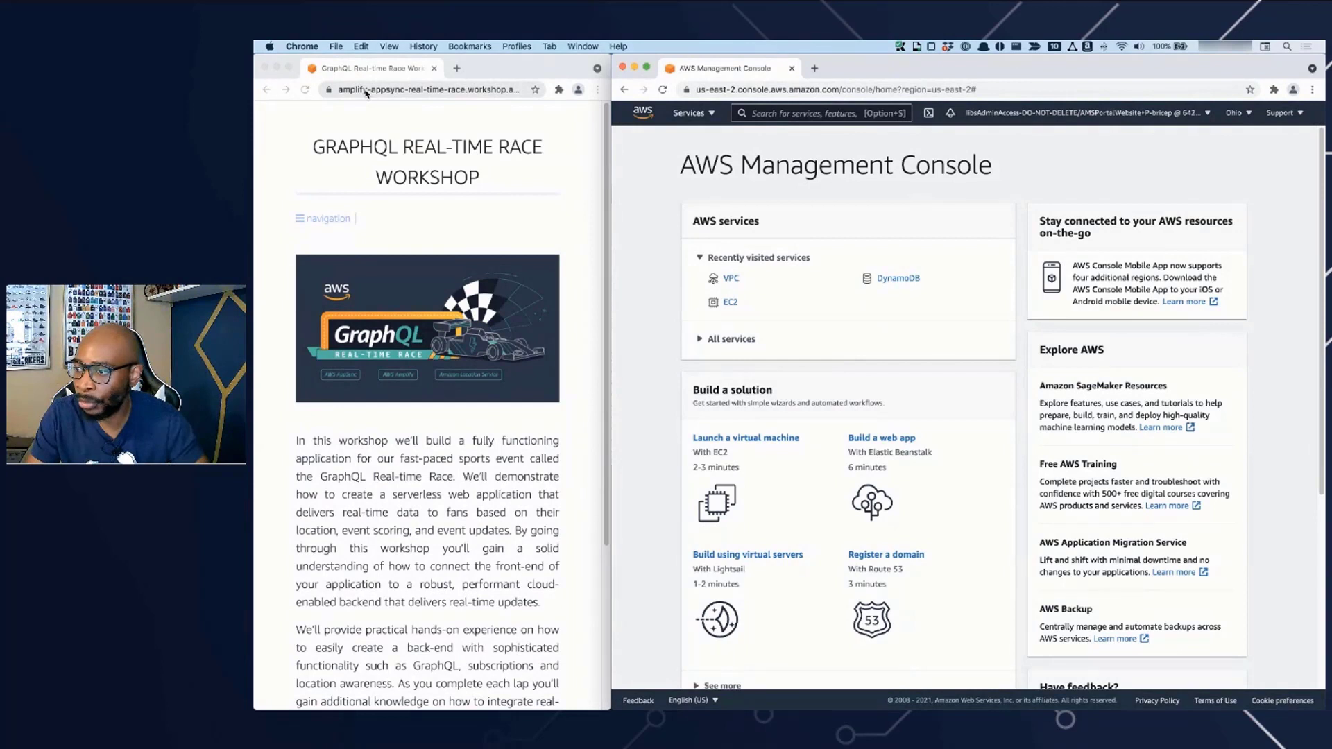
{"action": "left_click", "coordinate": [367, 92]}
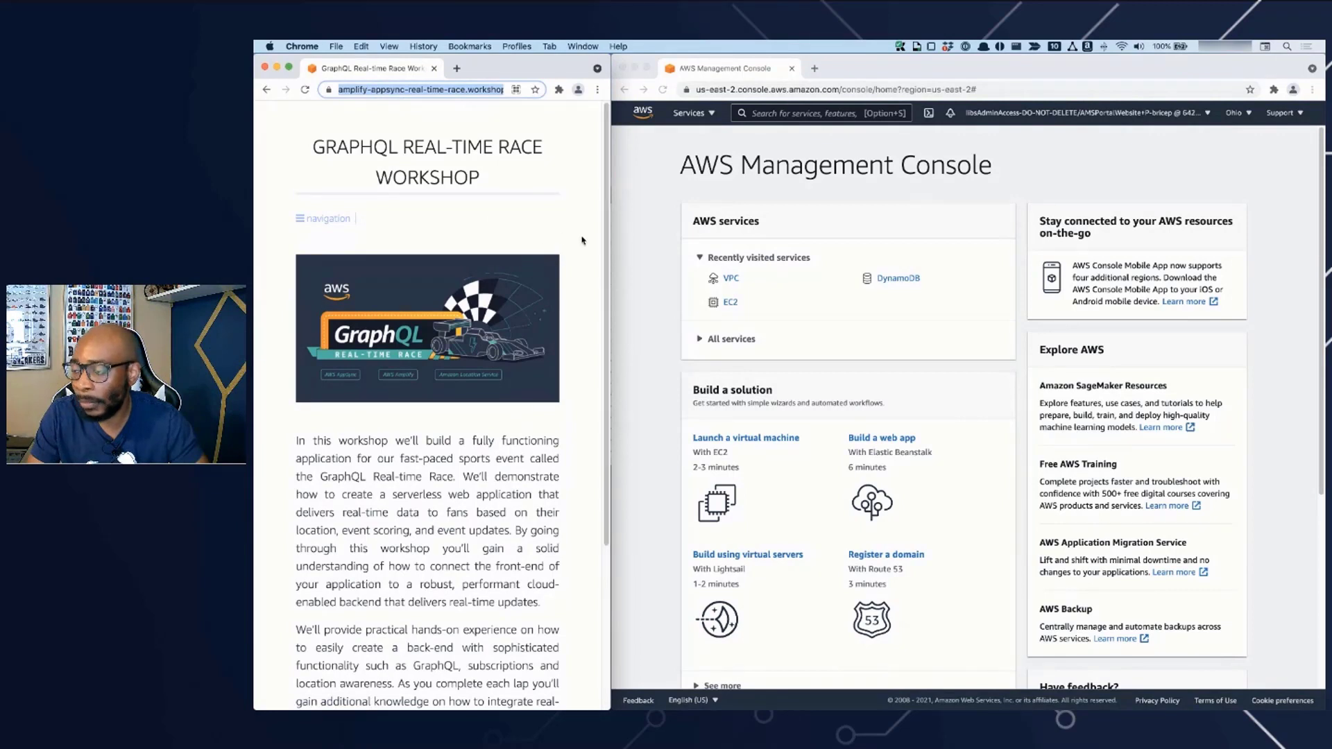
{"action": "scroll", "coordinate": [553, 236], "scroll_direction": "down", "scroll_amount": 1}
{"action": "scroll", "coordinate": [553, 237], "scroll_direction": "up", "scroll_amount": 1}
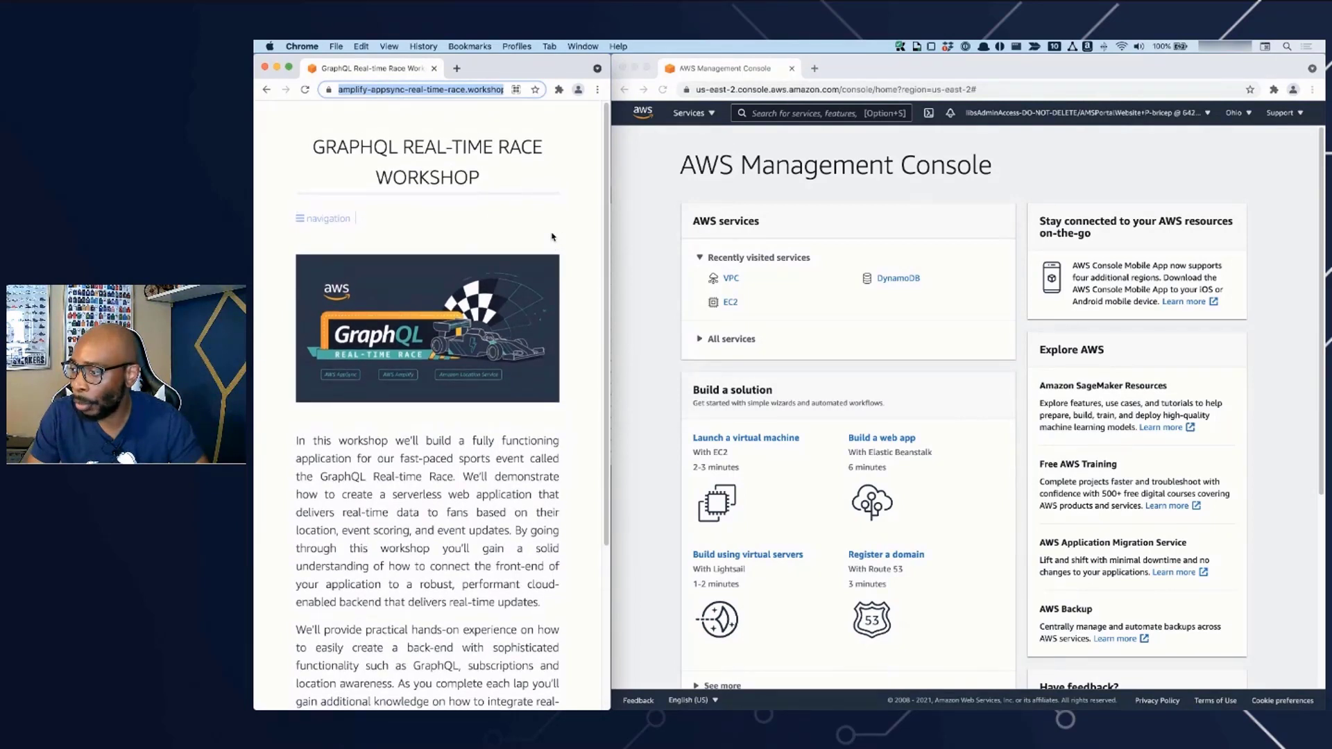
{"action": "left_click", "coordinate": [551, 228]}
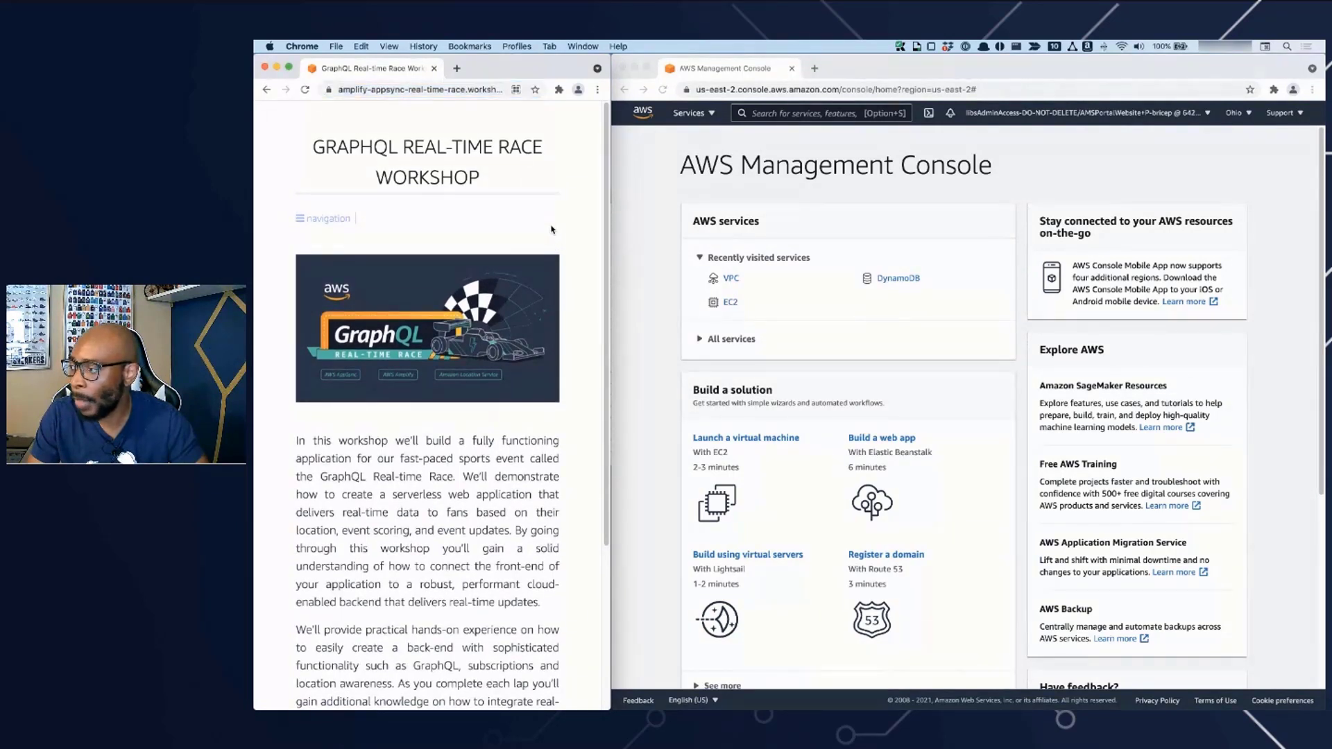
- Reload the AWS Management Console home page
{"action": "left_click", "coordinate": [649, 217]}
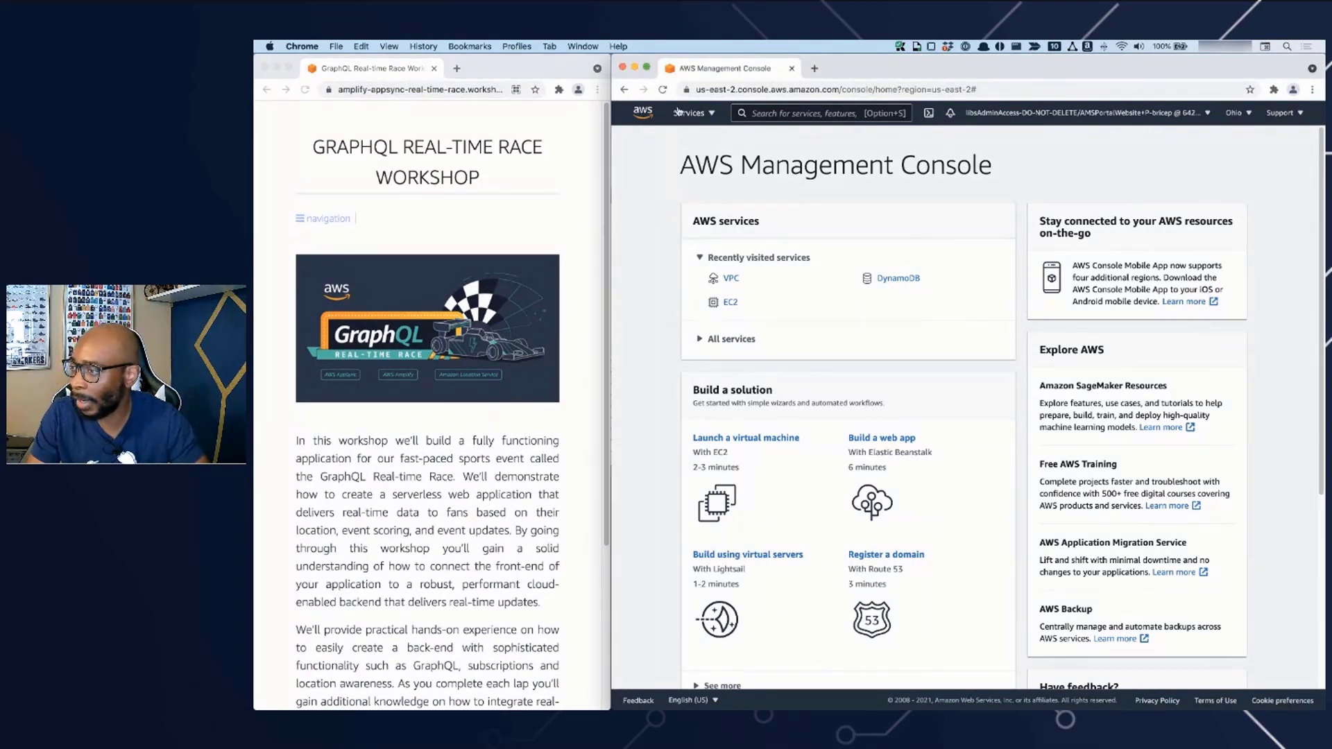
{"action": "left_click", "coordinate": [662, 89]}
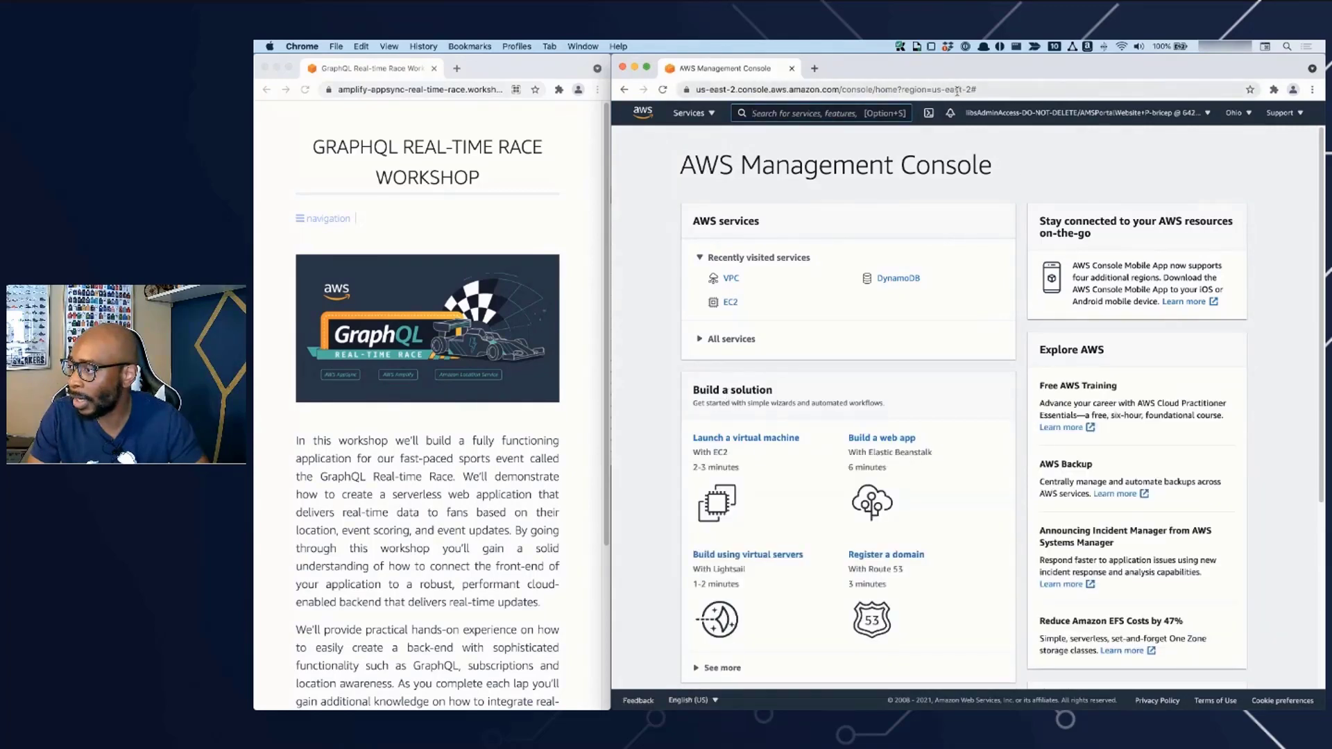
- Show the navigation of the GraphQL Real-time Race workshop and widen its browser window over part of the console
{"action": "left_click", "coordinate": [379, 187]}
{"action": "left_click", "coordinate": [303, 220]}
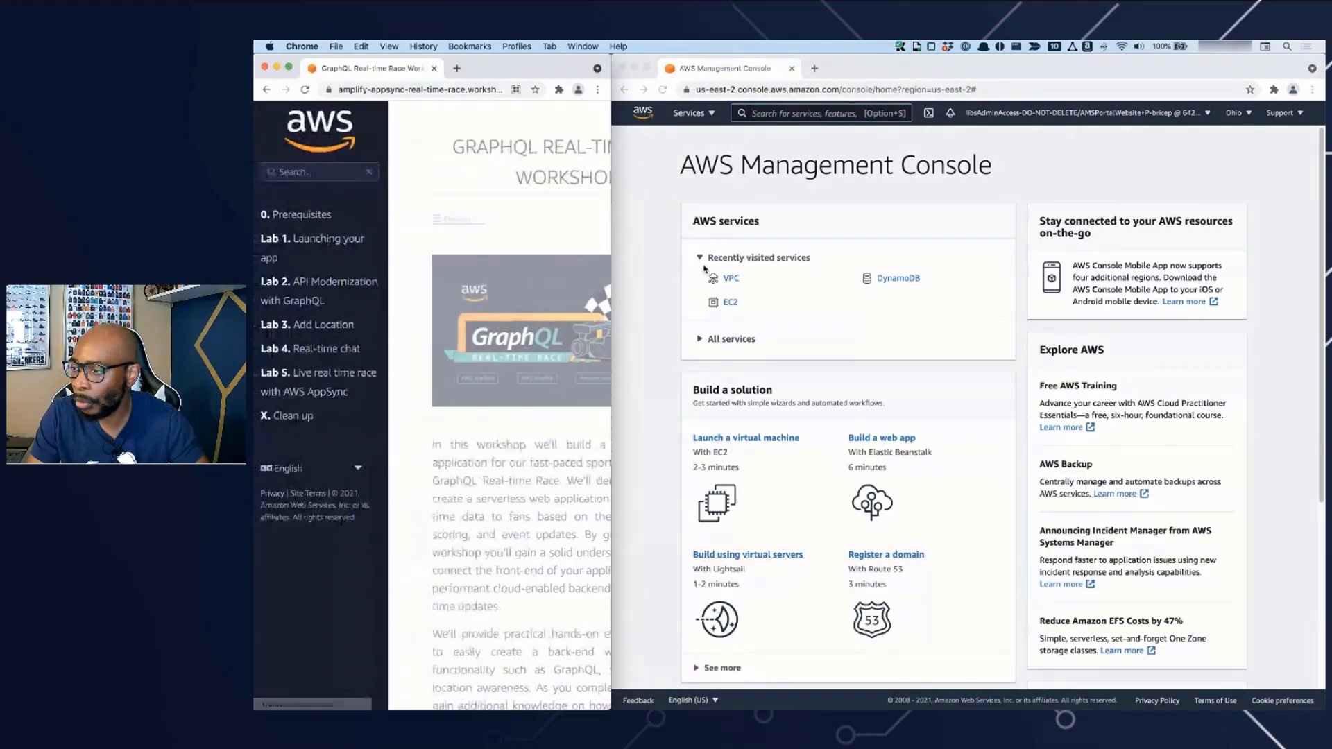
{"action": "left_click_drag", "start_coordinate": [611, 262], "coordinate": [852, 315]}
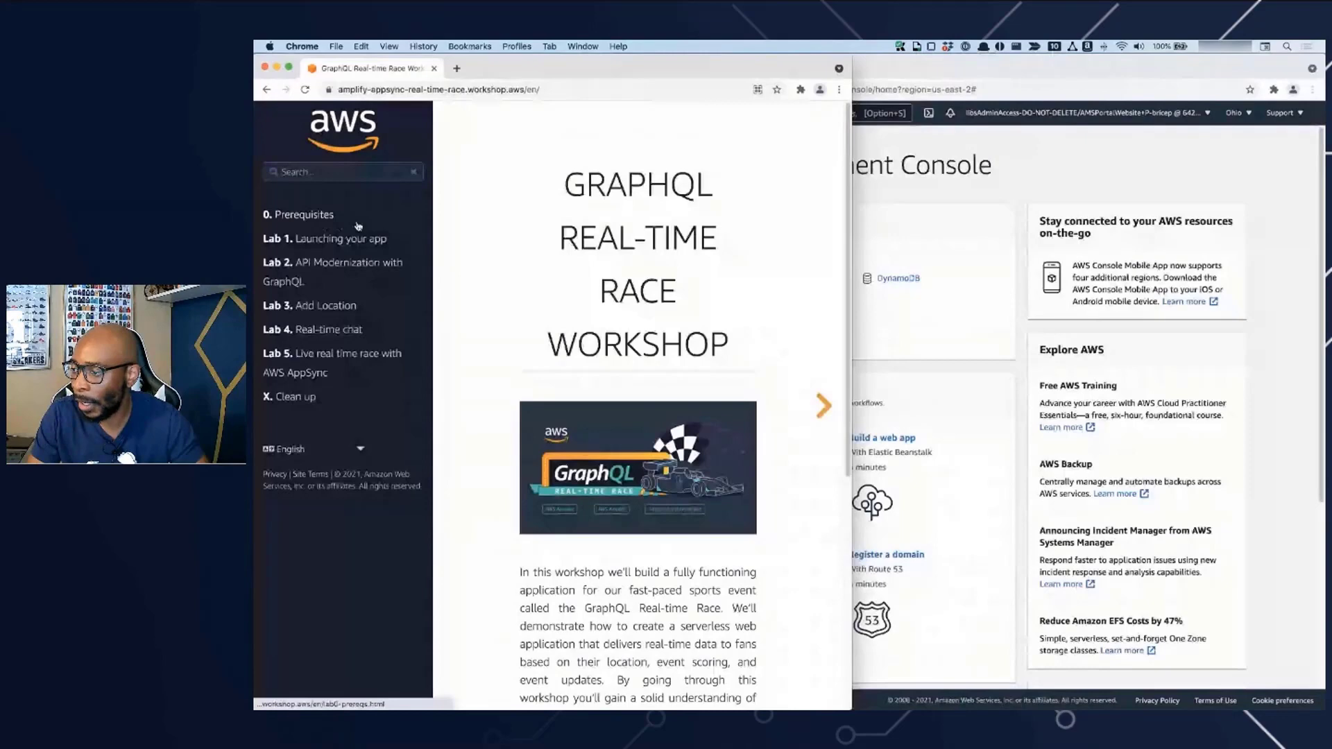
- Review the workshop's Prerequisites page and its Clean up instructions, finishing back on the Prerequisites page
{"action": "left_click", "coordinate": [357, 224]}
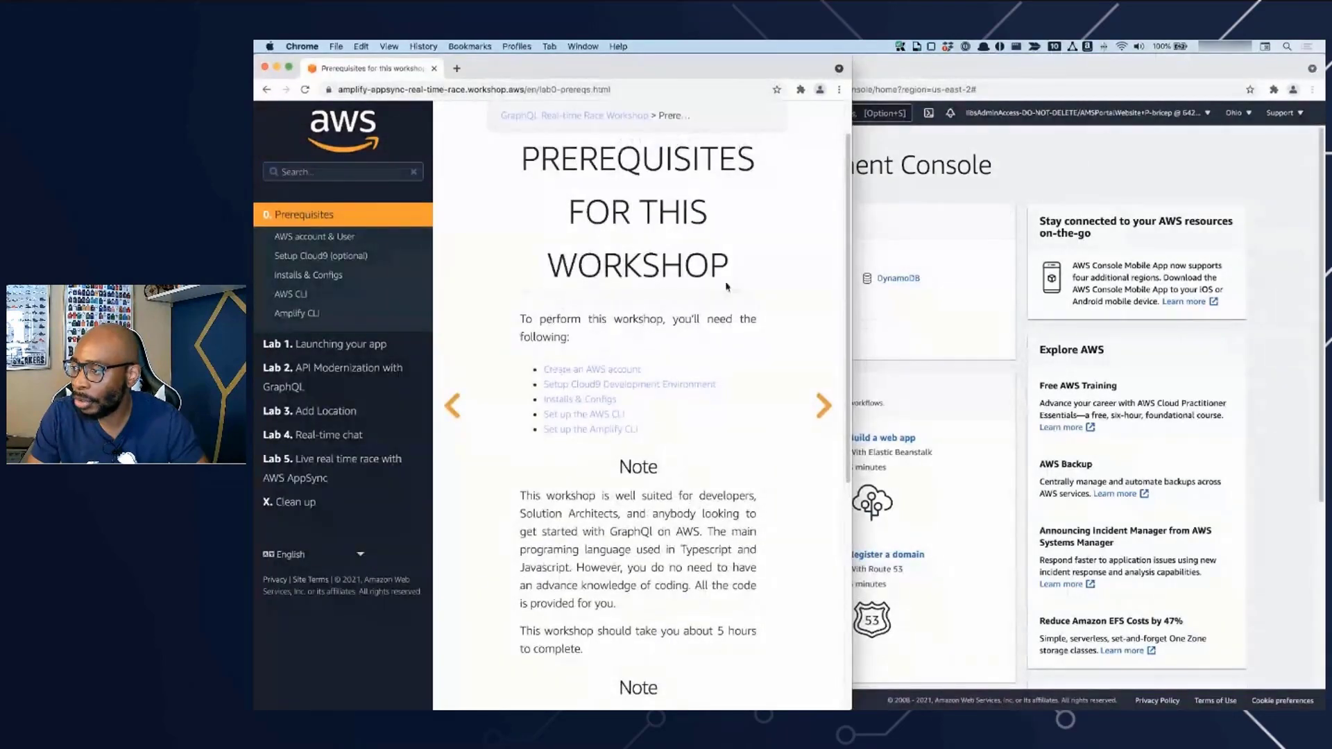
{"action": "scroll", "coordinate": [656, 335], "scroll_direction": "down", "scroll_amount": 1}
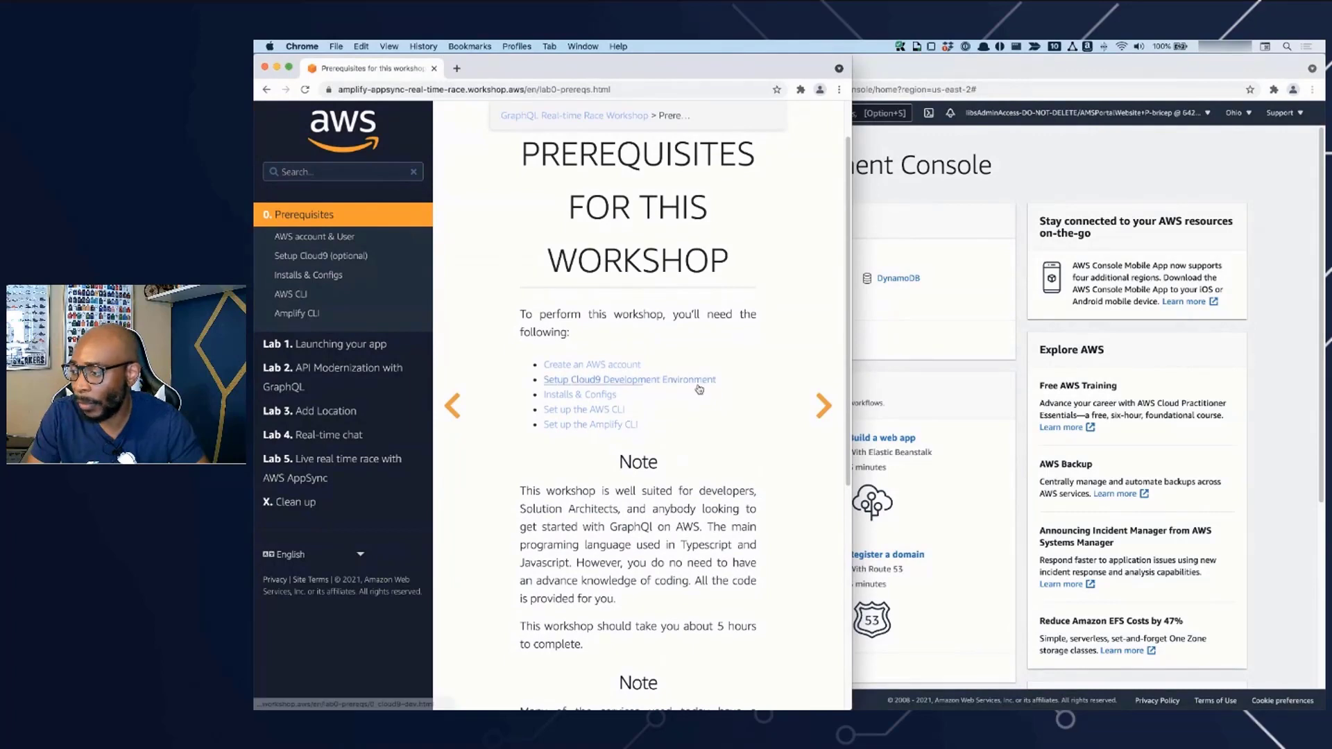
{"action": "scroll", "coordinate": [694, 382], "scroll_direction": "down", "scroll_amount": 1}
{"action": "scroll", "coordinate": [700, 389], "scroll_direction": "down", "scroll_amount": 5}
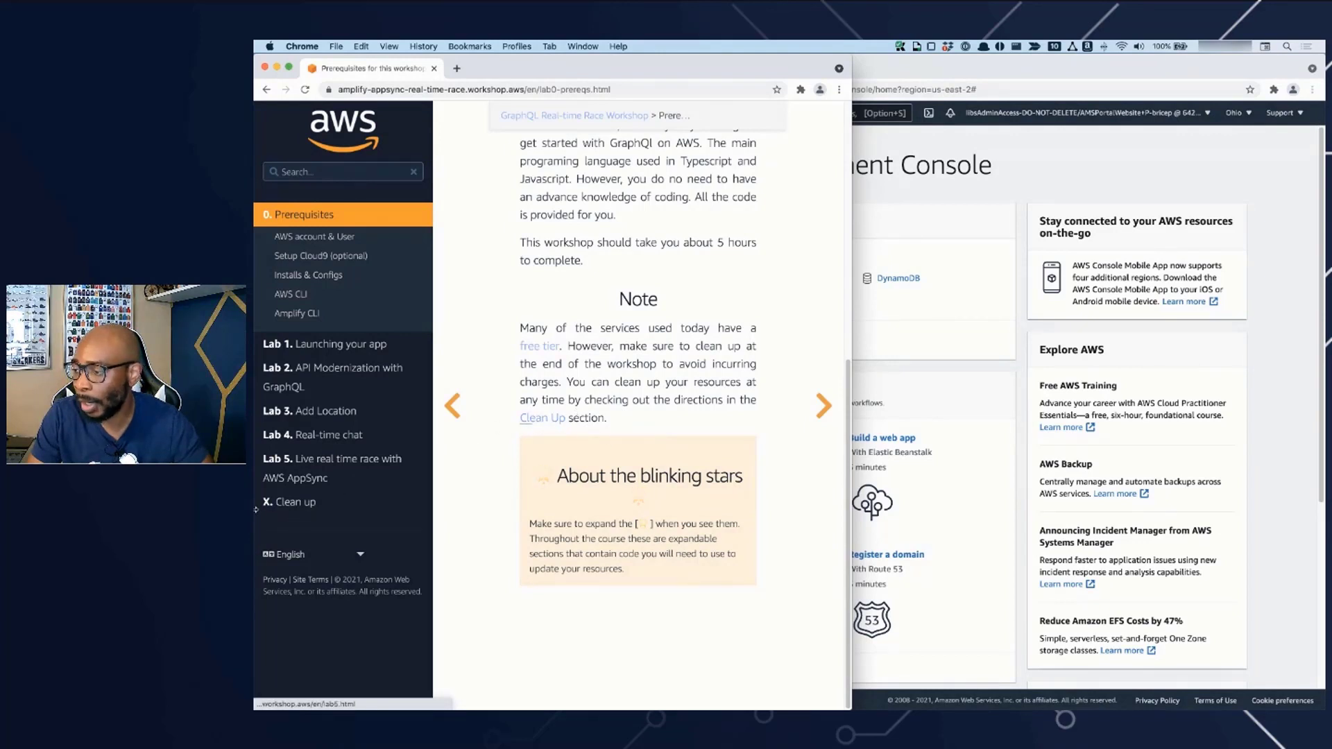
{"action": "left_click", "coordinate": [307, 510]}
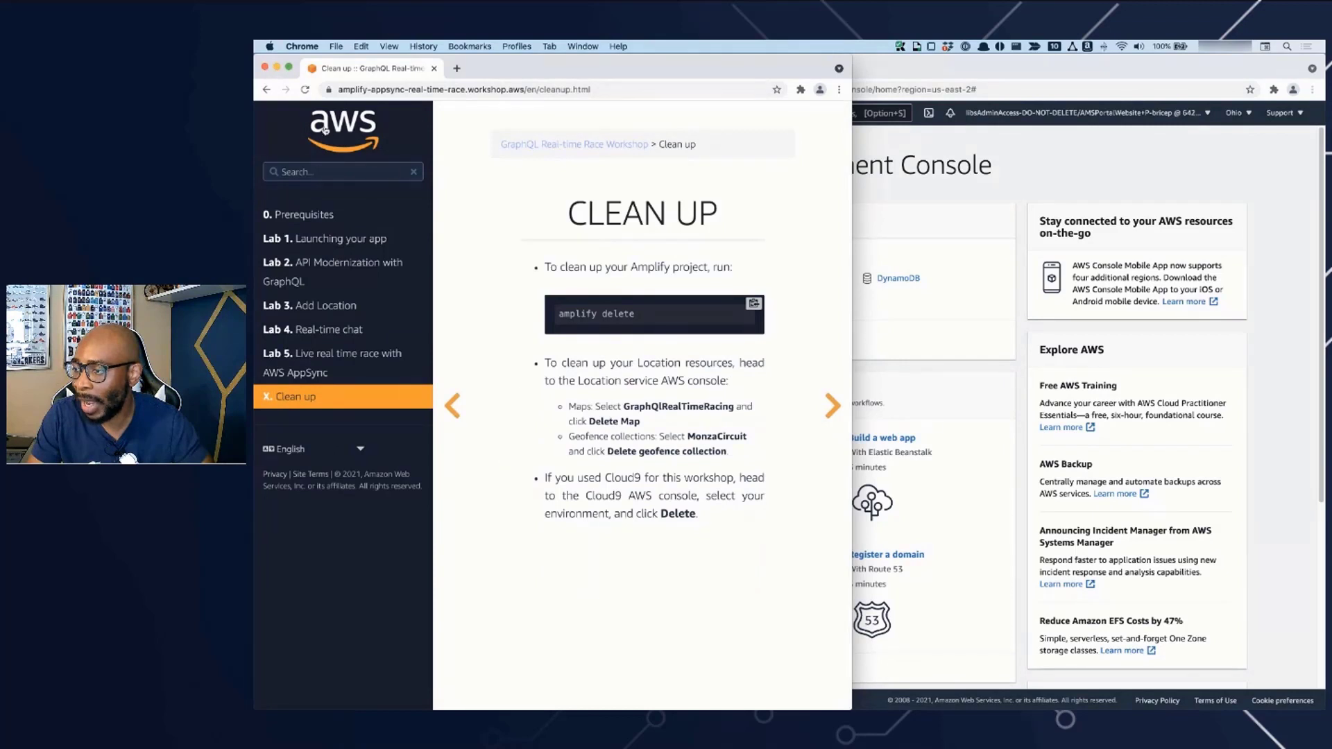
{"action": "left_click", "coordinate": [266, 89]}
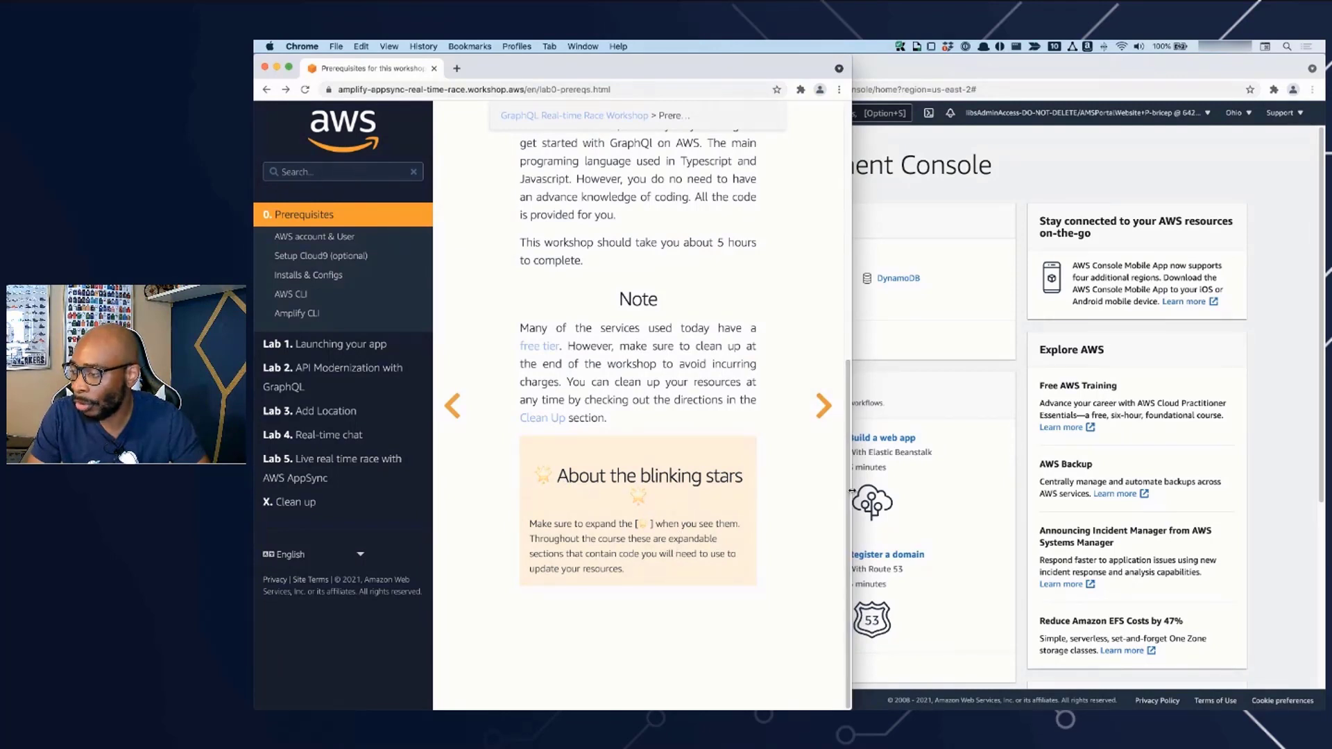
- Narrow the workshop window to uncover more of the console and open the AWS account & User prerequisite page
{"action": "left_click_drag", "start_coordinate": [852, 491], "coordinate": [998, 491]}
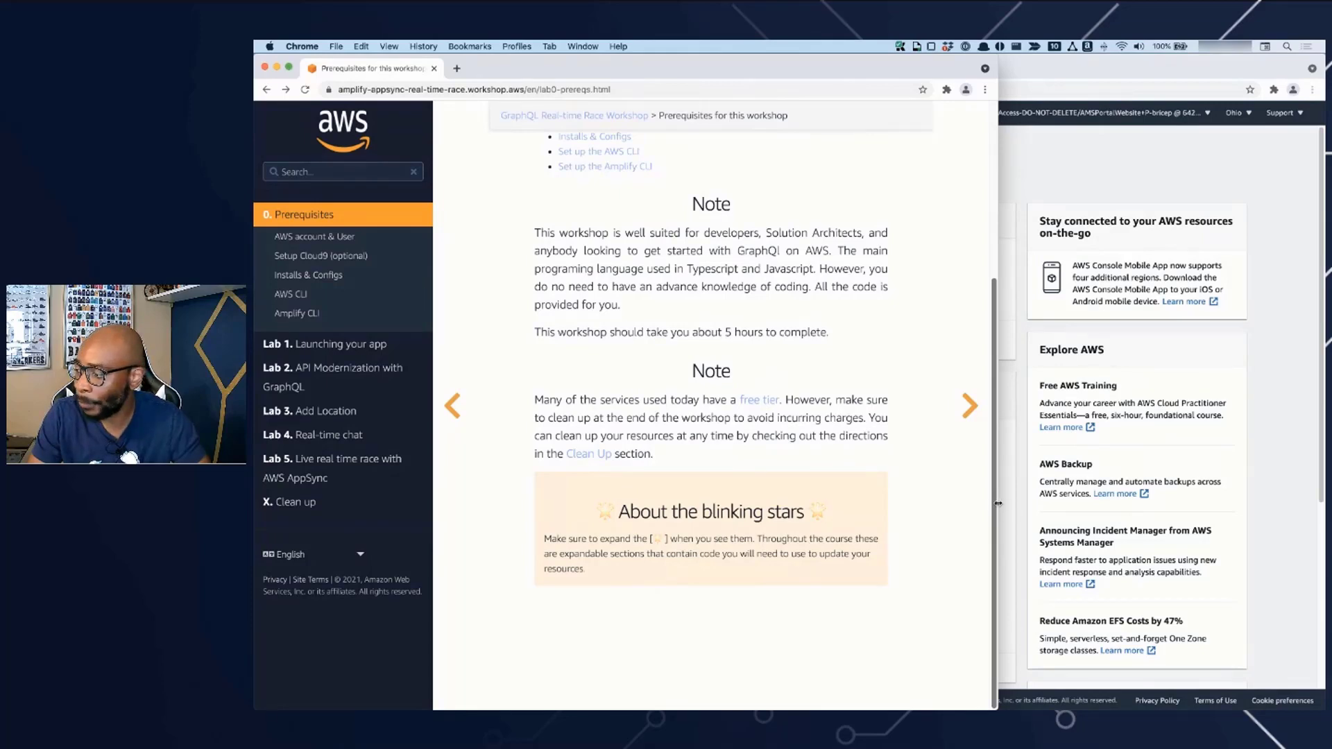
{"action": "left_click_drag", "start_coordinate": [998, 503], "coordinate": [717, 525]}
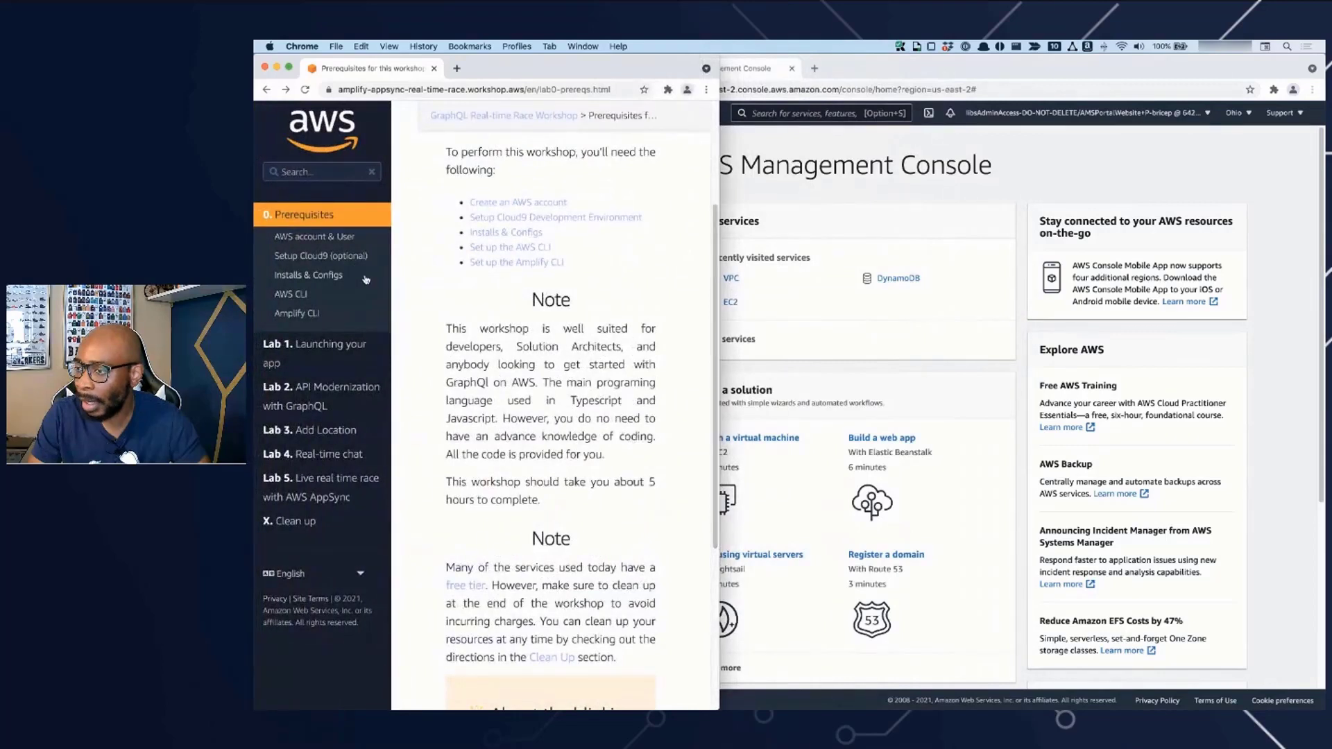
{"action": "left_click", "coordinate": [325, 239]}
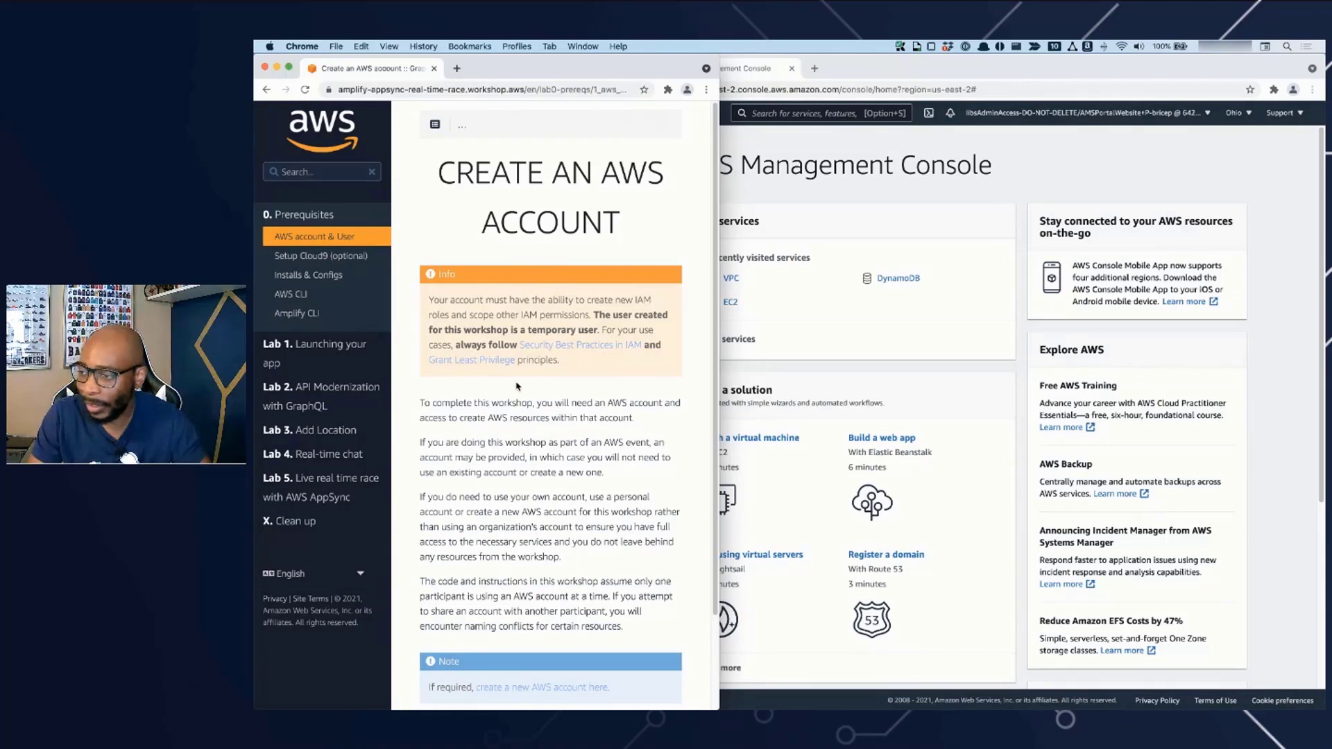
- Open the Setup Cloud9 (optional) page and read its instructions for creating a new environment
{"action": "left_click", "coordinate": [330, 258]}
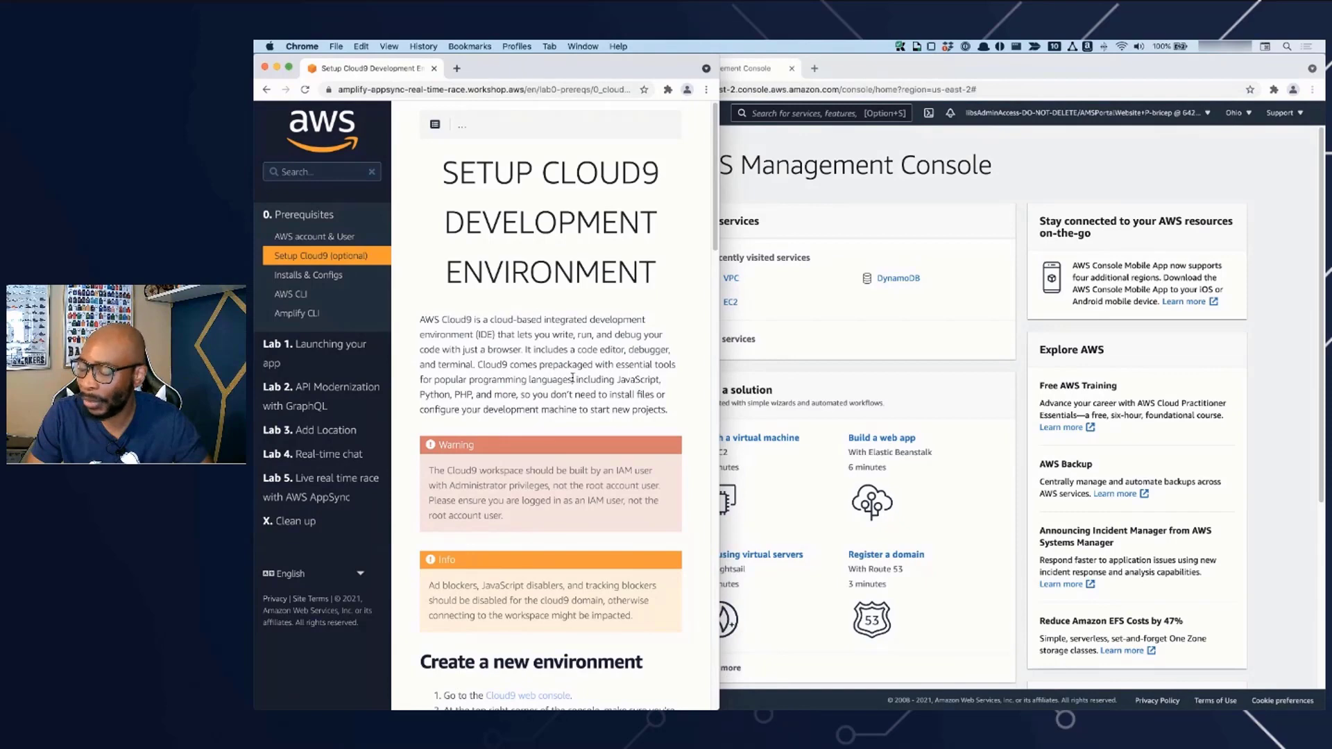
{"action": "scroll", "coordinate": [570, 378], "scroll_direction": "down", "scroll_amount": 5}
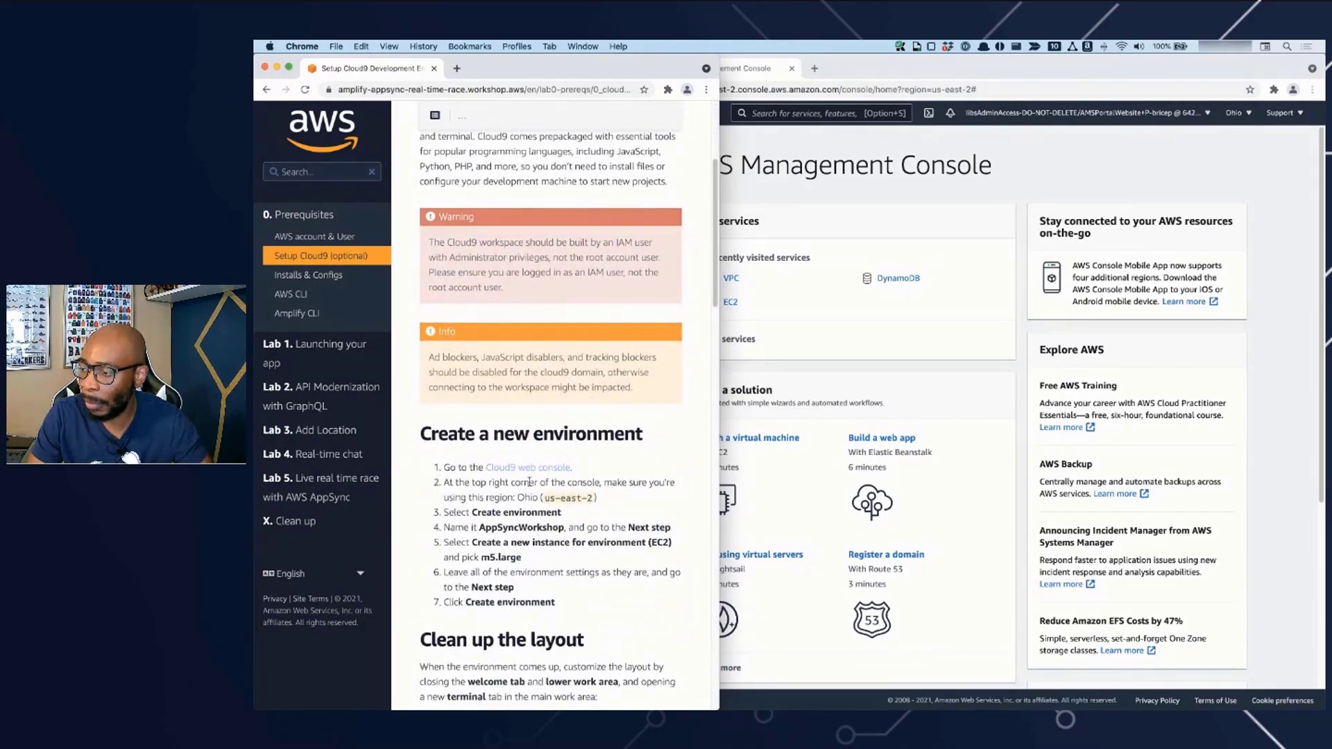
{"action": "scroll", "coordinate": [544, 484], "scroll_direction": "down", "scroll_amount": 1}
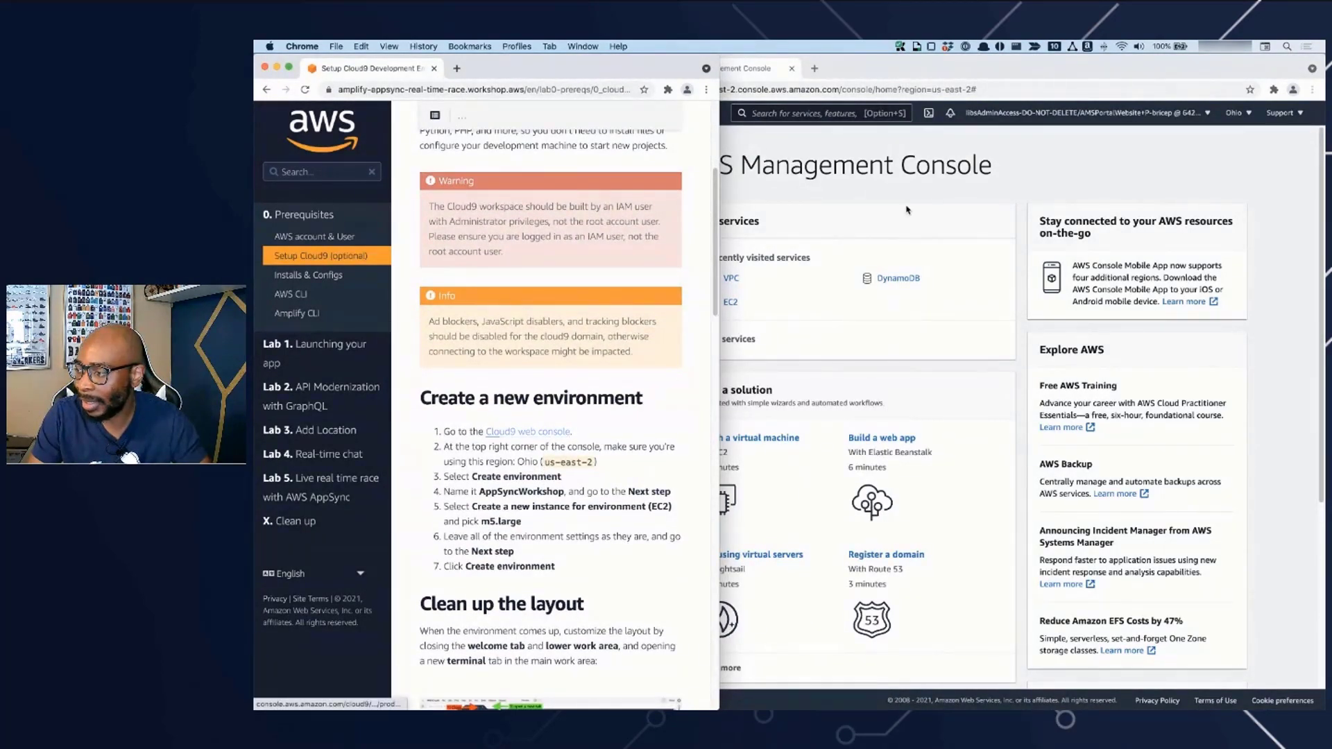
- Find the Cloud9 service in the AWS console, open it and start creating a new environment
{"action": "left_click", "coordinate": [910, 211]}
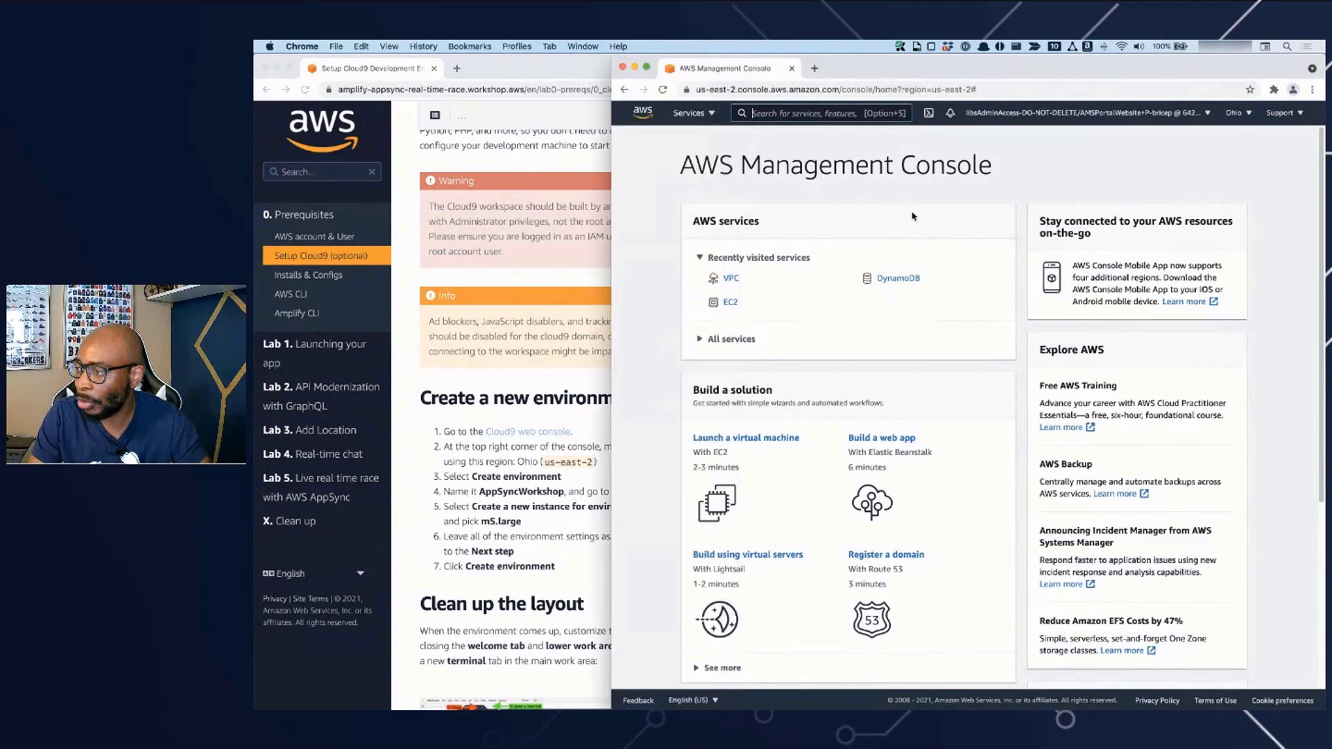
{"action": "left_click", "coordinate": [756, 113]}
{"action": "type", "text": "cloud9"}
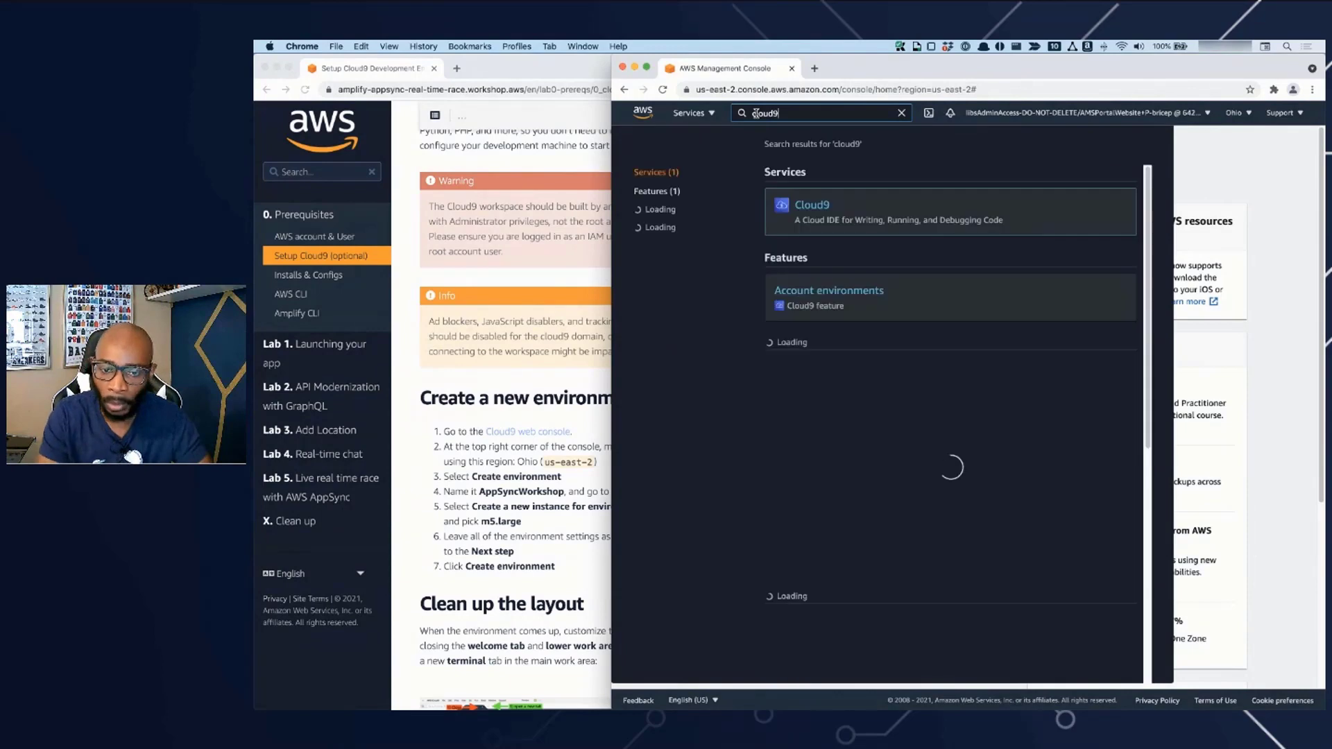
{"action": "left_click", "coordinate": [825, 217]}
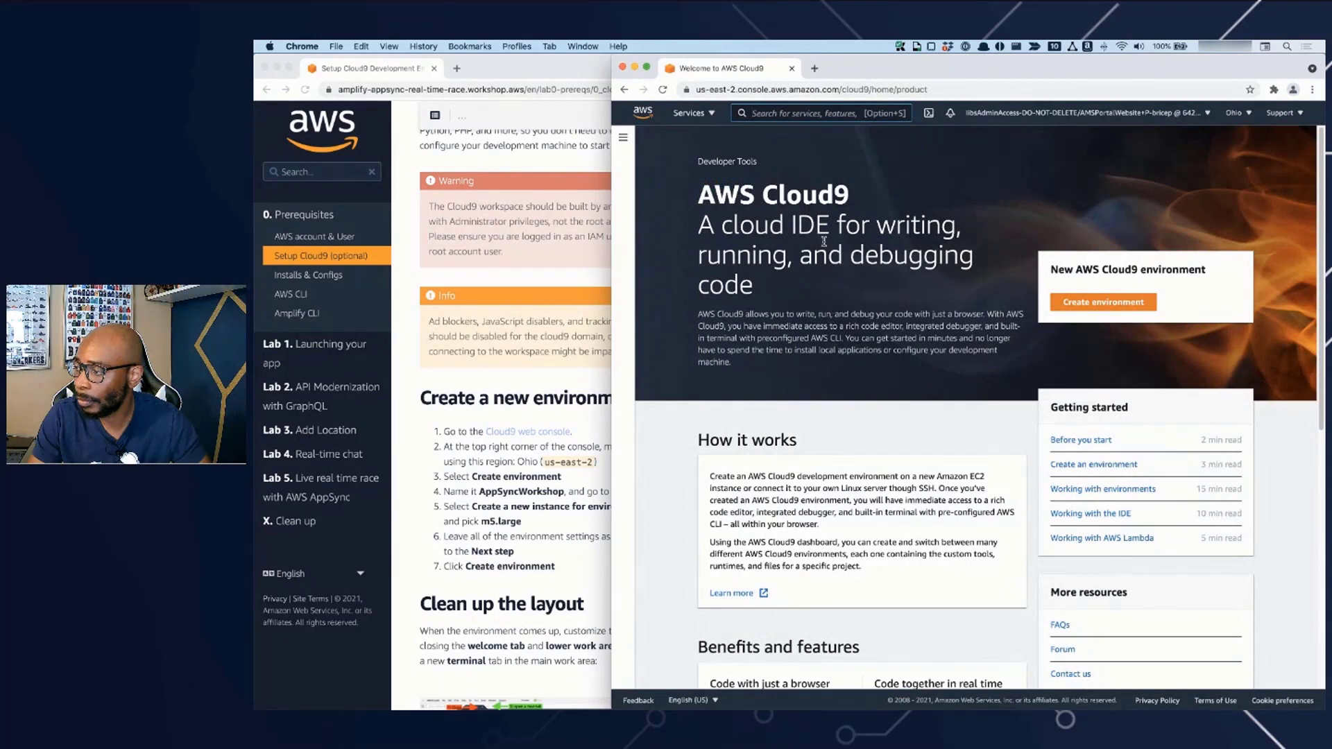
{"action": "left_click", "coordinate": [1096, 305]}
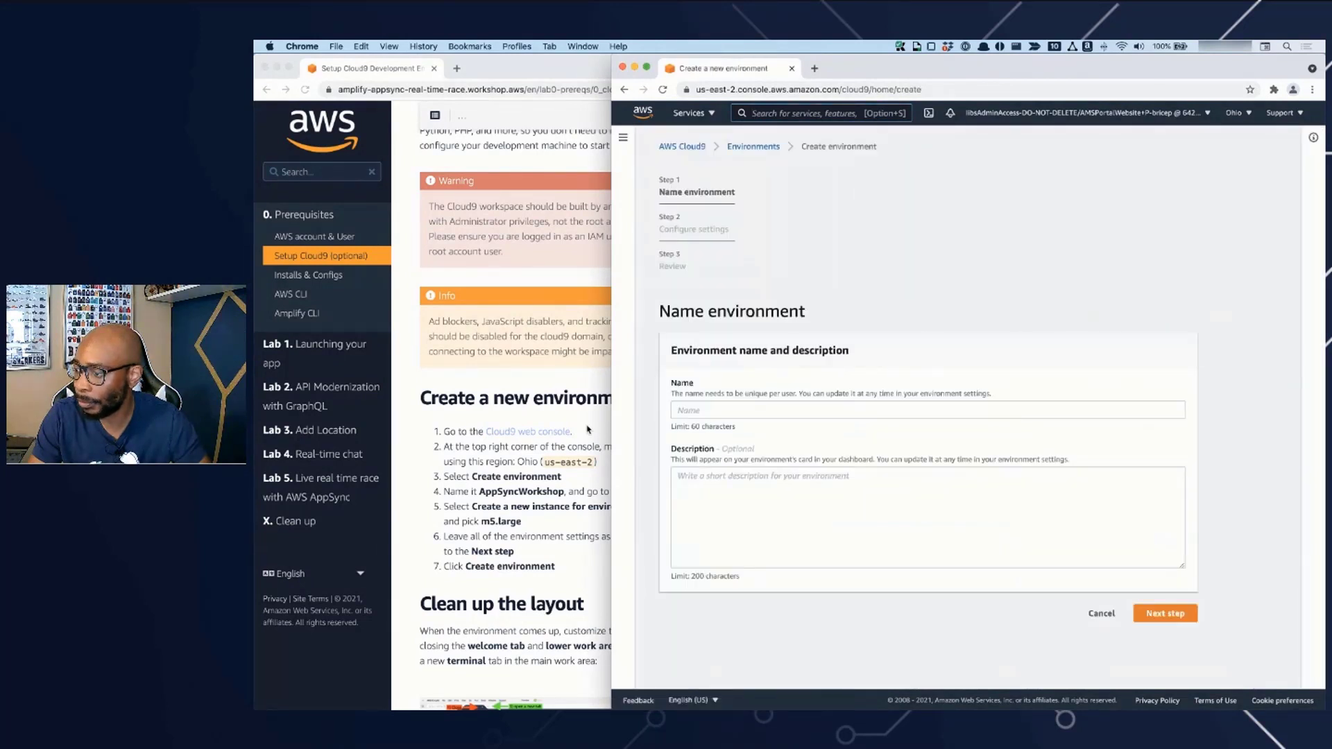
- Copy the name AppSyncWorkshop from the instructions into the environment's name and proceed to its settings
{"action": "left_click", "coordinate": [588, 429]}
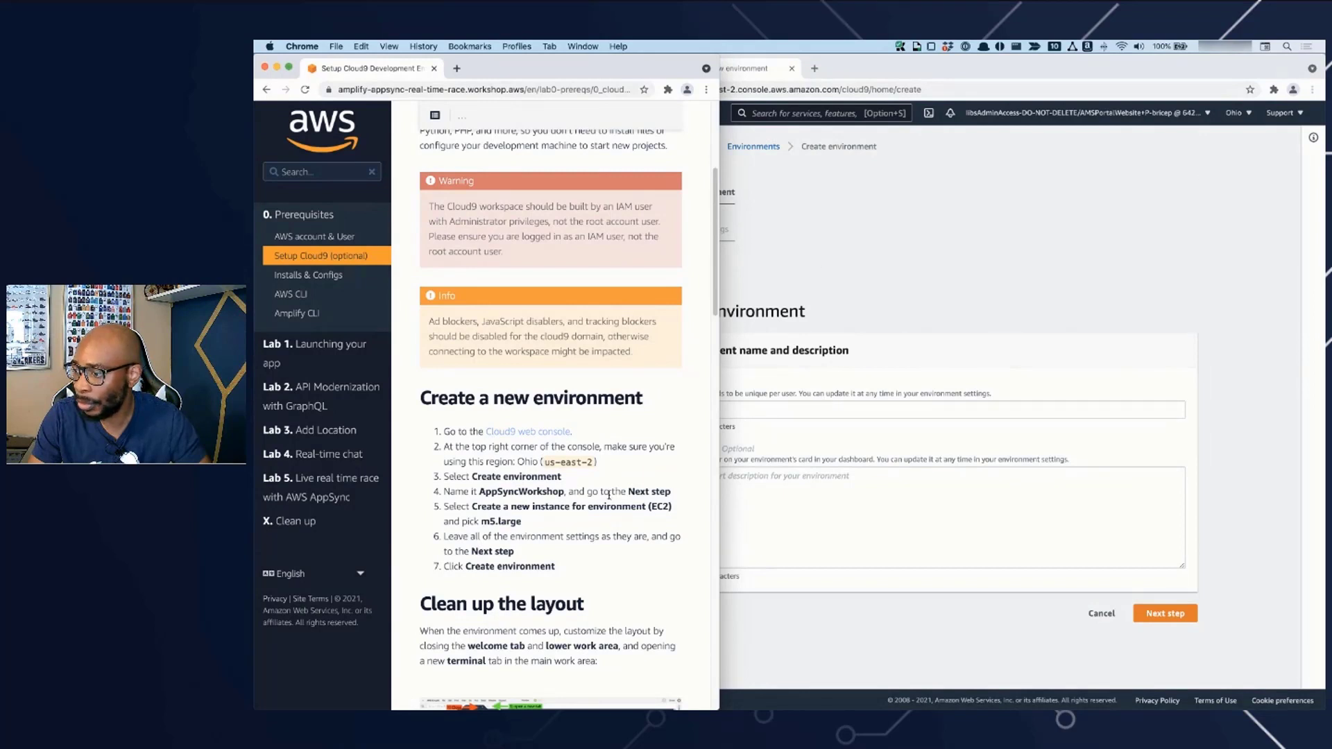
{"action": "double_click", "coordinate": [537, 494]}
{"action": "key", "text": "super+c"}
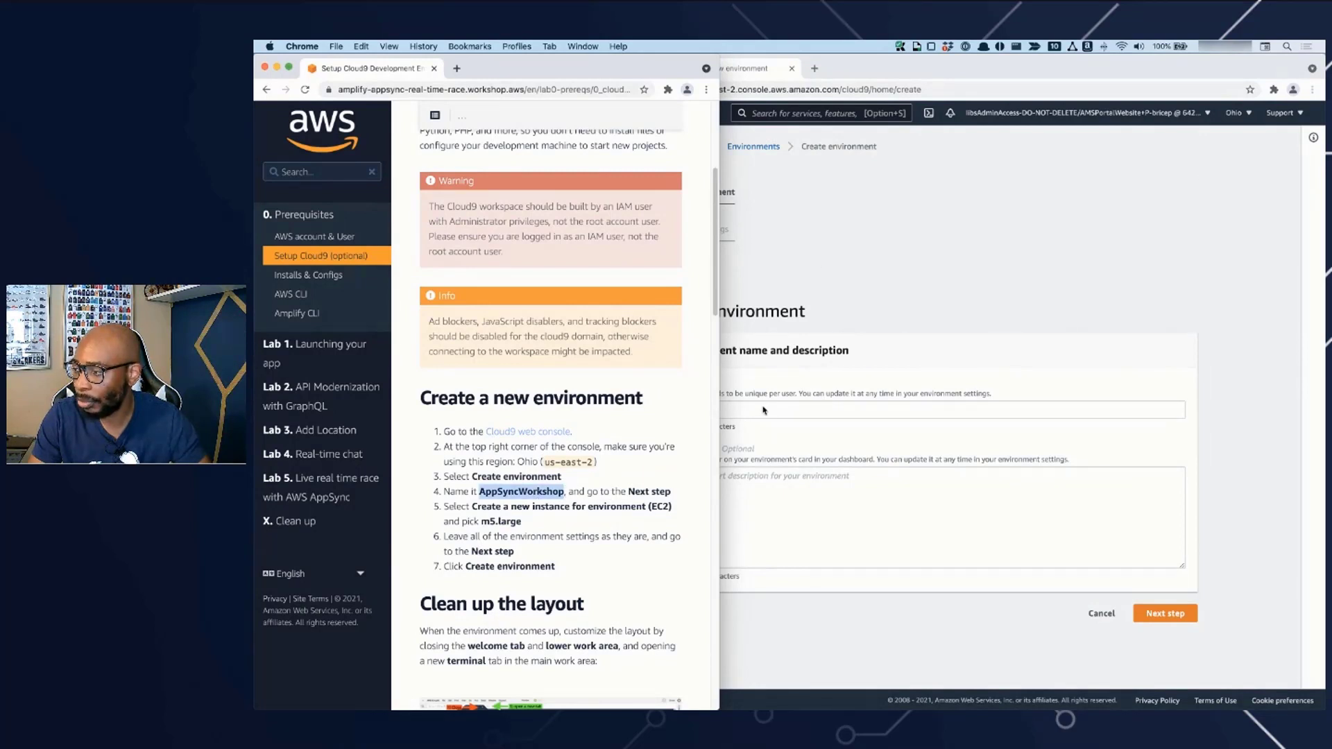
{"action": "left_click", "coordinate": [734, 414]}
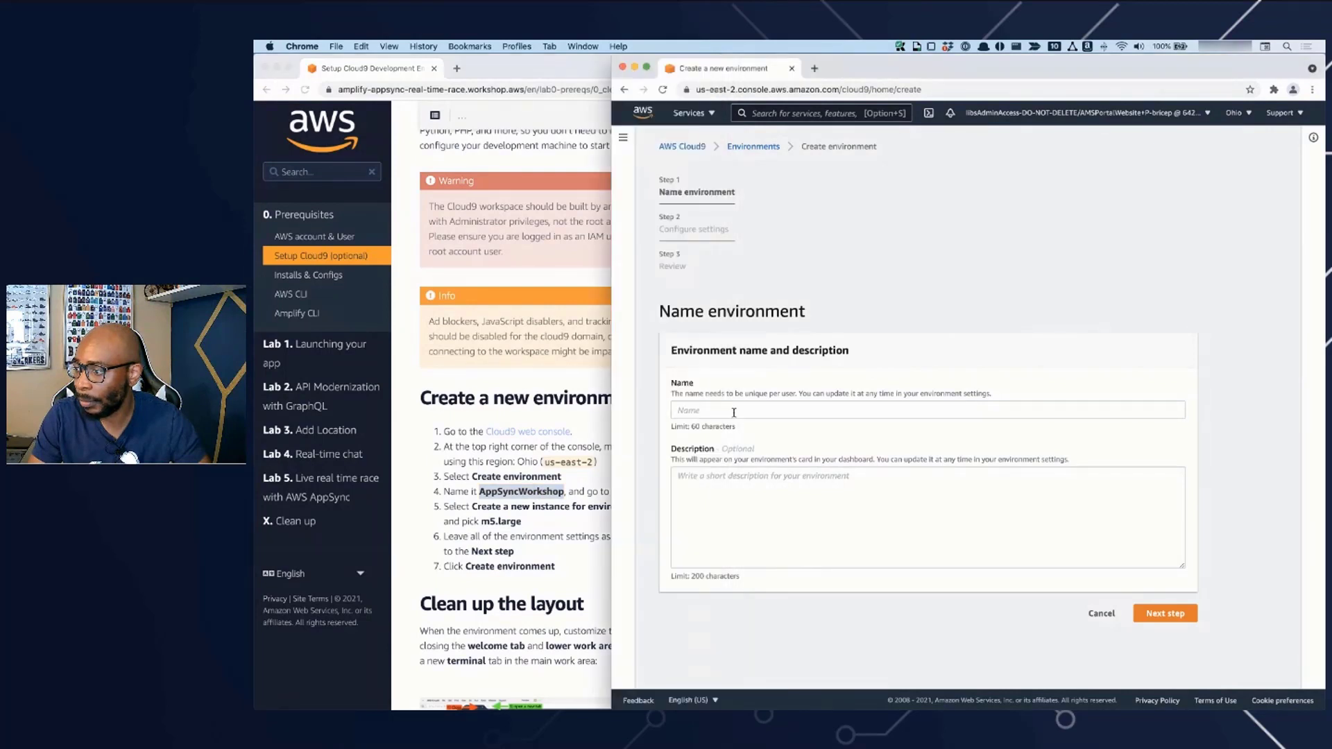
{"action": "key", "text": "super+v"}
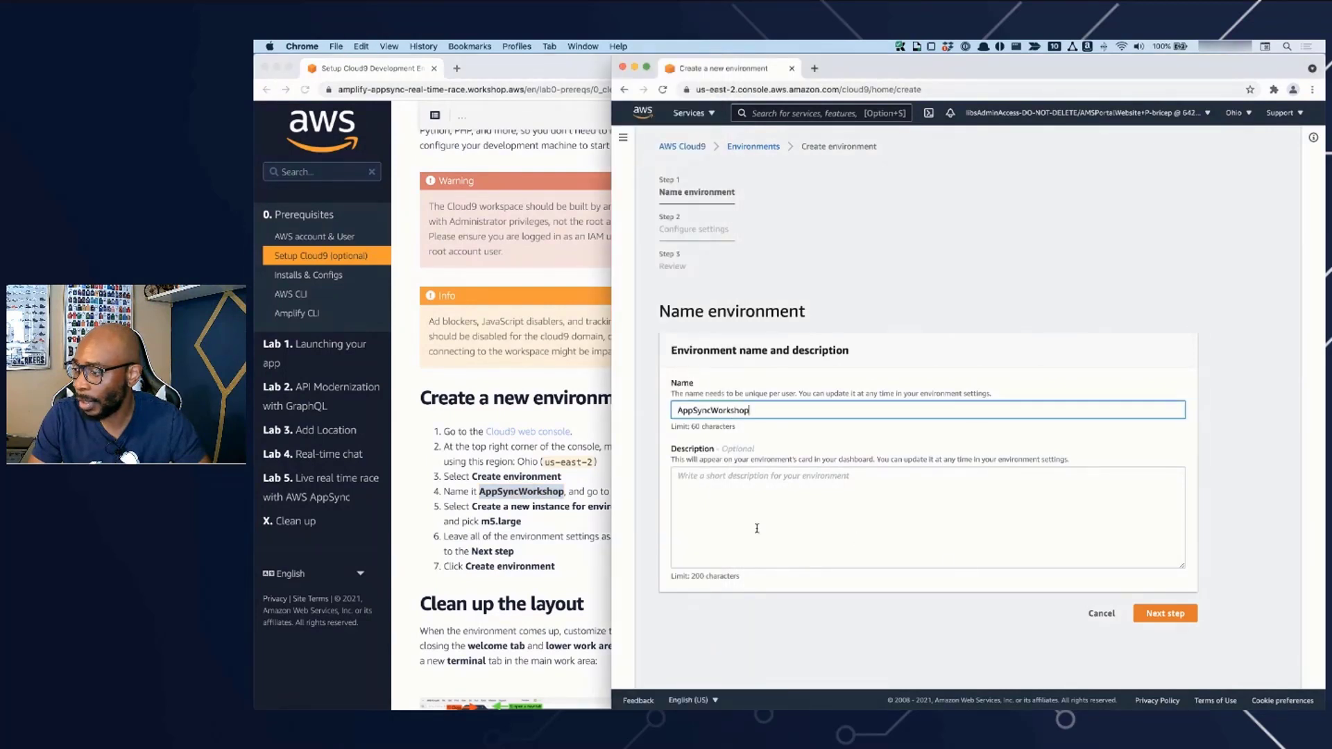
{"action": "left_click", "coordinate": [1157, 613]}
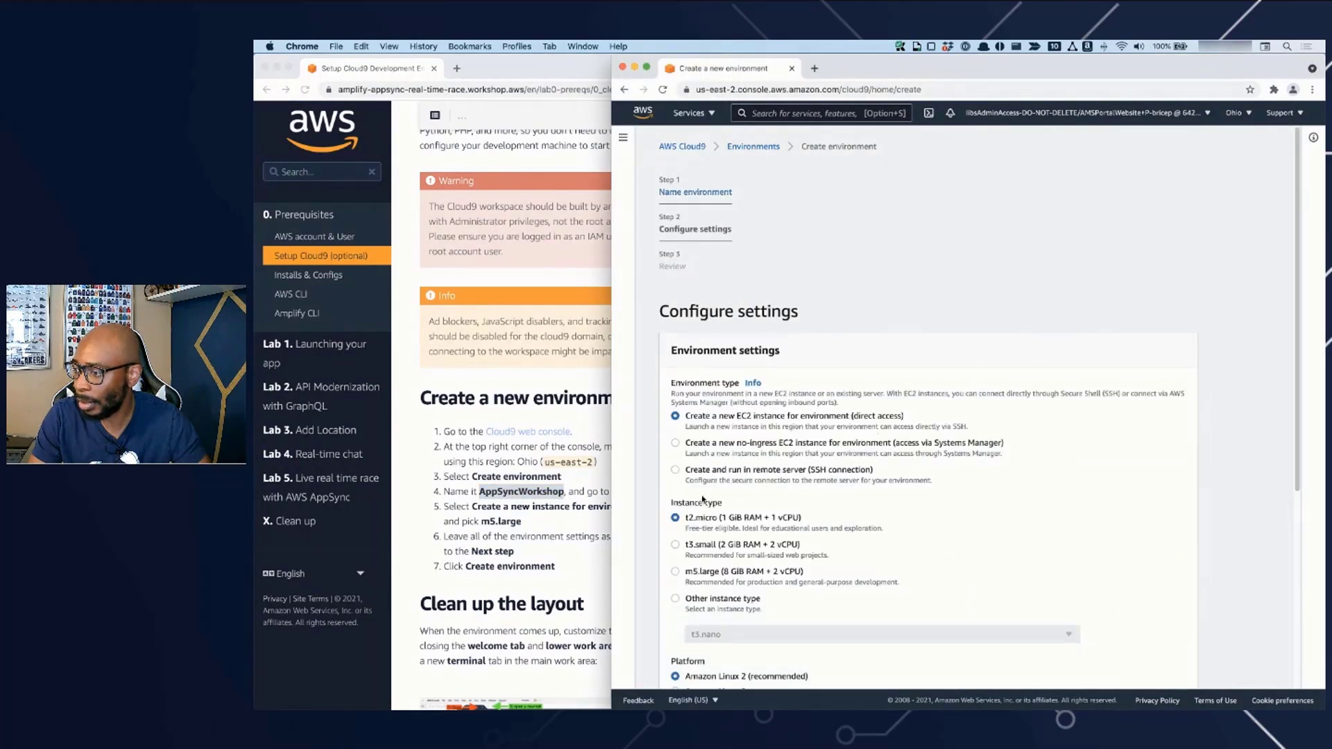
- Choose the m5.large instance type for the new Cloud9 environment, as the workshop instructions specify
{"action": "left_click", "coordinate": [552, 528]}
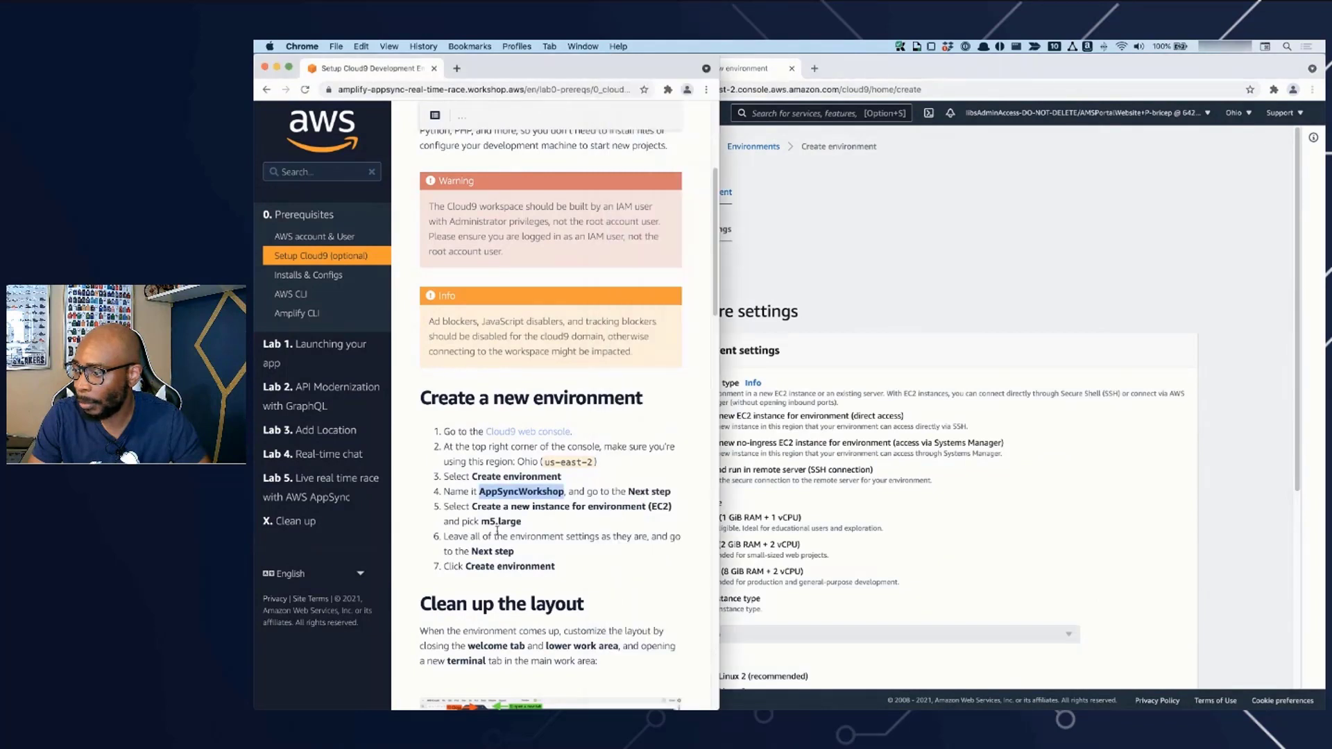
{"action": "left_click", "coordinate": [1289, 508]}
{"action": "left_click", "coordinate": [685, 575]}
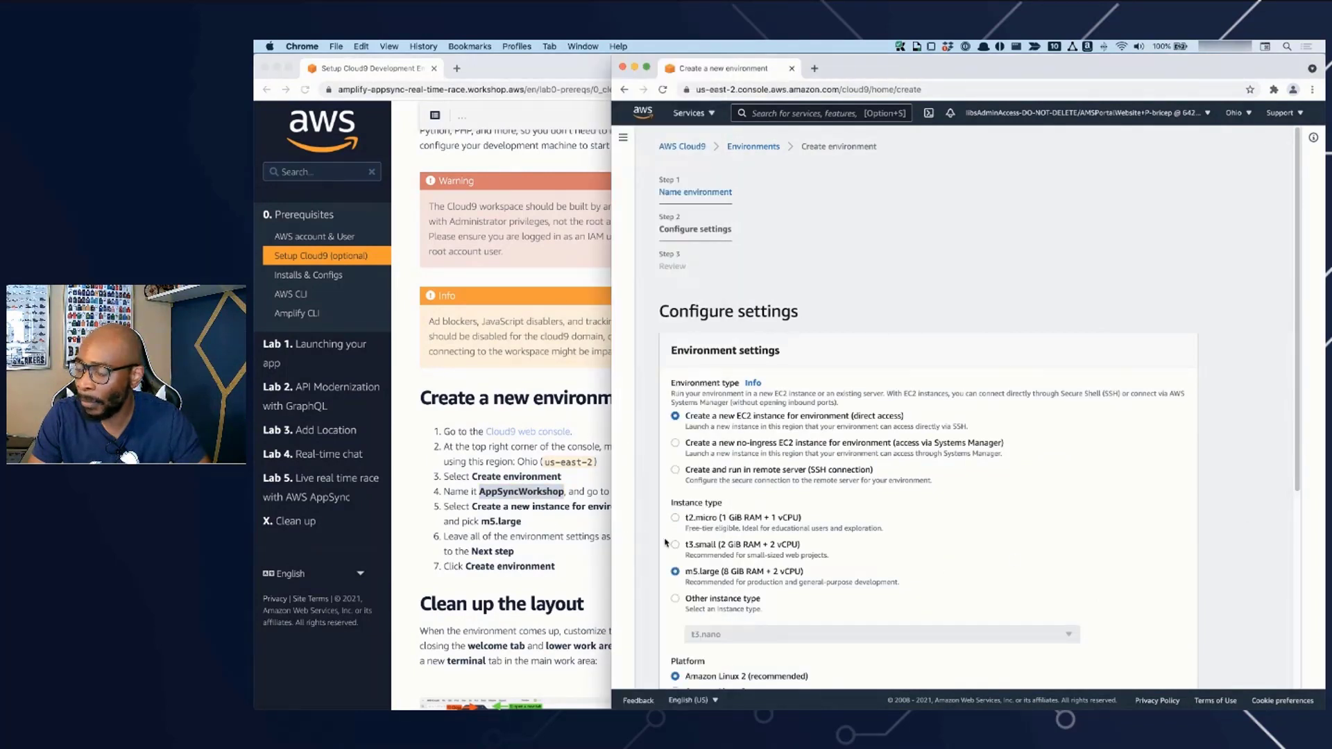
- Check the remaining workshop instructions, leave the other settings at their defaults and create the Cloud9 environment
{"action": "left_click", "coordinate": [581, 560]}
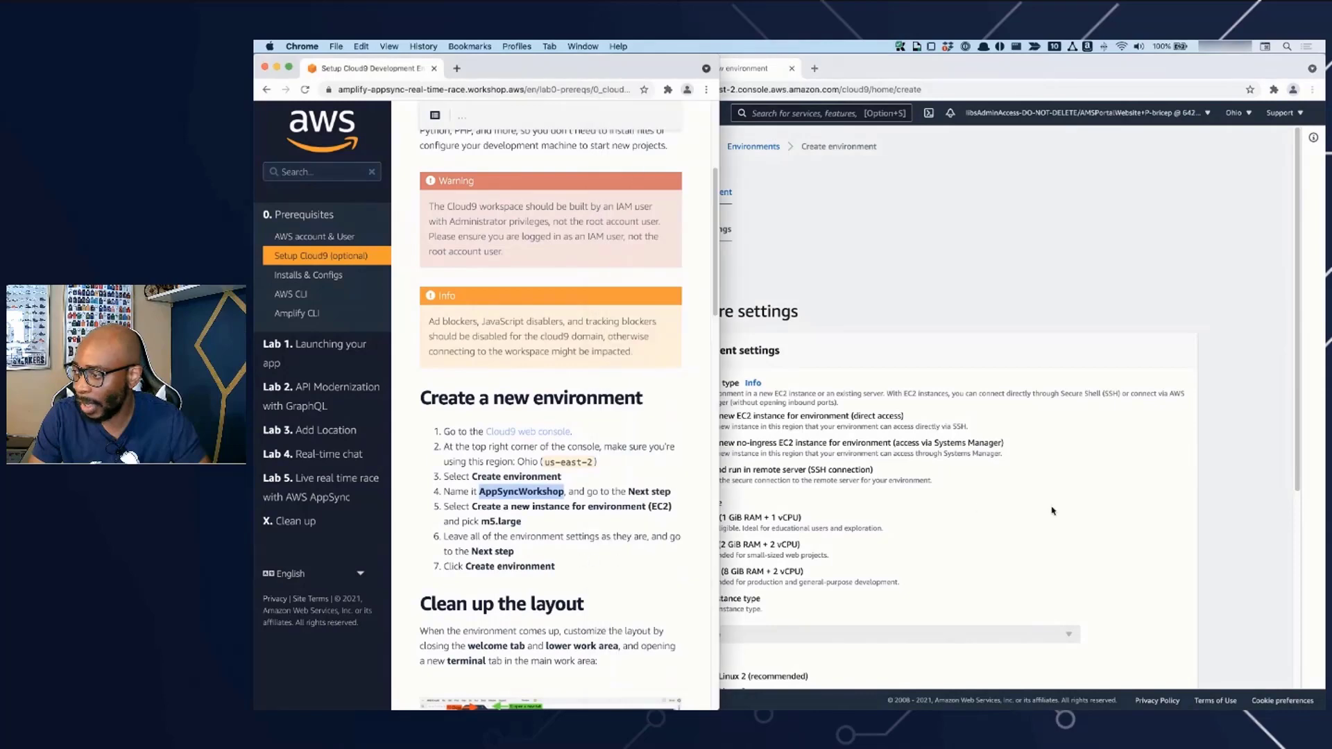
{"action": "scroll", "coordinate": [645, 506], "scroll_direction": "down", "scroll_amount": 5}
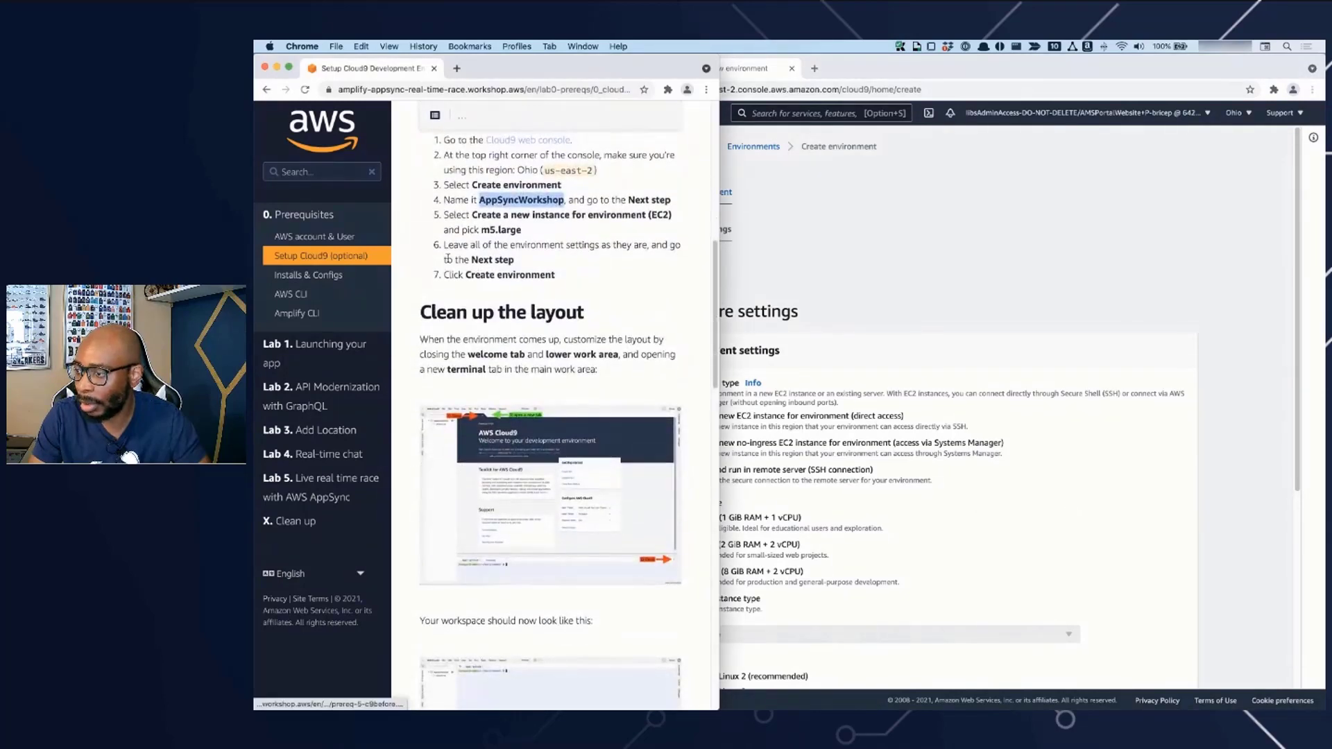
{"action": "left_click", "coordinate": [1025, 322]}
{"action": "scroll", "coordinate": [1009, 435], "scroll_direction": "down", "scroll_amount": 5}
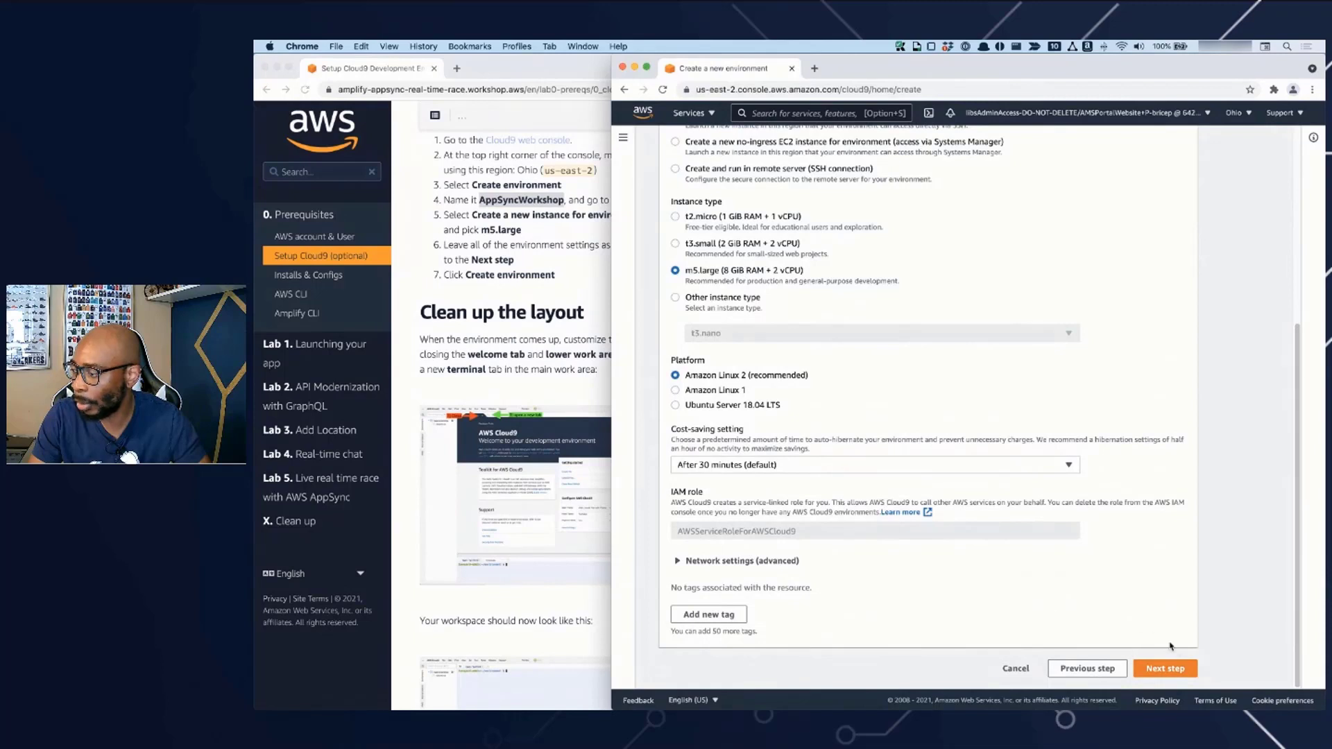
{"action": "left_click", "coordinate": [1183, 669]}
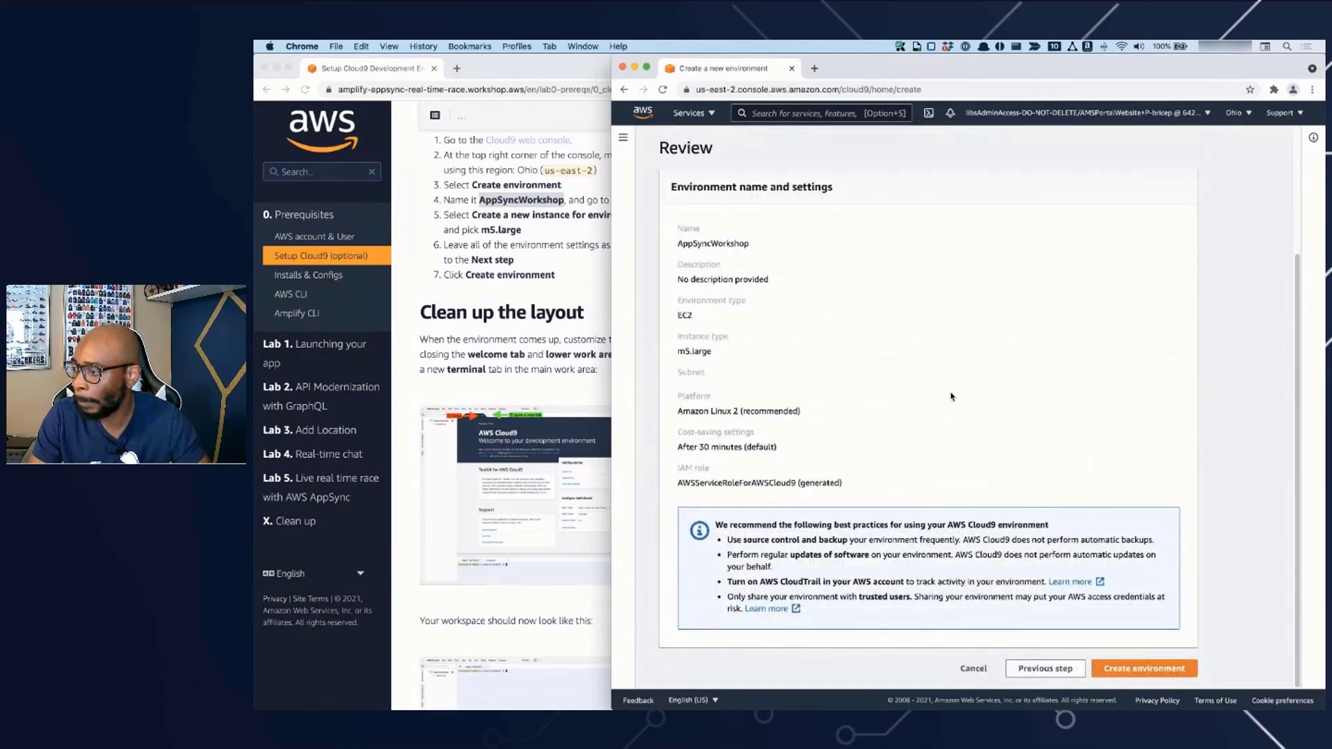
{"action": "left_click", "coordinate": [1149, 668]}
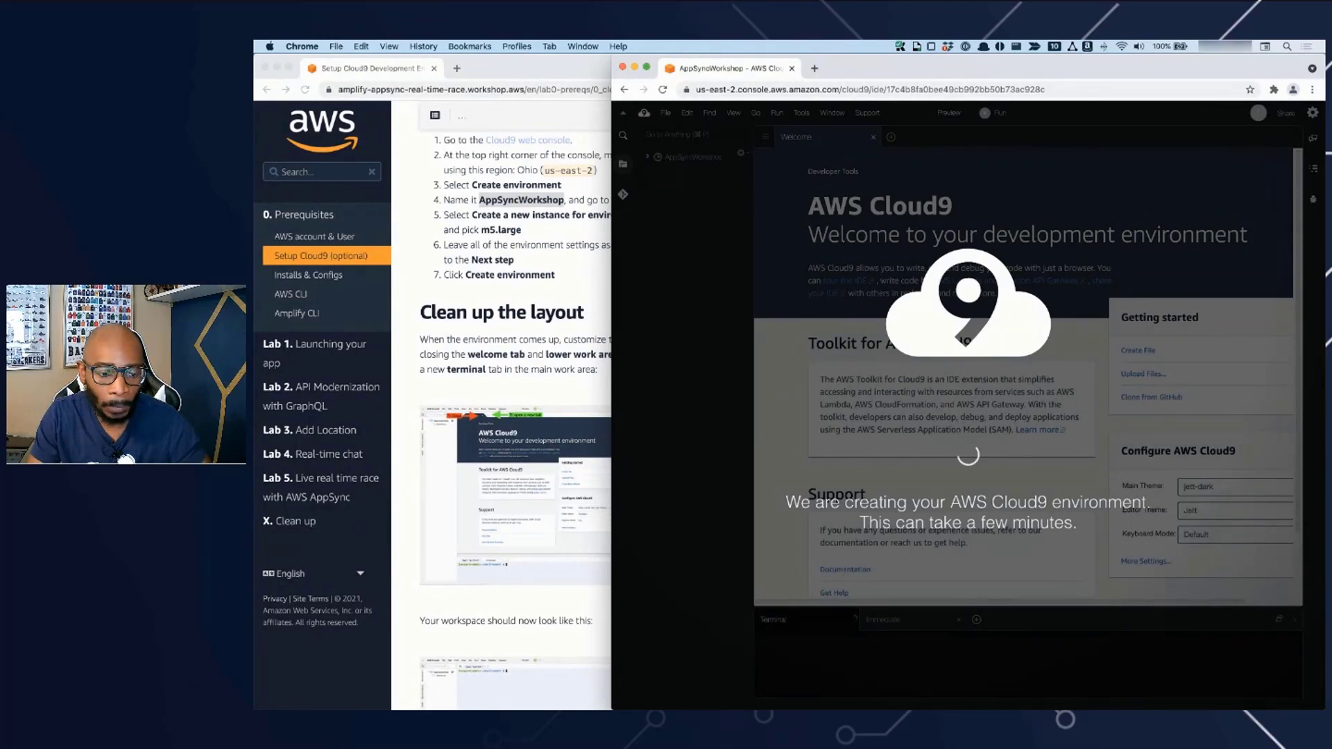
- Switch to the PowerPoint slide show, move its window onto this screen and enlarge it to fill the display
{"action": "key", "text": "super+Tab"}
{"action": "left_click_drag", "start_coordinate": [329, 212], "coordinate": [0, 176]}
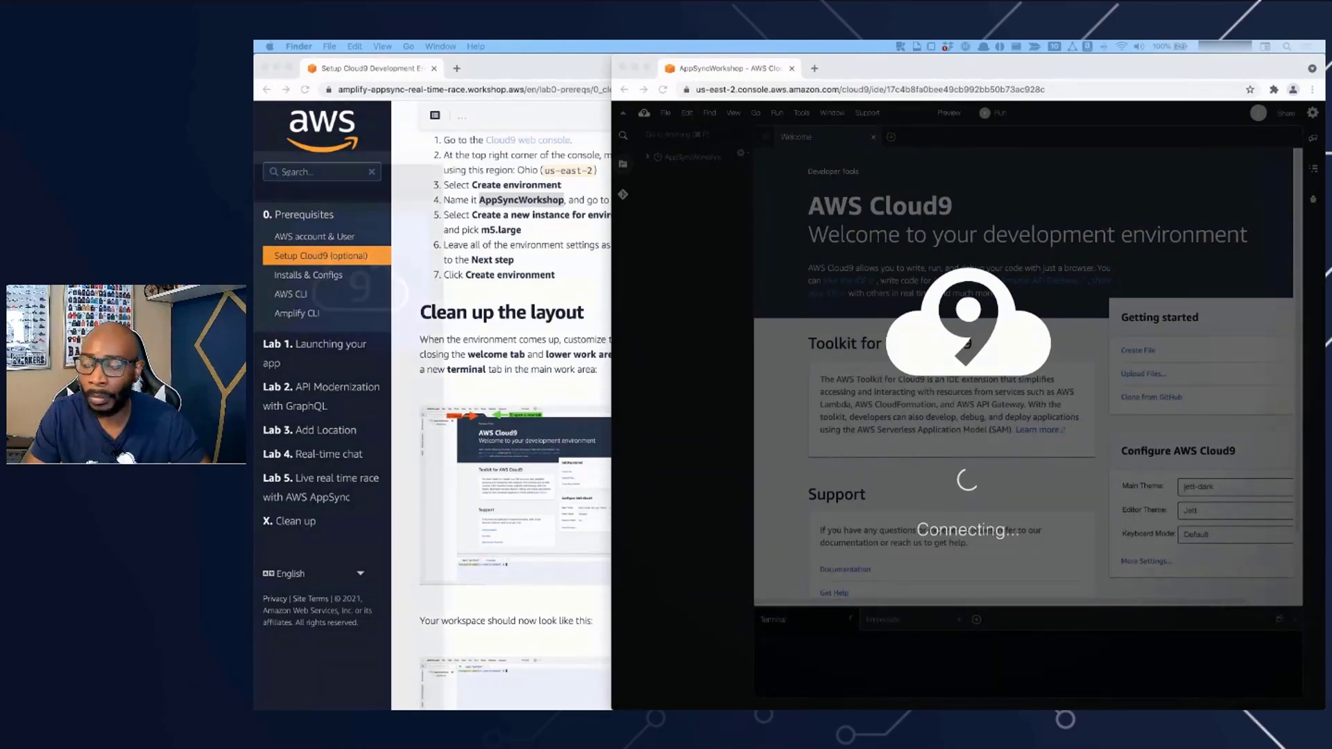
{"action": "left_click_drag", "start_coordinate": [255, 157], "coordinate": [876, 61]}
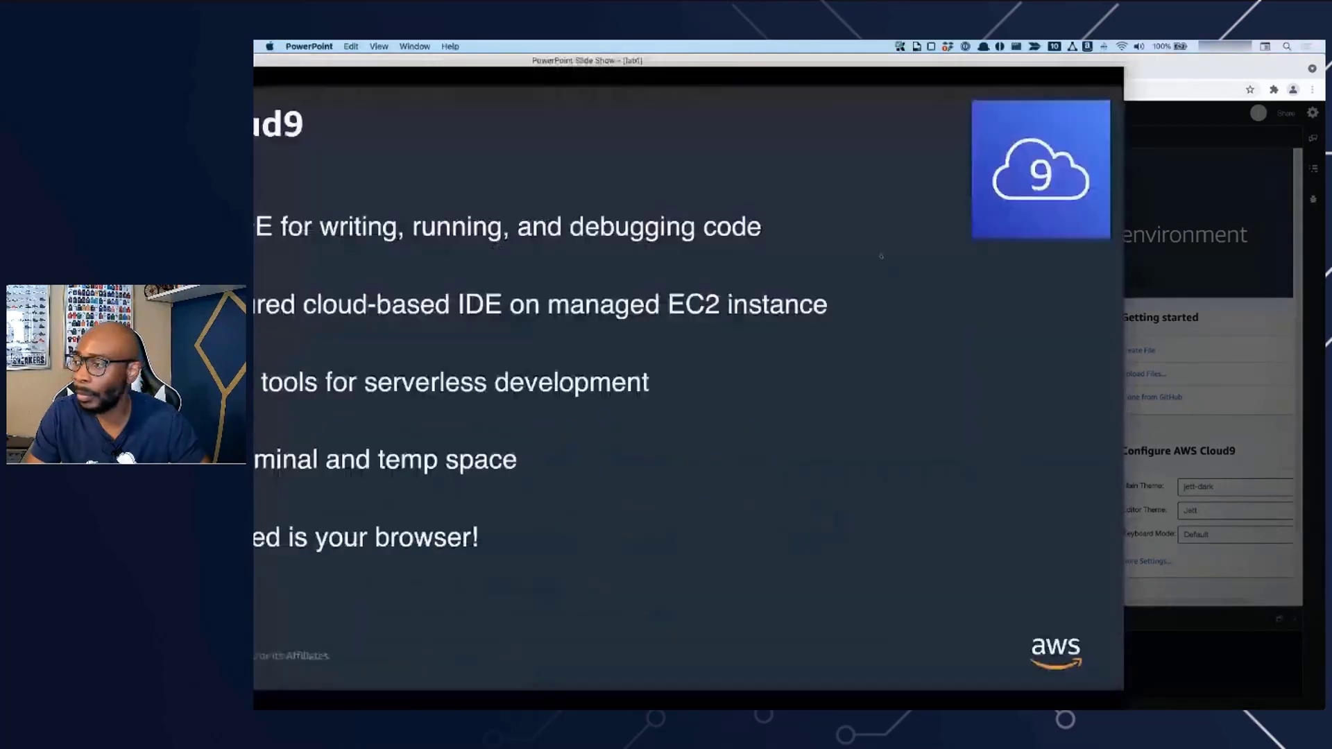
{"action": "double_click", "coordinate": [892, 64]}
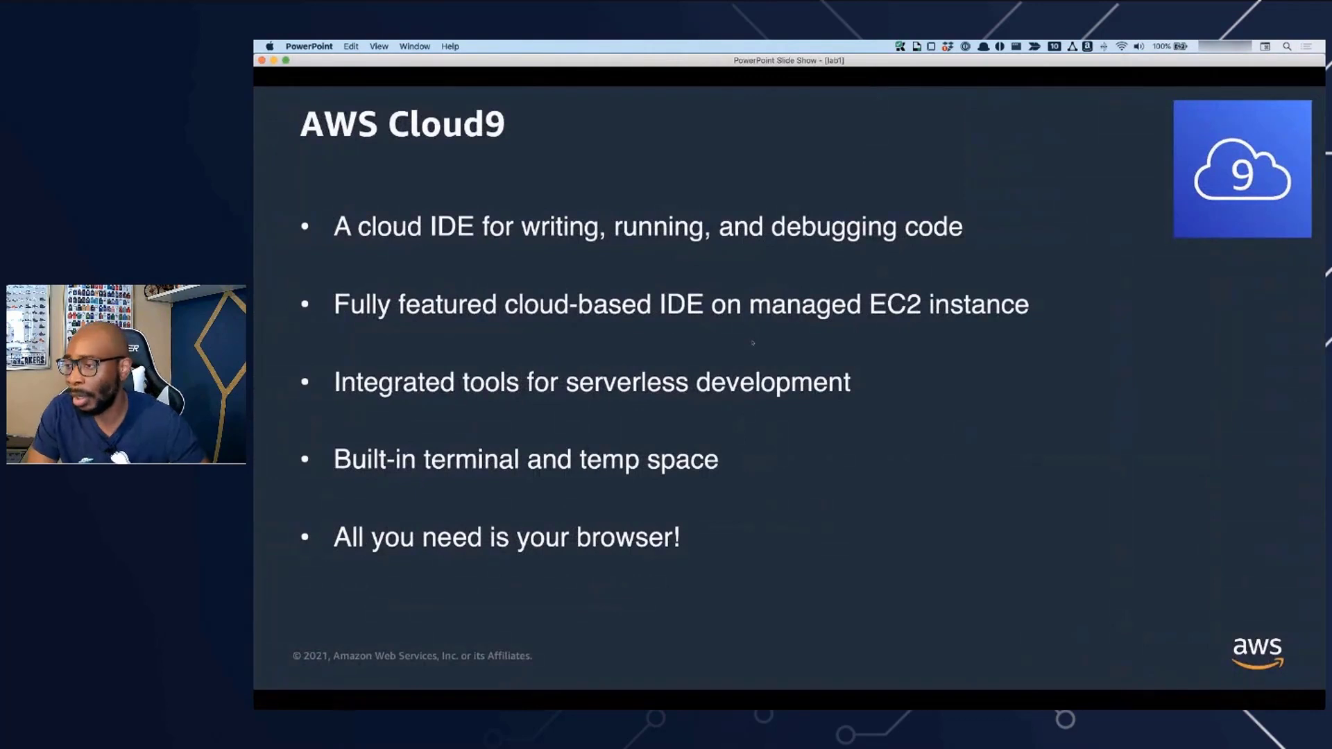
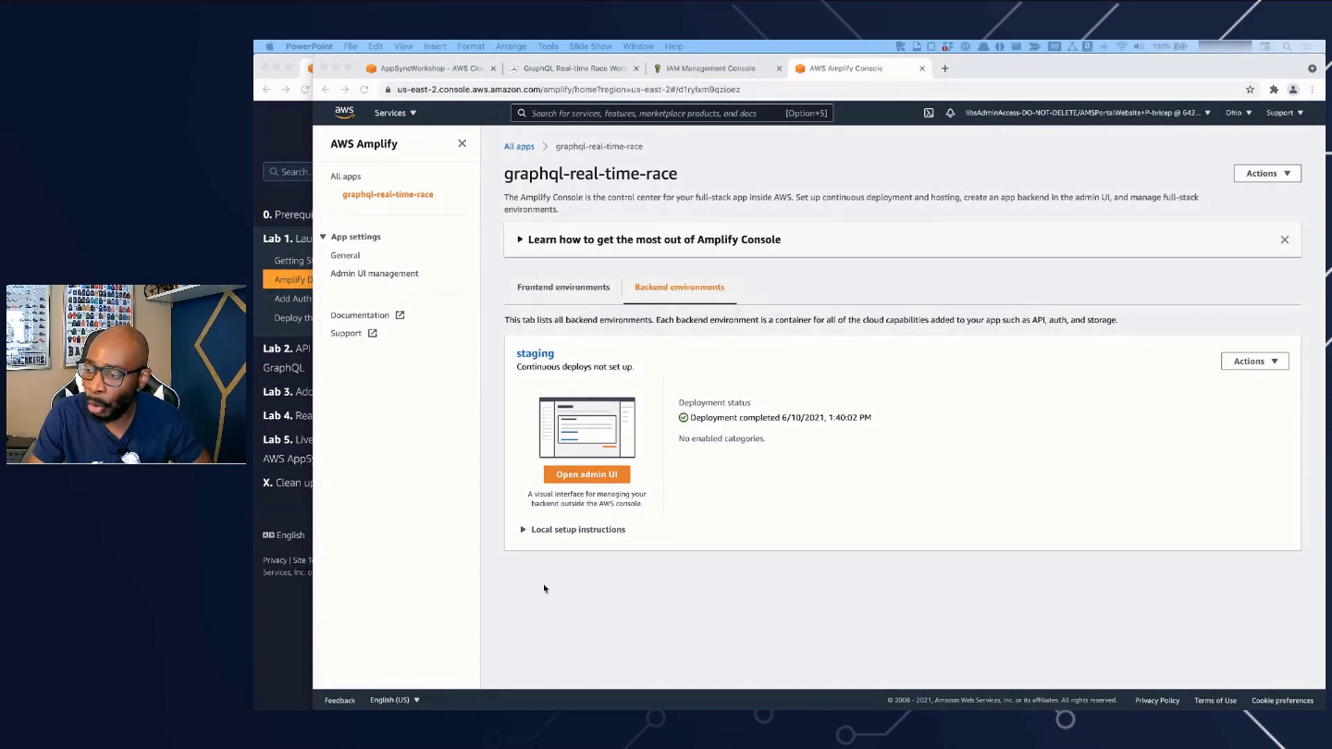
- Open the admin UI of the staging backend, view the app's Admin UI management settings in the Amplify console and return to the admin UI
{"action": "left_click", "coordinate": [601, 614]}
{"action": "left_click", "coordinate": [597, 476]}
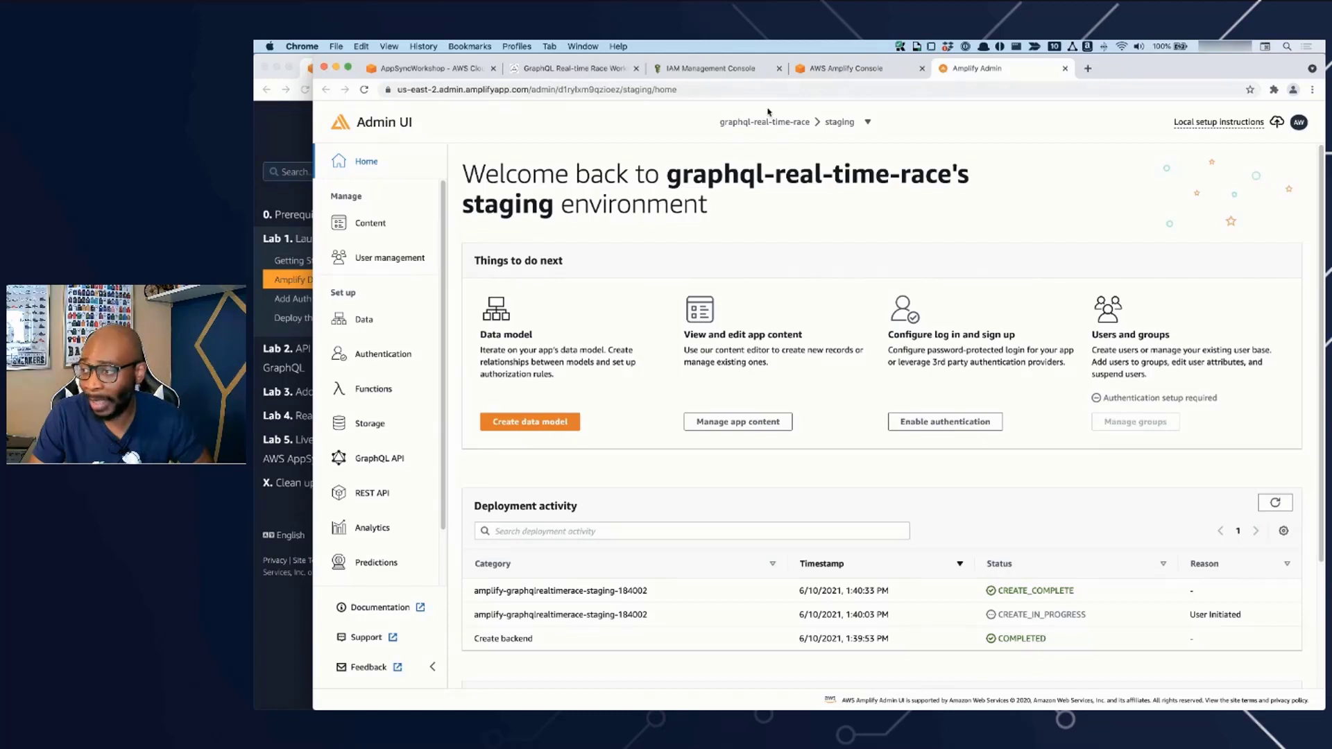
{"action": "left_click", "coordinate": [843, 68]}
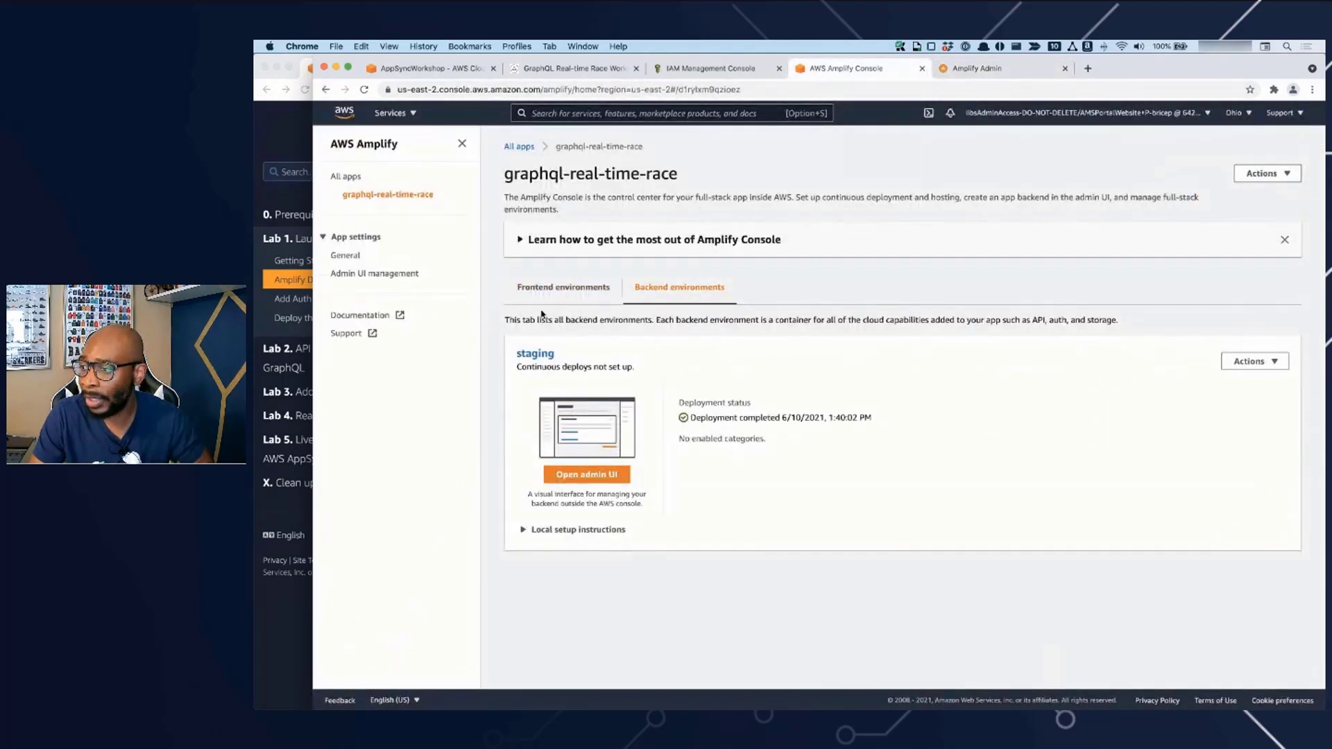
{"action": "left_click", "coordinate": [385, 275]}
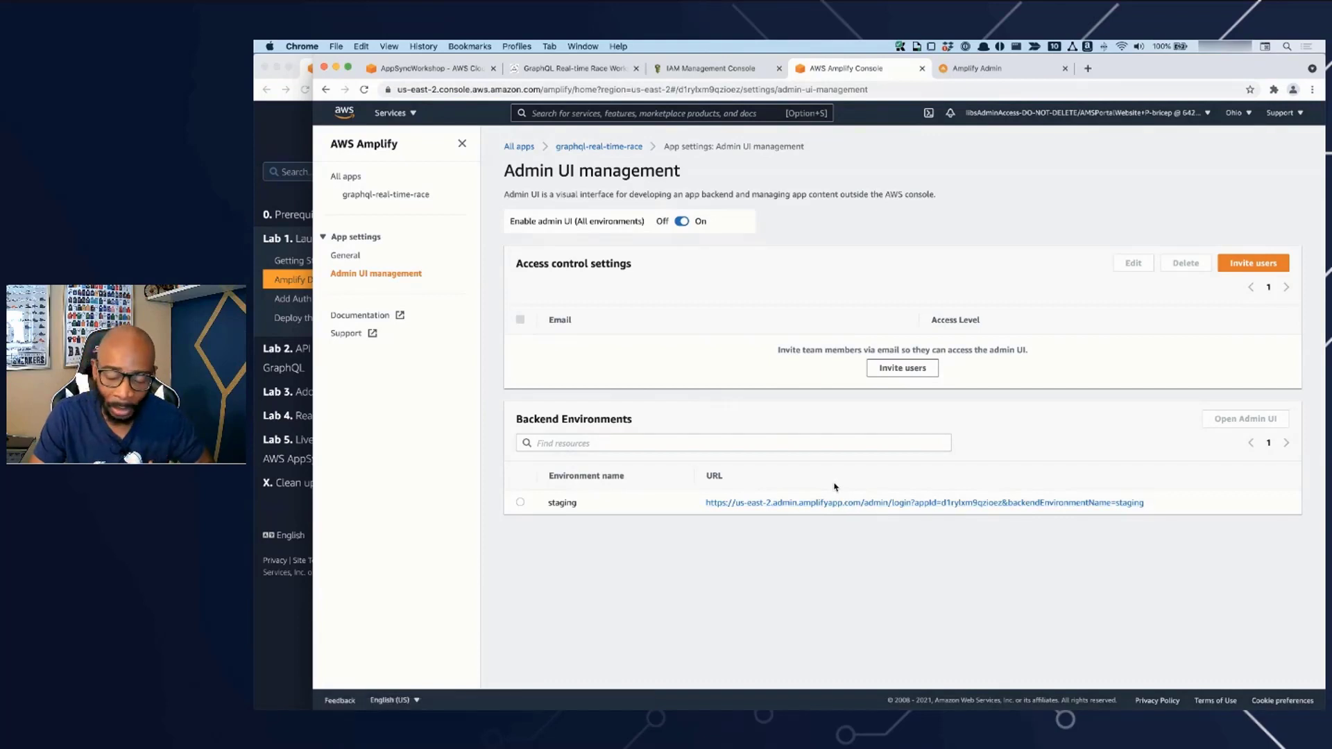
{"action": "left_click", "coordinate": [956, 68]}
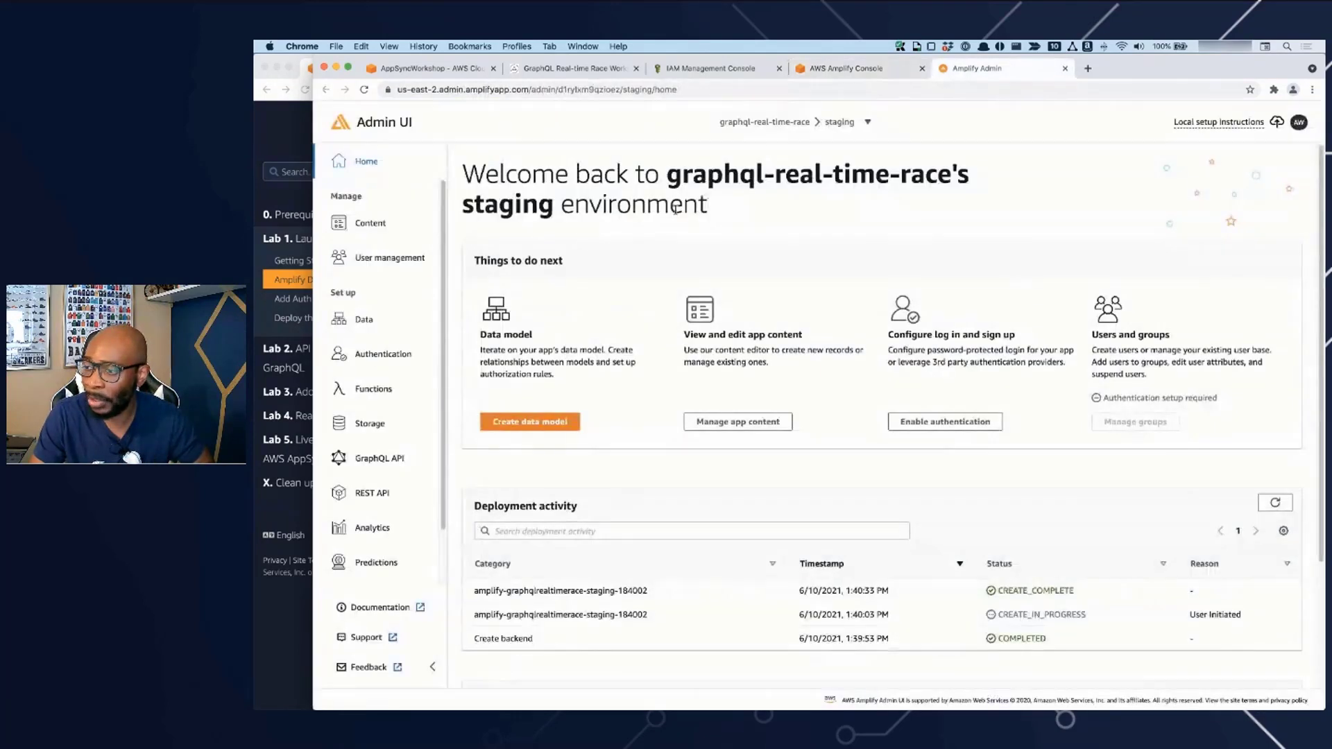
- Check the workshop's instructions for the Event data model and open data modeling in the admin UI
{"action": "left_click", "coordinate": [286, 508]}
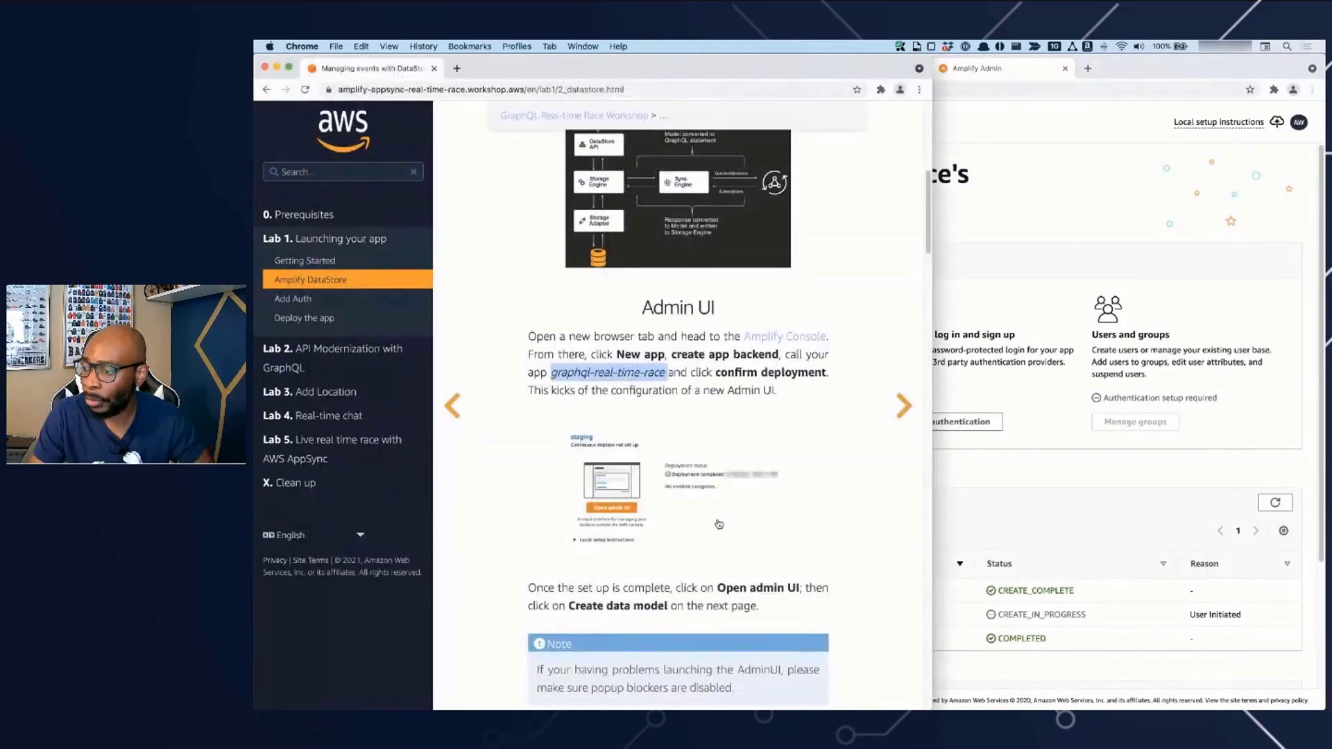
{"action": "scroll", "coordinate": [719, 524], "scroll_direction": "down", "scroll_amount": 10}
{"action": "scroll", "coordinate": [718, 525], "scroll_direction": "up", "scroll_amount": 2}
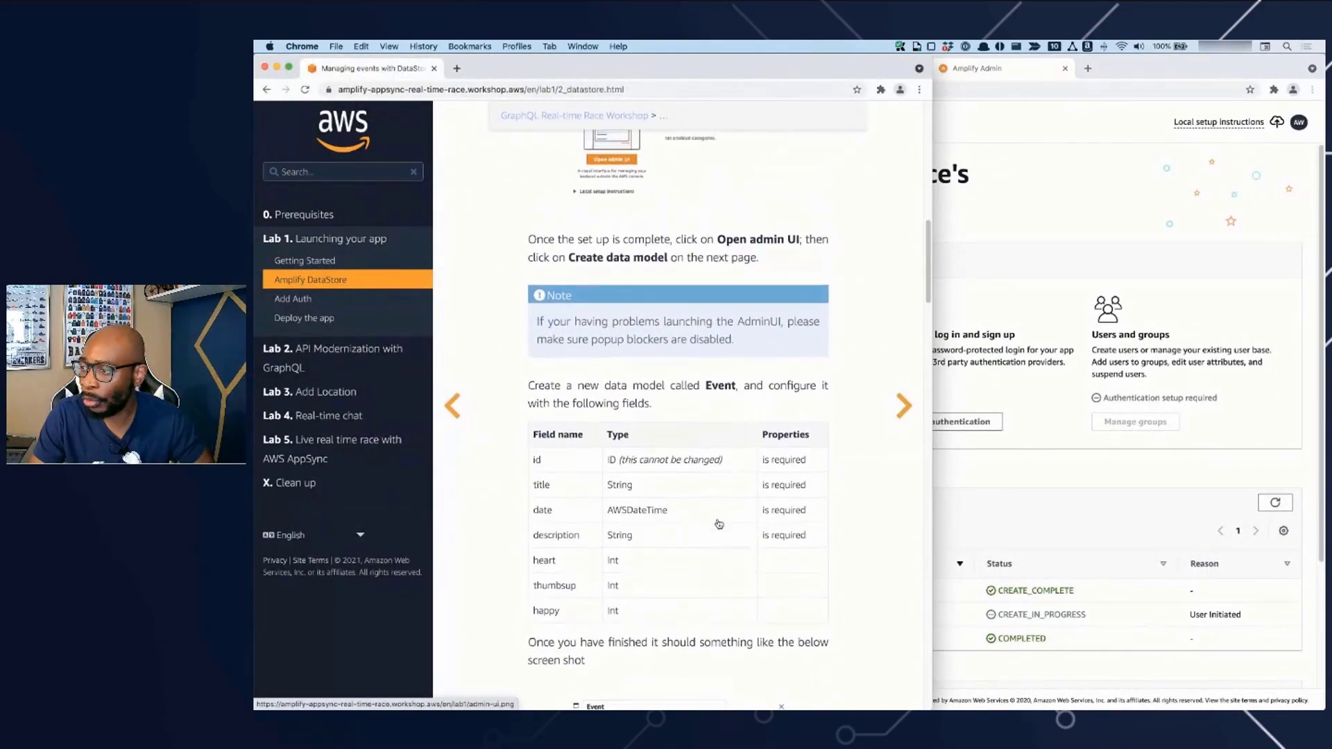
{"action": "left_click", "coordinate": [1032, 235]}
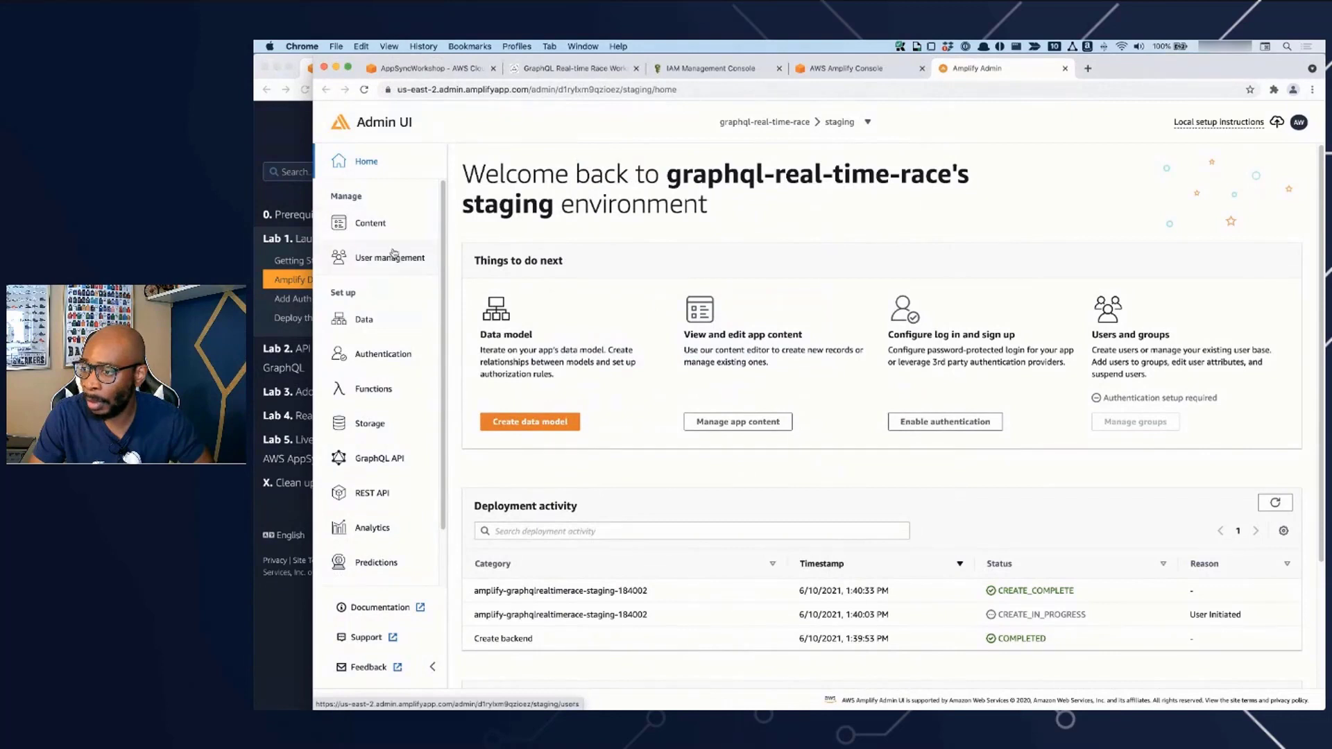
{"action": "left_click", "coordinate": [366, 320]}
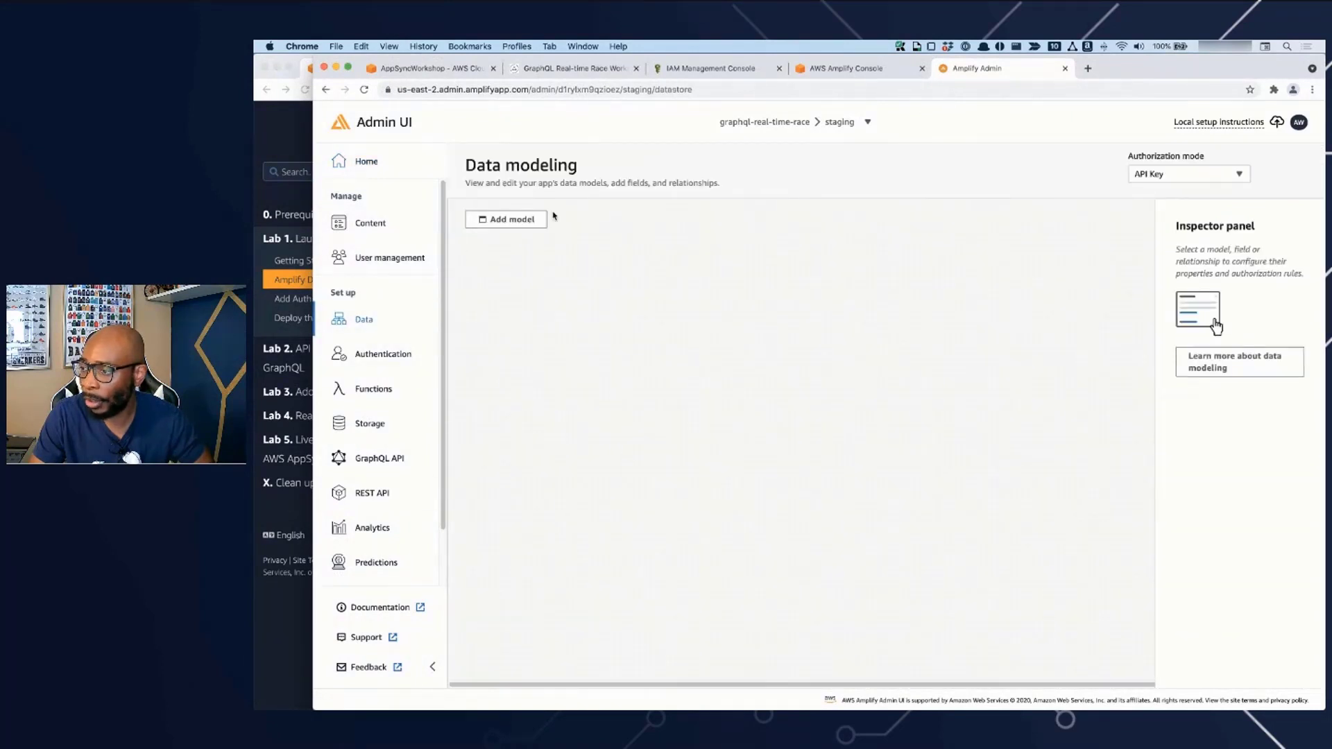
- Place the admin UI beside the workshop instructions and add a data model named Event, copying the name from the instructions
{"action": "left_click_drag", "start_coordinate": [313, 266], "coordinate": [614, 269]}
{"action": "left_click", "coordinate": [805, 219]}
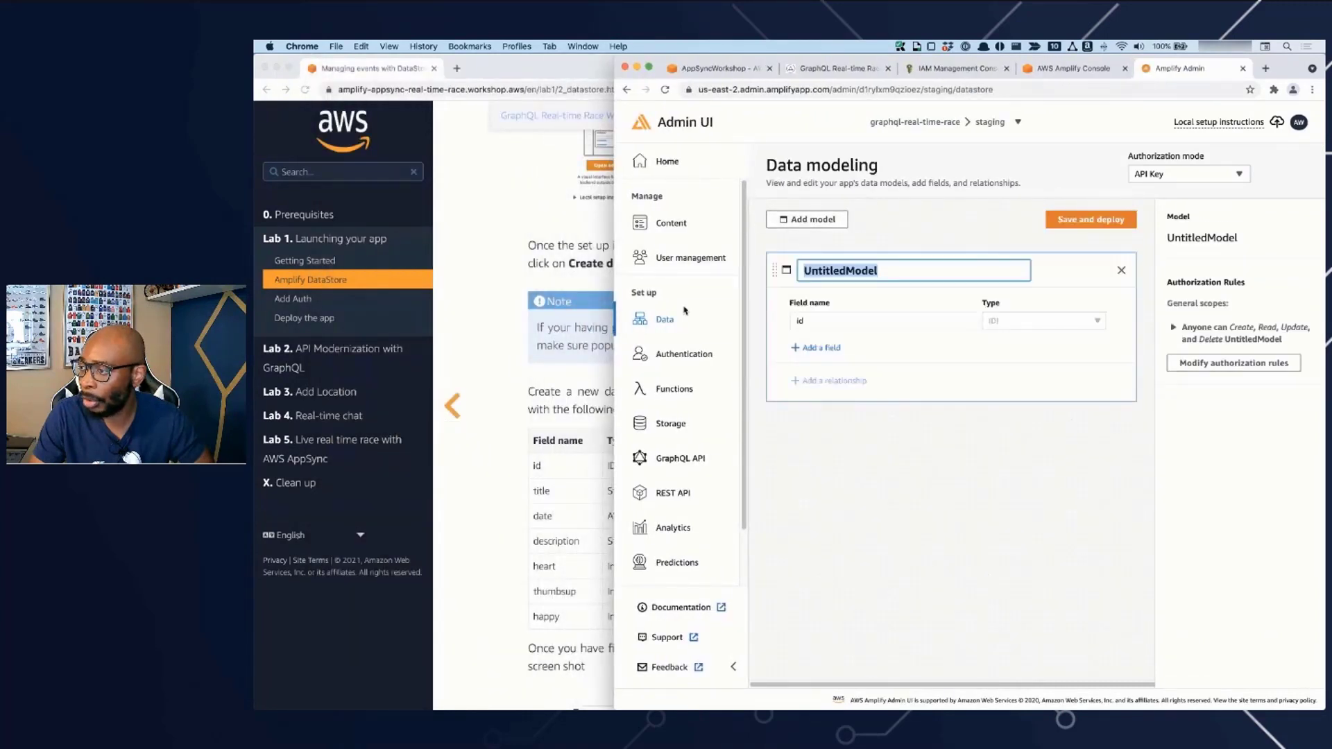
{"action": "left_click_drag", "start_coordinate": [614, 350], "coordinate": [660, 350]}
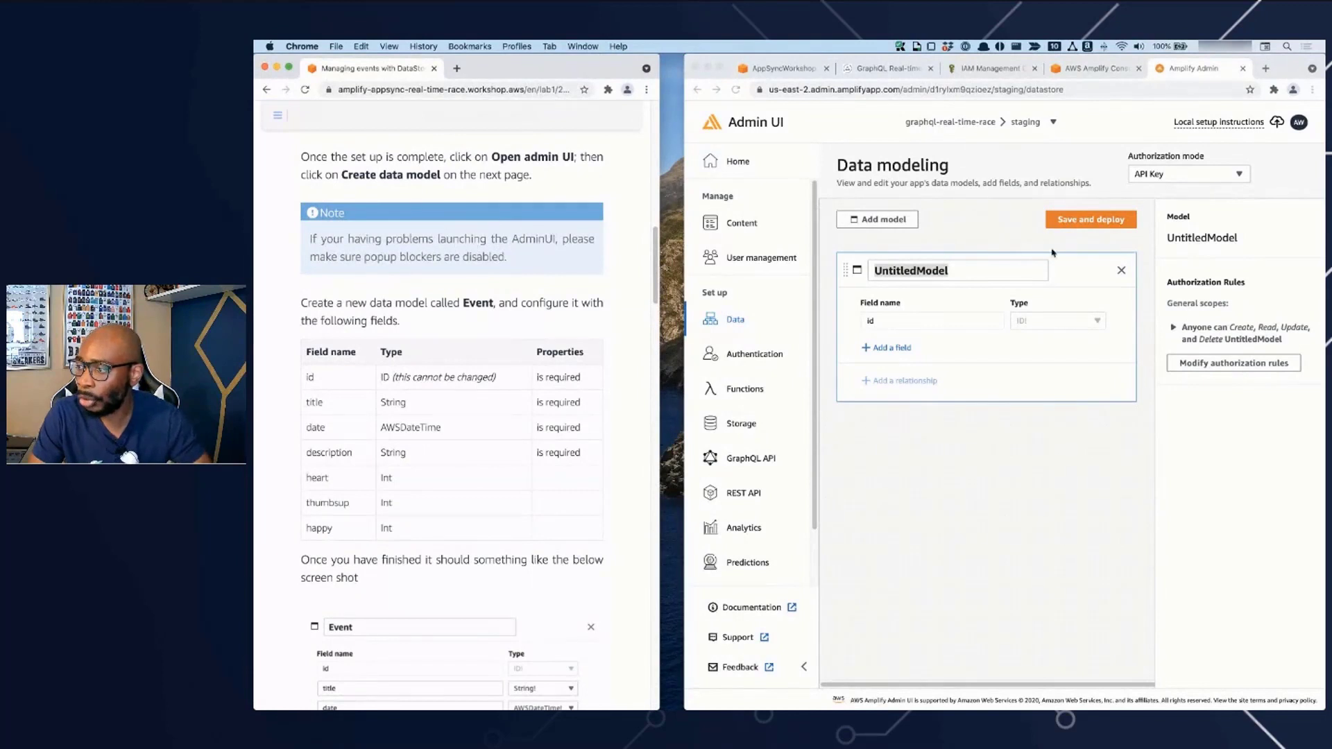
{"action": "double_click", "coordinate": [479, 304]}
{"action": "key", "text": "super+c"}
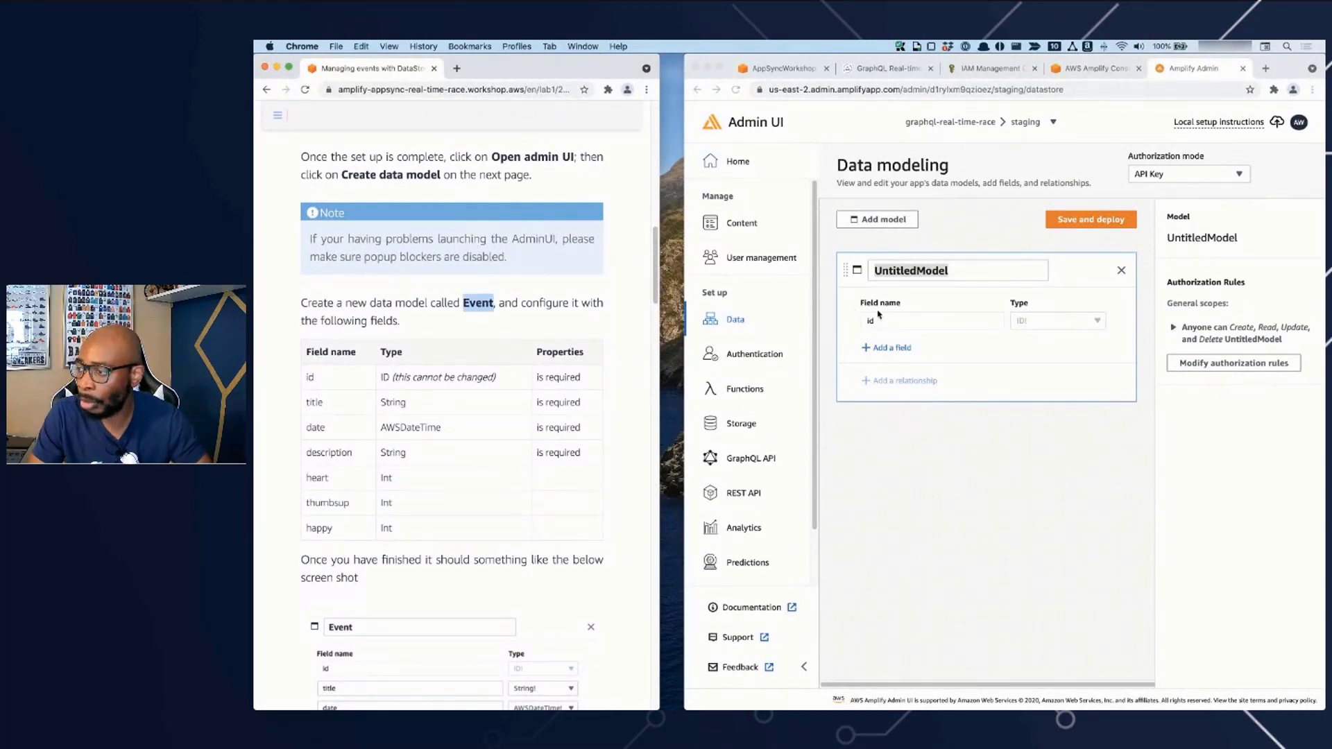
{"action": "left_click", "coordinate": [889, 272]}
{"action": "key", "text": "super+v"}
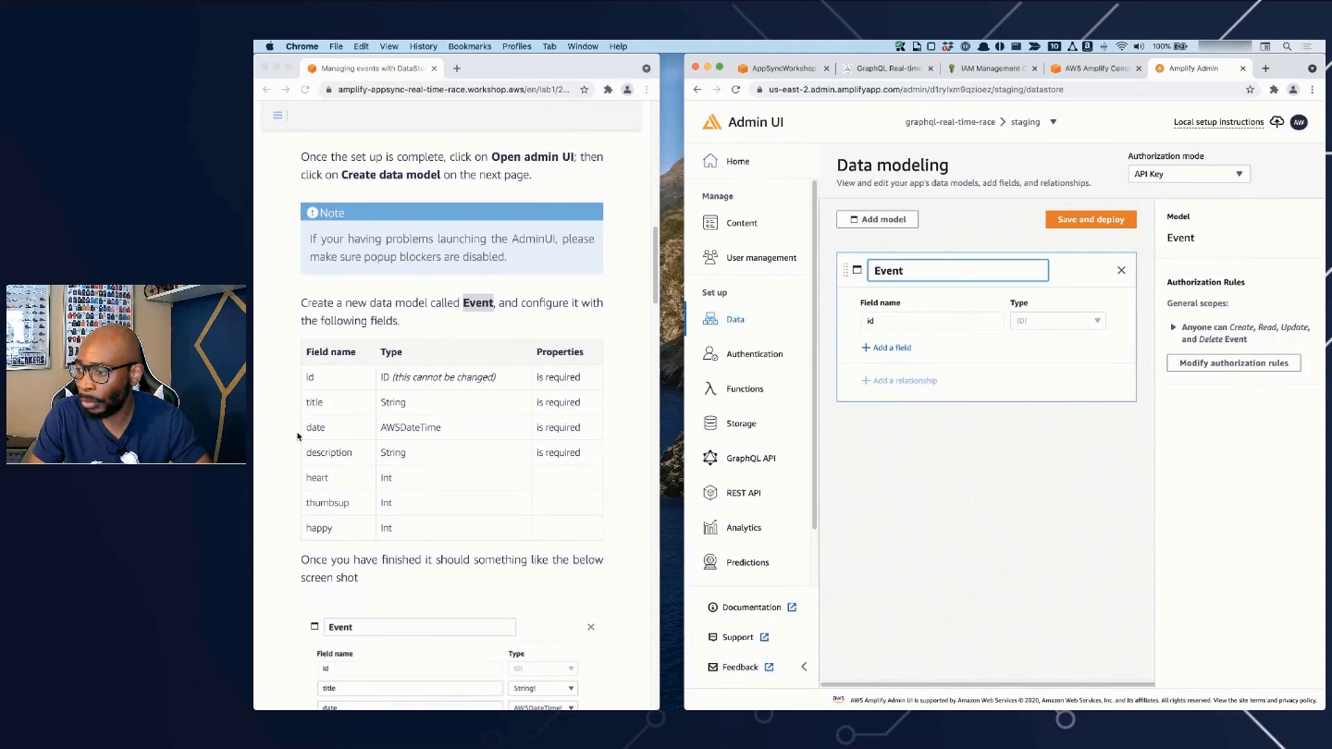
{"action": "left_click", "coordinate": [929, 468]}
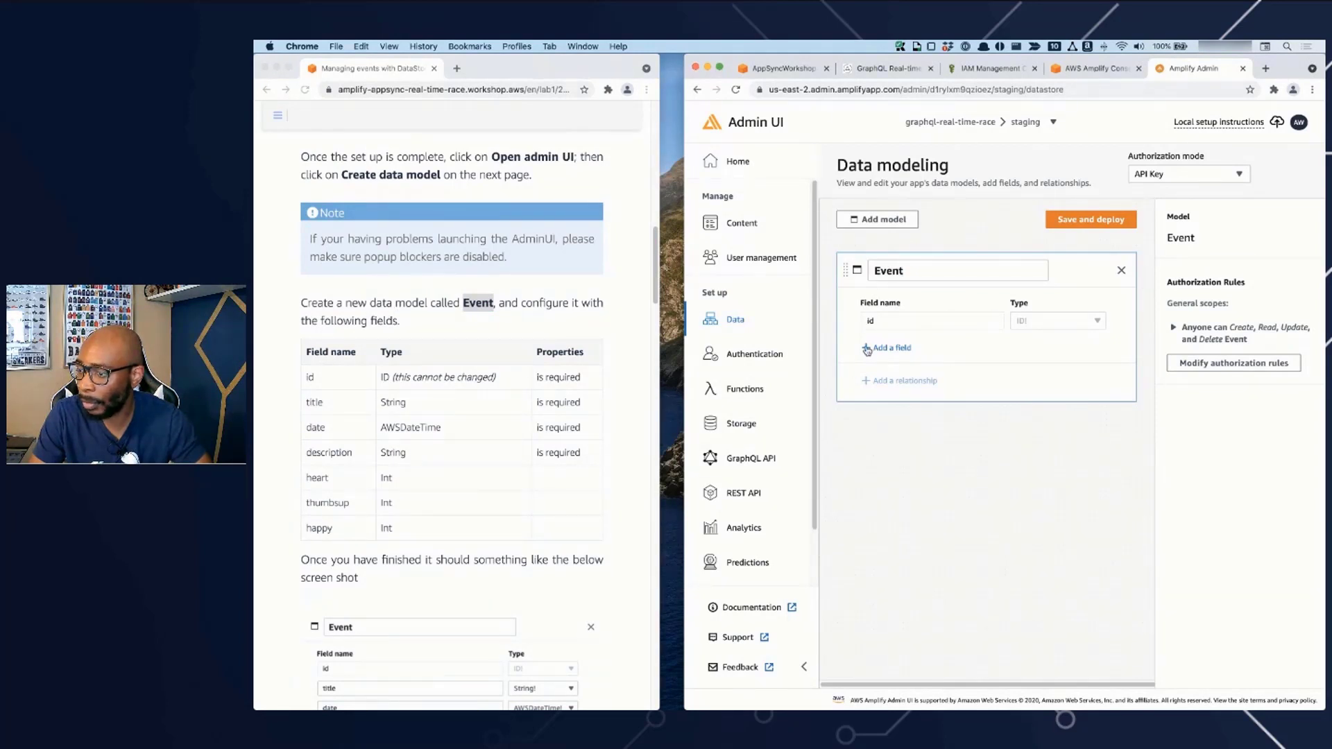
- Add three fields named title, date and description to the Event model
{"action": "left_click", "coordinate": [895, 349]}
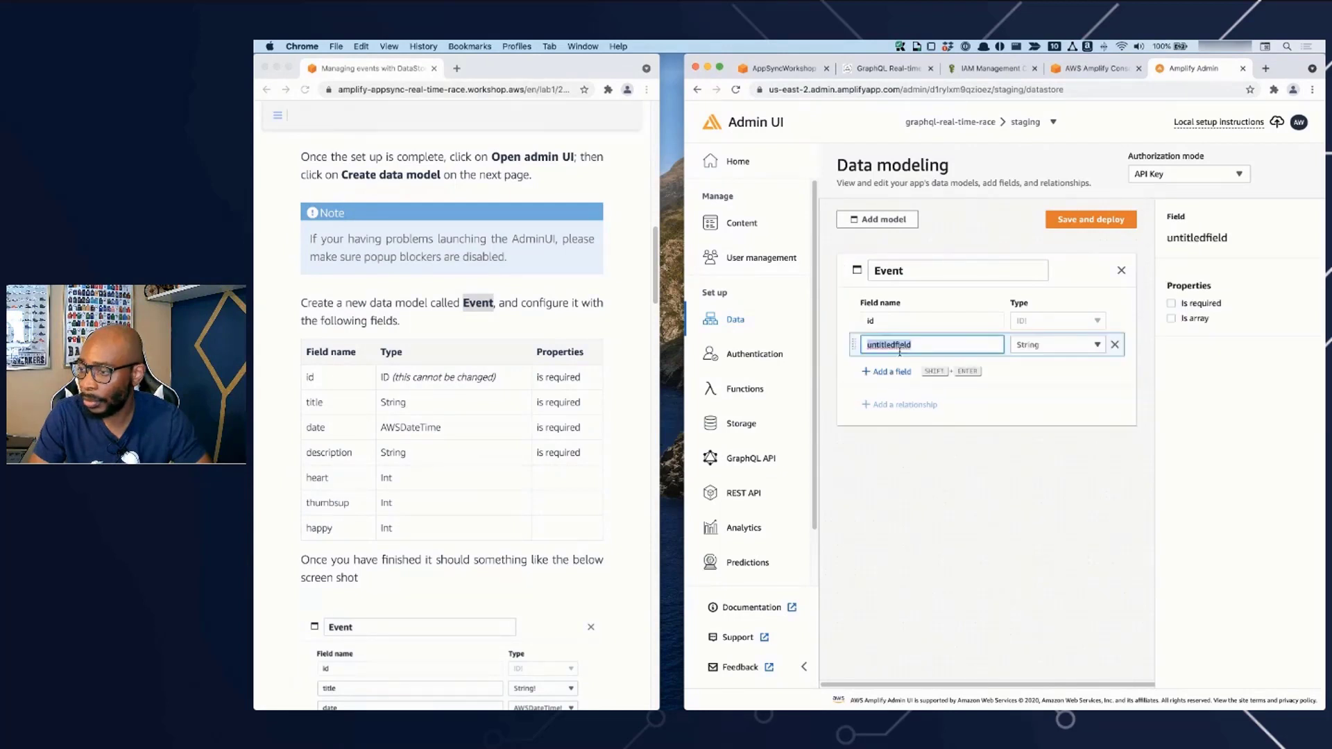
{"action": "type", "text": "title"}
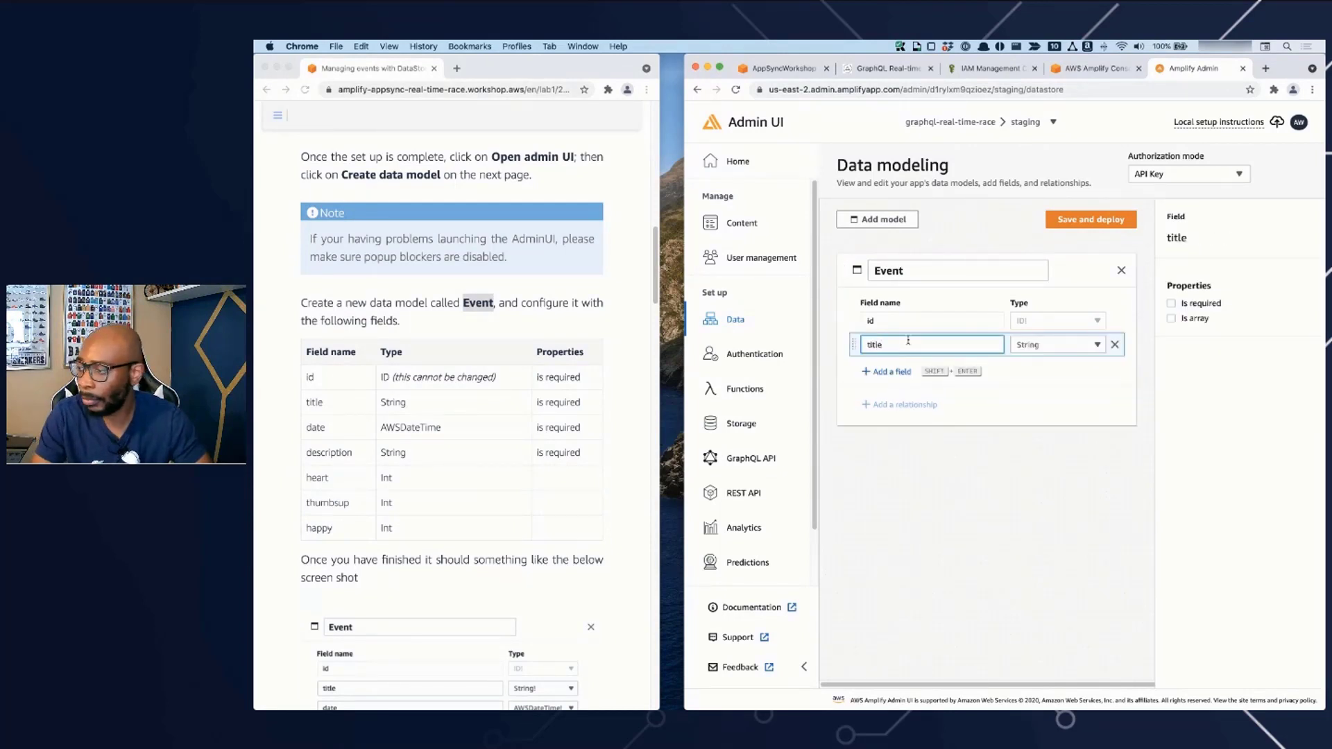
{"action": "left_click", "coordinate": [902, 372]}
{"action": "type", "text": "date"}
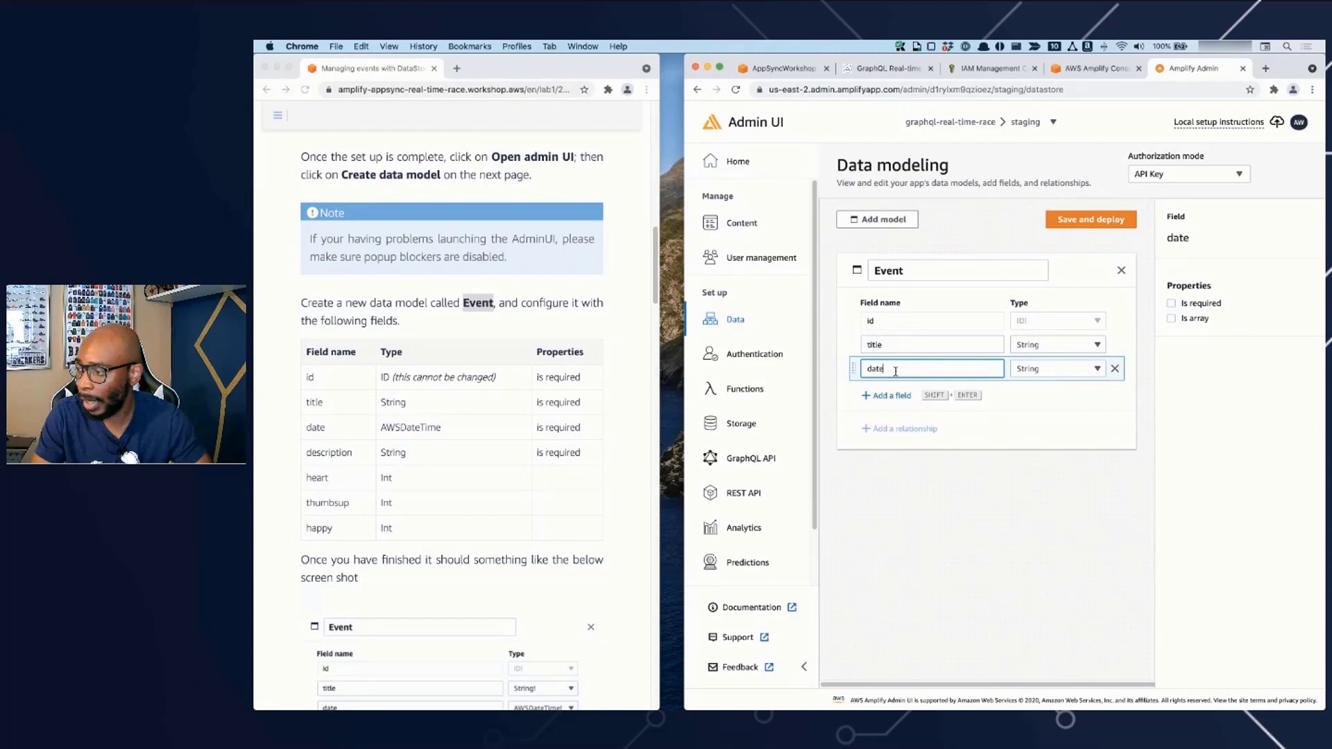
{"action": "left_click", "coordinate": [890, 395]}
{"action": "type", "text": "d"}
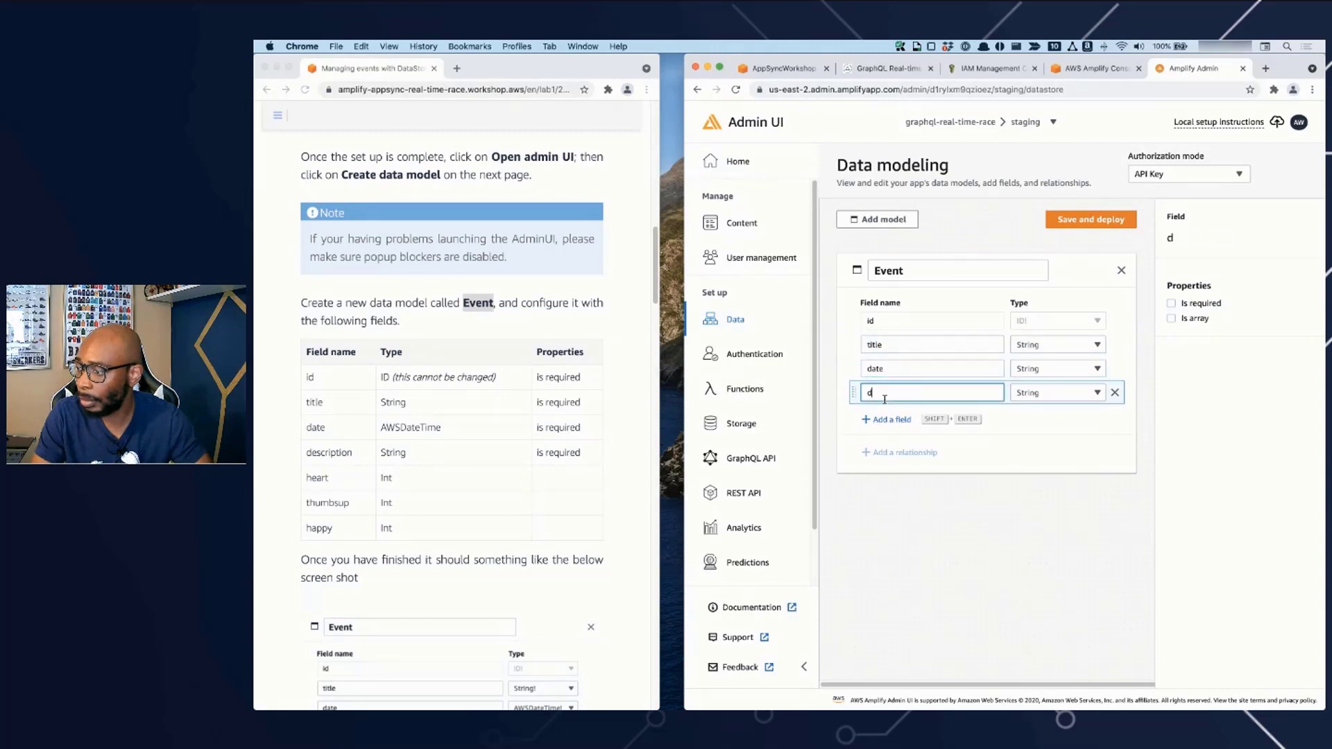
{"action": "type", "text": "escription"}
{"action": "key", "text": "super+a"}
{"action": "type", "text": "description"}
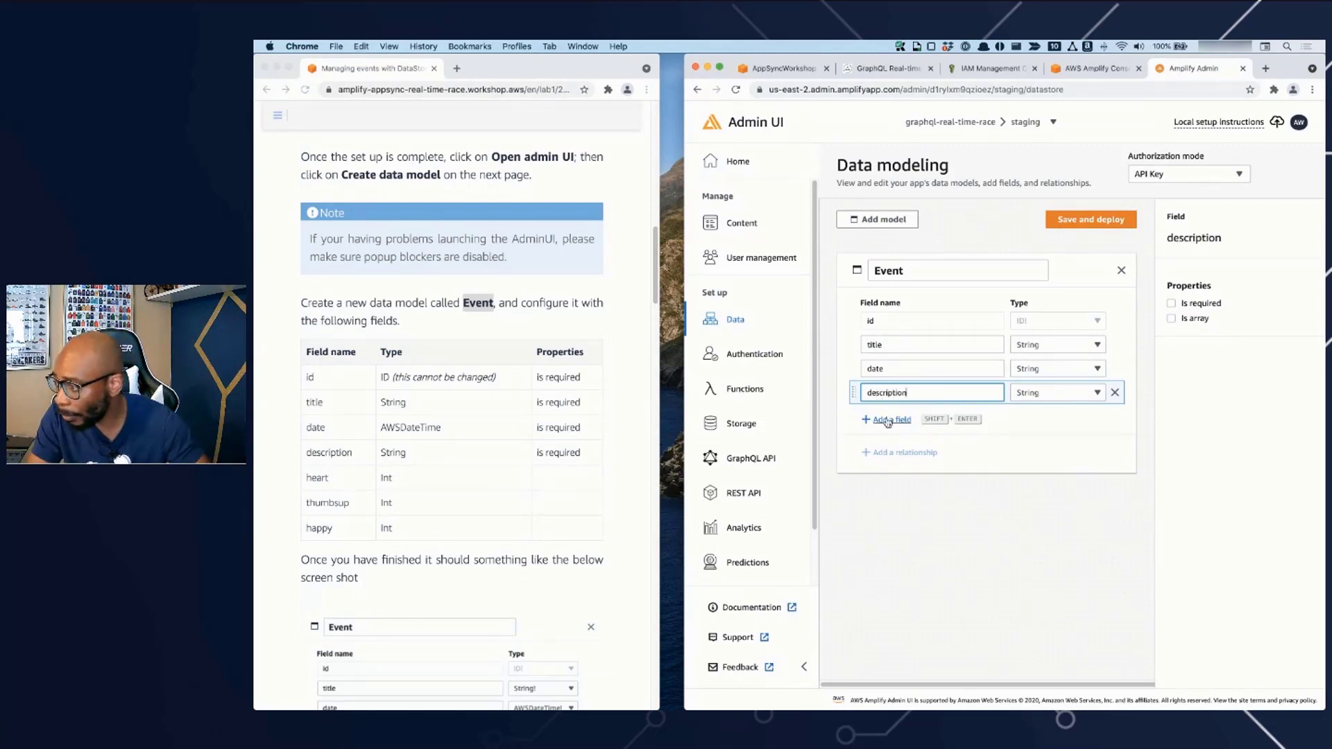
- Add three more fields named heart, thumbsup and happy to the Event model
{"action": "left_click", "coordinate": [888, 420]}
{"action": "type", "text": "h"}
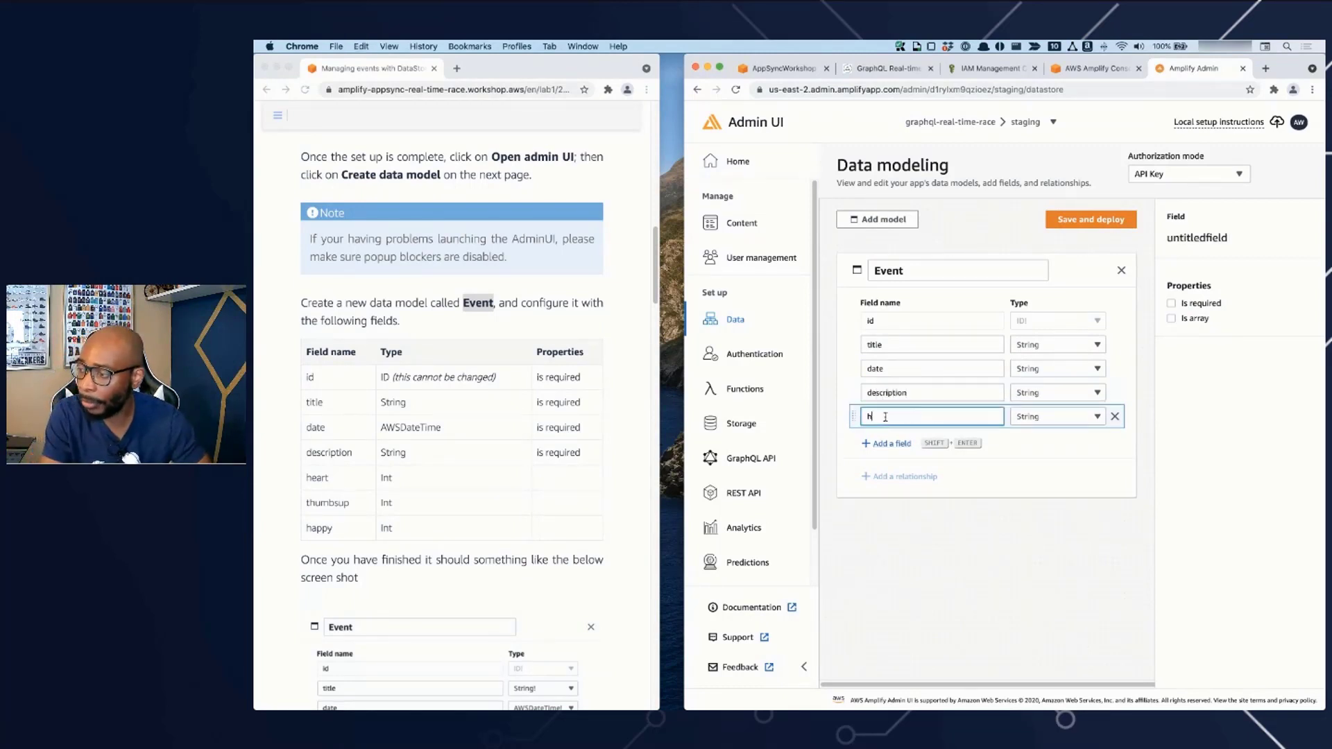
{"action": "type", "text": "eart"}
{"action": "left_click", "coordinate": [902, 435]}
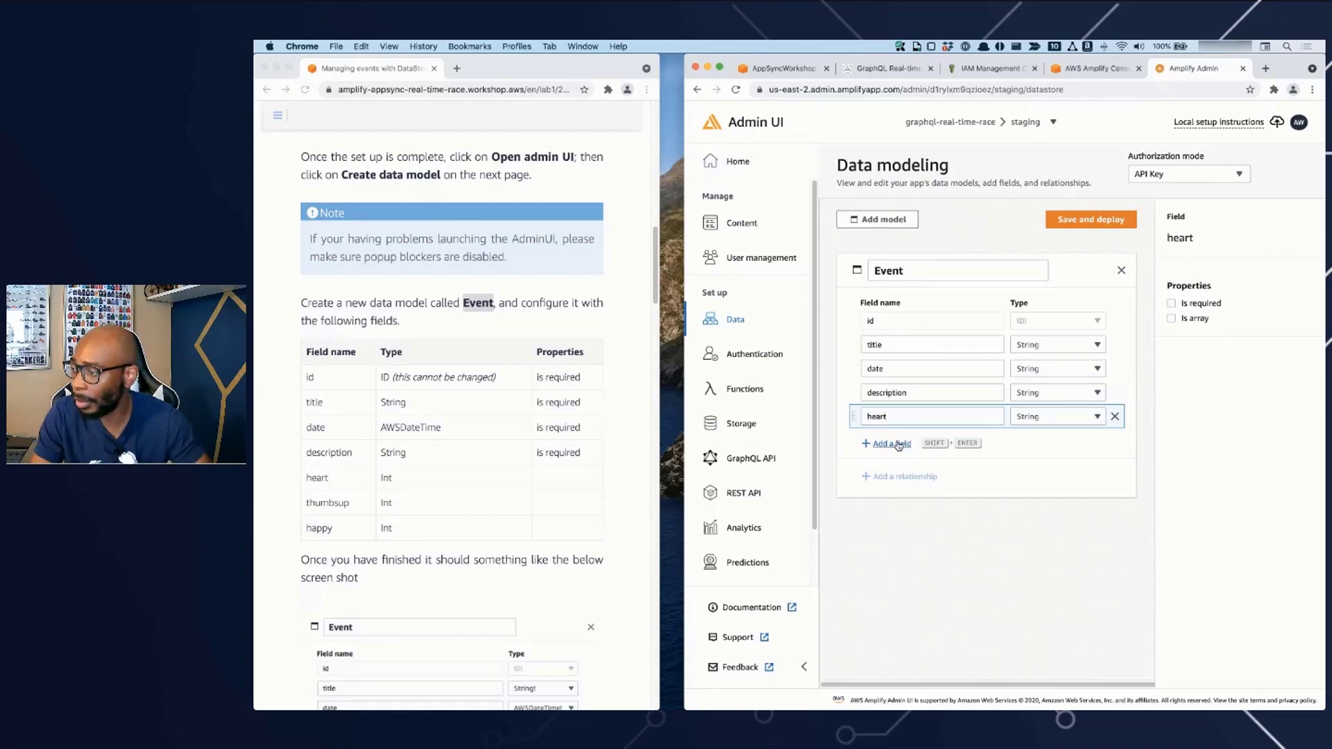
{"action": "type", "text": "thumbsup"}
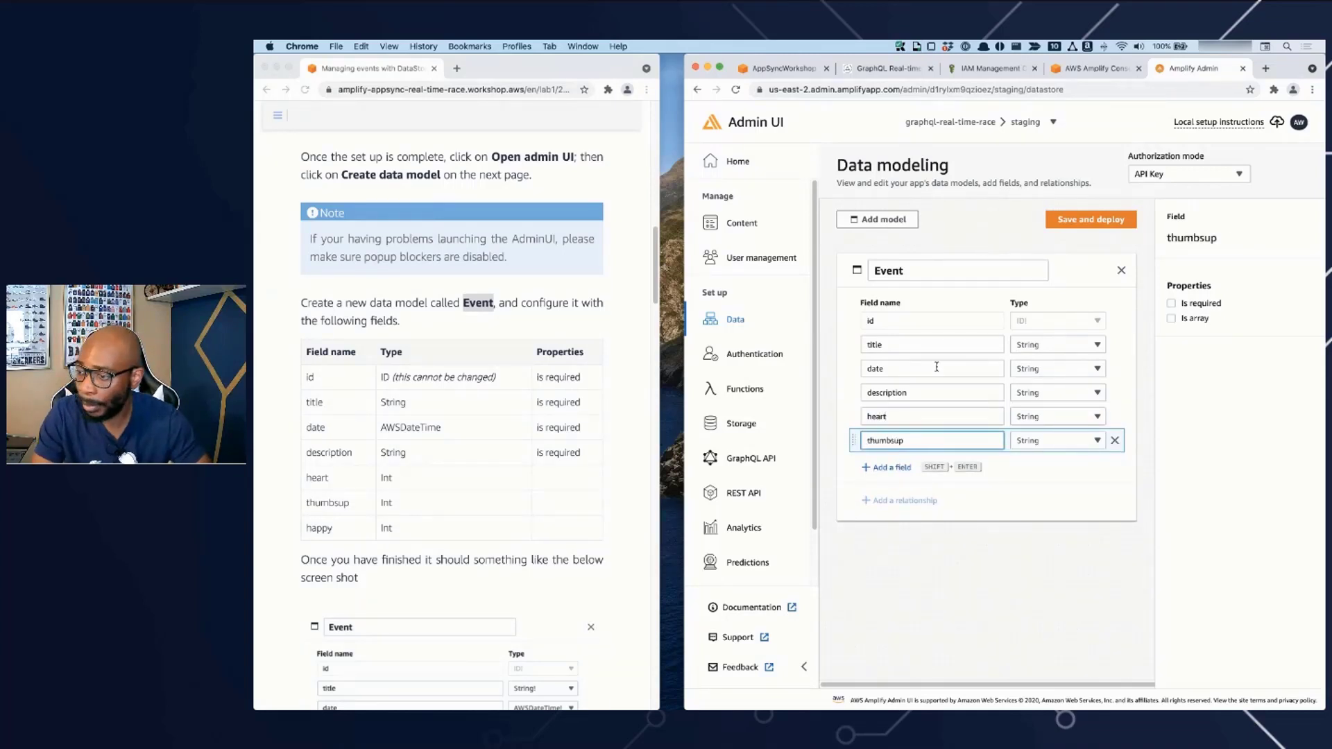
{"action": "left_click", "coordinate": [905, 467]}
{"action": "type", "text": "happy"}
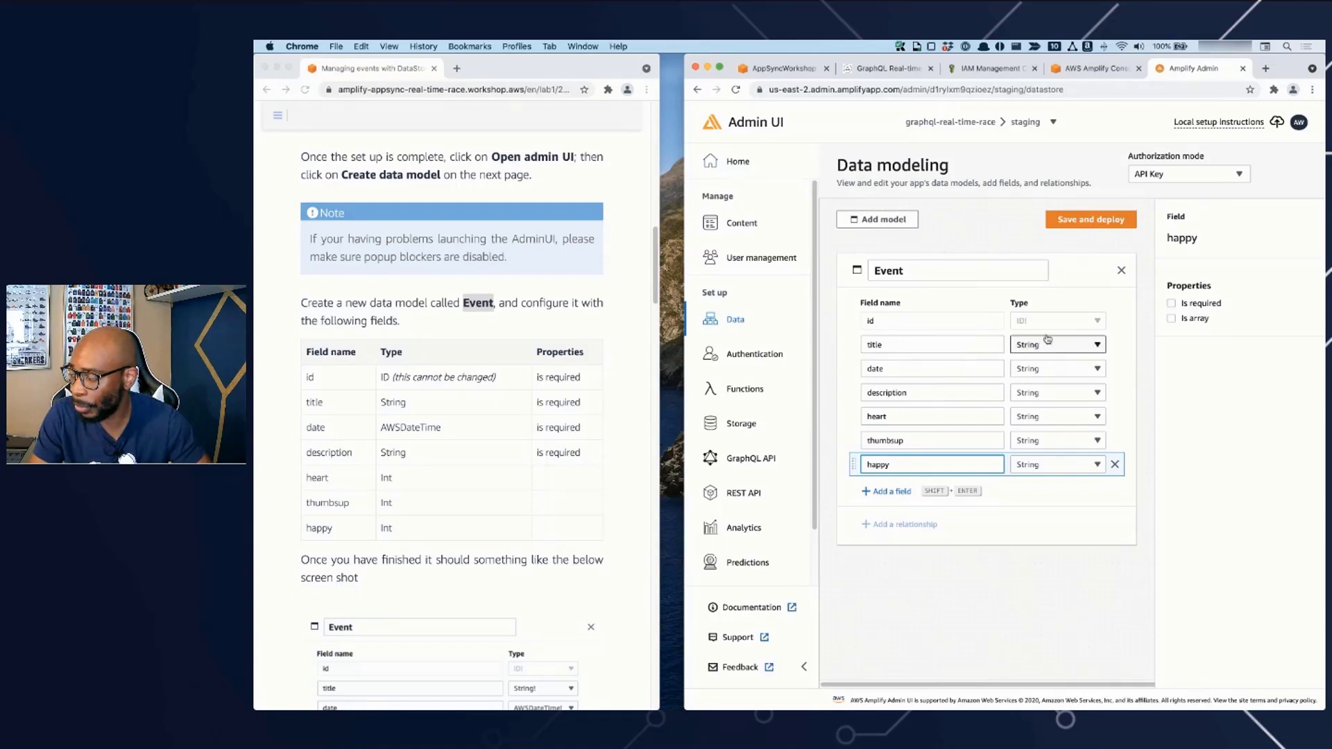
- Set the date field's type to AWSDateTime and the heart, thumbsup and happy fields' types to Int
{"action": "left_click", "coordinate": [1049, 379]}
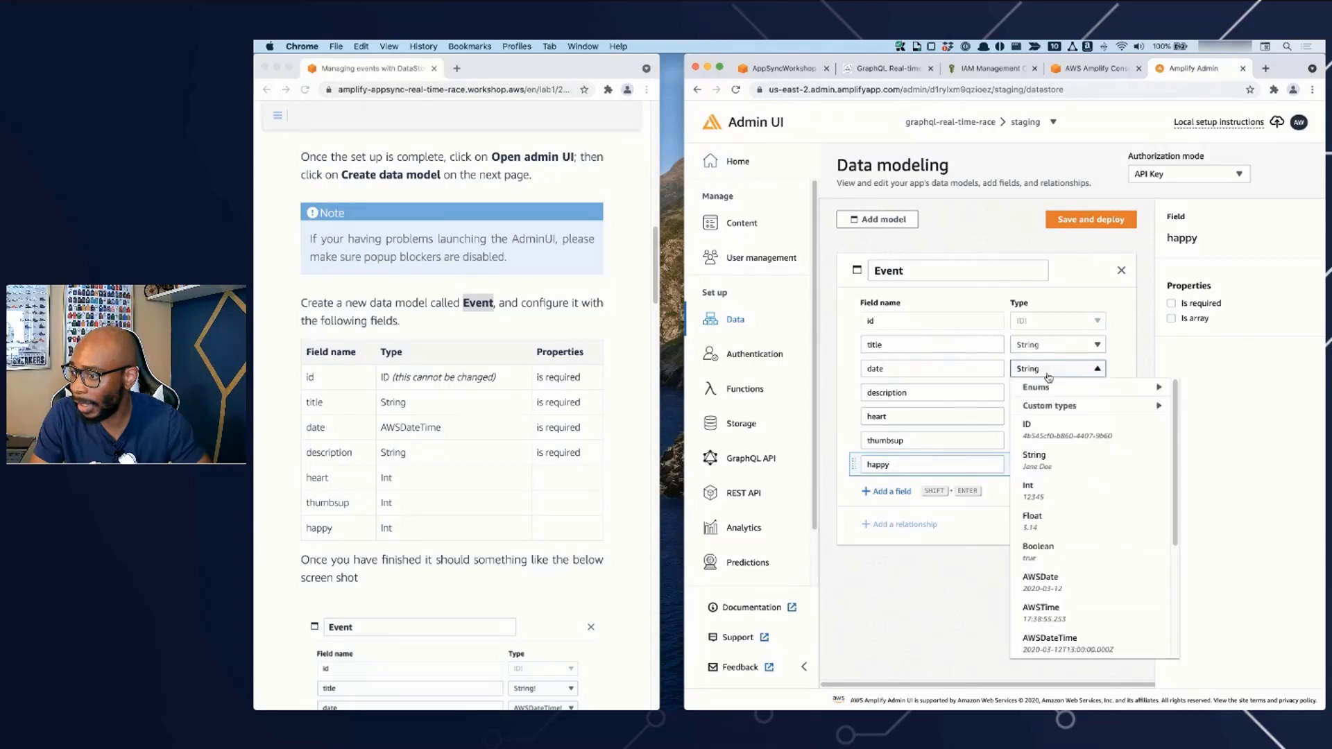
{"action": "left_click", "coordinate": [1034, 642]}
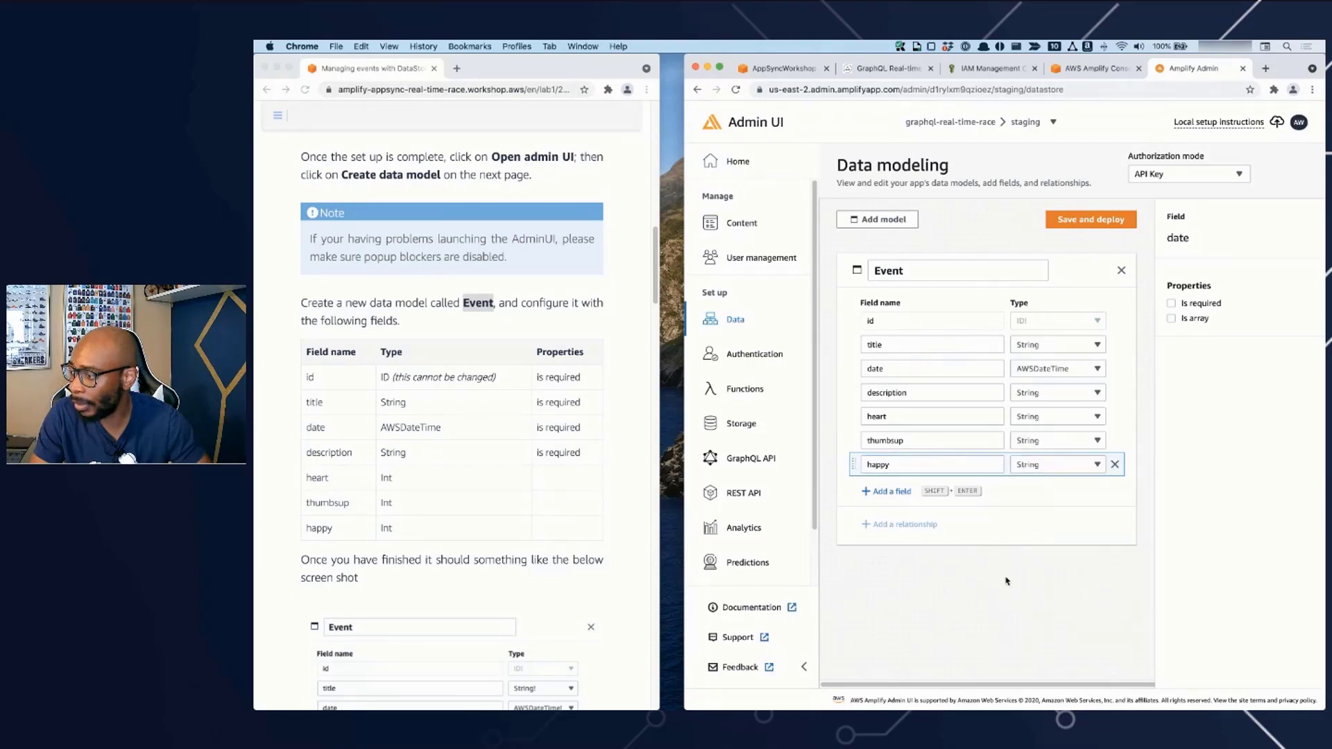
{"action": "left_click", "coordinate": [1048, 421]}
{"action": "left_click", "coordinate": [1045, 290]}
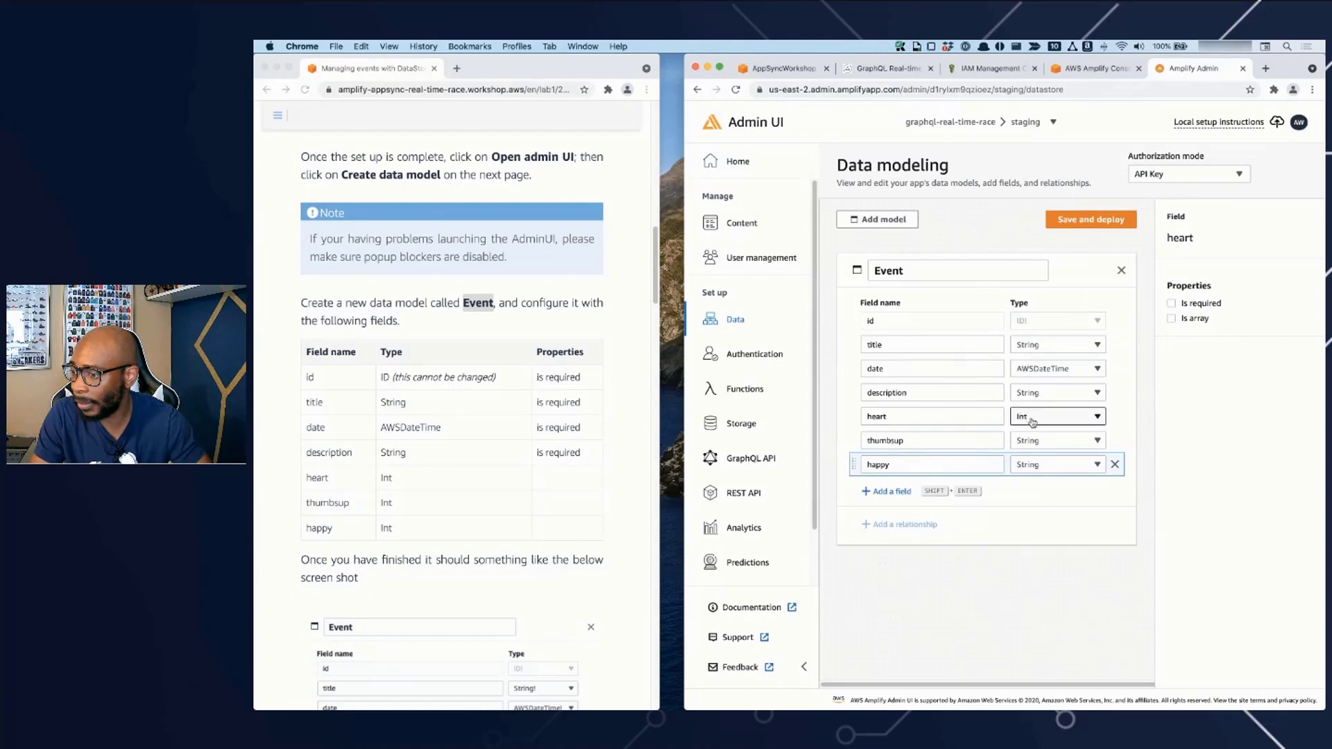
{"action": "left_click", "coordinate": [1041, 440]}
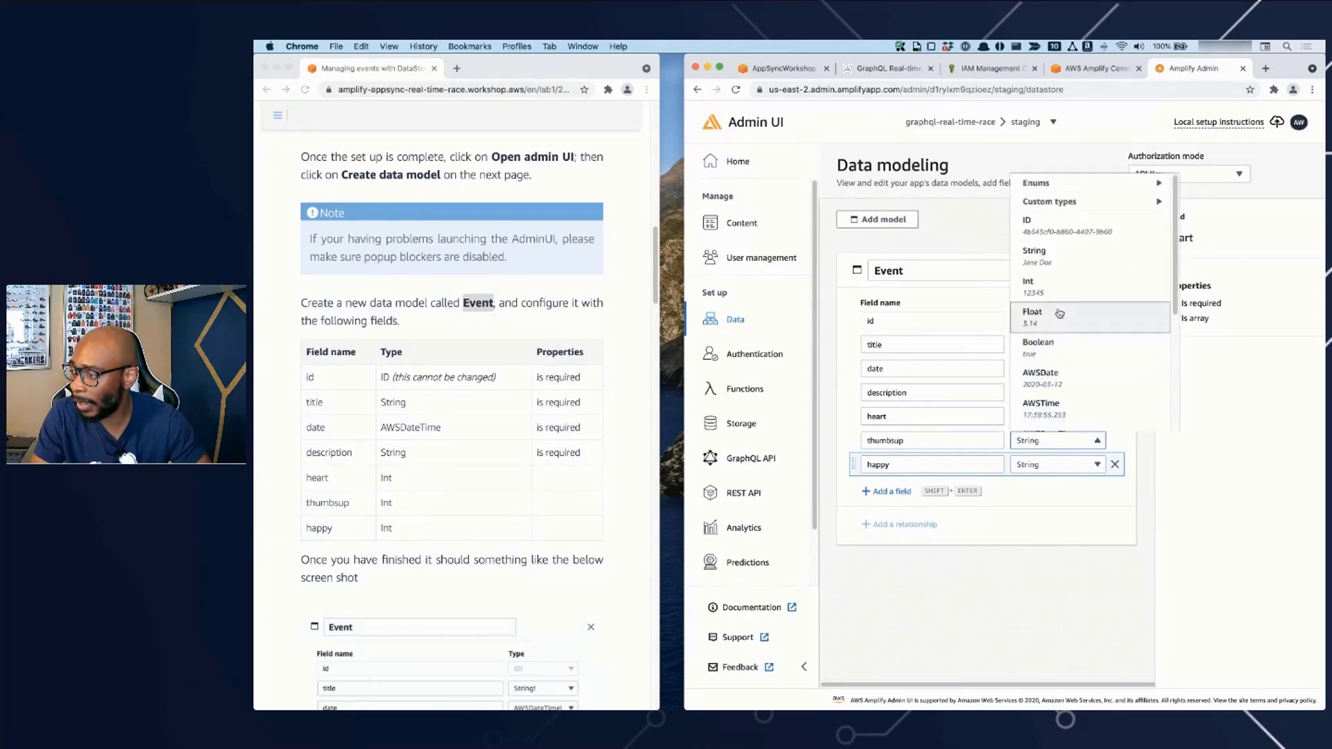
{"action": "left_click", "coordinate": [1048, 289]}
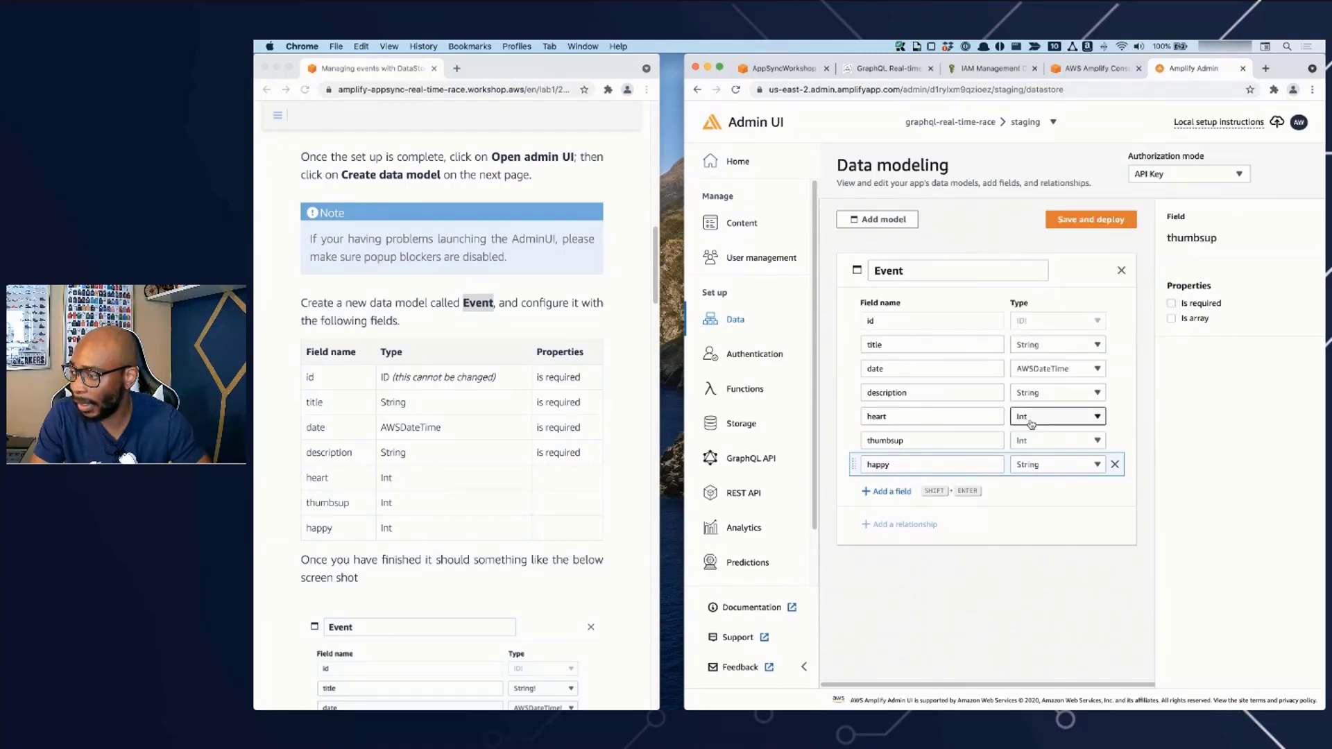
{"action": "left_click", "coordinate": [1046, 467]}
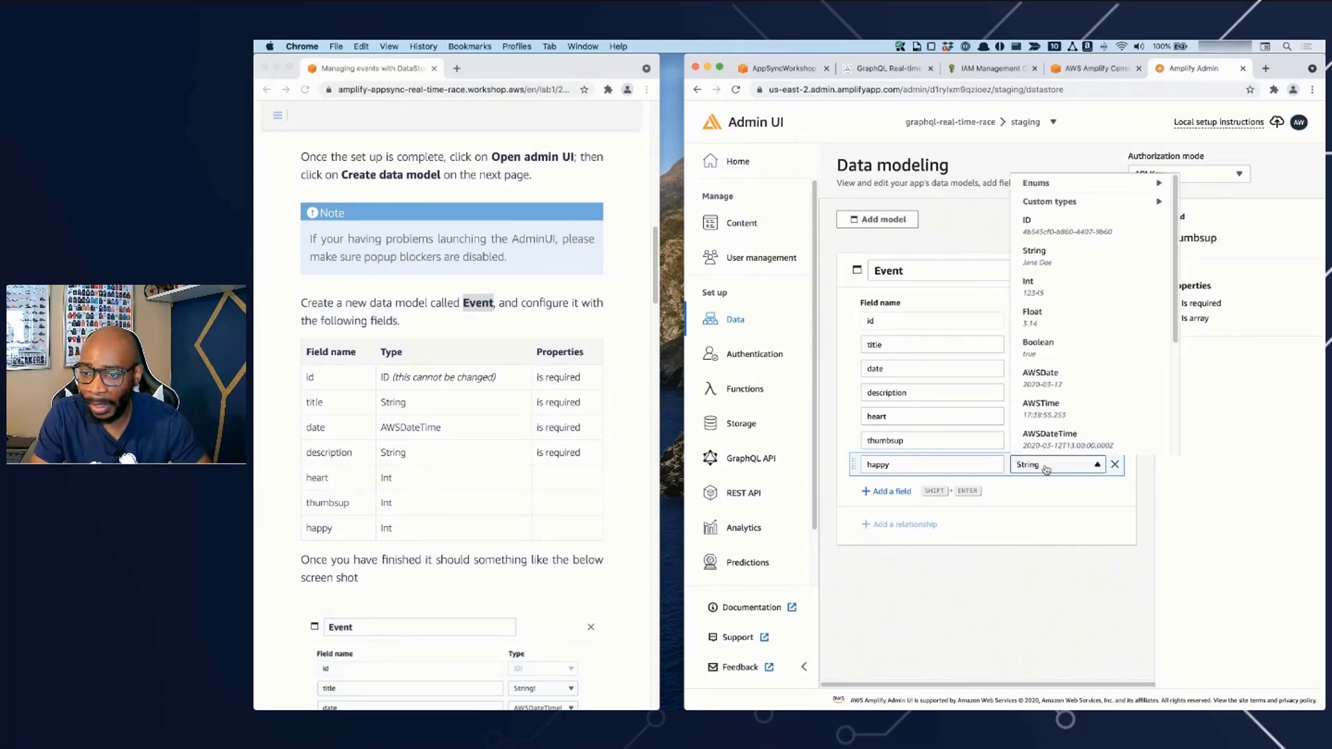
{"action": "left_click", "coordinate": [1043, 298]}
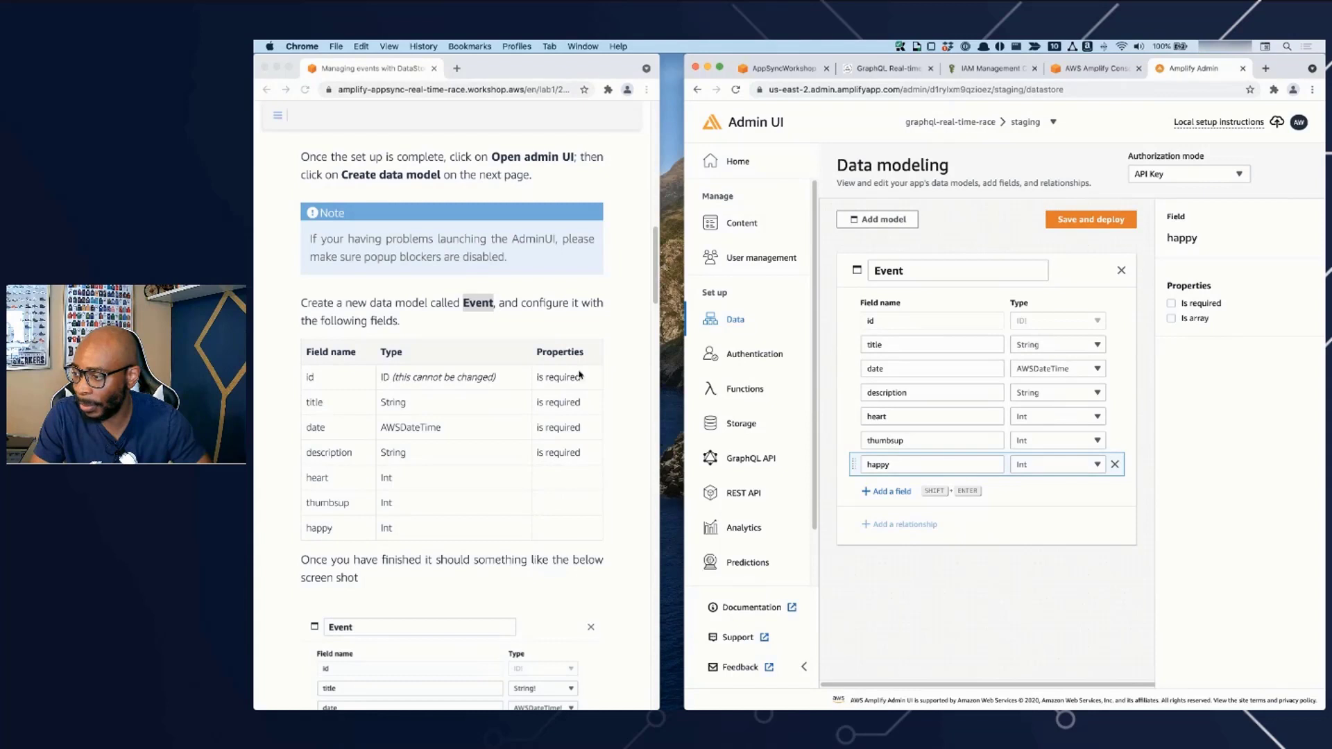
- Mark the title, date and description fields of the Event model as required, following the instructions' table
{"action": "scroll", "coordinate": [546, 412], "scroll_direction": "down", "scroll_amount": 3}
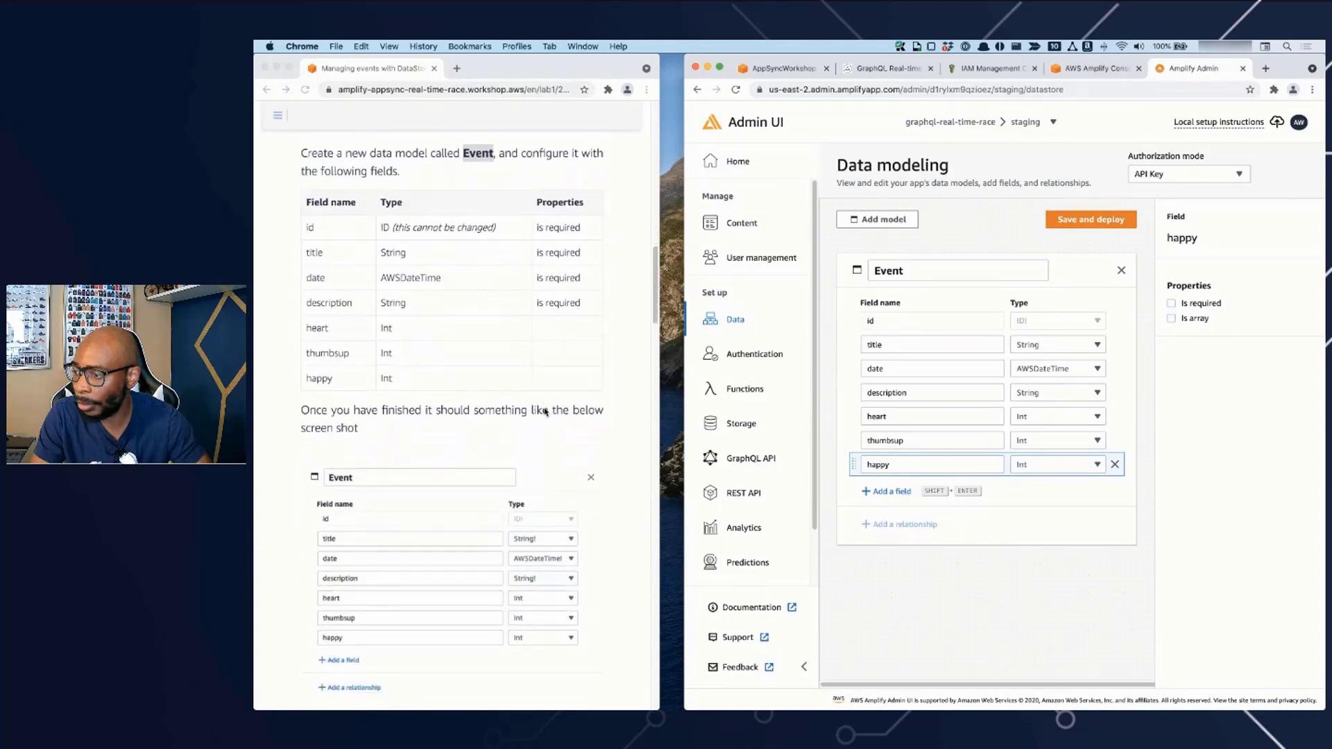
{"action": "double_click", "coordinate": [926, 349]}
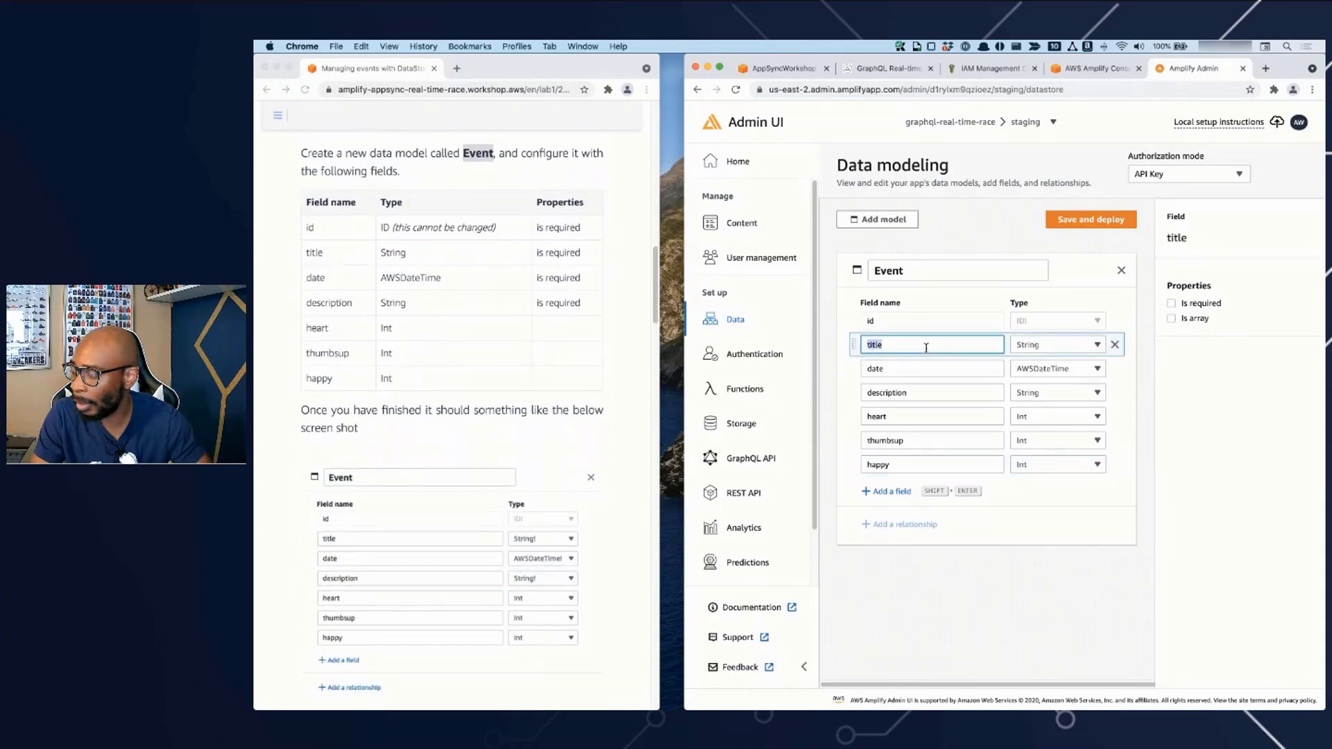
{"action": "left_click", "coordinate": [1208, 306]}
{"action": "double_click", "coordinate": [947, 368]}
{"action": "left_click", "coordinate": [1198, 305]}
{"action": "double_click", "coordinate": [990, 392]}
{"action": "left_click", "coordinate": [1195, 309]}
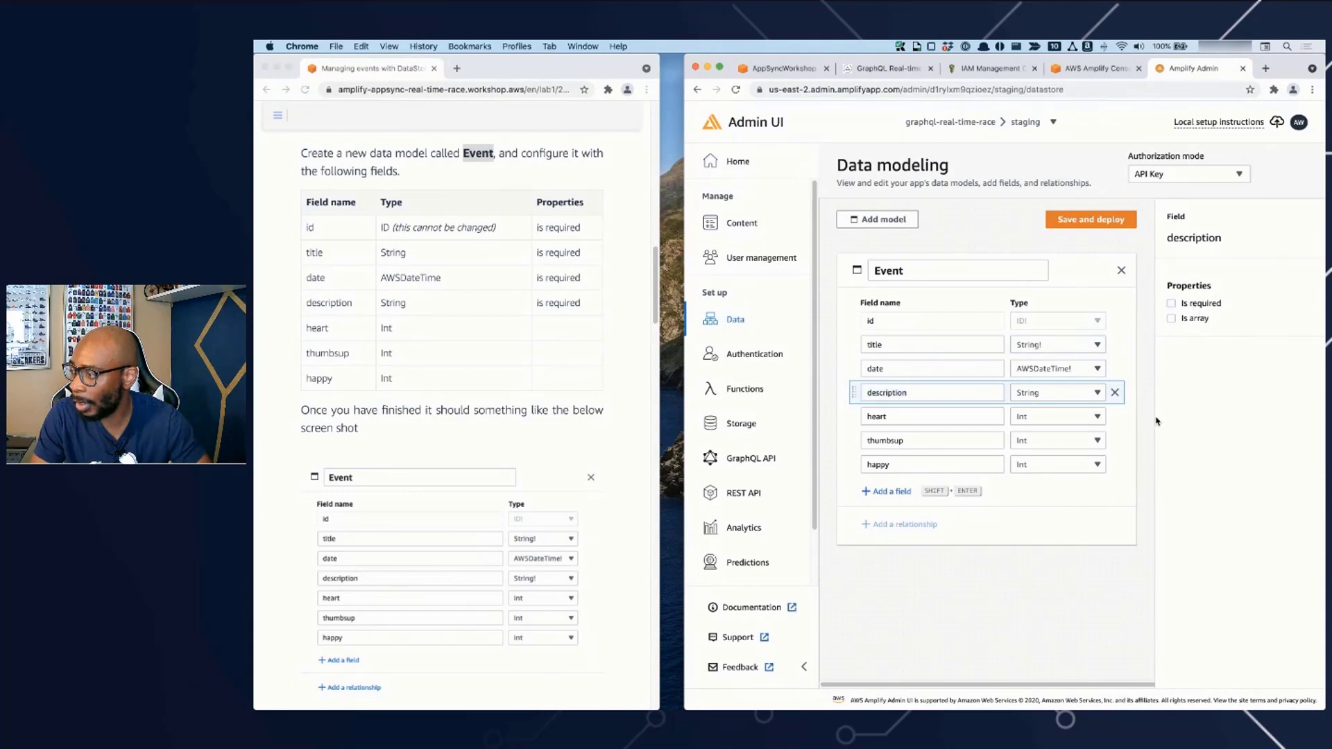
{"action": "left_click", "coordinate": [1174, 305]}
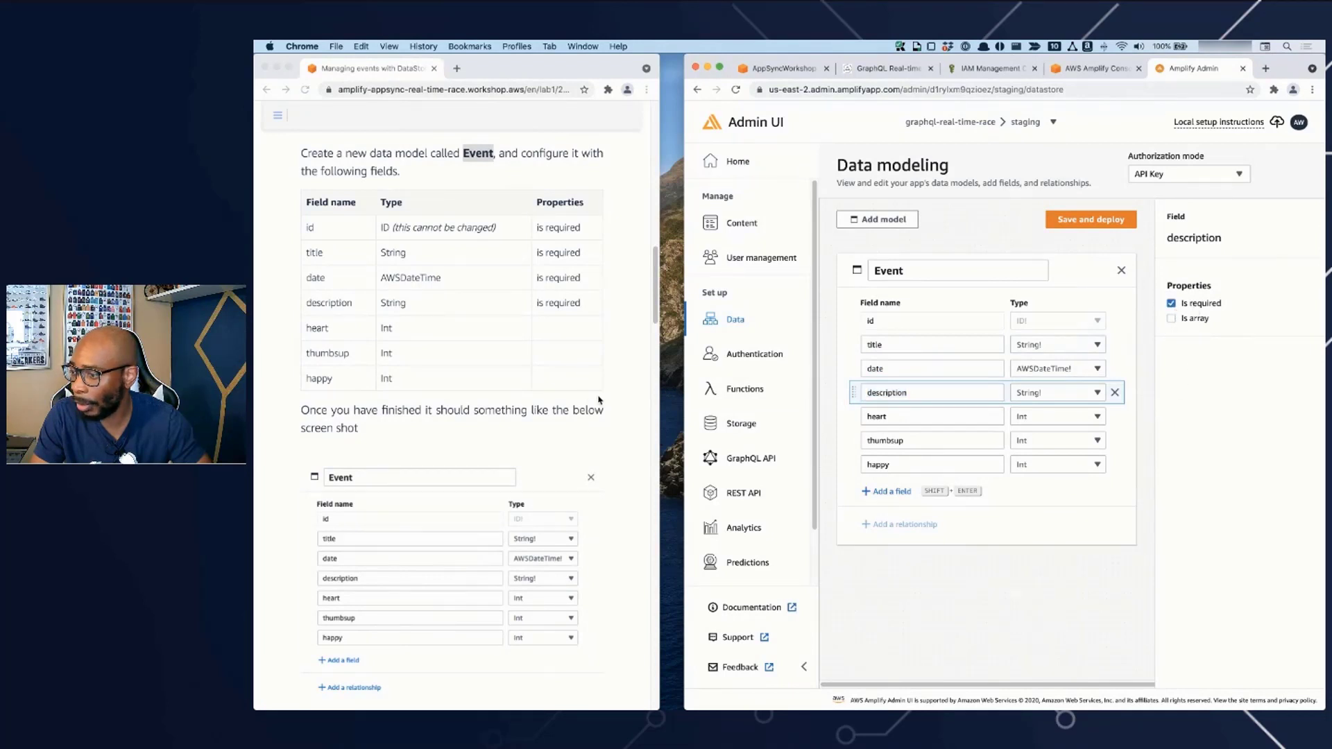
- Save the Event data model and deploy all schema changes
{"action": "scroll", "coordinate": [407, 471], "scroll_direction": "down", "scroll_amount": 5}
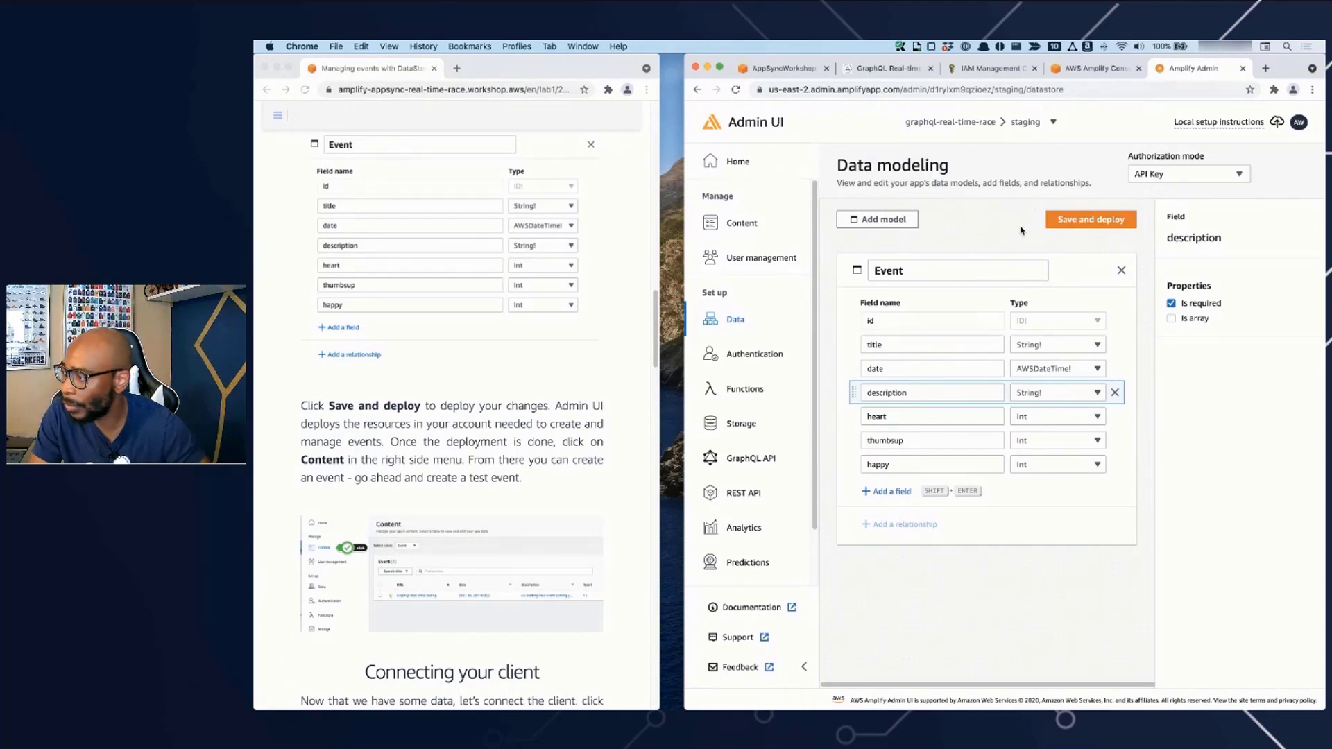
{"action": "left_click", "coordinate": [1086, 226]}
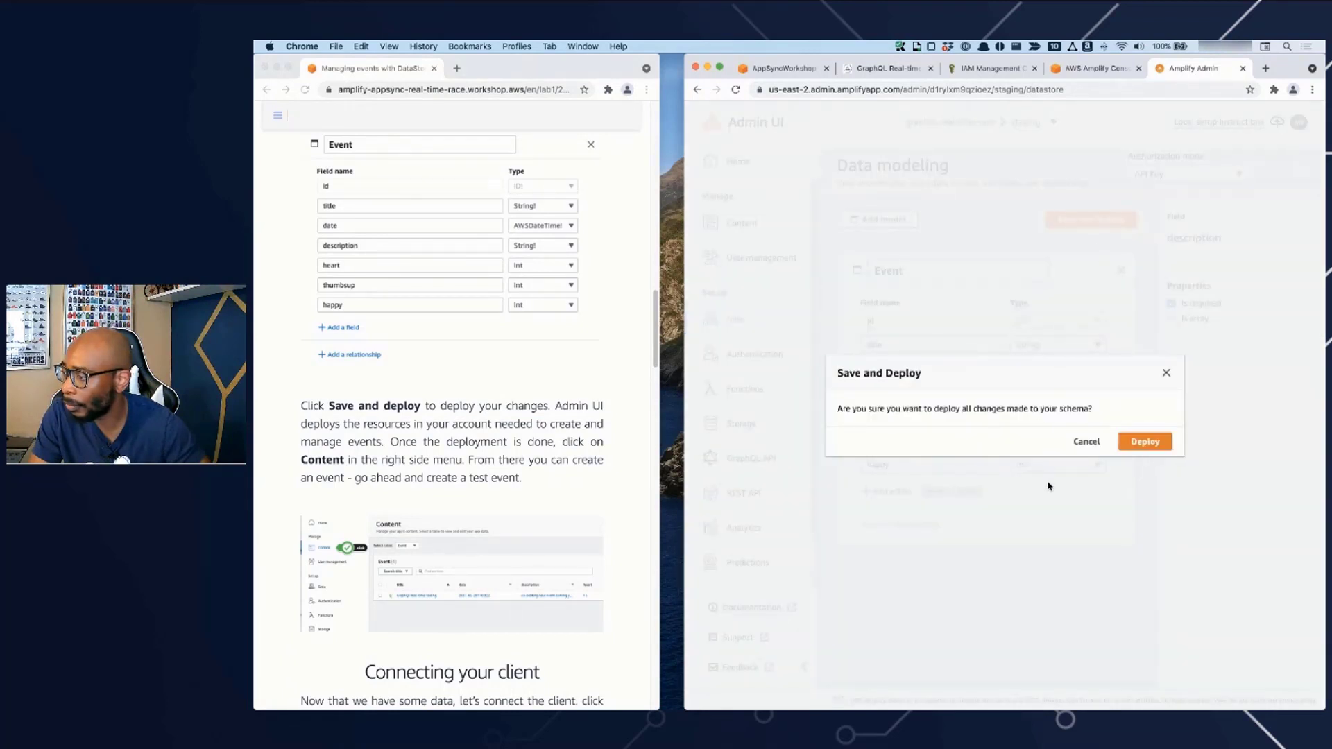
{"action": "left_click", "coordinate": [1145, 444]}
- Read on in the workshop instructions and check the deployment status details of the new data model
{"action": "left_click", "coordinate": [567, 458]}
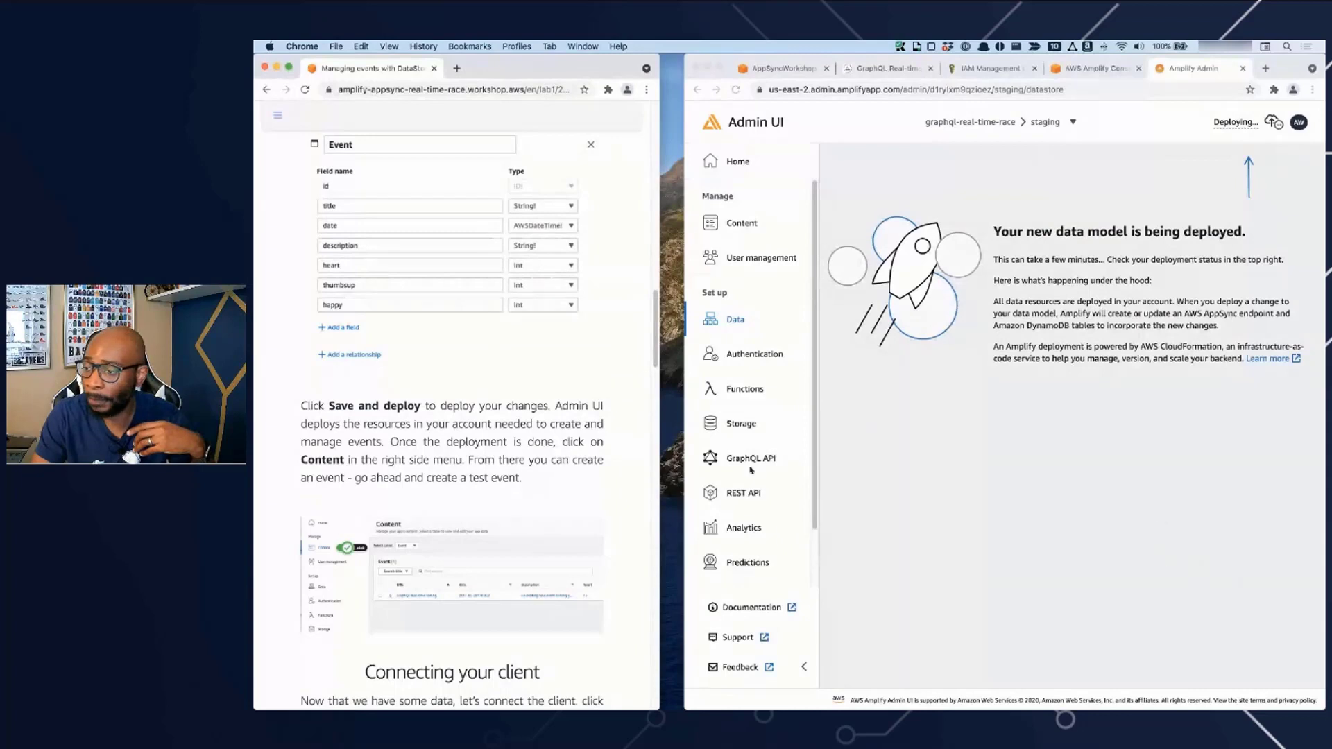
{"action": "scroll", "coordinate": [573, 496], "scroll_direction": "down", "scroll_amount": 2}
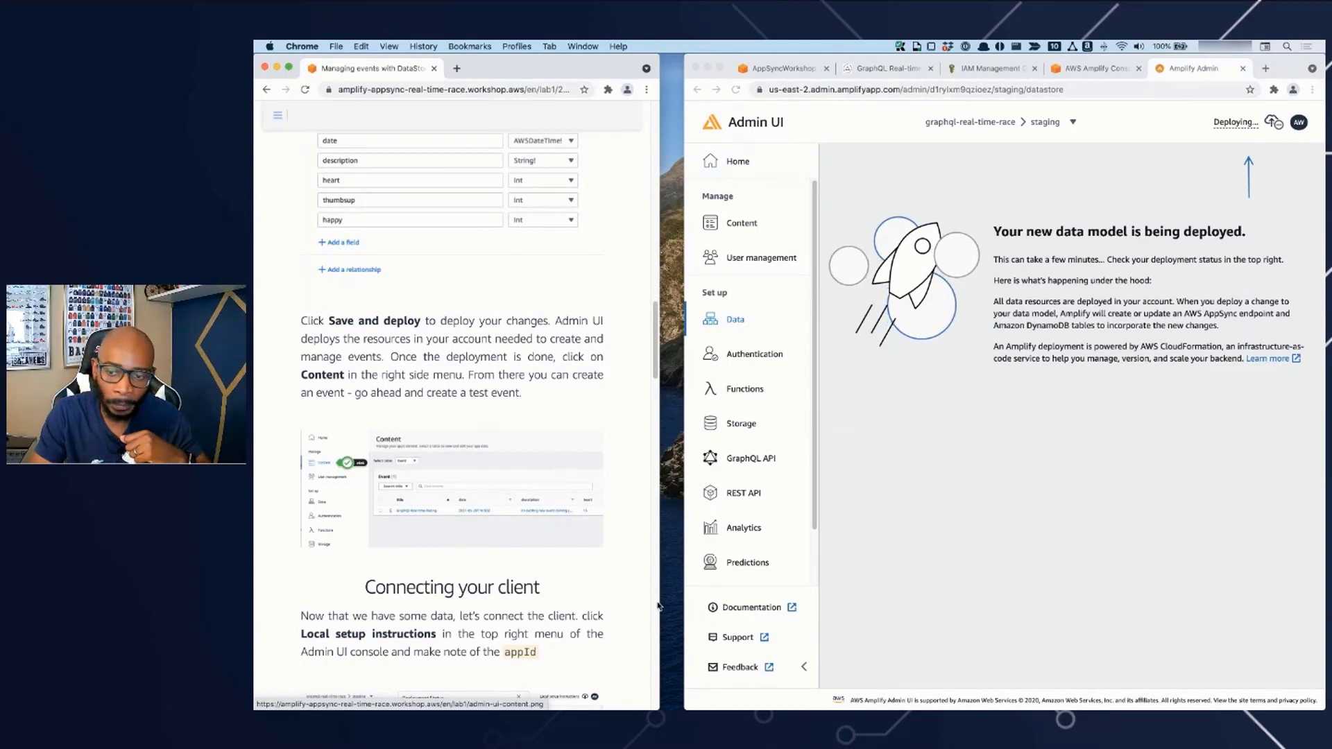
{"action": "left_click", "coordinate": [1230, 127]}
{"action": "left_click", "coordinate": [1229, 129]}
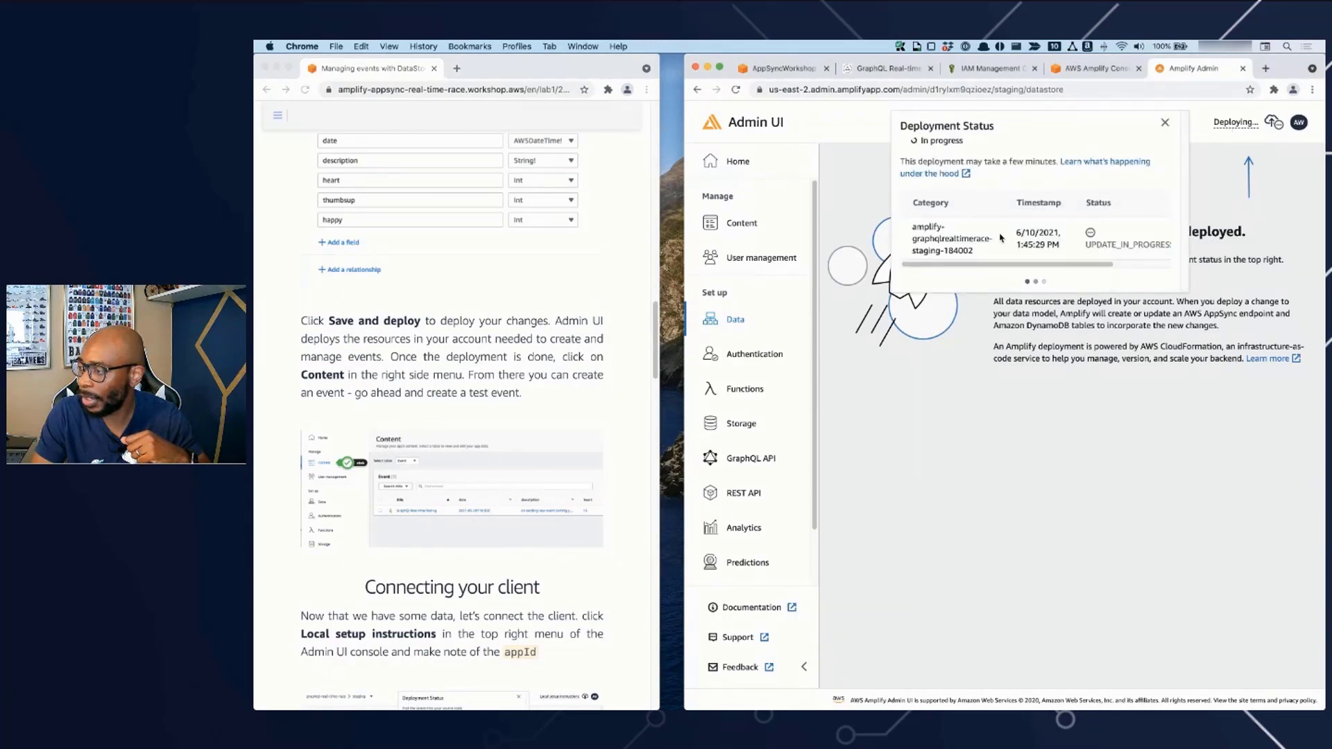
{"action": "scroll", "coordinate": [993, 264], "scroll_direction": "right", "scroll_amount": 2}
{"action": "scroll", "coordinate": [991, 264], "scroll_direction": "left", "scroll_amount": 2}
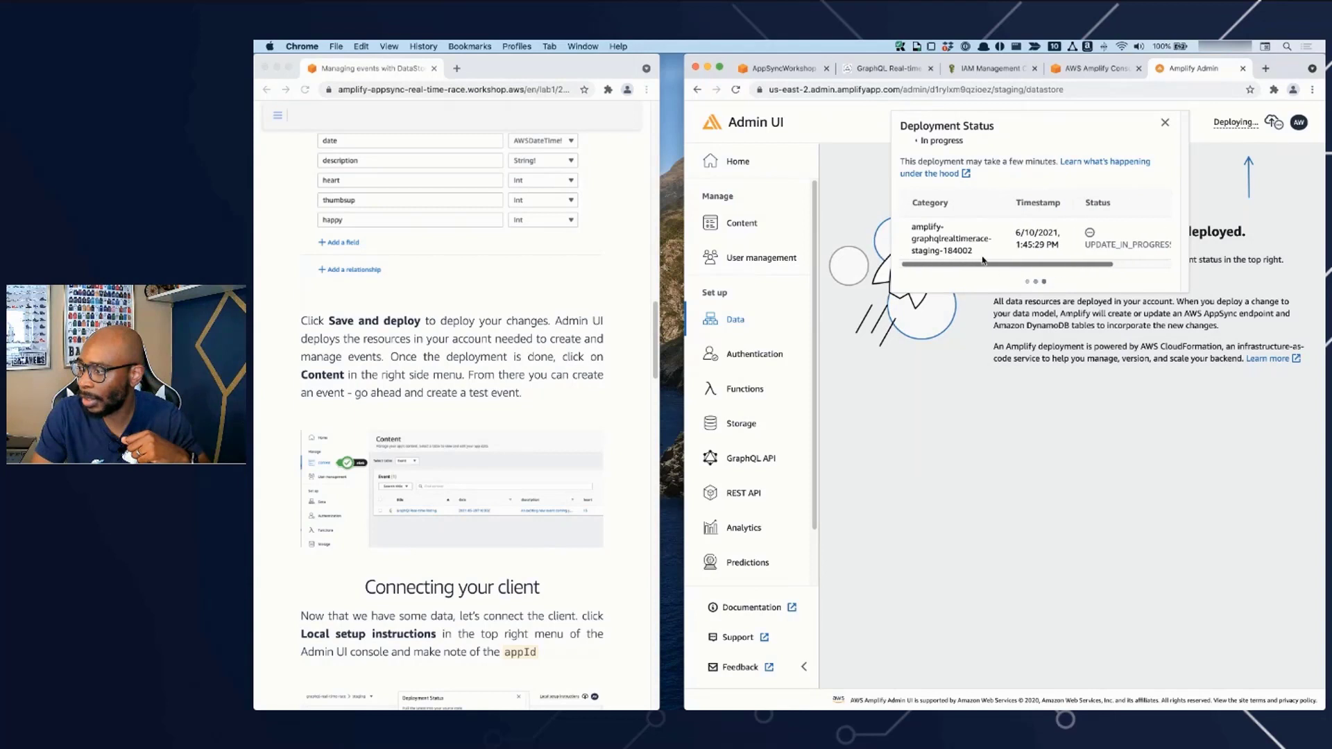
{"action": "left_click_drag", "start_coordinate": [978, 267], "coordinate": [948, 271]}
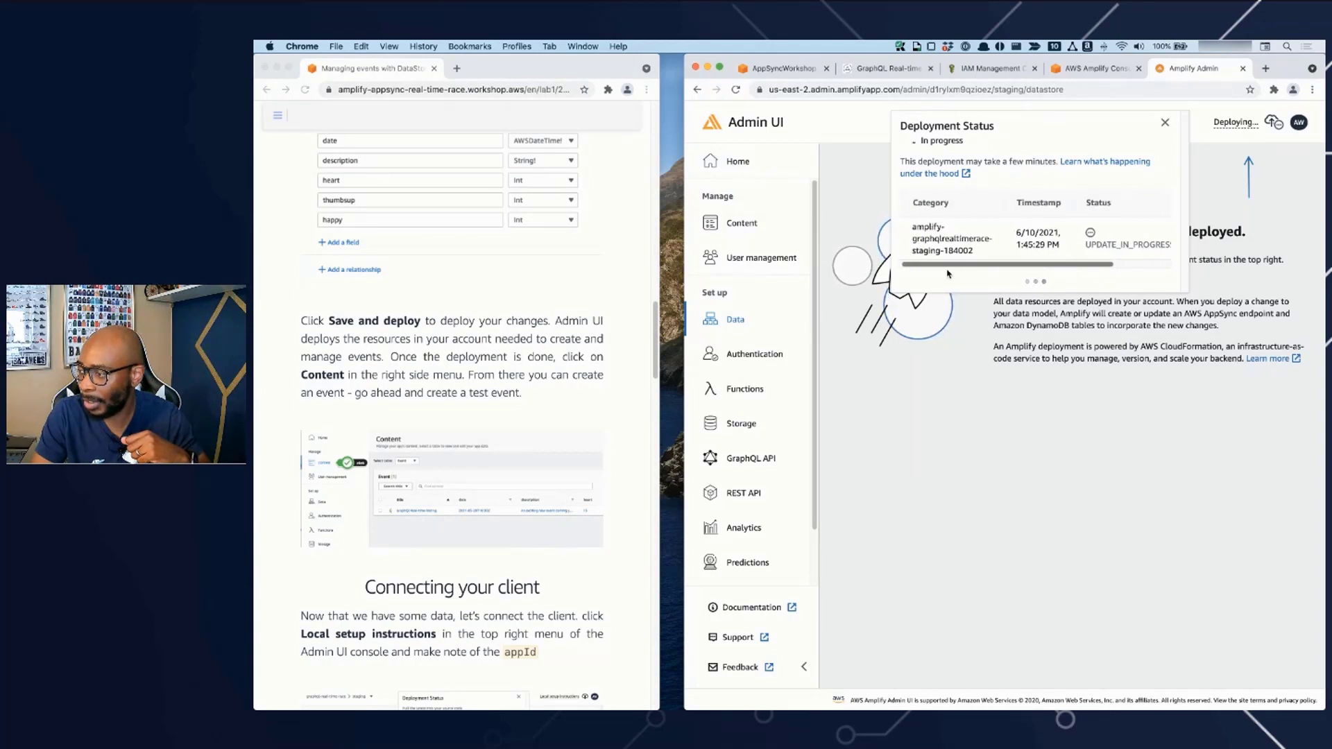
{"action": "left_click", "coordinate": [1039, 439]}
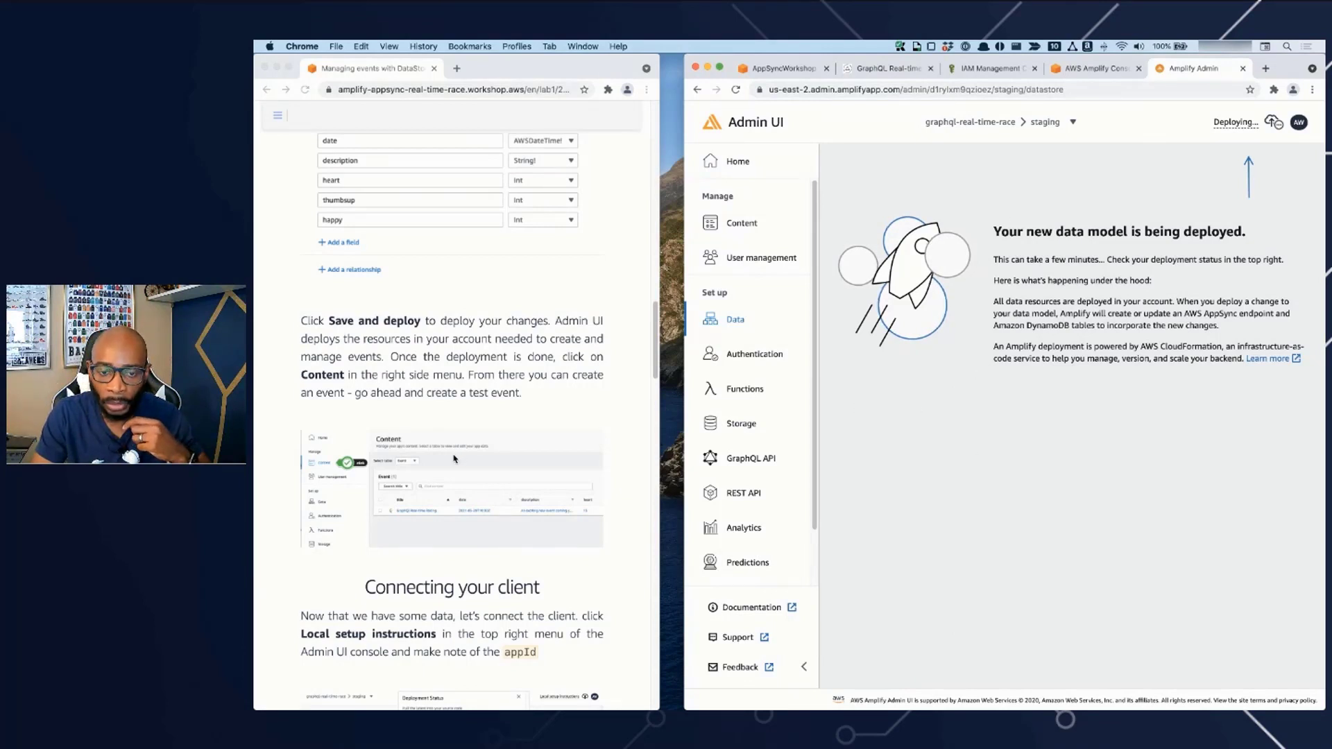
- Inspect the staging backend's deployment status and available actions on the graphql-real-time-race app page in the AWS Amplify Console
{"action": "key", "text": "super+Tab"}
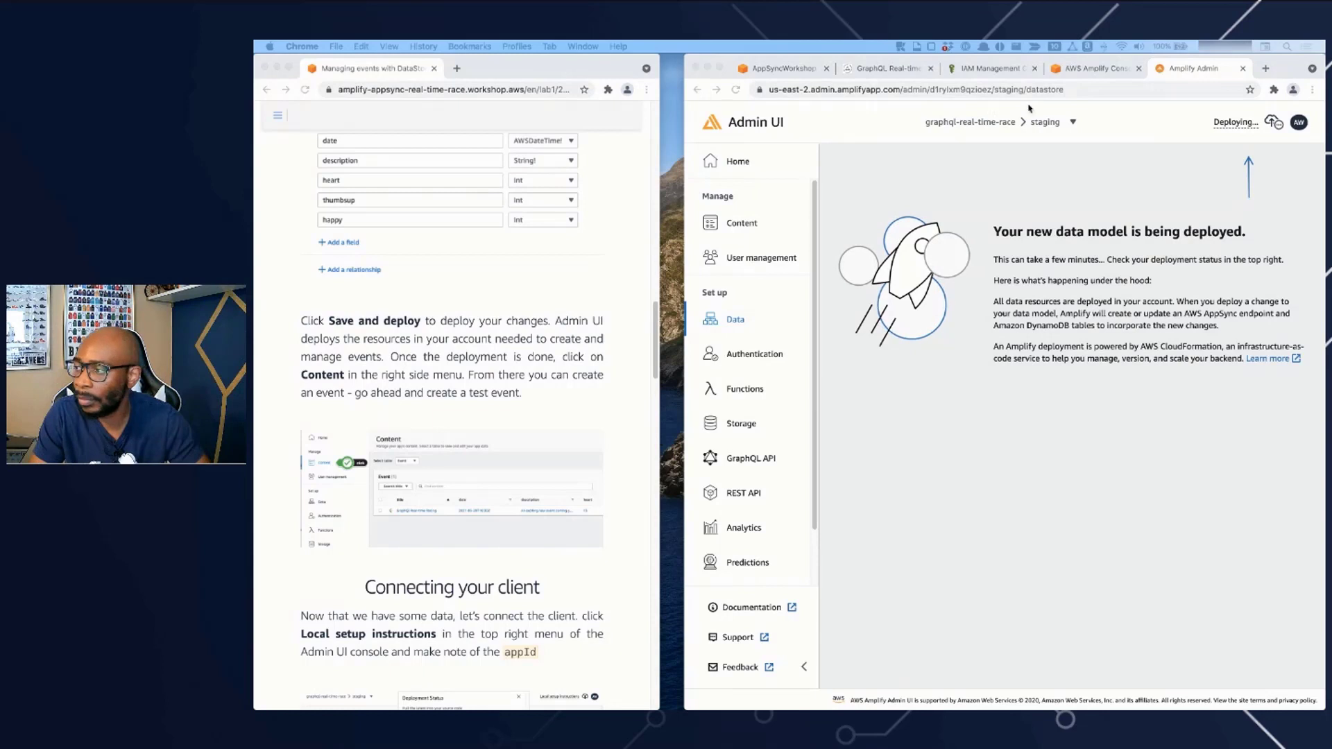
{"action": "left_click", "coordinate": [1077, 70]}
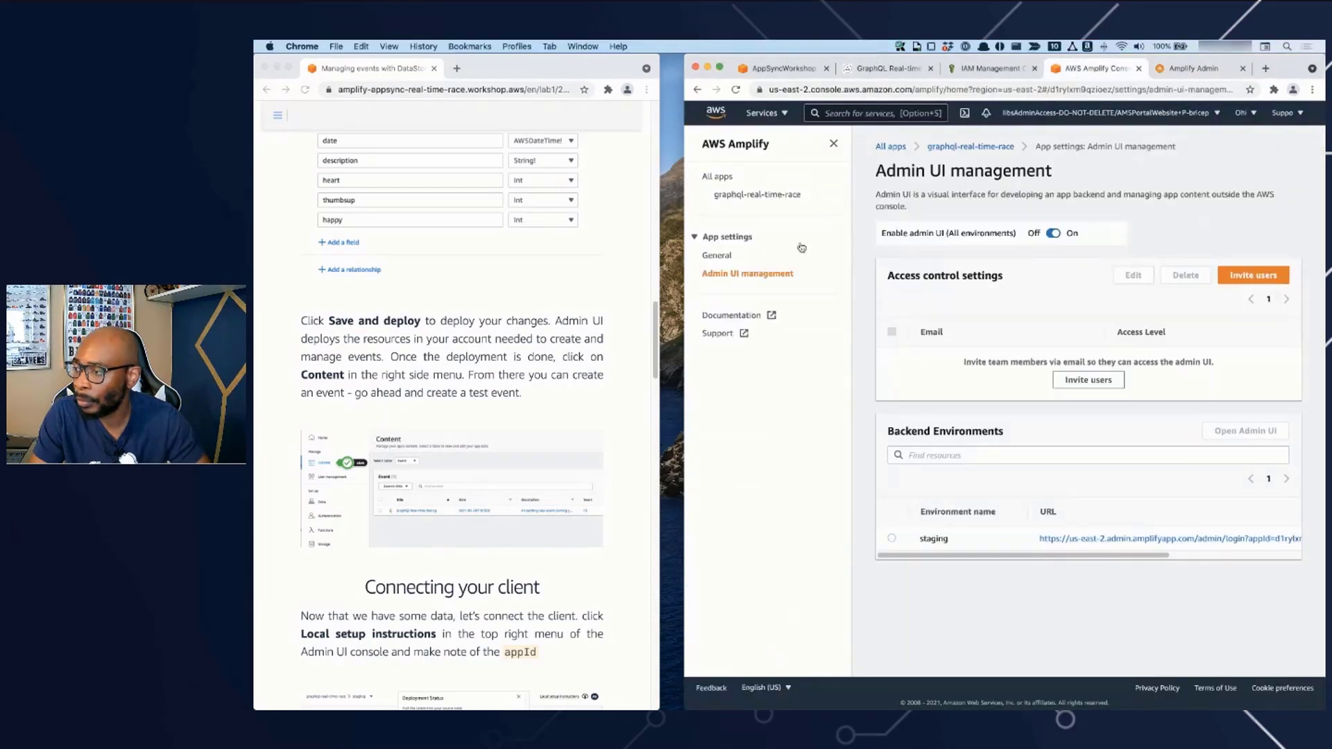
{"action": "left_click", "coordinate": [833, 144]}
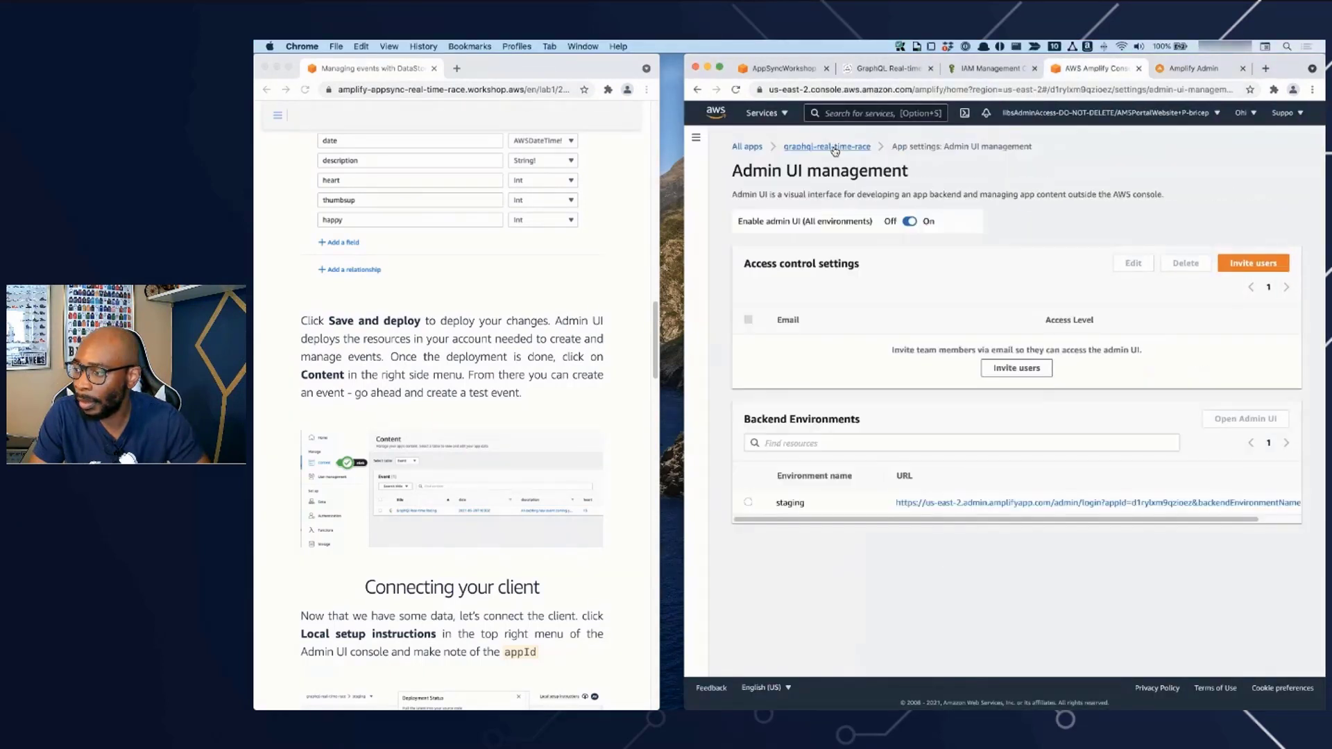
{"action": "left_click", "coordinate": [834, 148]}
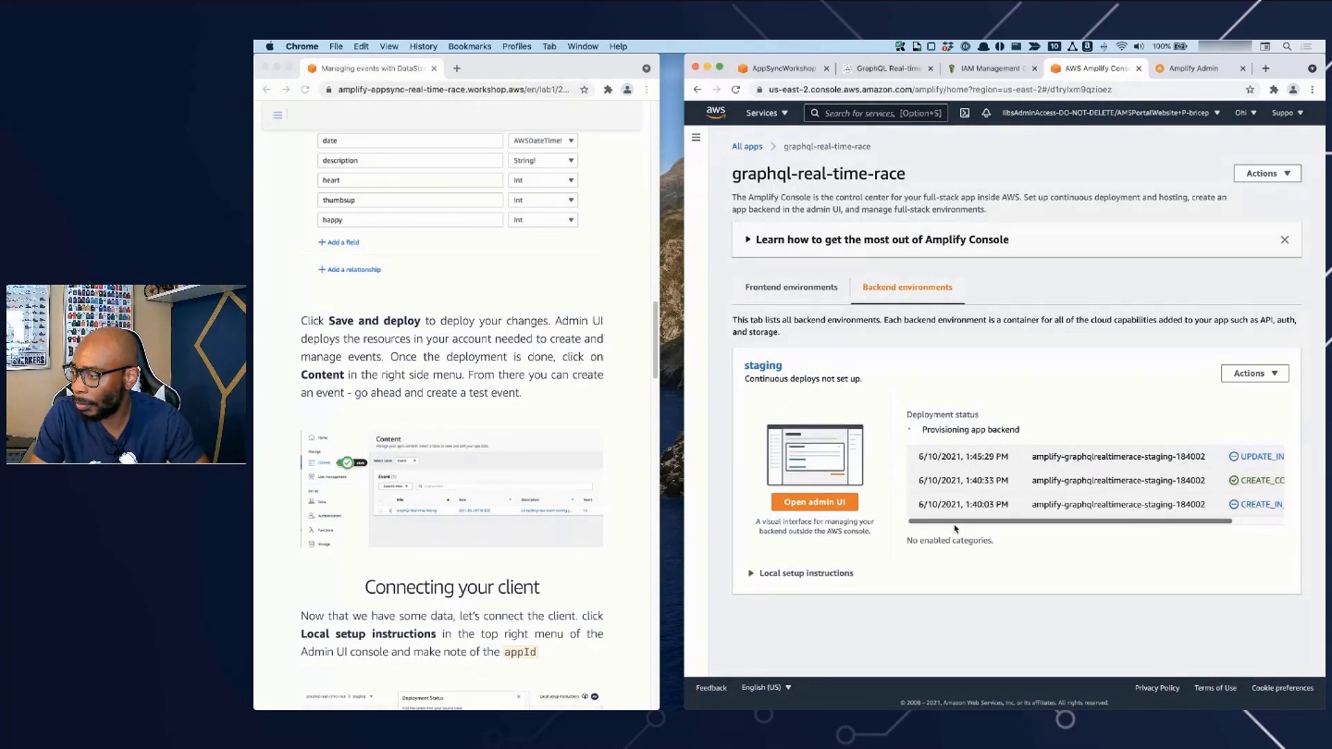
{"action": "scroll", "coordinate": [1160, 515], "scroll_direction": "right", "scroll_amount": 3}
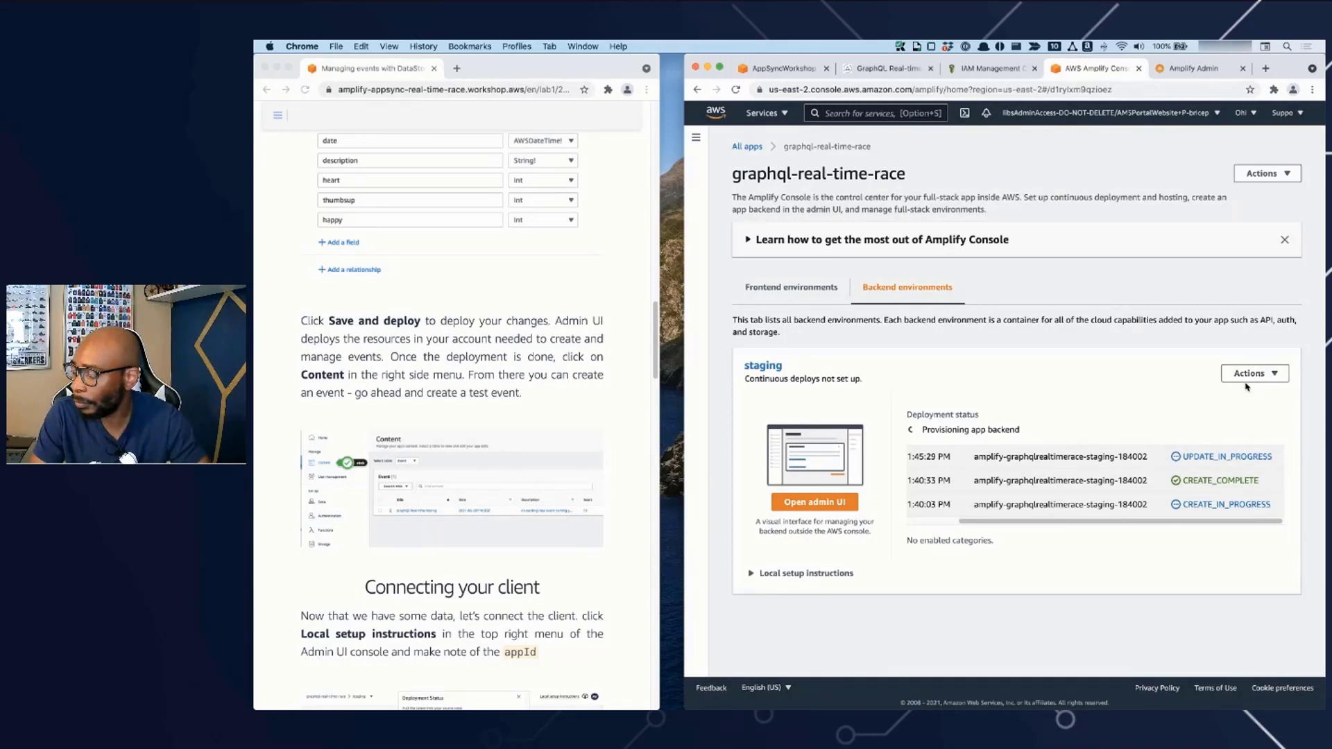
{"action": "left_click", "coordinate": [1252, 374]}
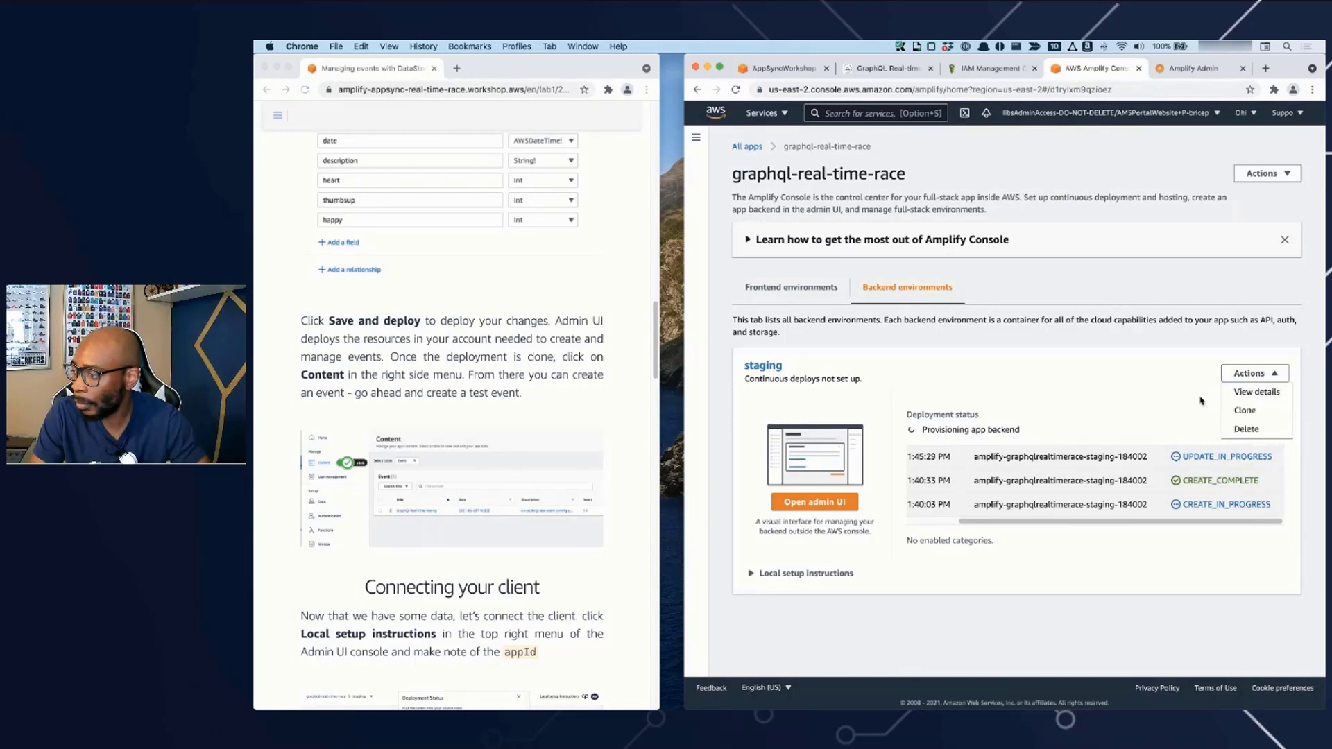
{"action": "left_click", "coordinate": [1094, 397]}
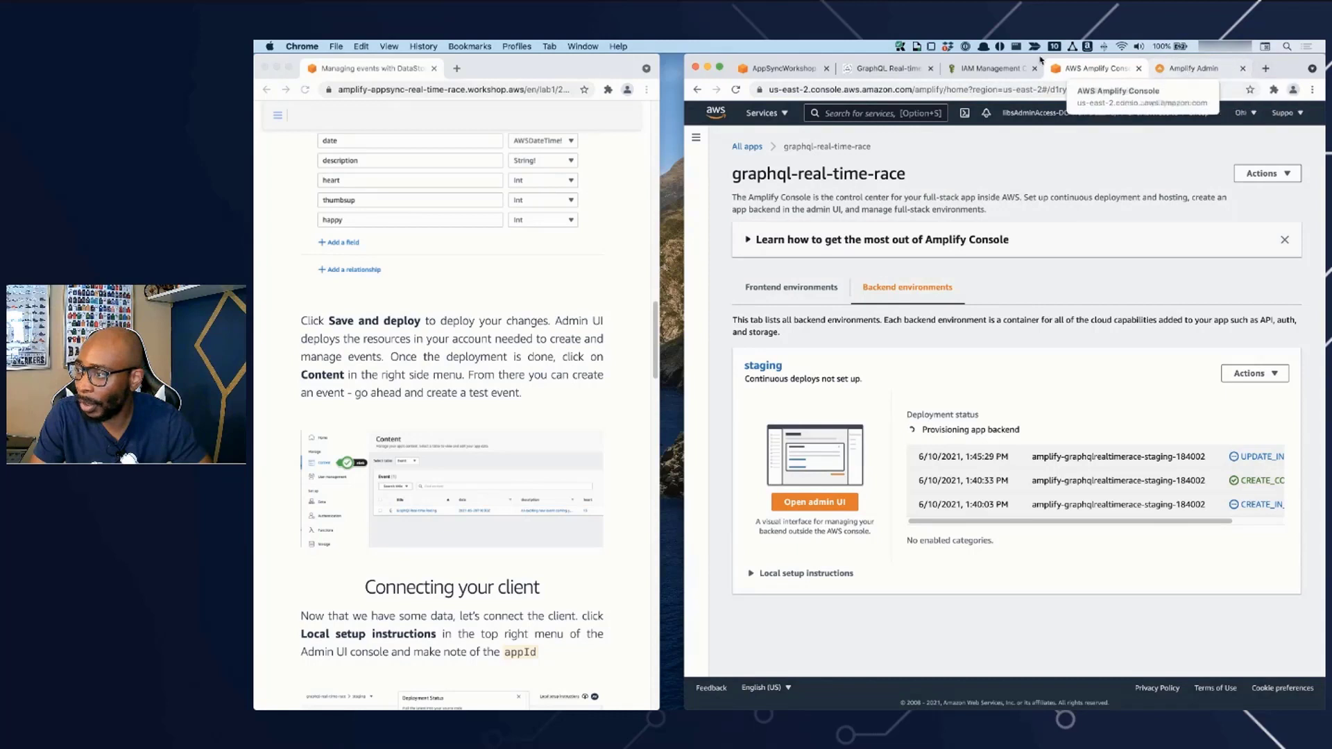
- Return to the Amplify Admin UI, open its Content page as the workshop instructs, and widen the browser window
{"action": "left_click", "coordinate": [1014, 70]}
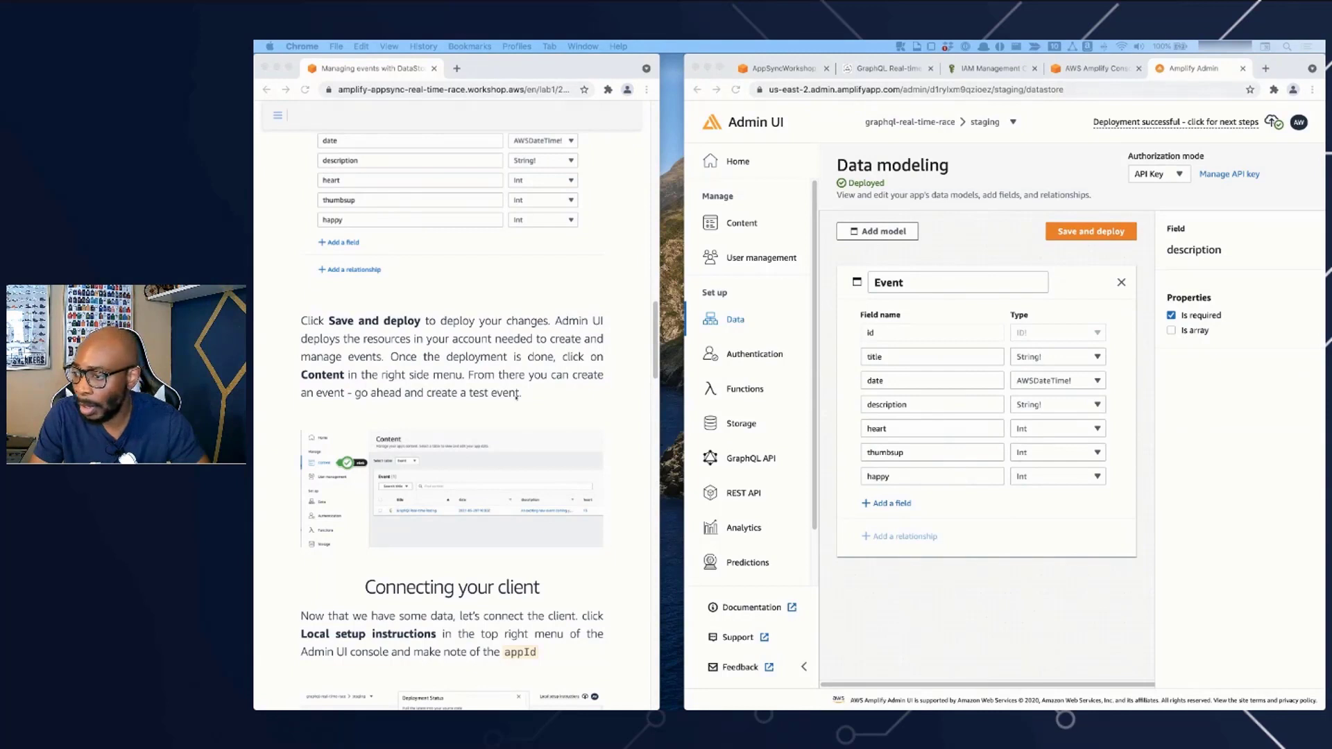
{"action": "left_click", "coordinate": [516, 427]}
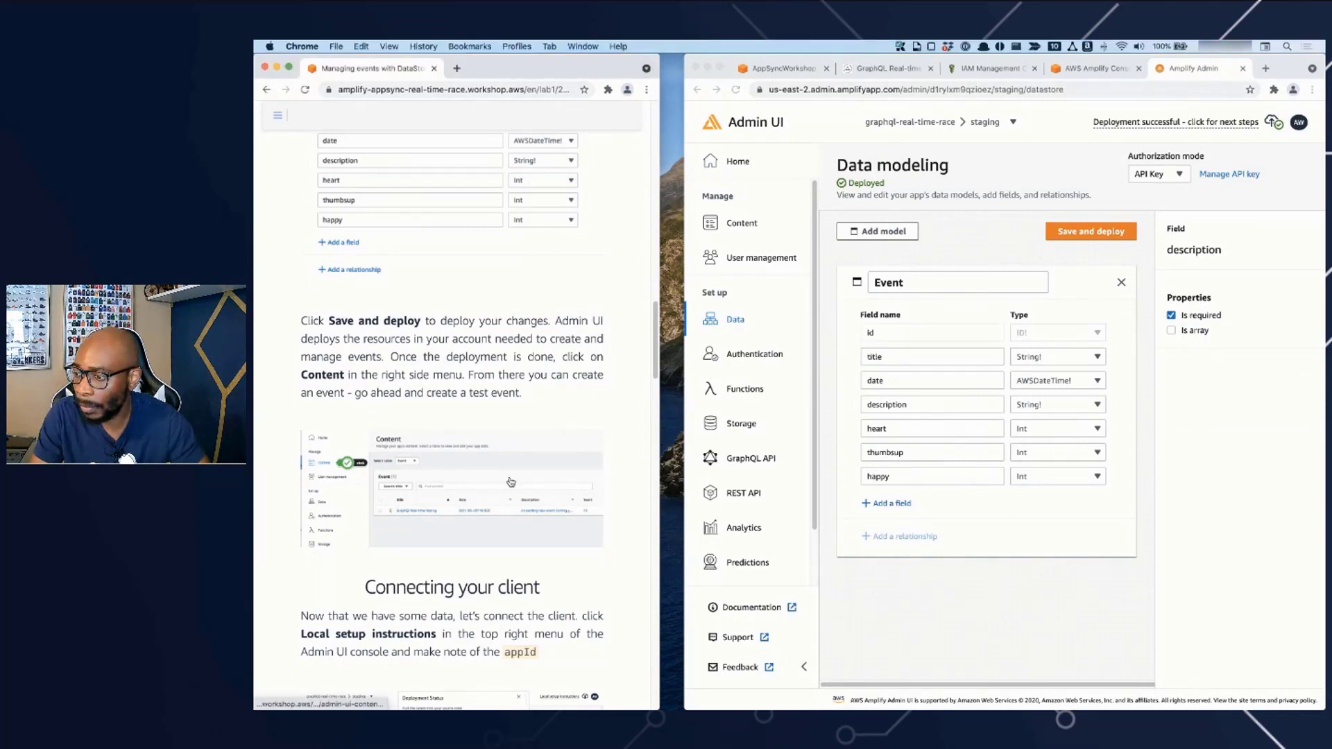
{"action": "scroll", "coordinate": [510, 482], "scroll_direction": "down", "scroll_amount": 1}
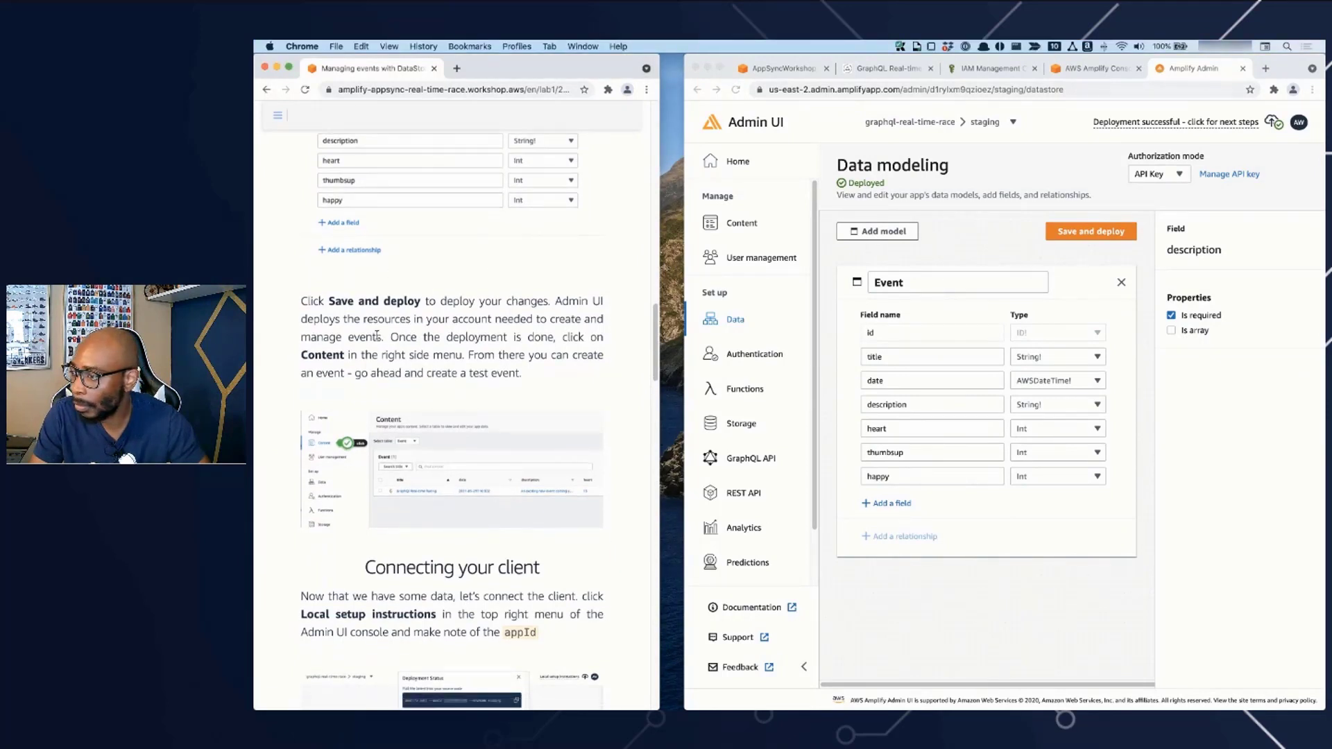
{"action": "scroll", "coordinate": [378, 371], "scroll_direction": "down", "scroll_amount": 1}
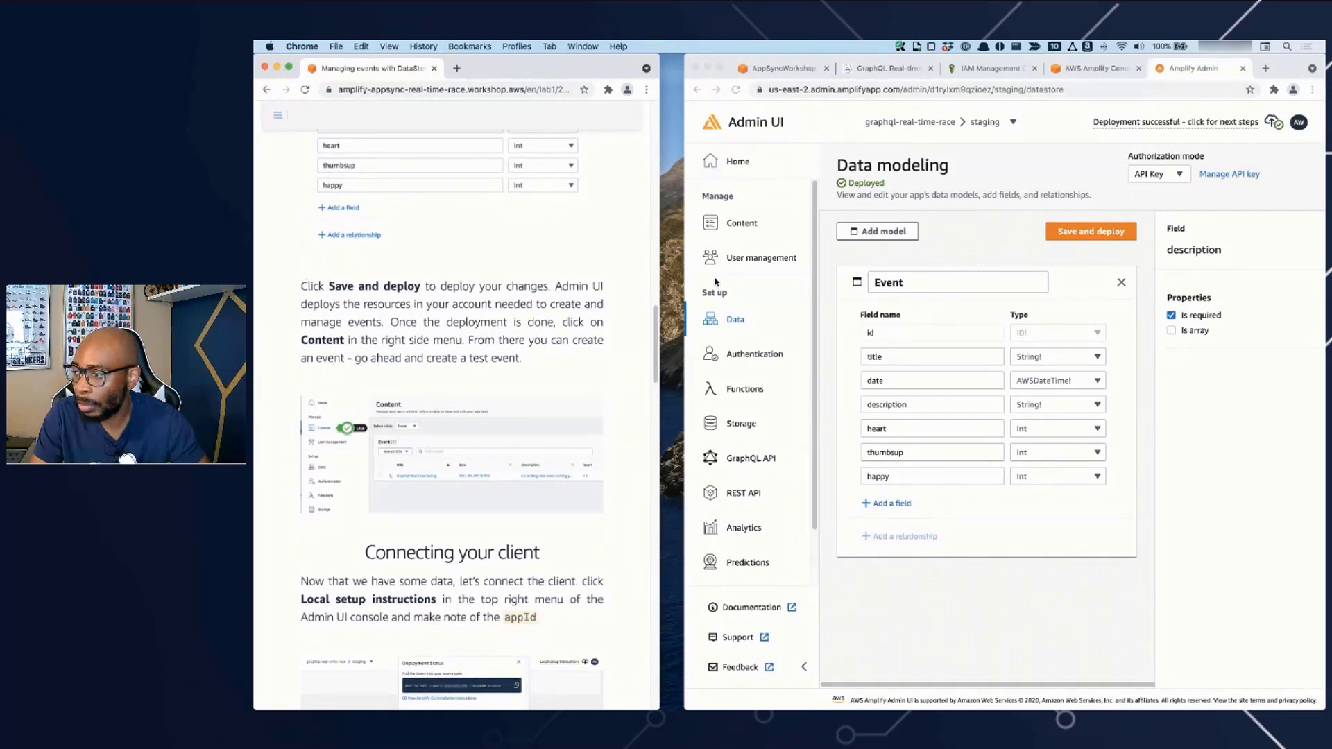
{"action": "left_click", "coordinate": [760, 229]}
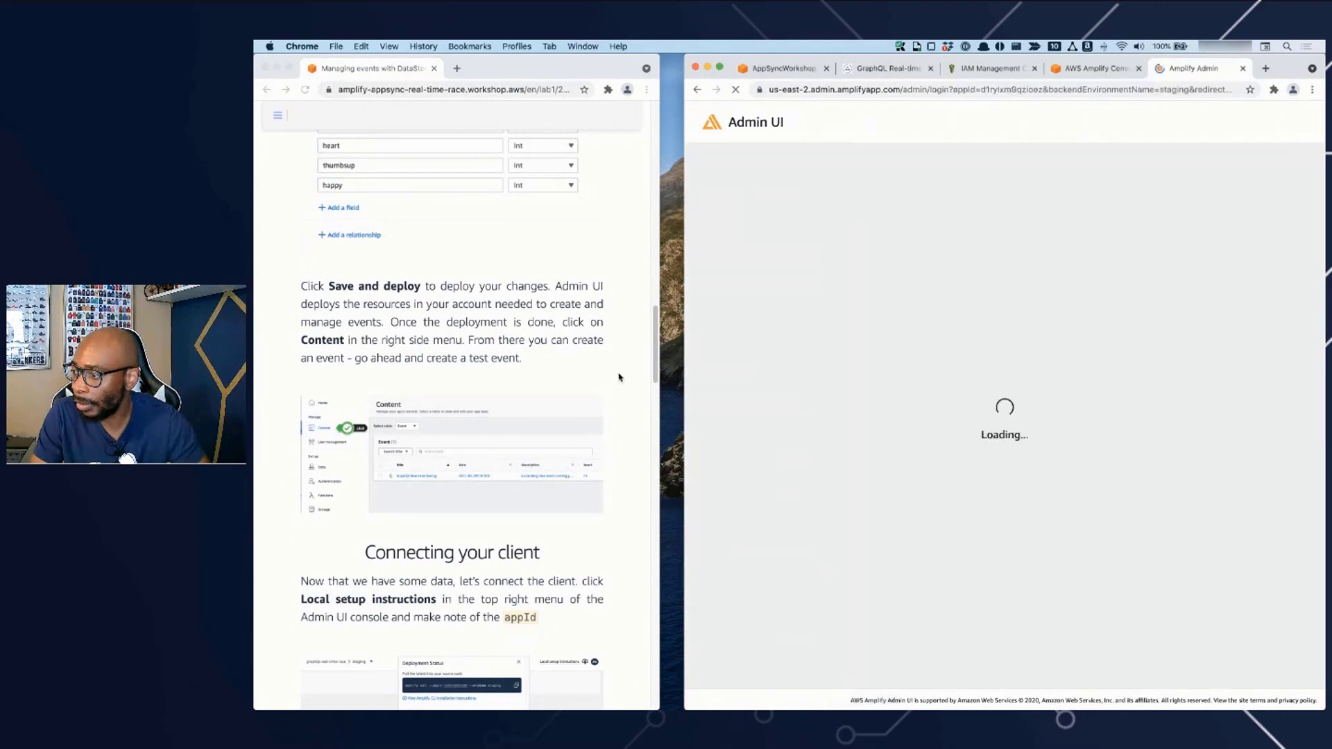
{"action": "left_click_drag", "start_coordinate": [684, 377], "coordinate": [615, 381]}
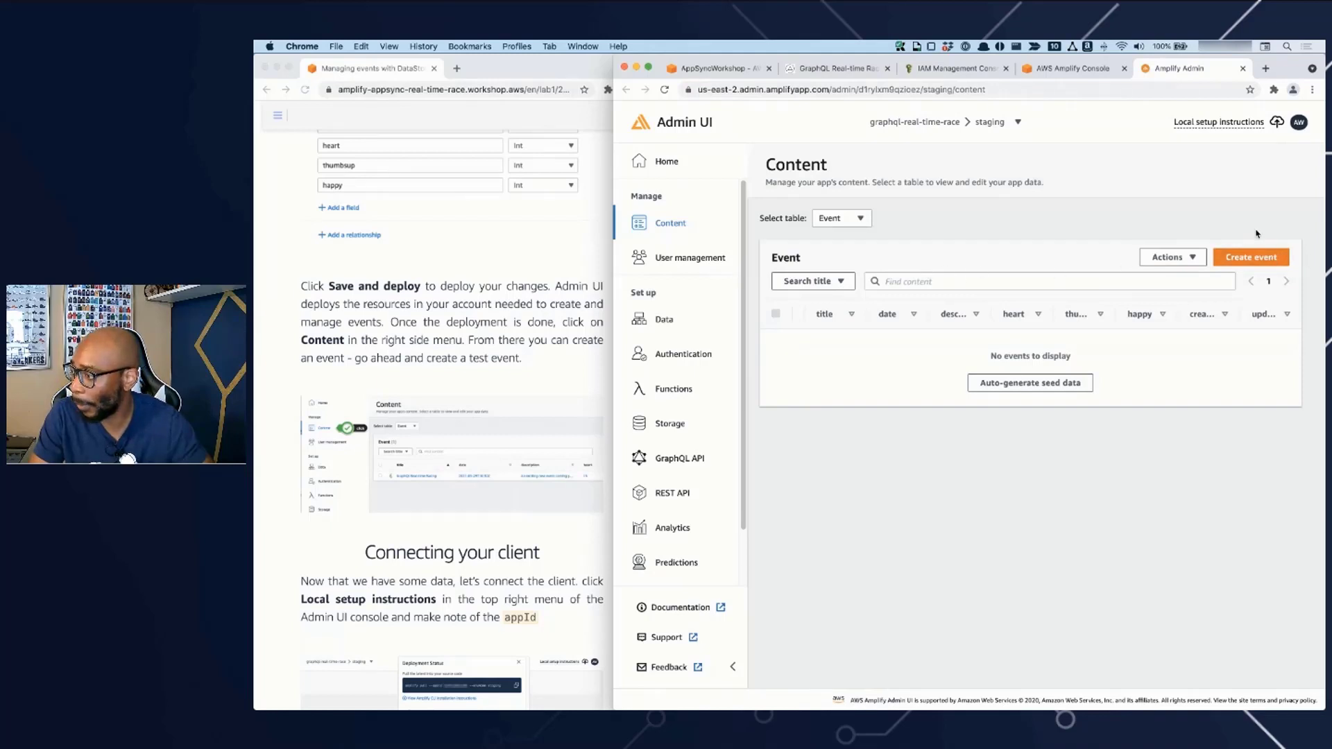
- Start a new Event record and title it "This is the first racing event of the season"
{"action": "left_click", "coordinate": [1252, 258]}
{"action": "left_click", "coordinate": [780, 277]}
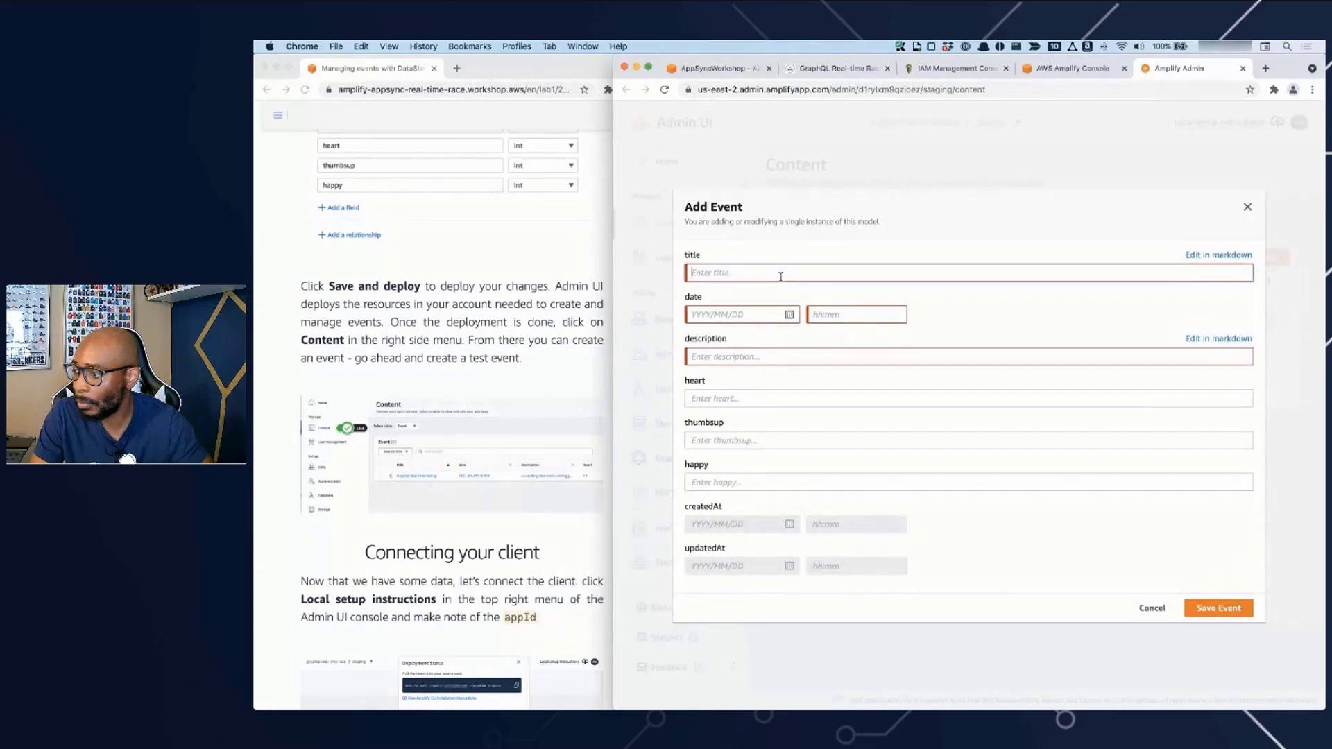
{"action": "type", "text": "T"}
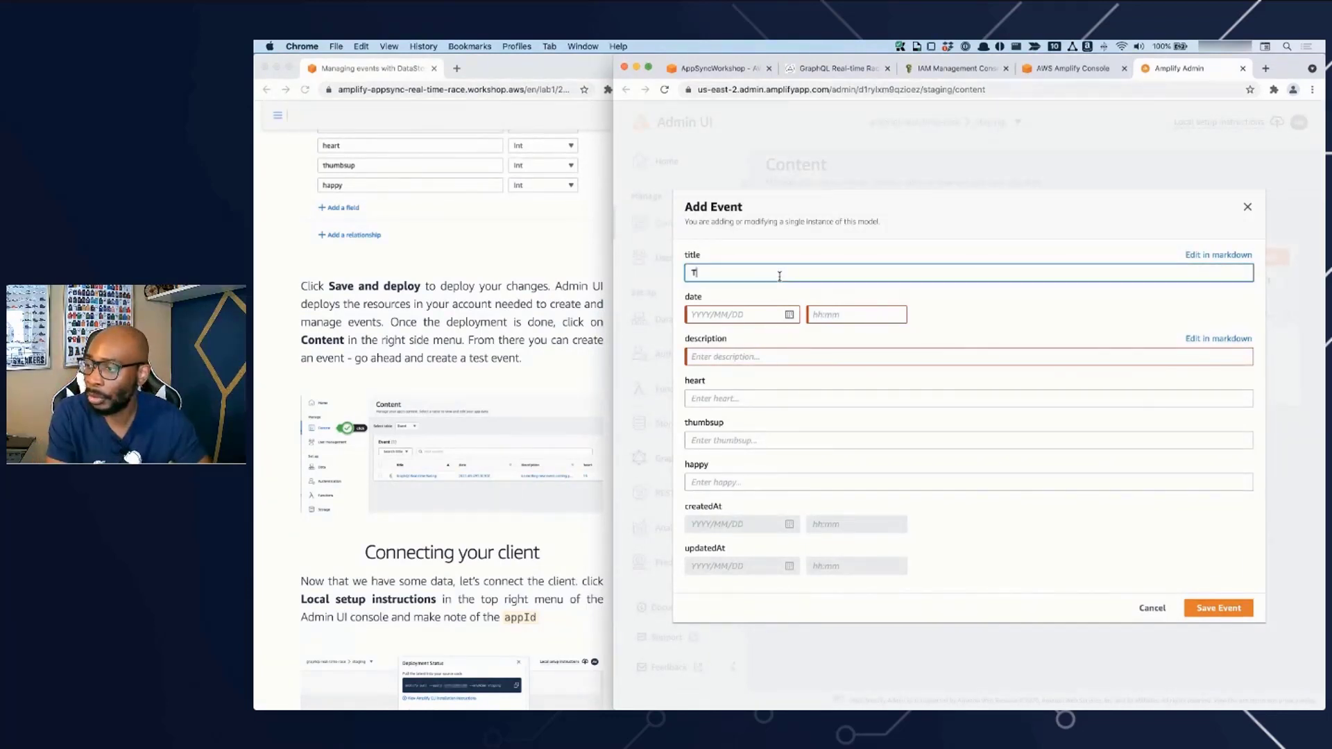
{"action": "type", "text": "his is the first "}
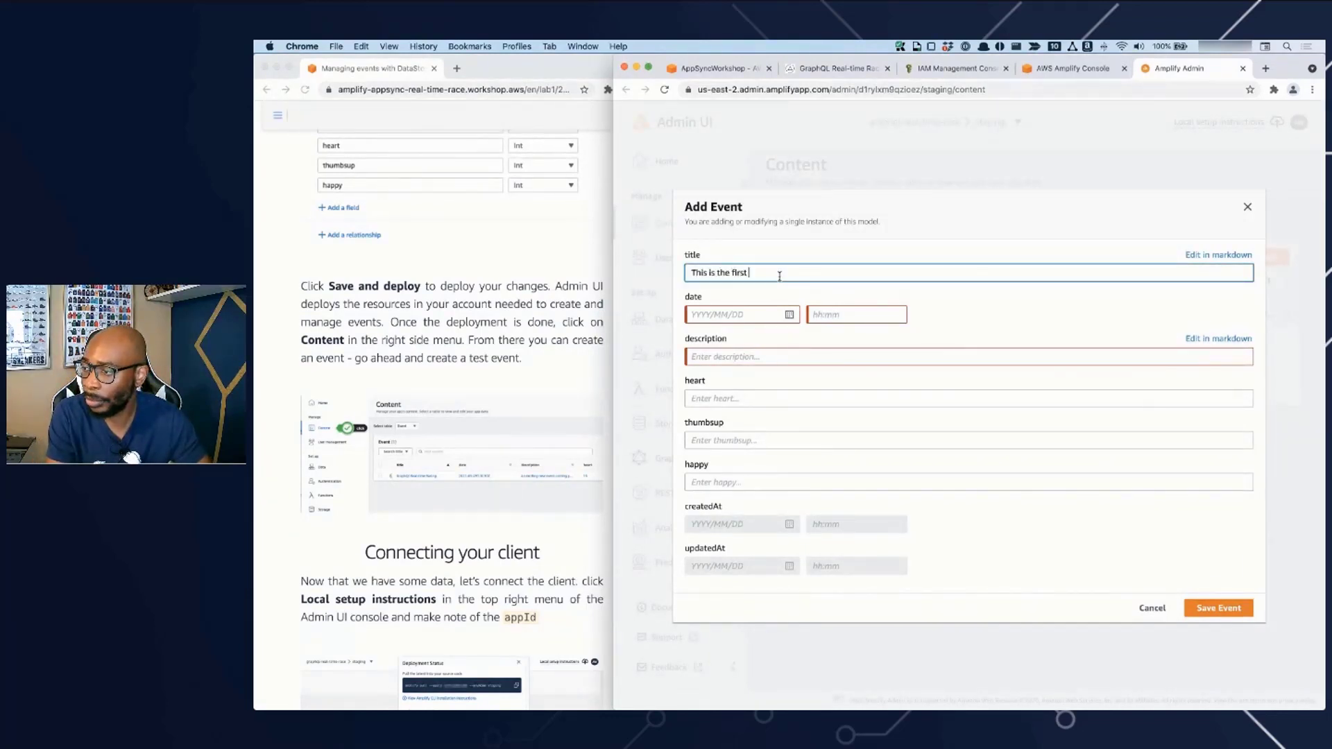
{"action": "type", "text": "racing event of the season"}
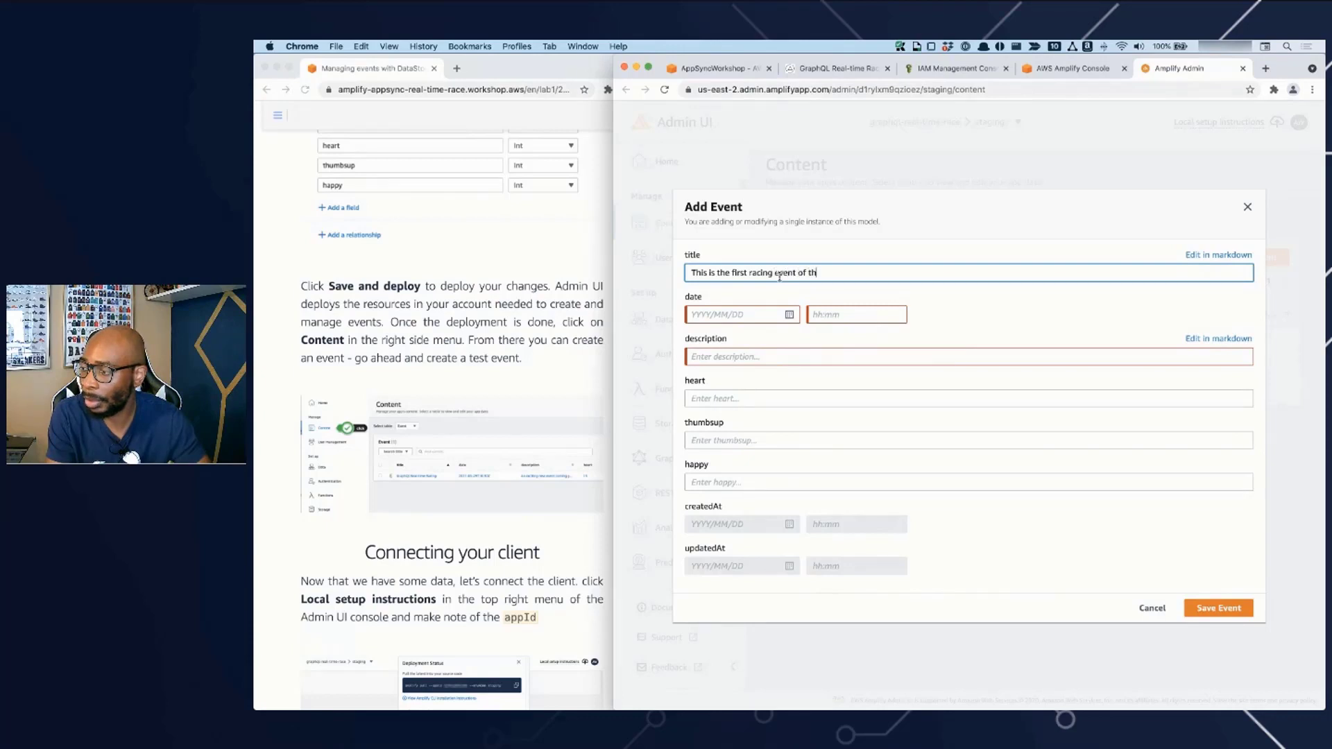
- Set the event's date to 2021/06/10 and its time to 15:00
{"action": "left_click", "coordinate": [798, 314]}
{"action": "left_click", "coordinate": [788, 315]}
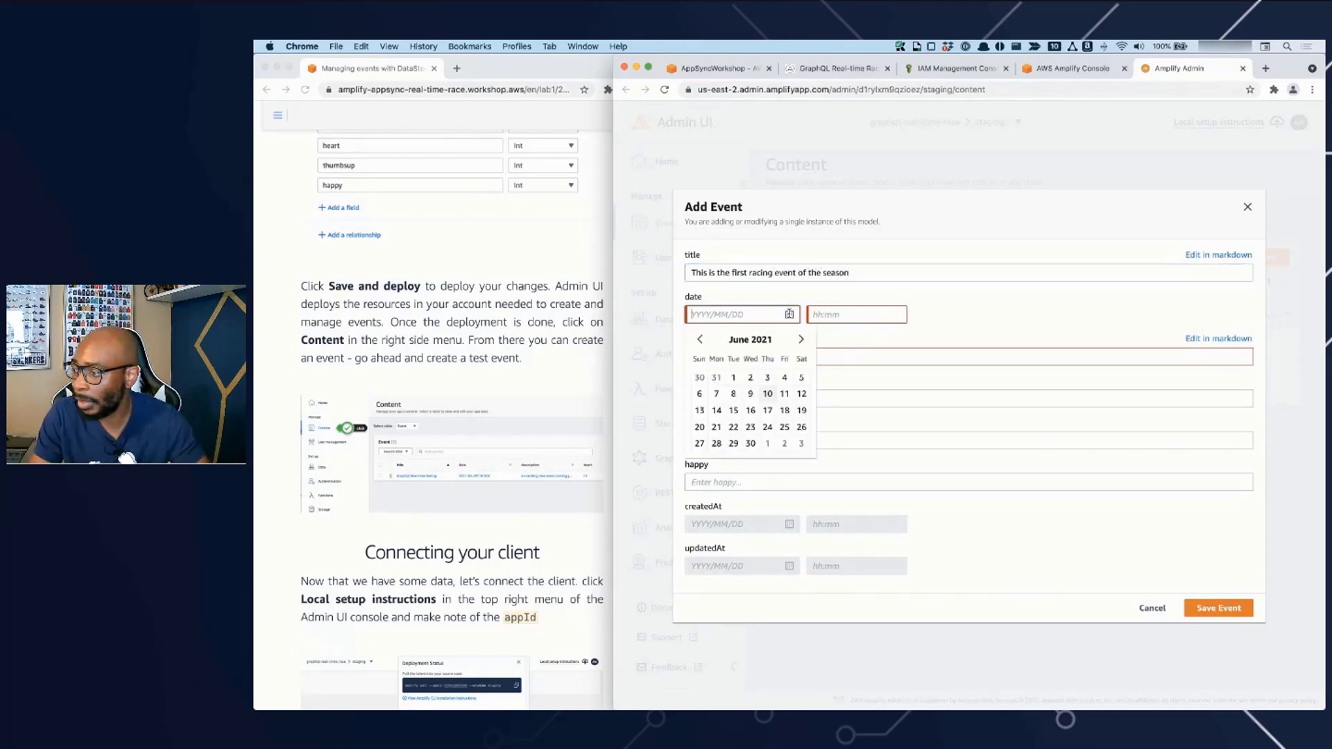
{"action": "left_click", "coordinate": [767, 394]}
{"action": "left_click", "coordinate": [837, 316]}
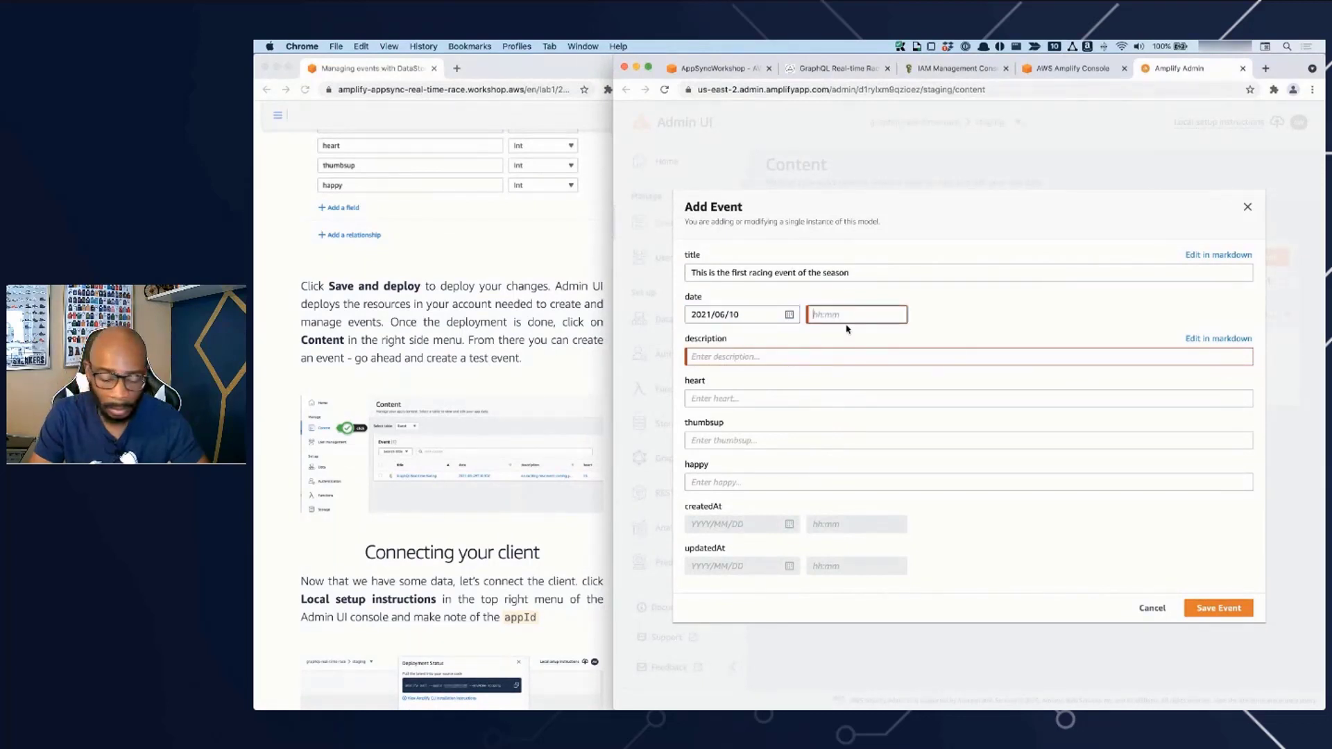
{"action": "type", "text": "1"}
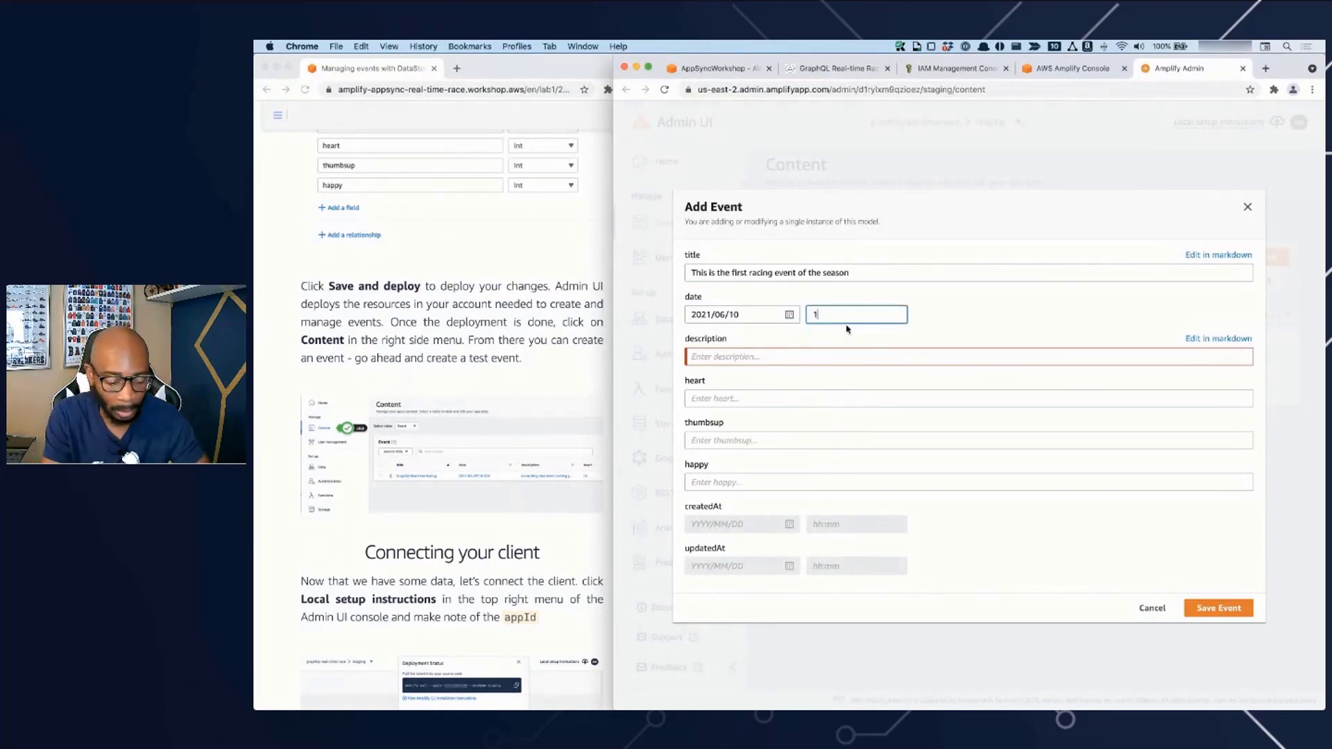
{"action": "type", "text": "5:00"}
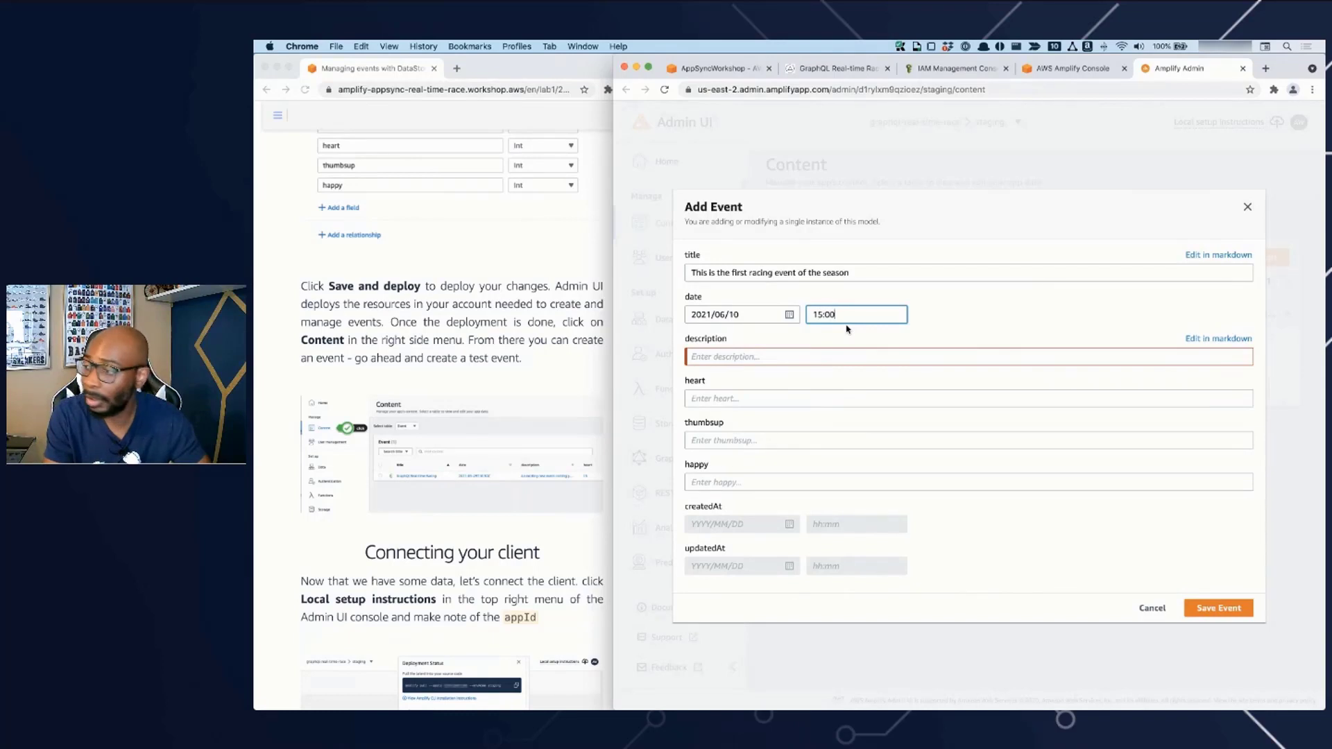
- Enter the event description "I'm looking forward to this event." and briefly preview it in the markdown editor
{"action": "key", "text": "Tab"}
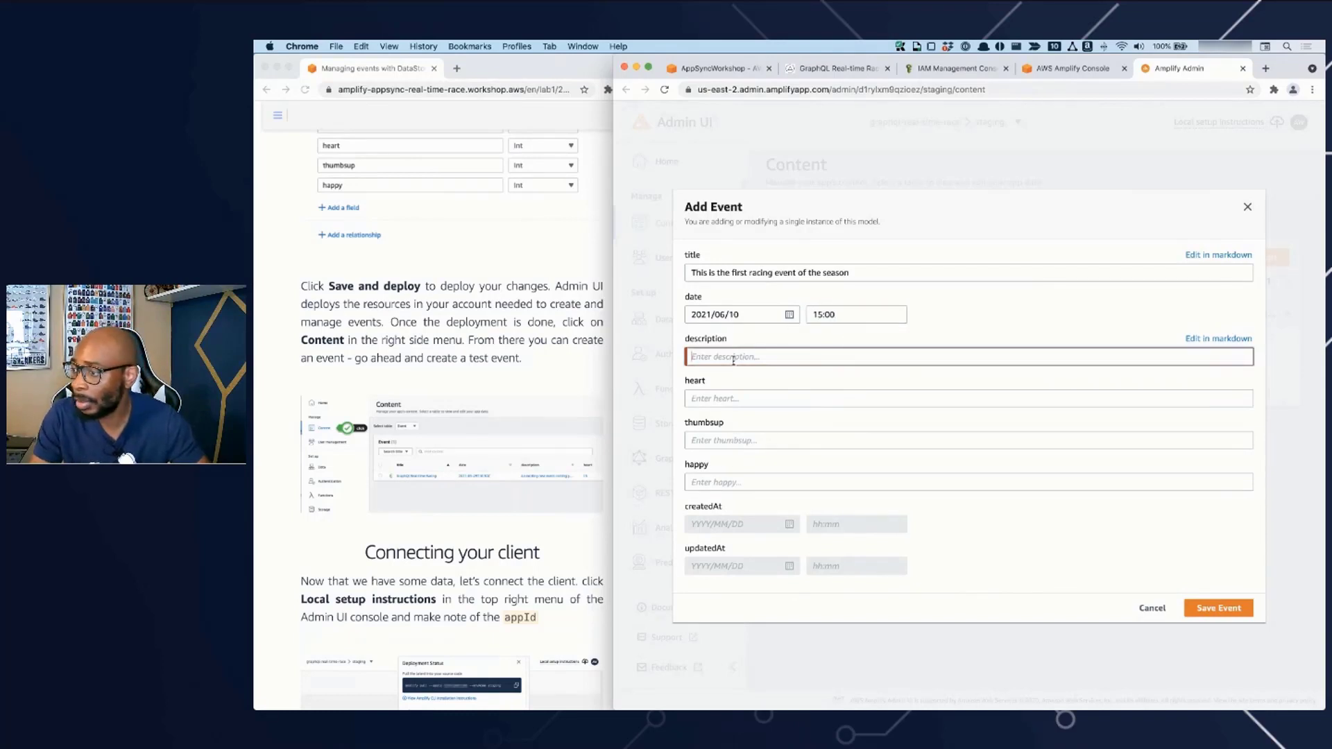
{"action": "type", "text": "I'm looking forward"}
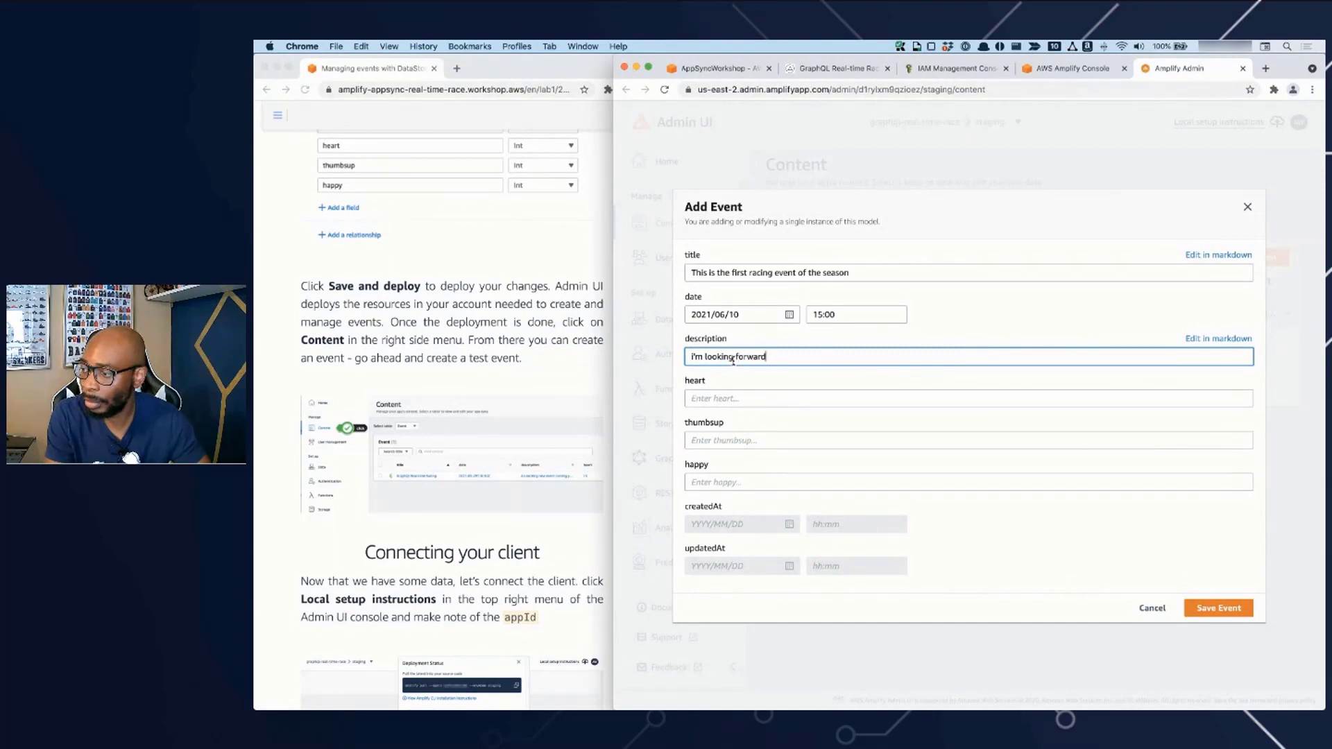
{"action": "type", "text": " to this event."}
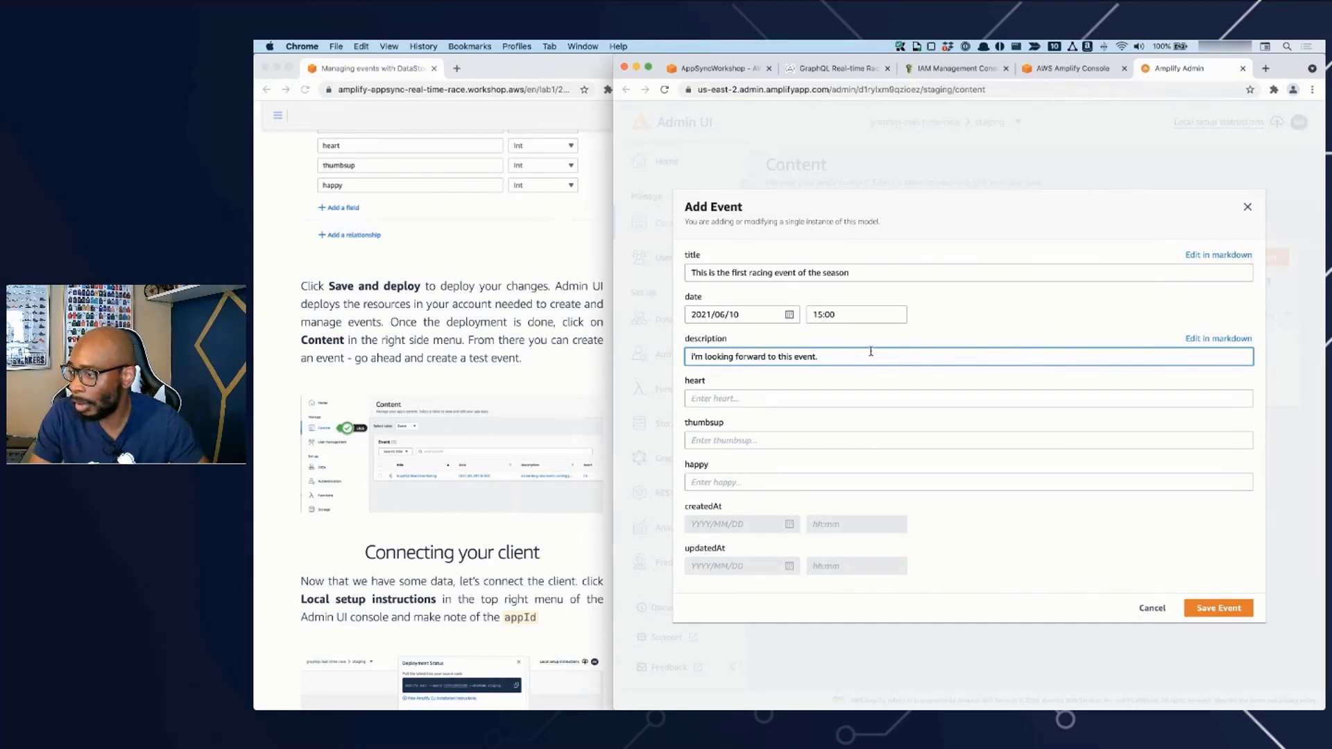
{"action": "left_click", "coordinate": [1195, 339]}
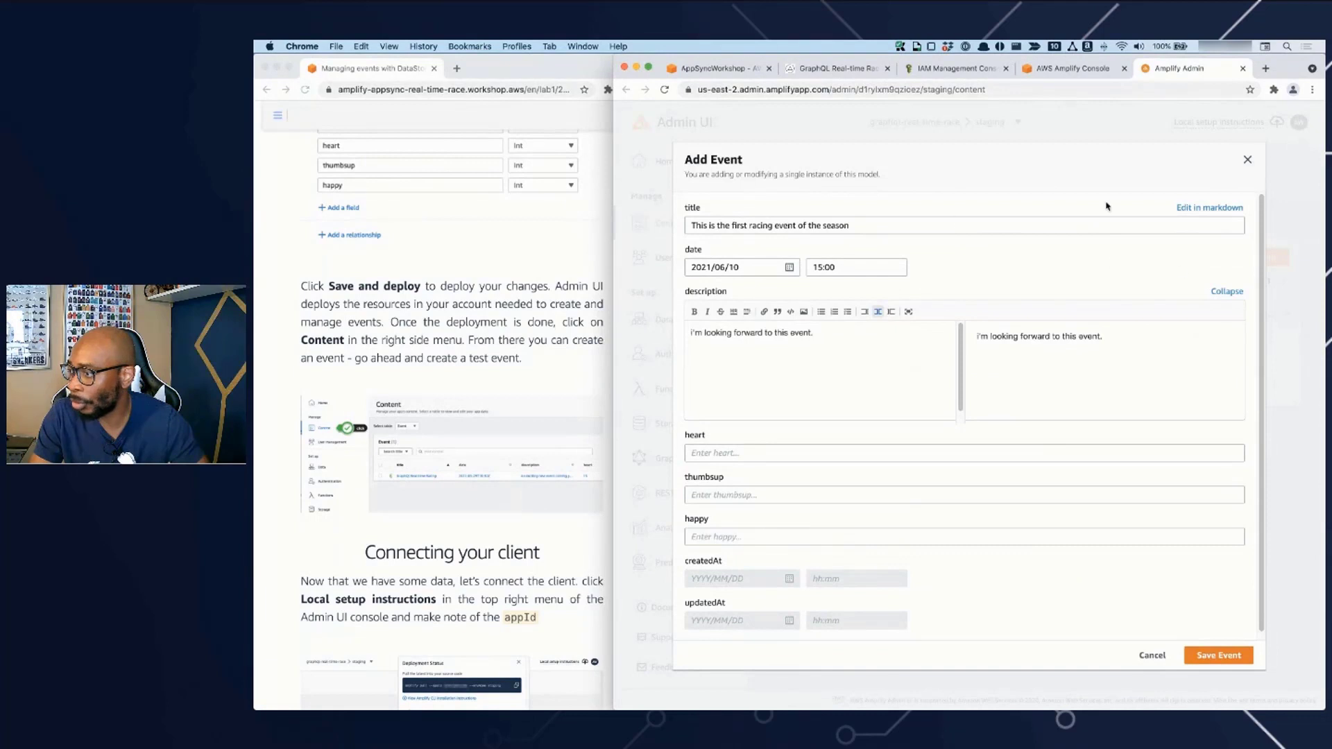
{"action": "left_click", "coordinate": [1227, 291]}
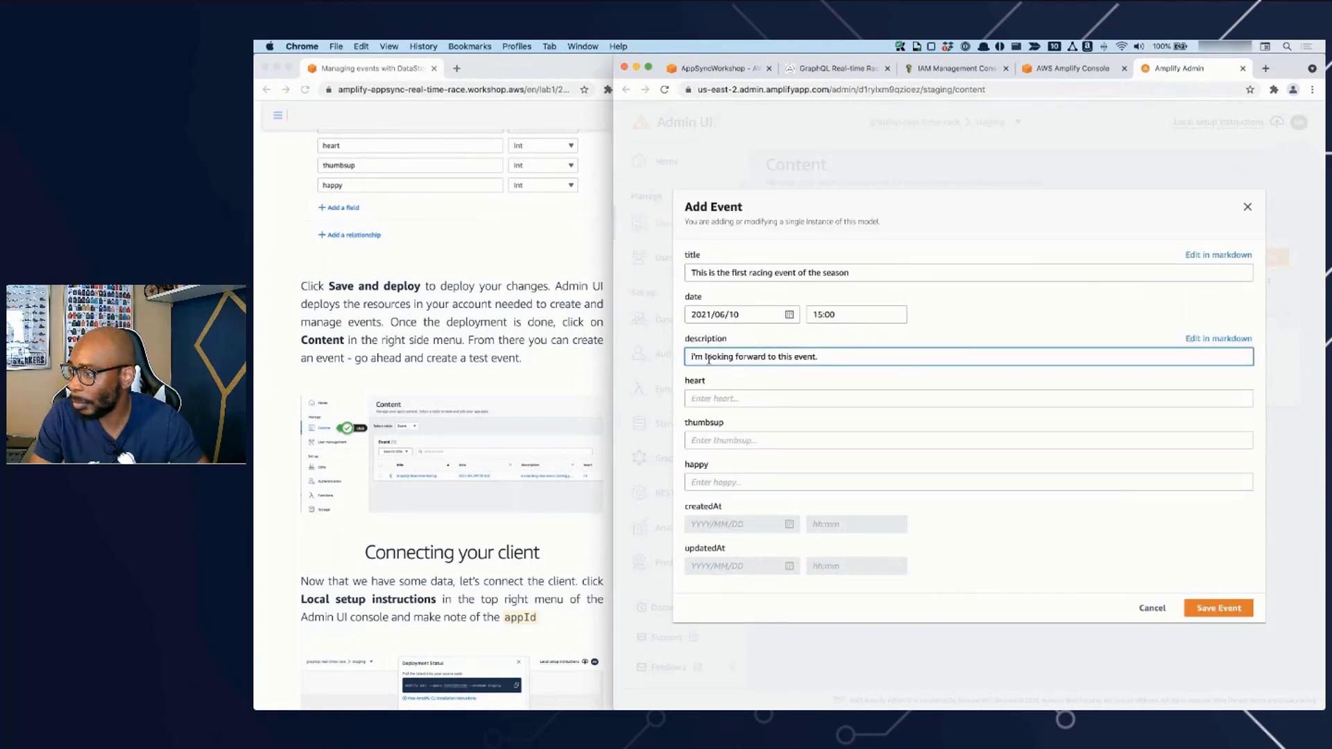
- Set the event's heart value to 34, thumbsup to 23 and happy to 34
{"action": "left_click", "coordinate": [751, 401]}
{"action": "type", "text": "34"}
{"action": "left_click", "coordinate": [720, 438]}
{"action": "type", "text": "23"}
{"action": "left_click", "coordinate": [727, 481]}
{"action": "type", "text": "34"}
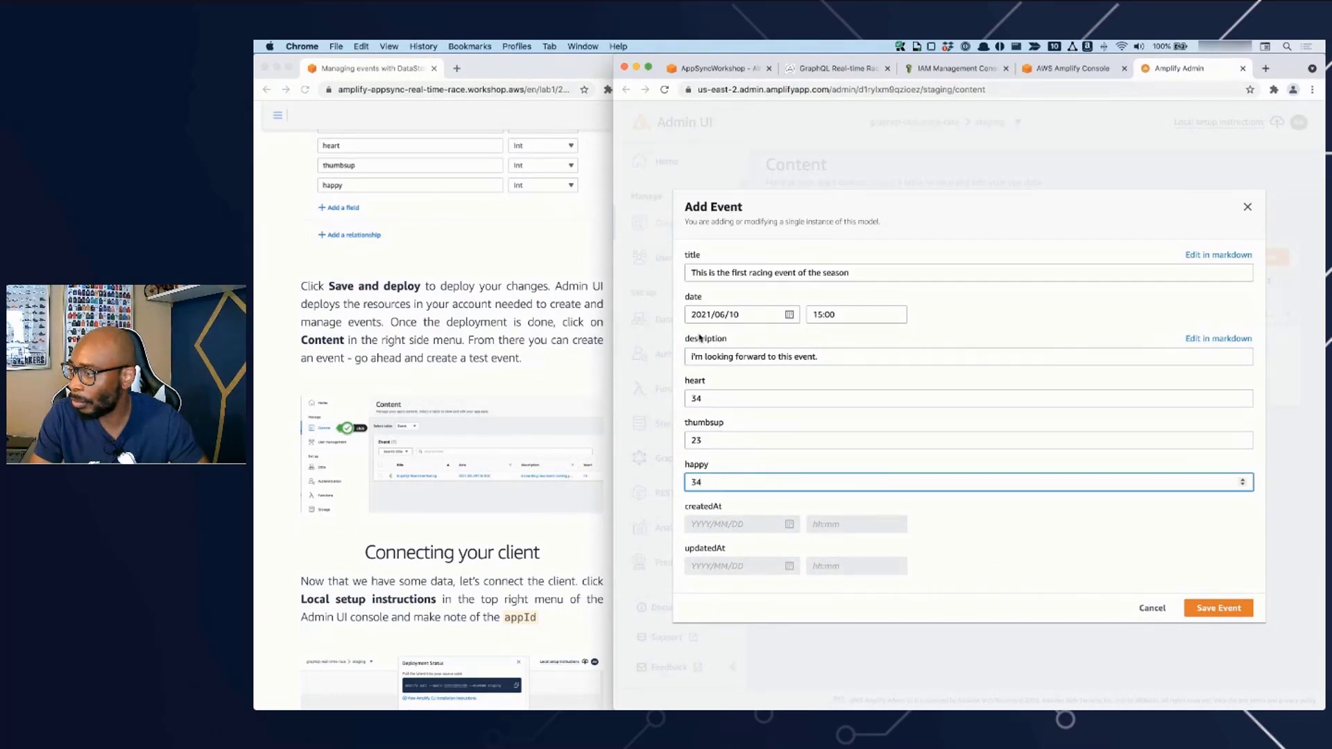
- Save the new Event record
{"action": "left_click", "coordinate": [1210, 608]}
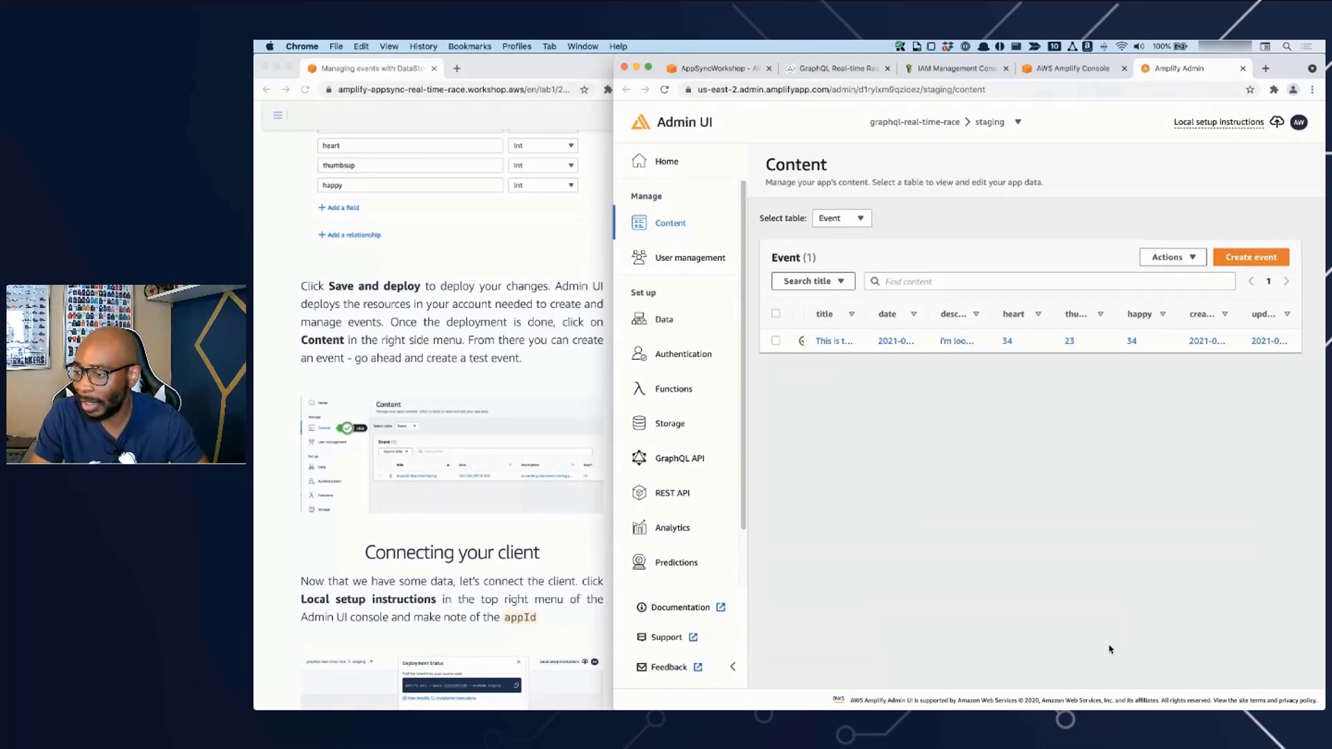
- Read the workshop's "Connecting your client" section and display the local setup instructions for the staging environment in Admin UI
{"action": "left_click", "coordinate": [573, 491]}
{"action": "scroll", "coordinate": [574, 527], "scroll_direction": "down", "scroll_amount": 6}
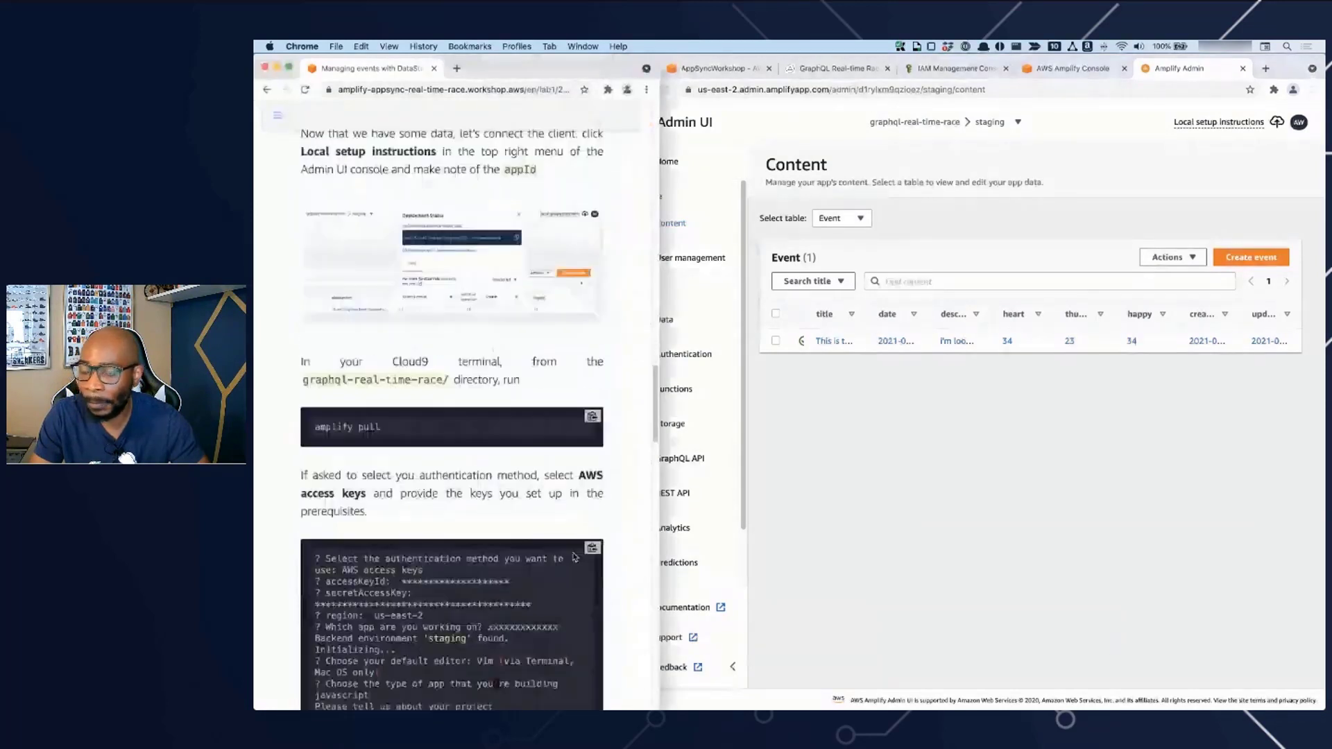
{"action": "scroll", "coordinate": [524, 377], "scroll_direction": "up", "scroll_amount": 1}
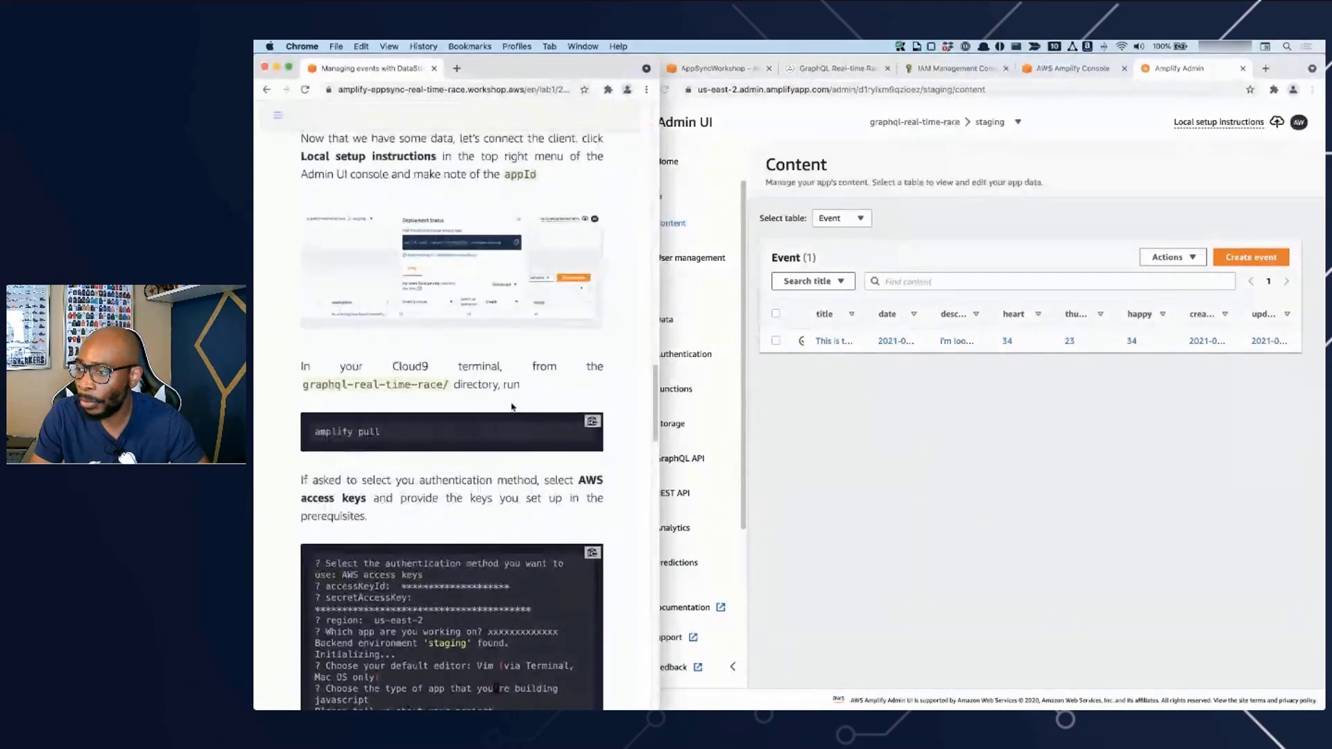
{"action": "scroll", "coordinate": [511, 401], "scroll_direction": "up", "scroll_amount": 2}
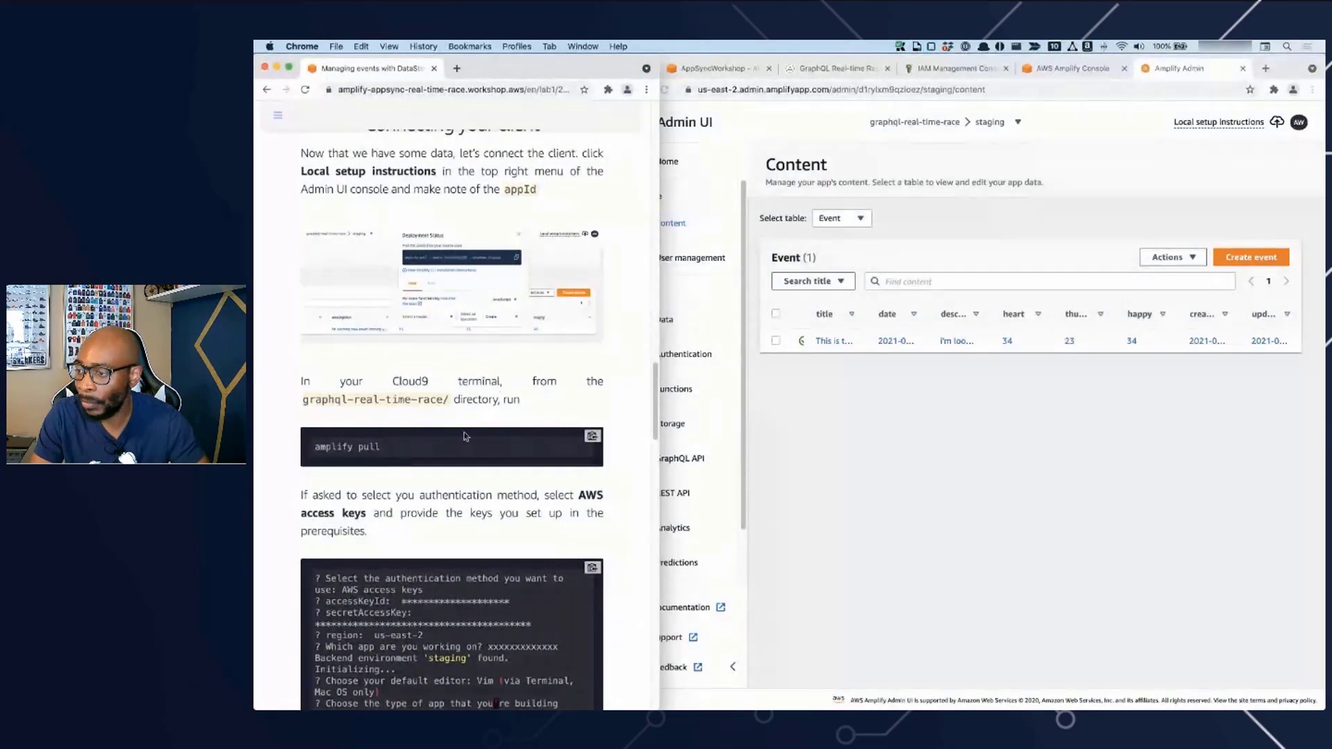
{"action": "left_click", "coordinate": [930, 452]}
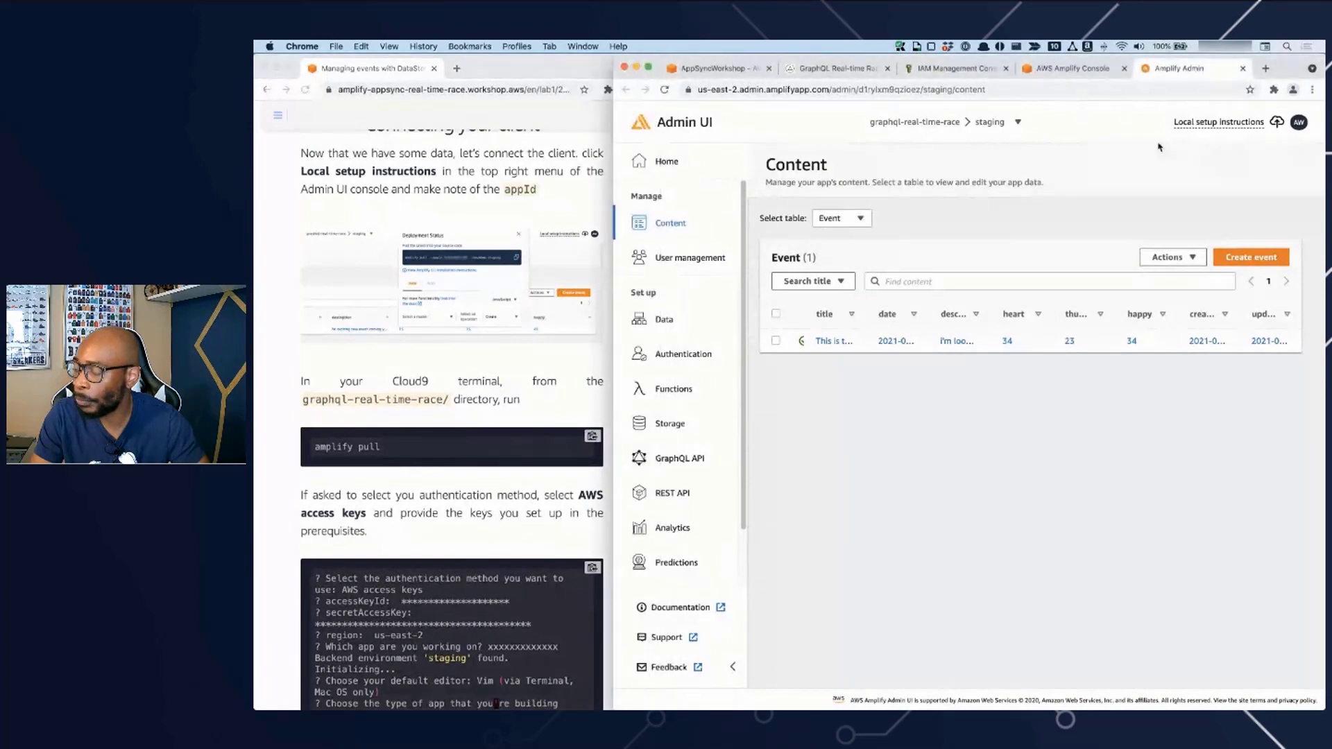
{"action": "left_click", "coordinate": [1262, 129]}
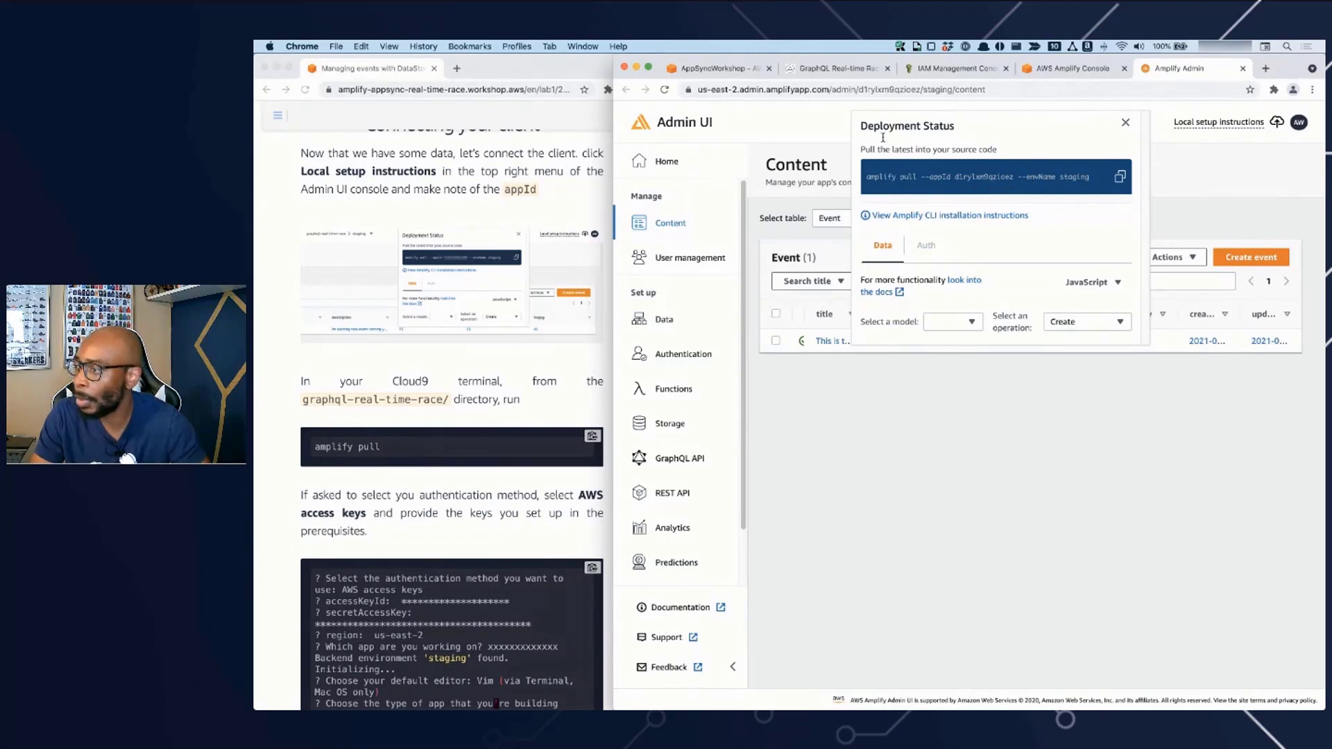
- Switch to the AppSyncWorkshop environment in AWS Cloud9 and widen its window and terminal pane
{"action": "left_click", "coordinate": [732, 72]}
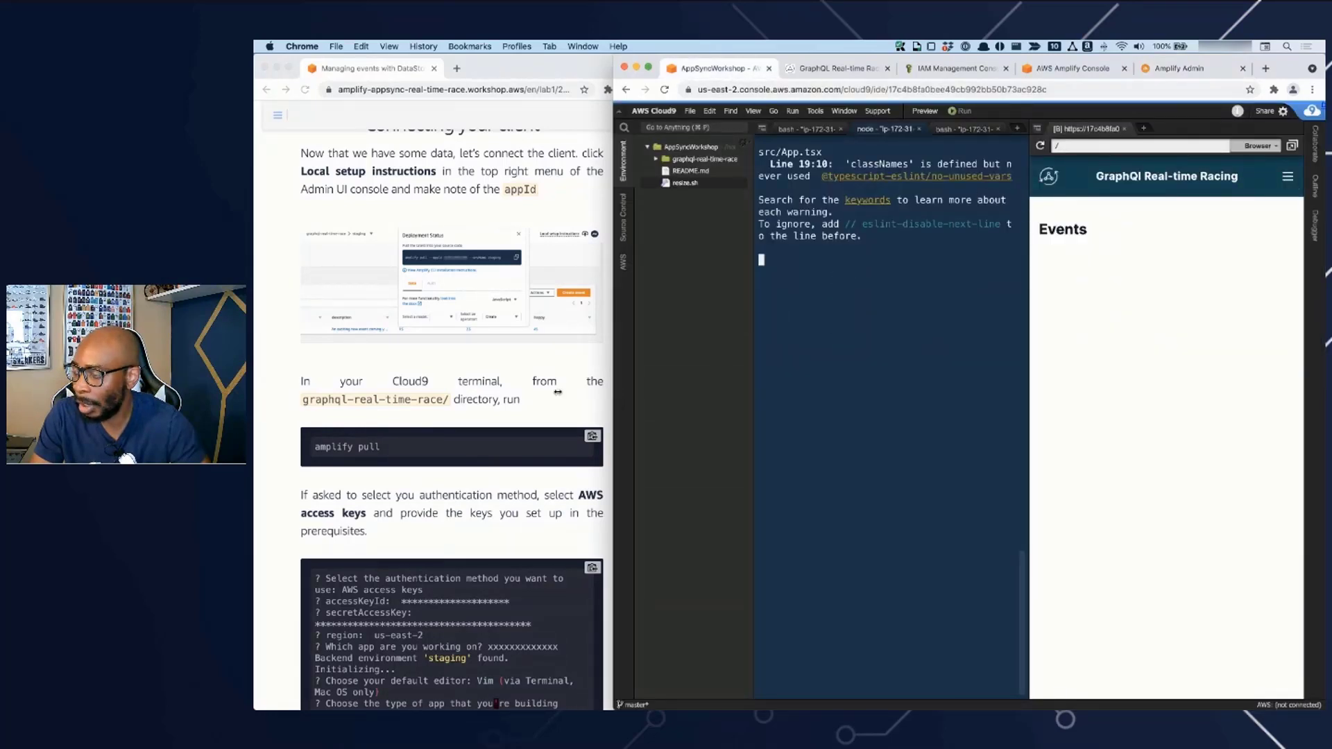
{"action": "left_click_drag", "start_coordinate": [619, 398], "coordinate": [428, 390]}
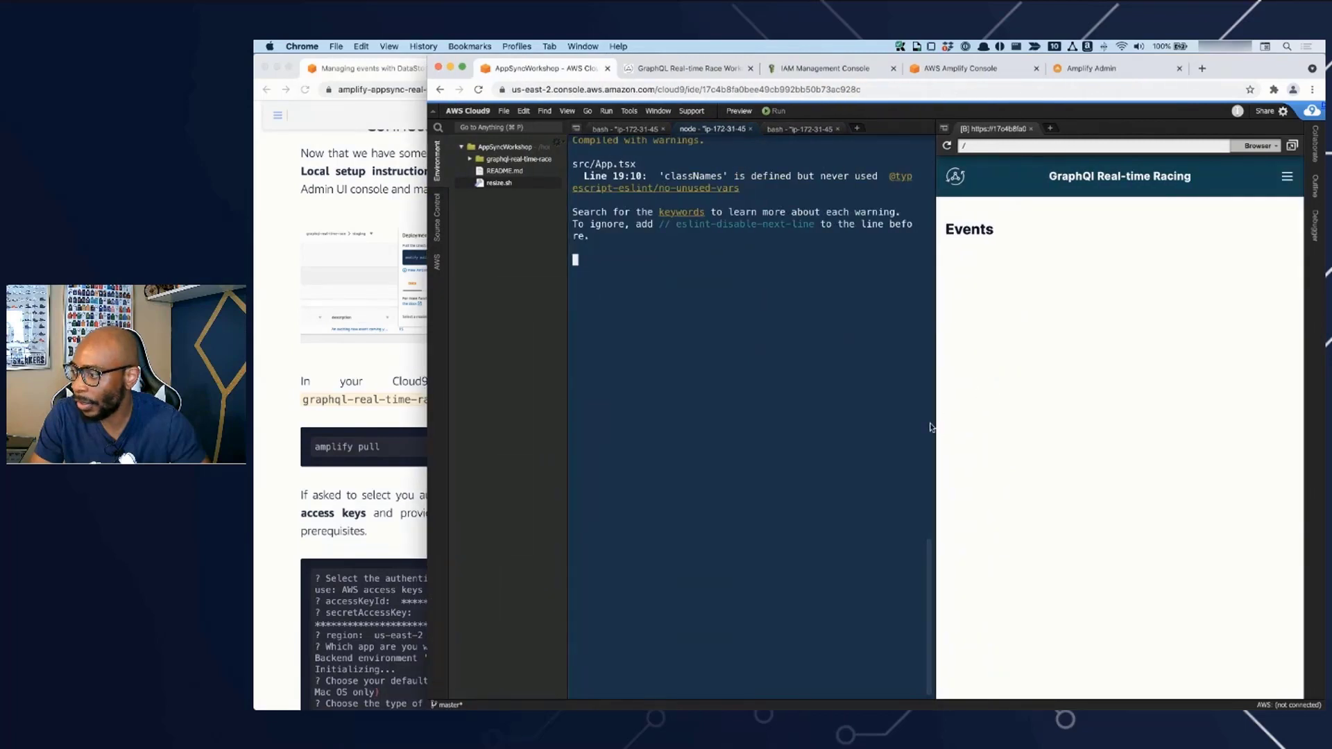
{"action": "left_click_drag", "start_coordinate": [935, 424], "coordinate": [982, 421]}
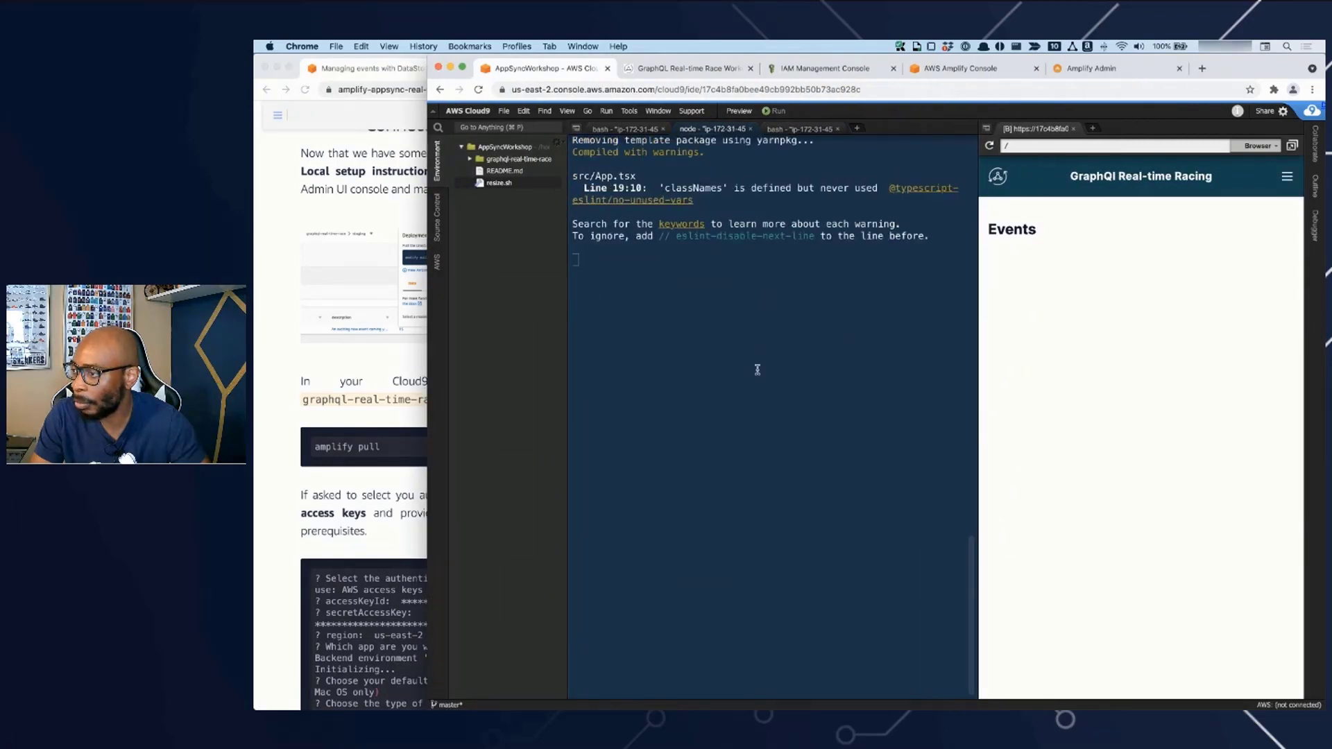
- Run amplify pull in the graphql-real-time-race directory and choose AWS access keys as the authentication method
{"action": "left_click", "coordinate": [795, 130]}
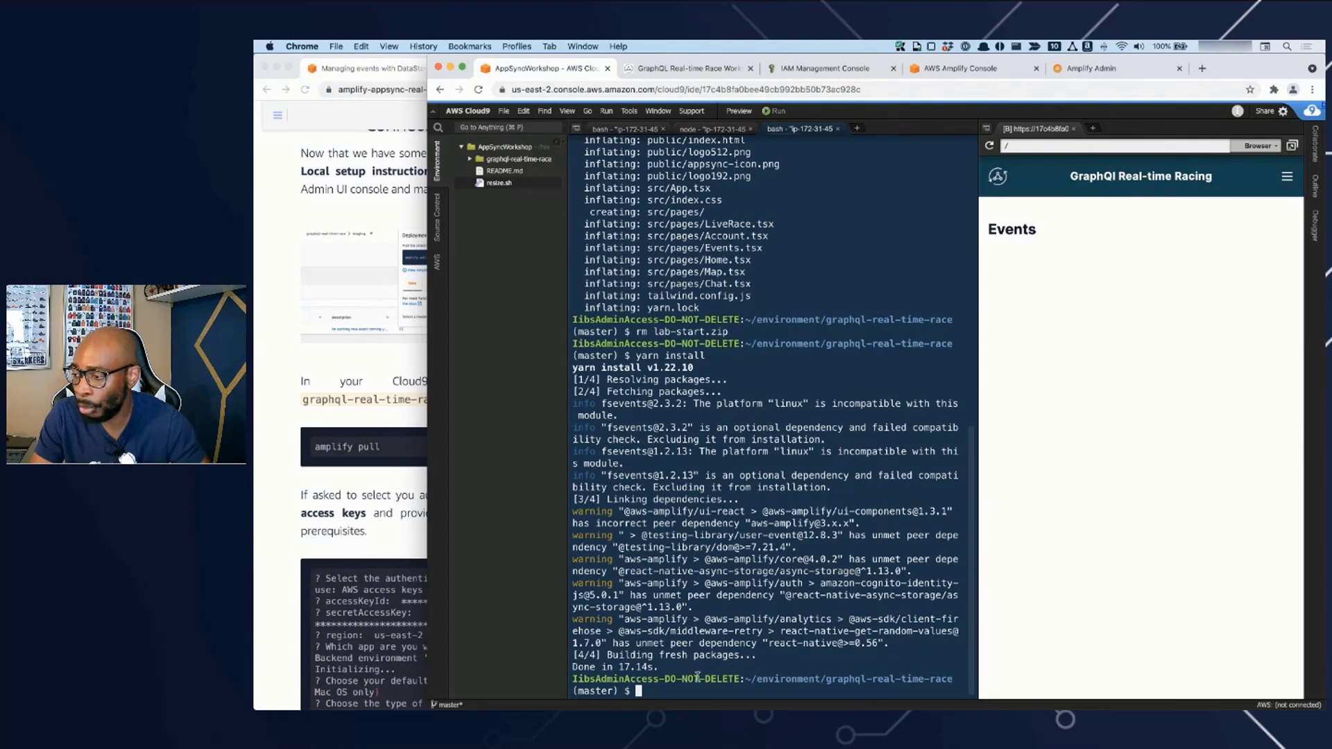
{"action": "type", "text": "amplify pull"}
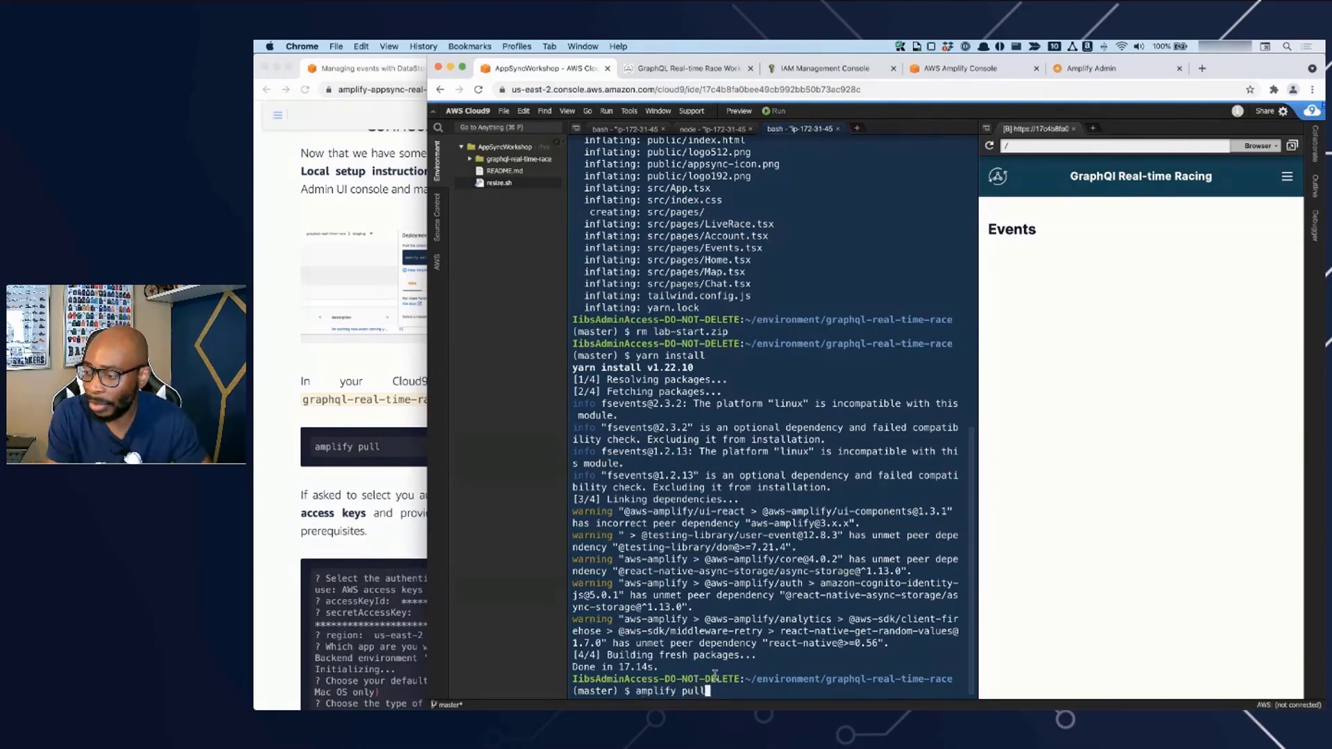
{"action": "key", "text": "Return"}
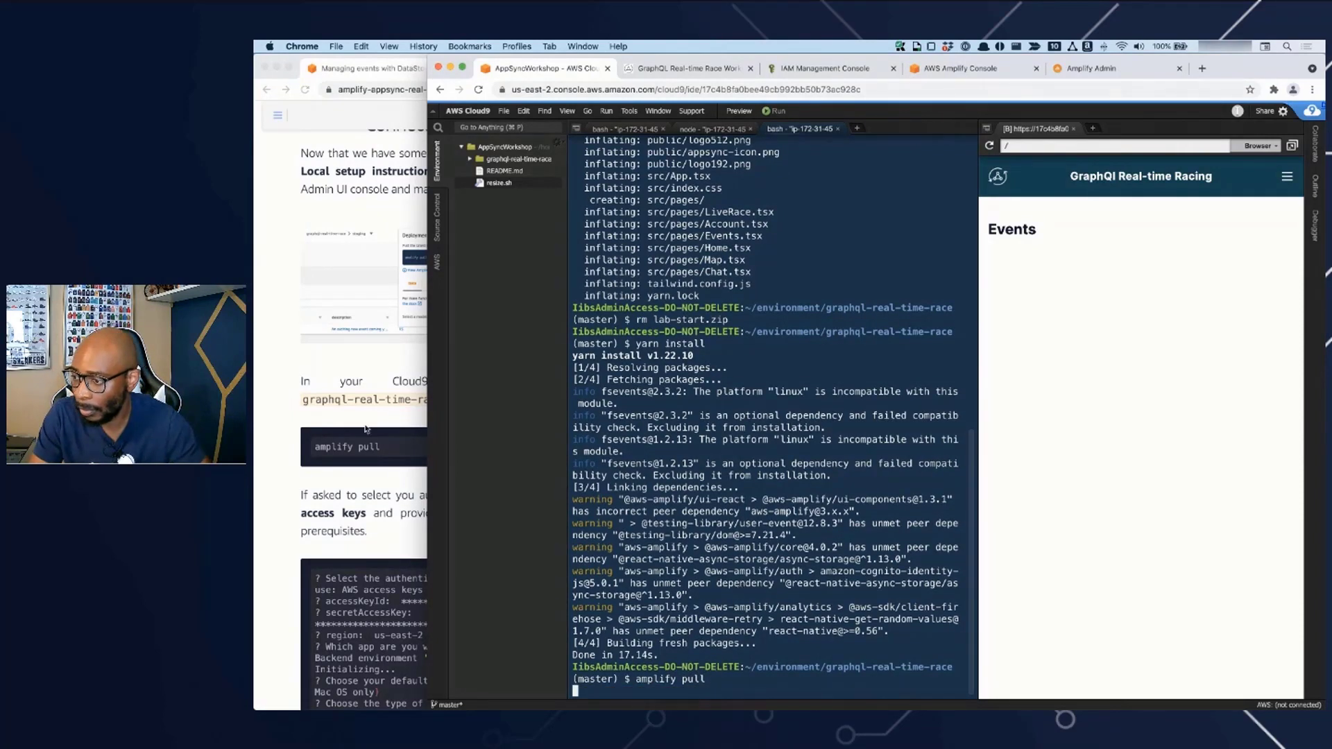
{"action": "left_click", "coordinate": [359, 501]}
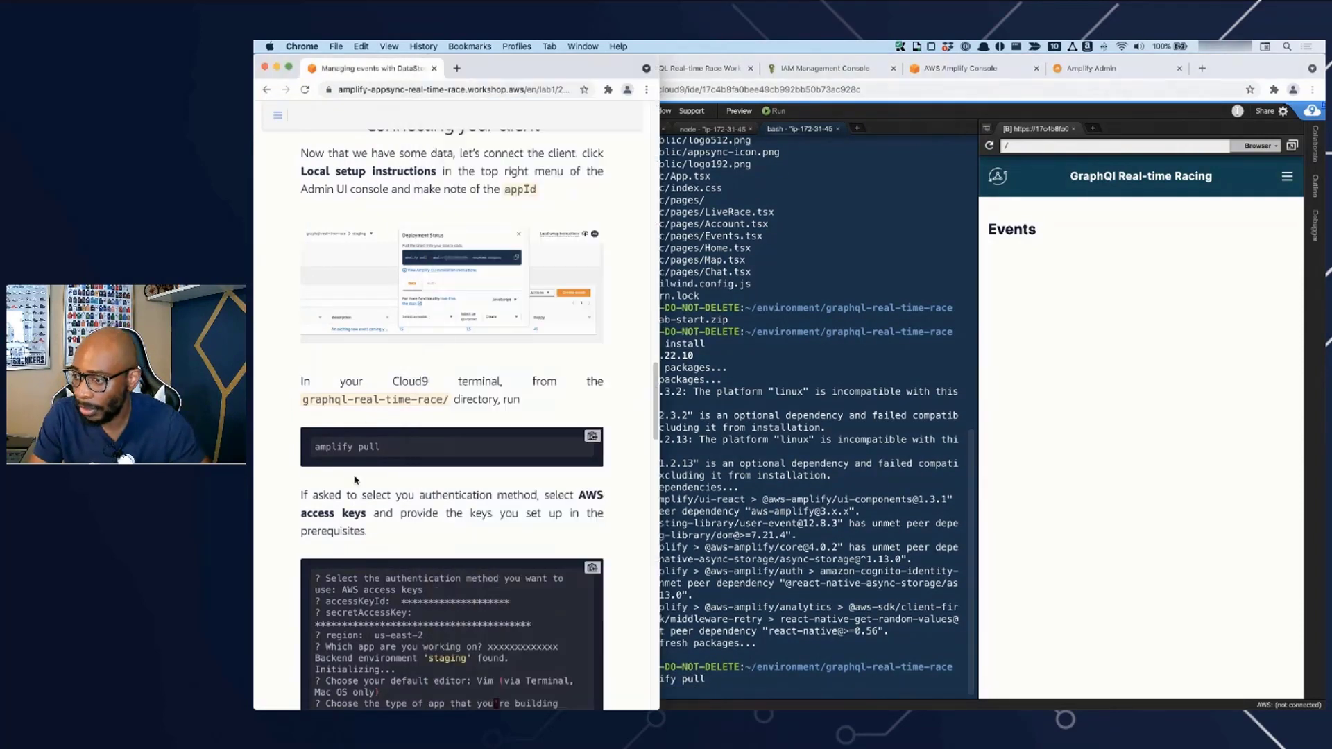
{"action": "left_click", "coordinate": [814, 648]}
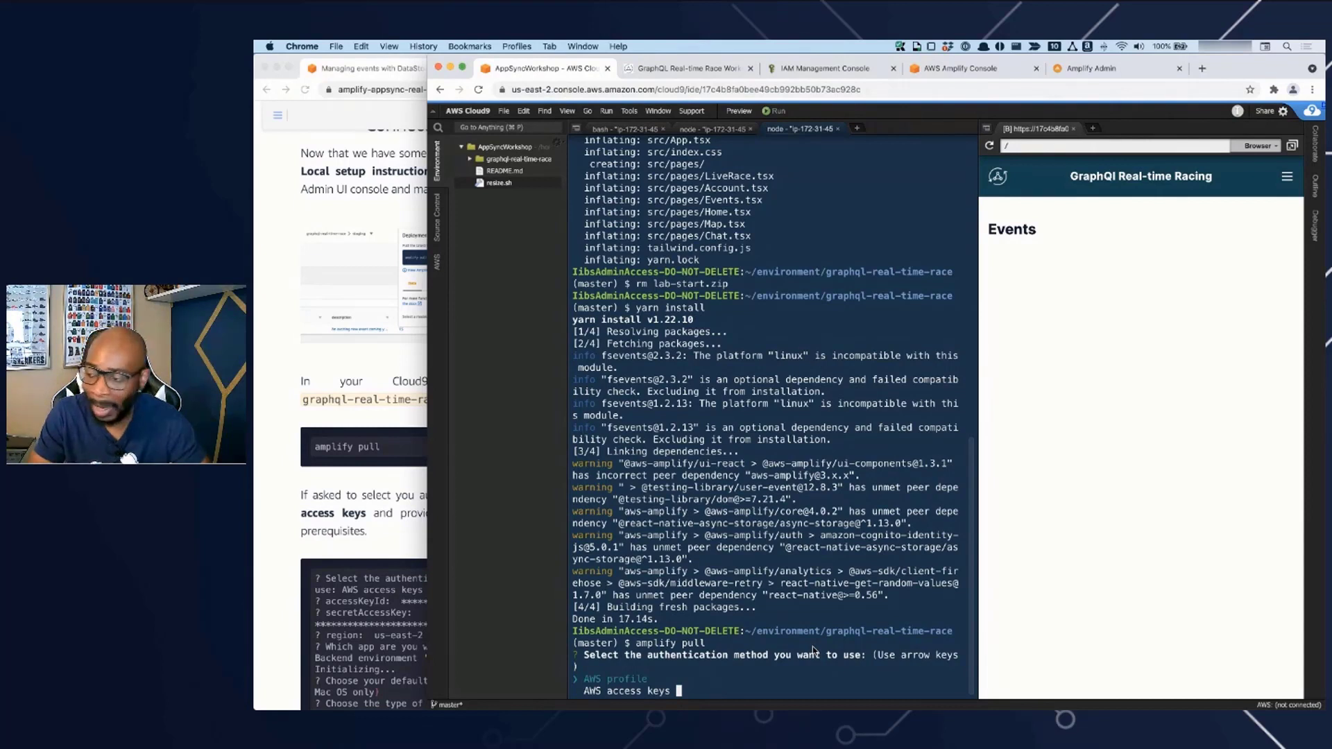
{"action": "key", "text": "Down"}
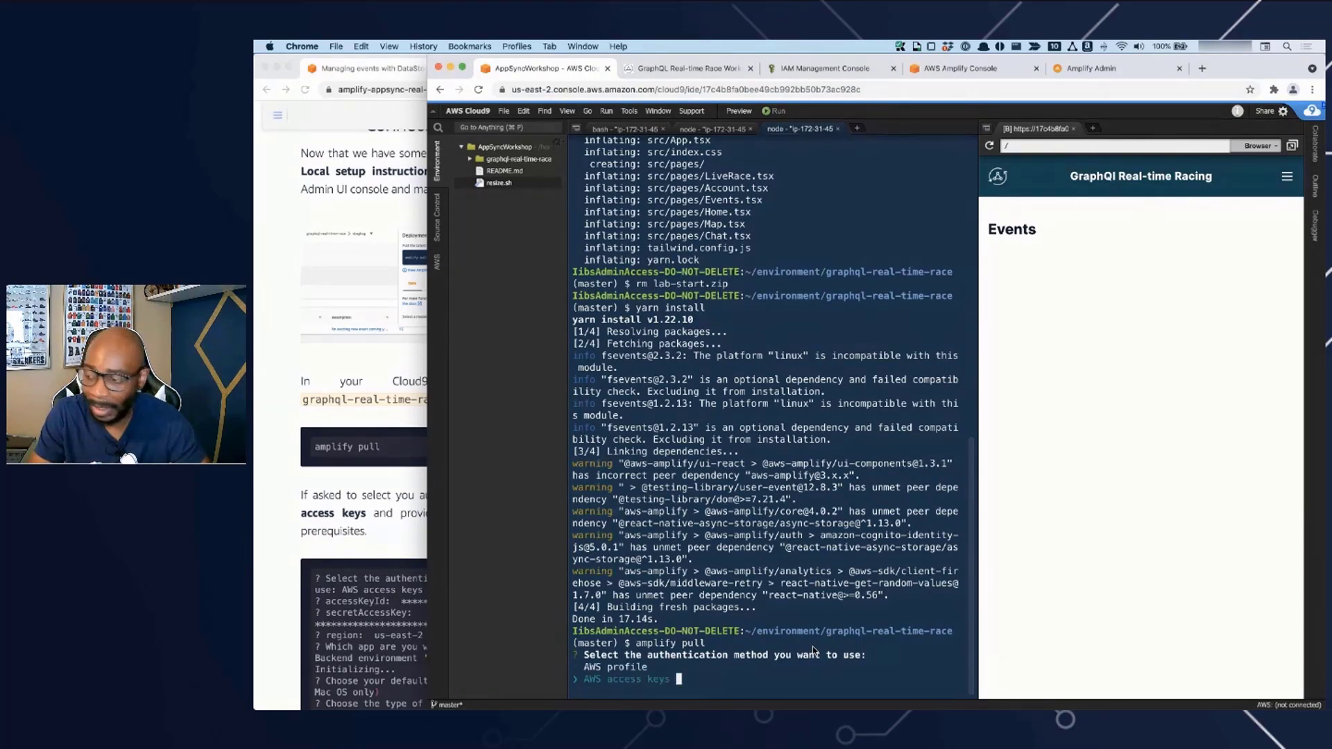
{"action": "key", "text": "Return"}
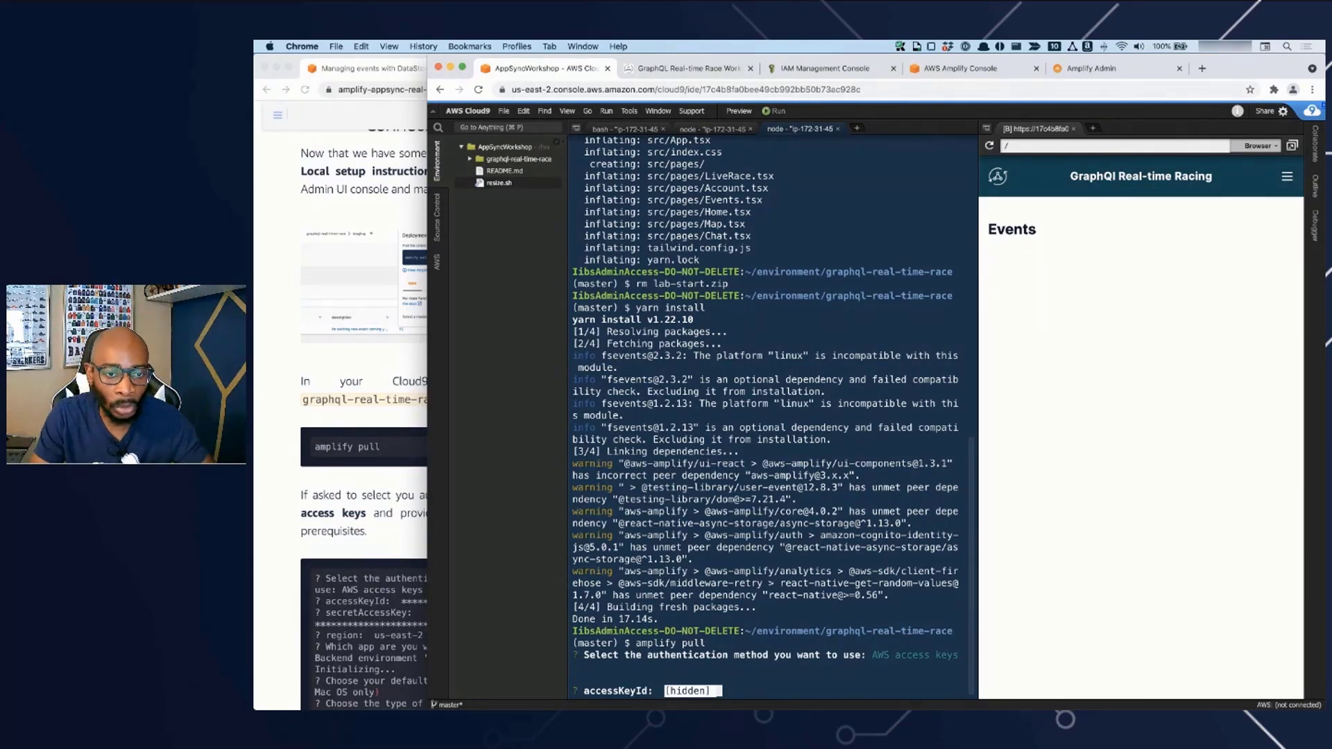
- Supply the AWS access key ID and the secret access key at the amplify pull prompts
{"action": "key", "text": "super+Tab"}
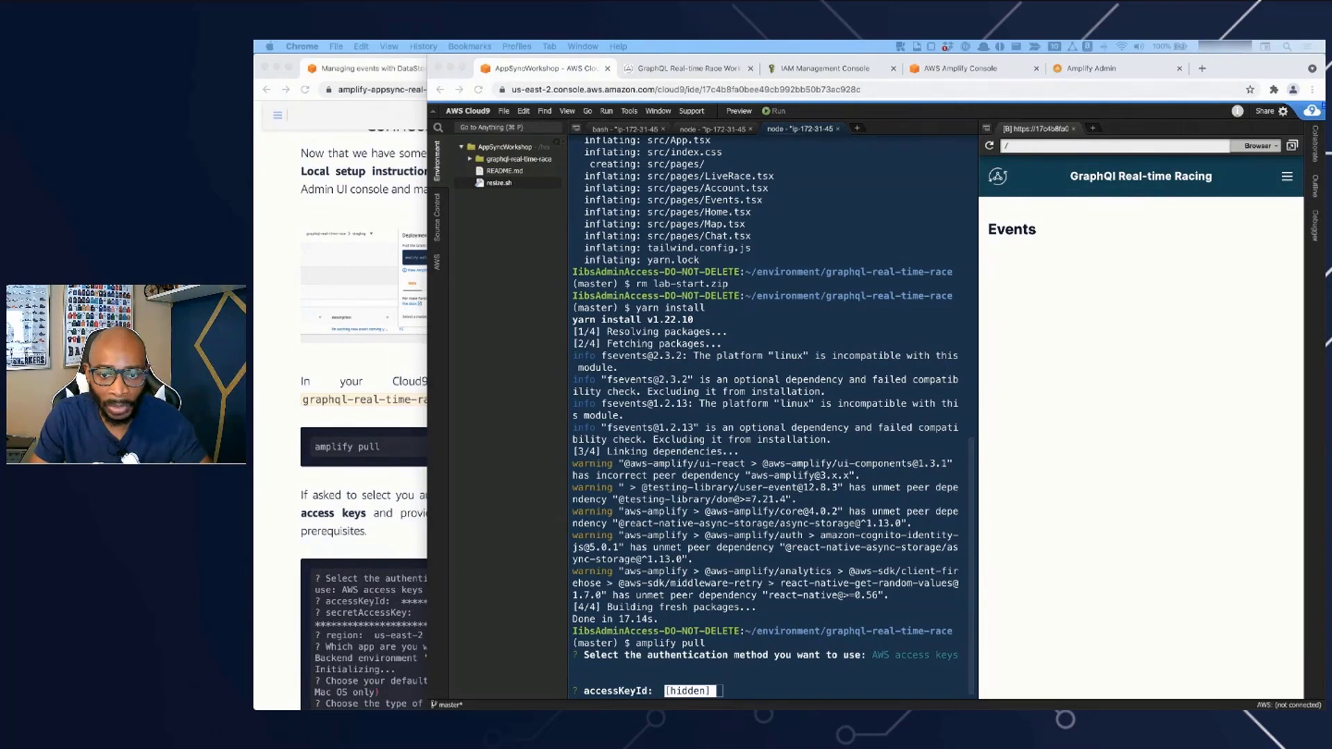
{"action": "left_click", "coordinate": [750, 692]}
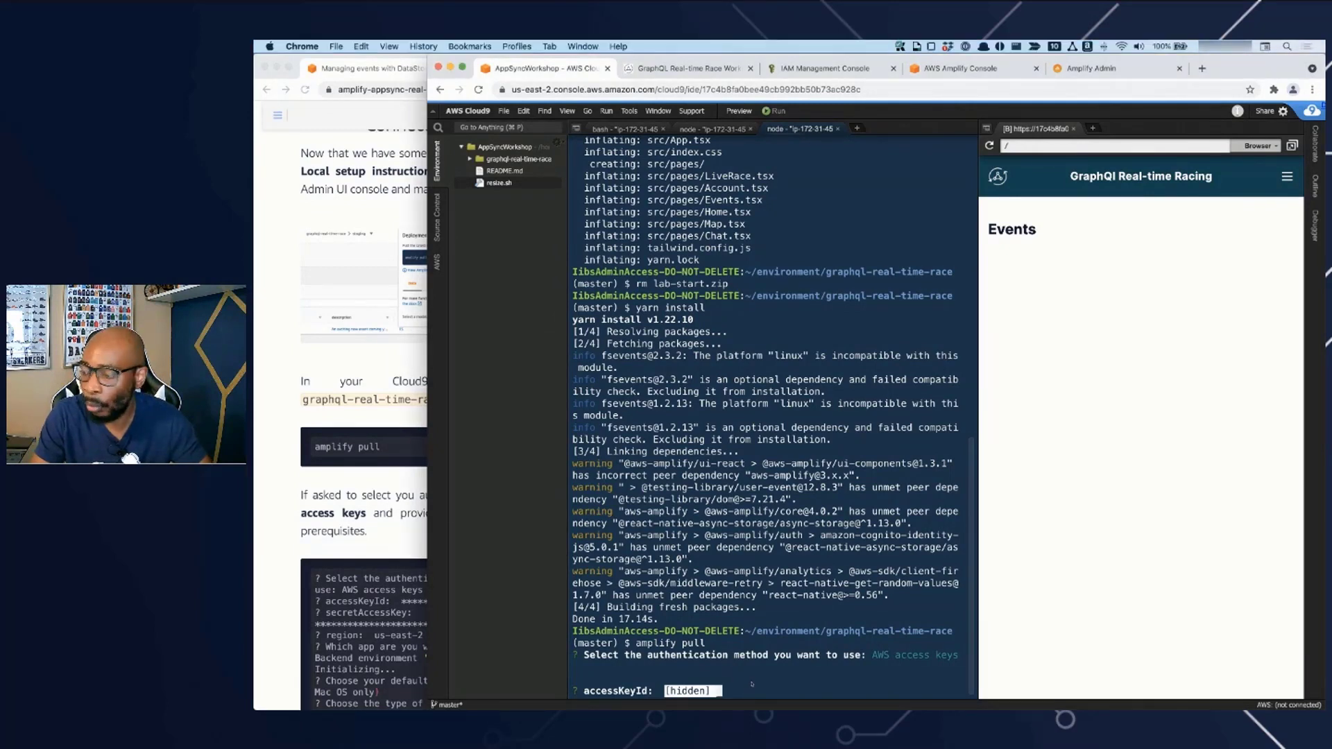
{"action": "key", "text": "super+v"}
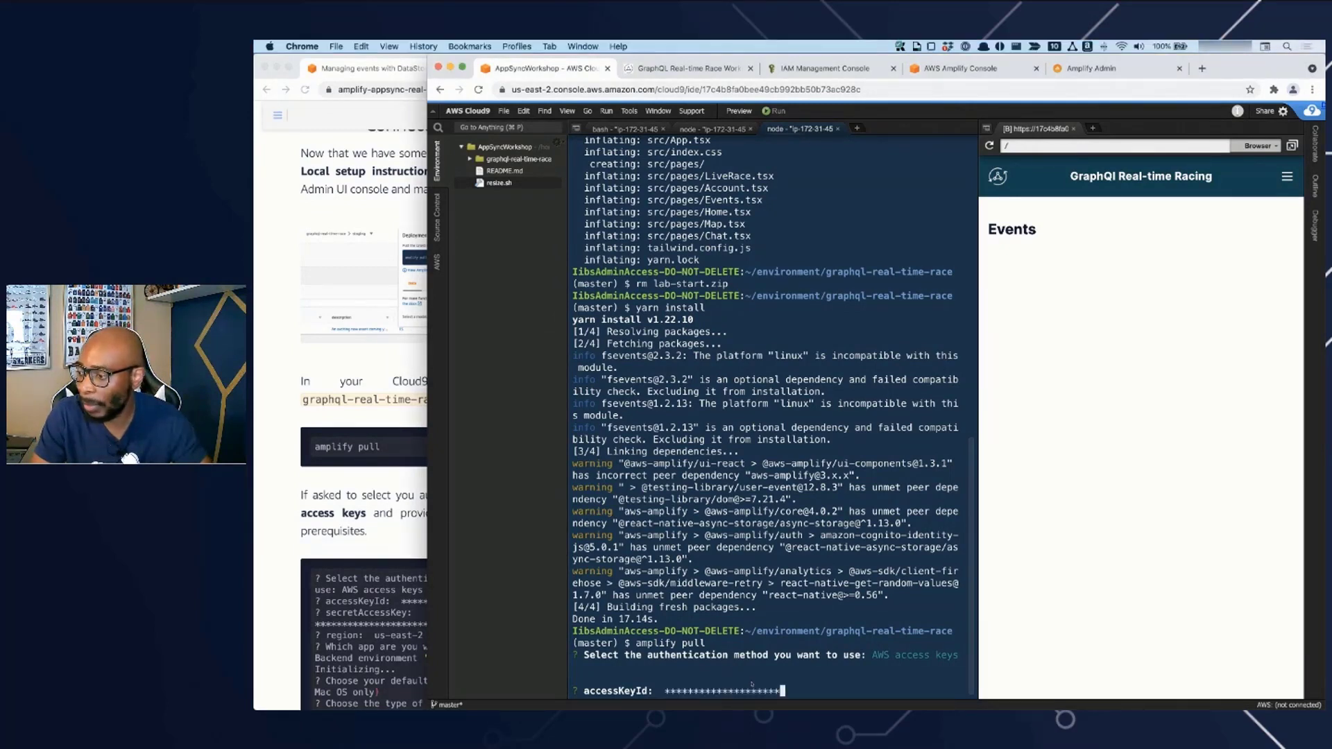
{"action": "key", "text": "Return"}
{"action": "key", "text": "super+Tab"}
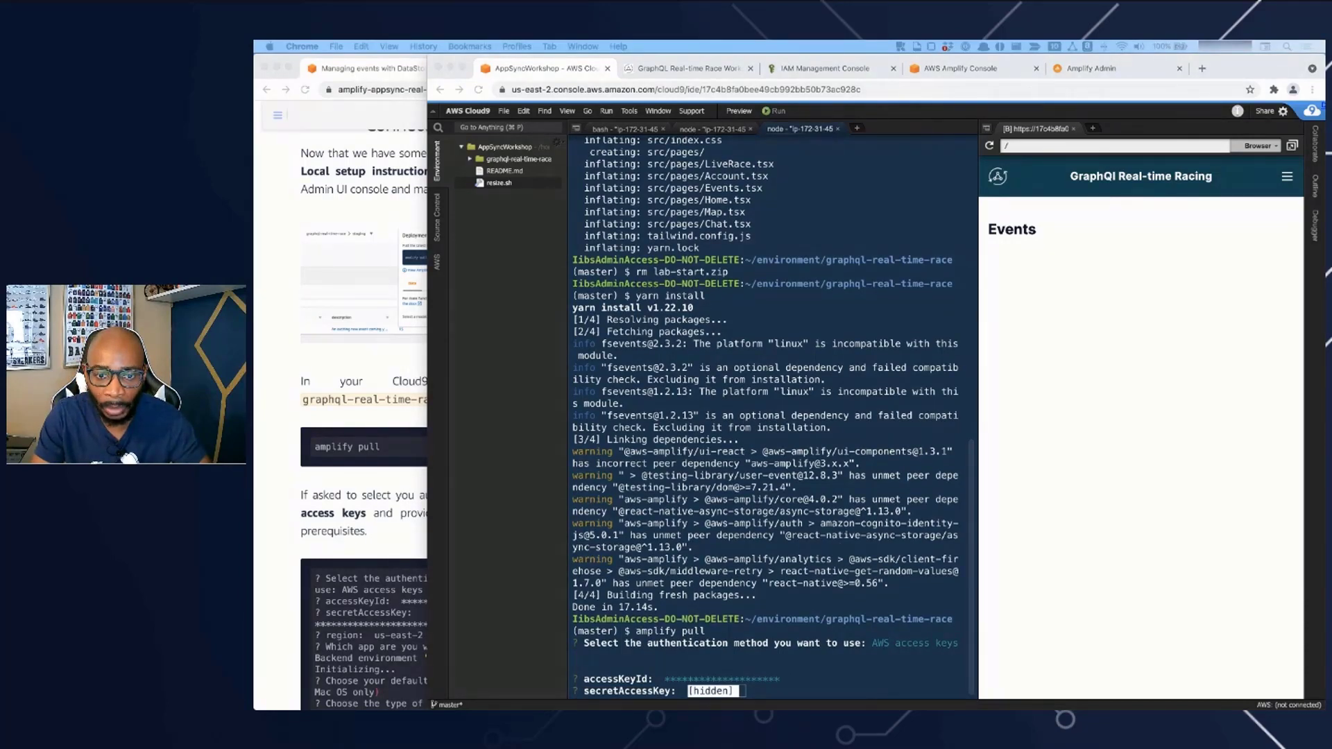
{"action": "left_click", "coordinate": [699, 692]}
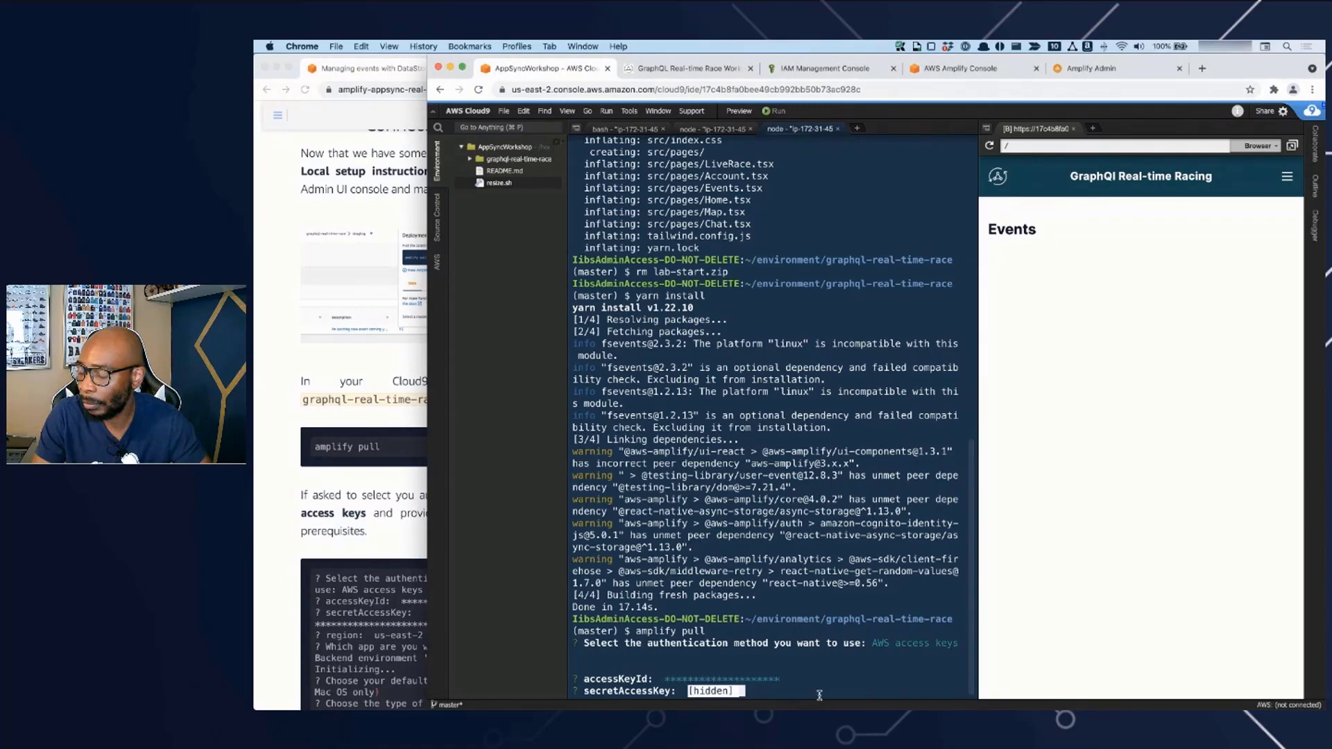
{"action": "key", "text": "super+v"}
{"action": "key", "text": "Return"}
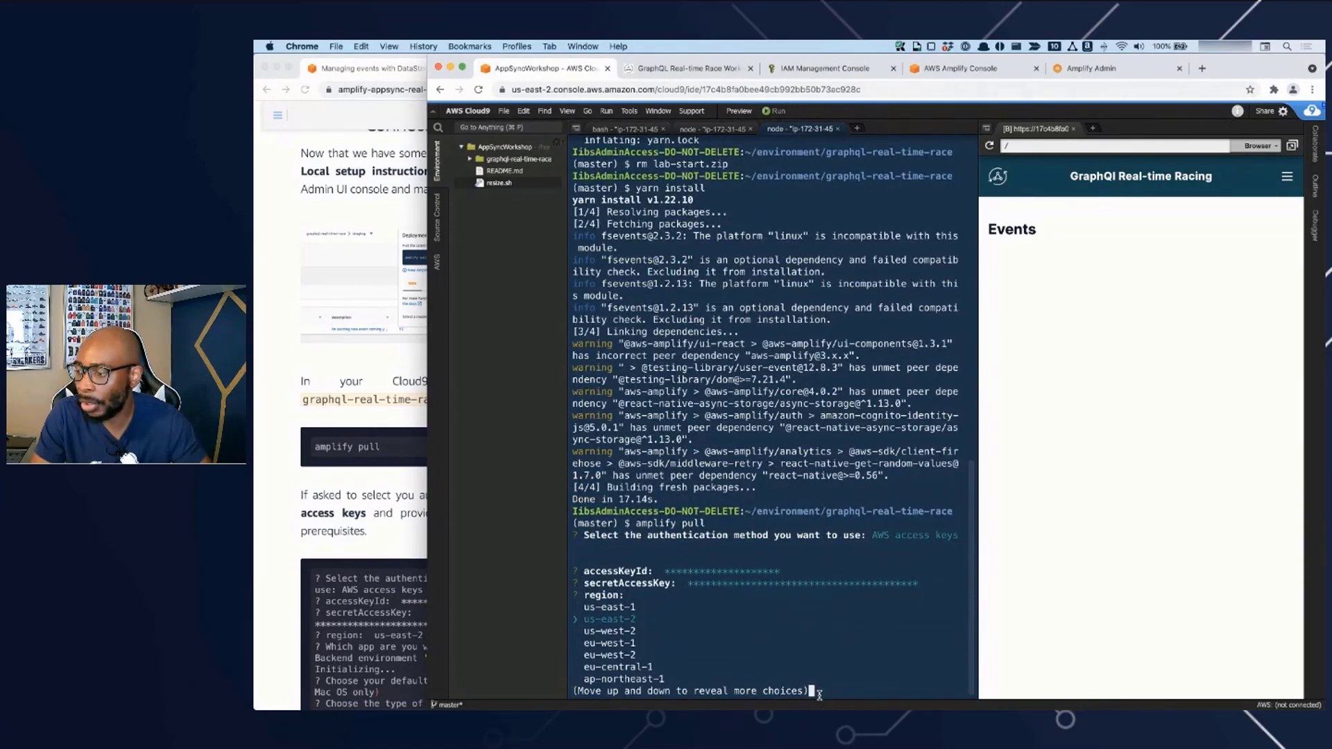
- Answer the pull prompts with region us-east-2, the graphql-real-time-race app and Vim (via Terminal, Mac OS only) as default editor
{"action": "key", "text": "Return"}
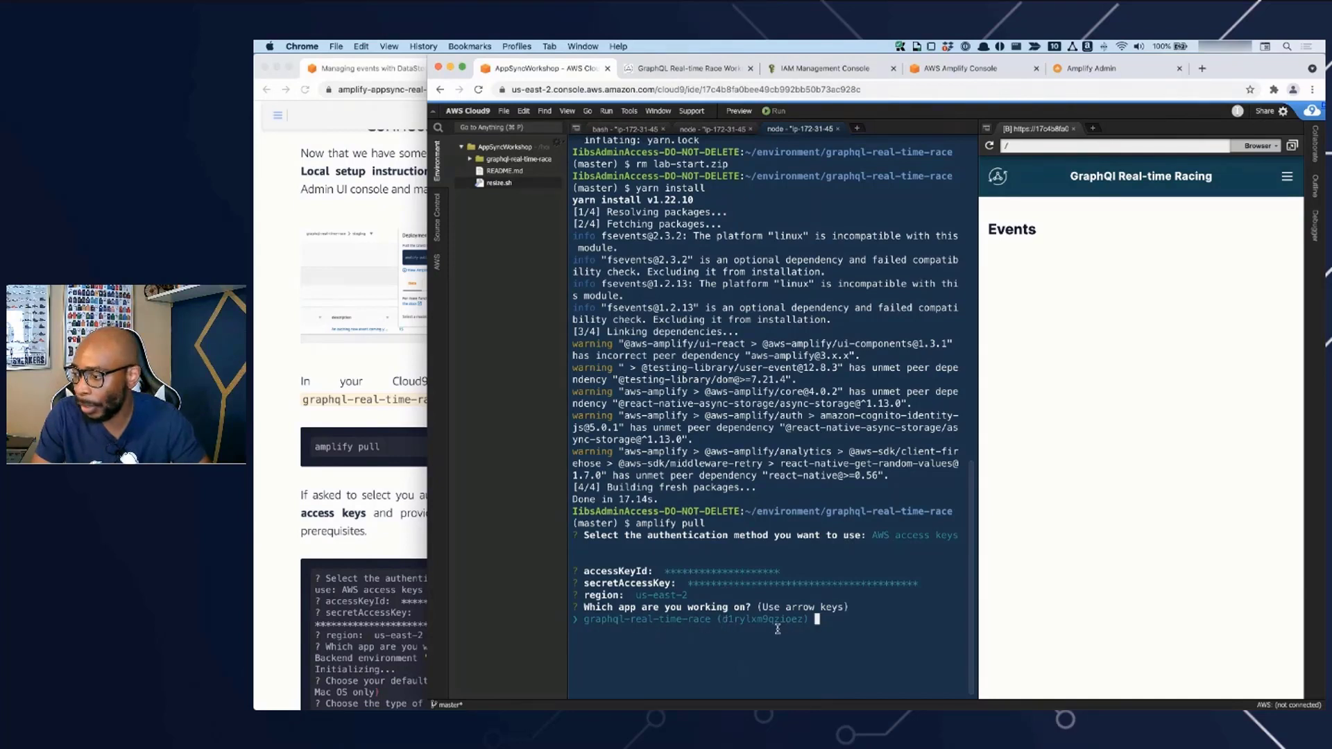
{"action": "key", "text": "Return"}
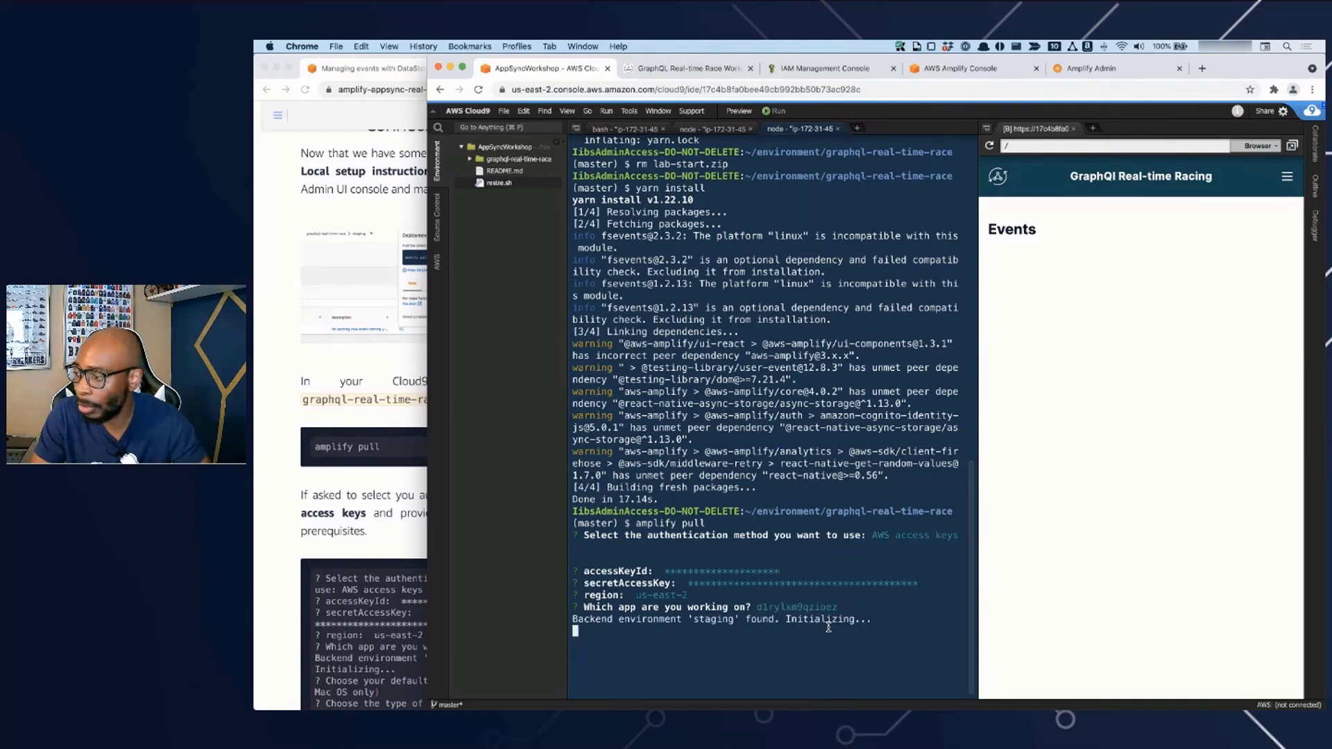
{"action": "key", "text": "Down"}
{"action": "key", "text": "Down"}
{"action": "key", "text": "Down"}
{"action": "key", "text": "Down"}
{"action": "key", "text": "Down"}
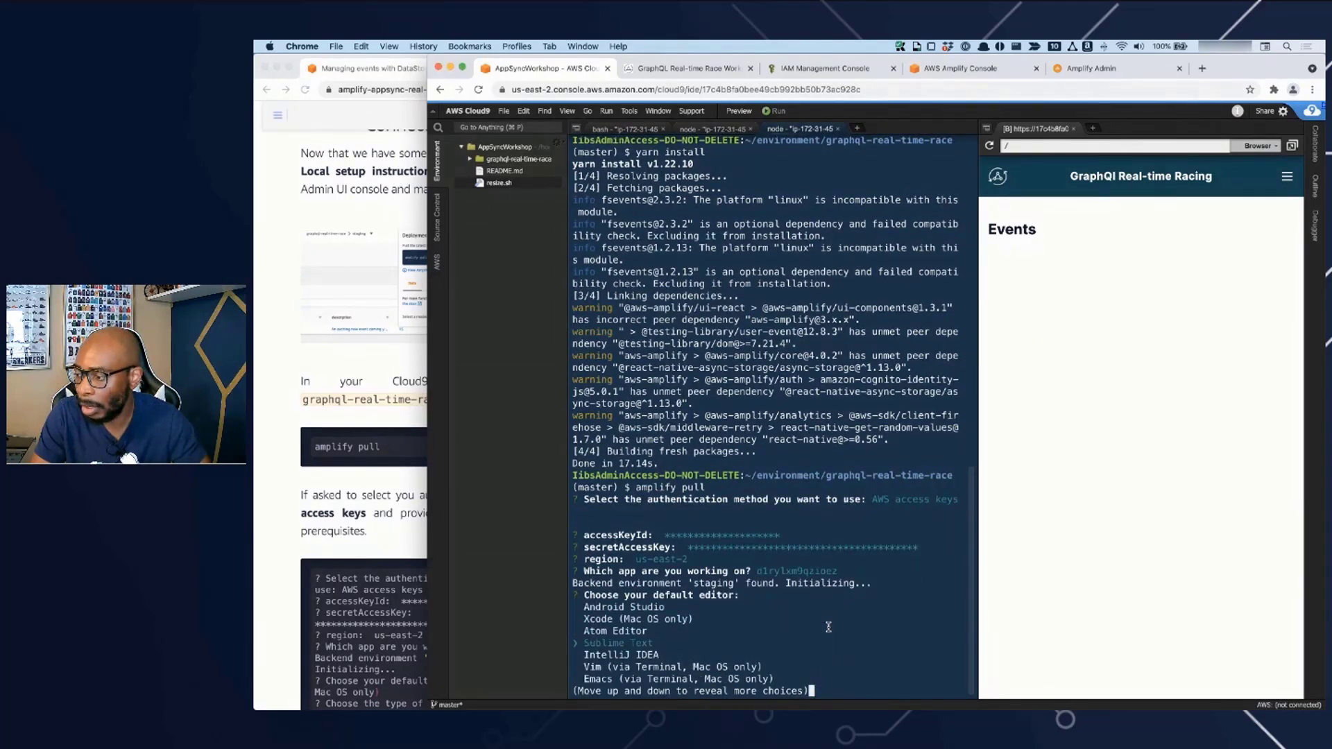
{"action": "key", "text": "Down"}
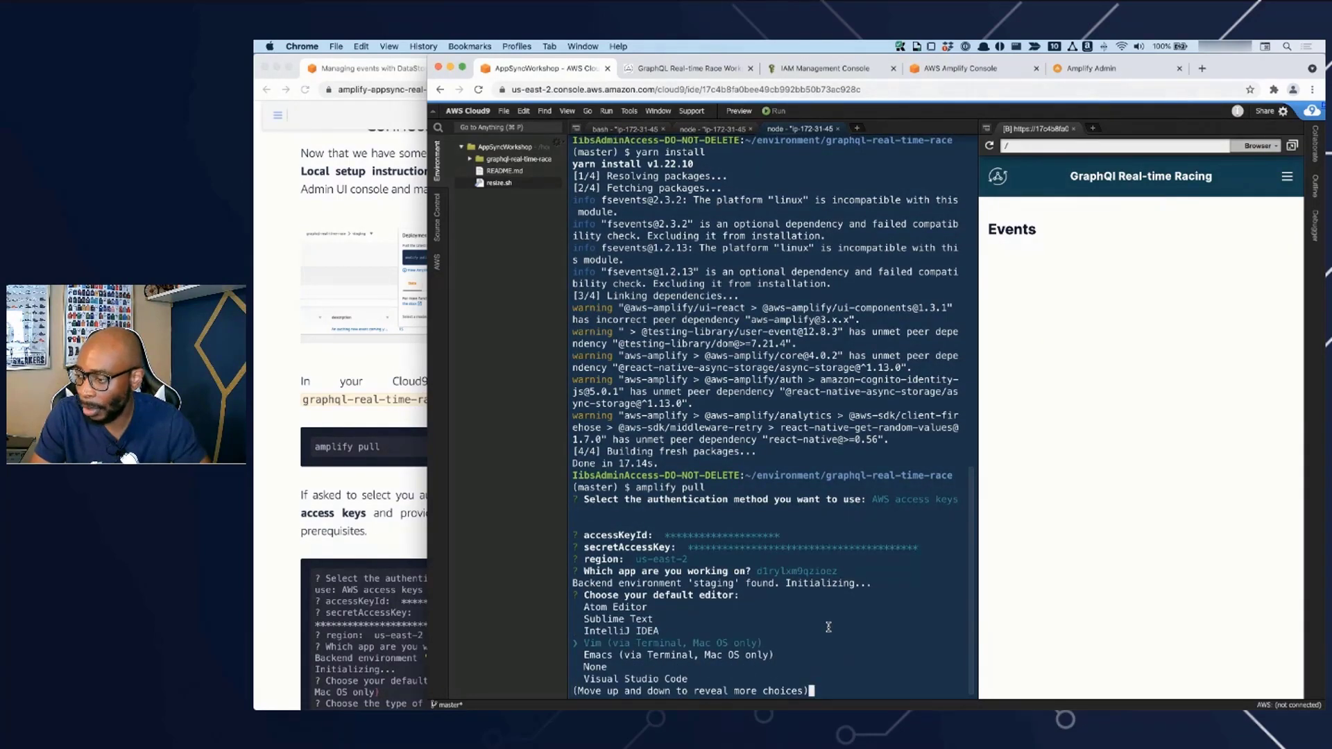
{"action": "key", "text": "Return"}
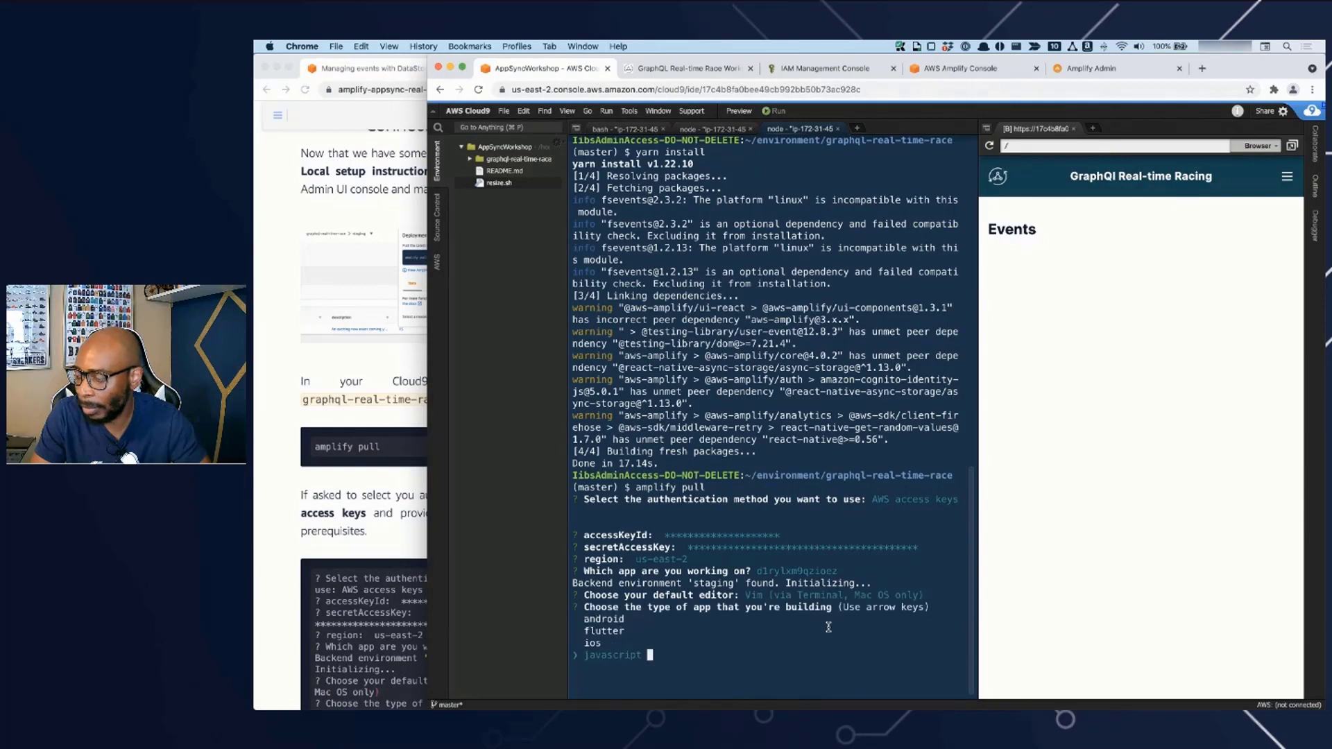
- Accept the javascript app type, react framework and default src, build, build-command and start-command settings, and answer Yes to modifying the backend
{"action": "key", "text": "Return"}
{"action": "key", "text": "Return"}
{"action": "key", "text": "Return"}
{"action": "key", "text": "Return"}
{"action": "key", "text": "Return"}
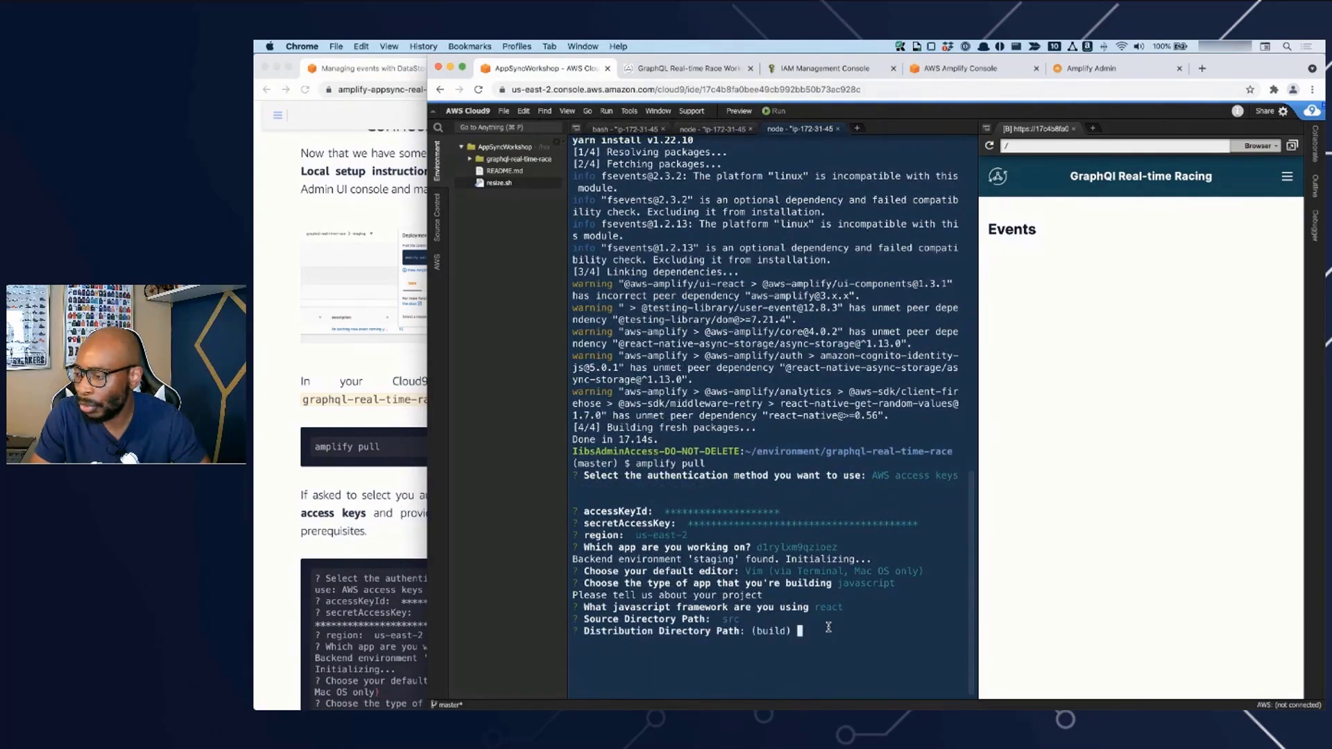
{"action": "key", "text": "Return"}
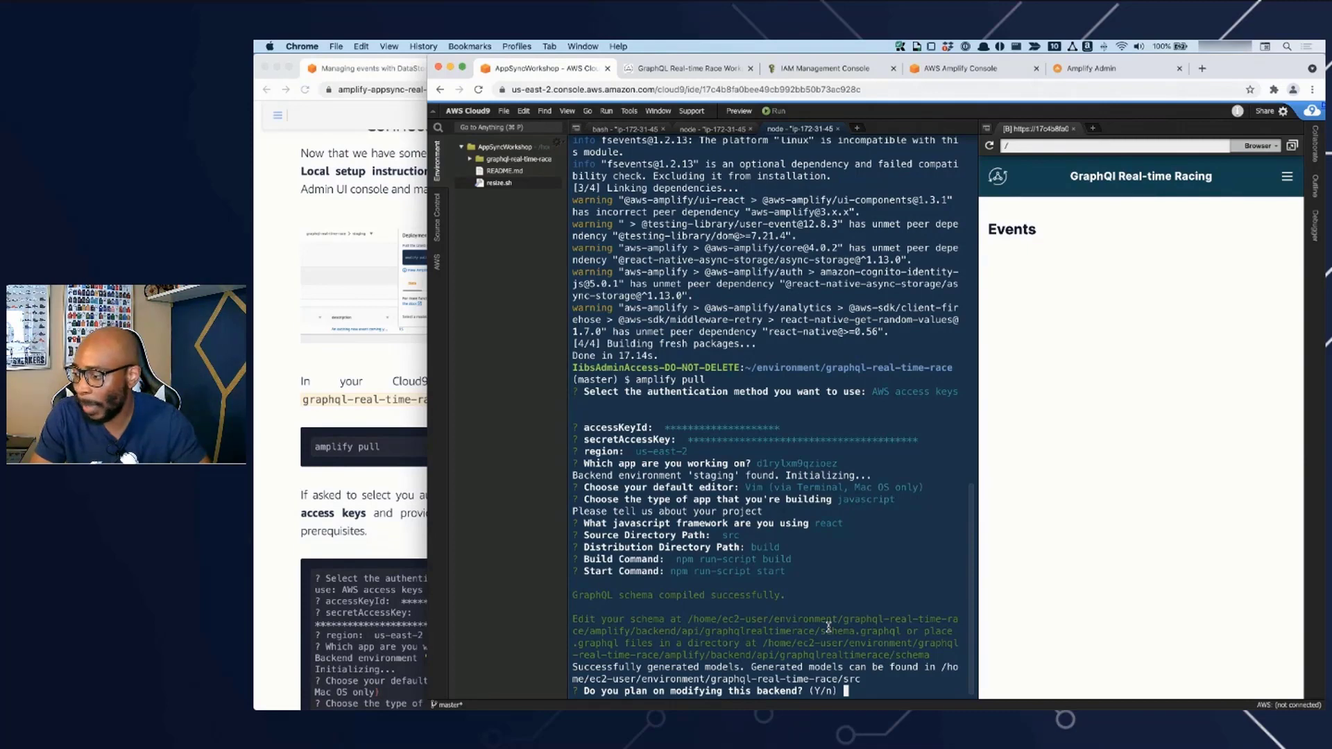
{"action": "key", "text": "Return"}
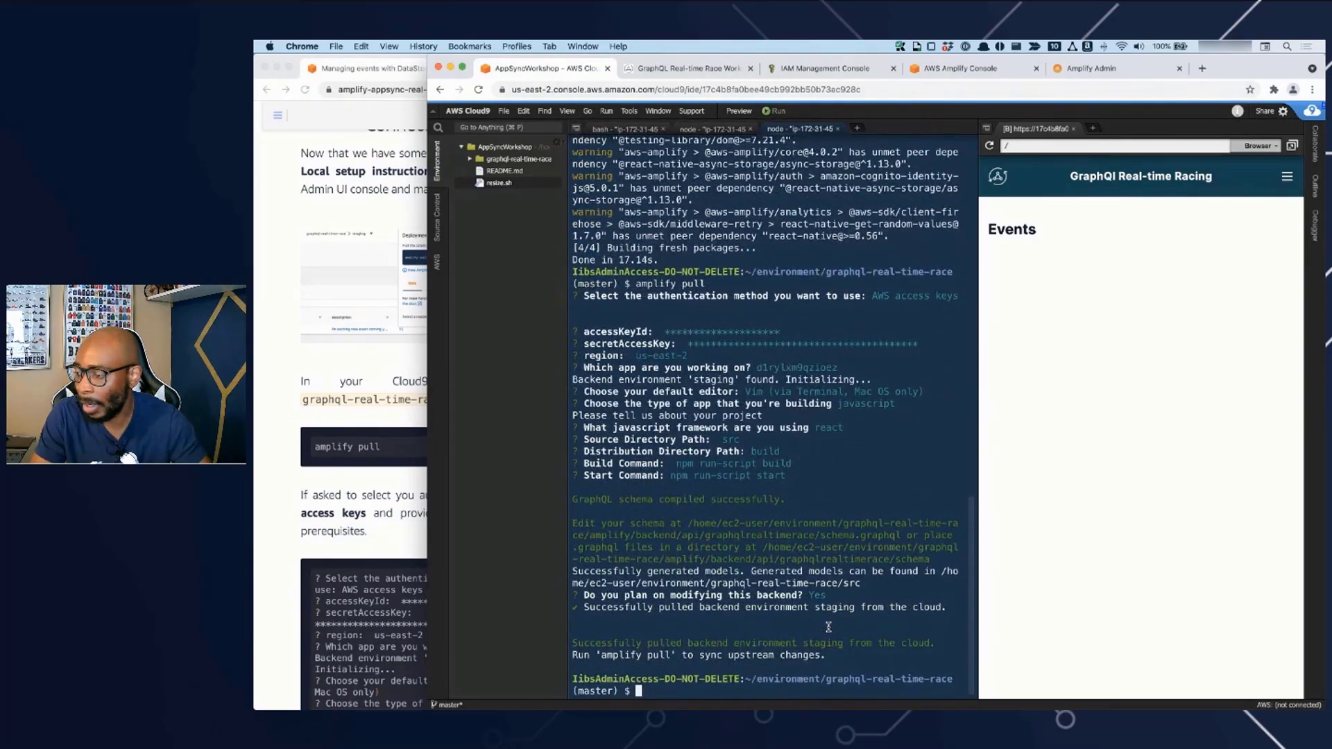
- Expand the graphql-real-time-race project's src folder and open the generated aws-exports.js file
{"action": "left_click", "coordinate": [470, 160]}
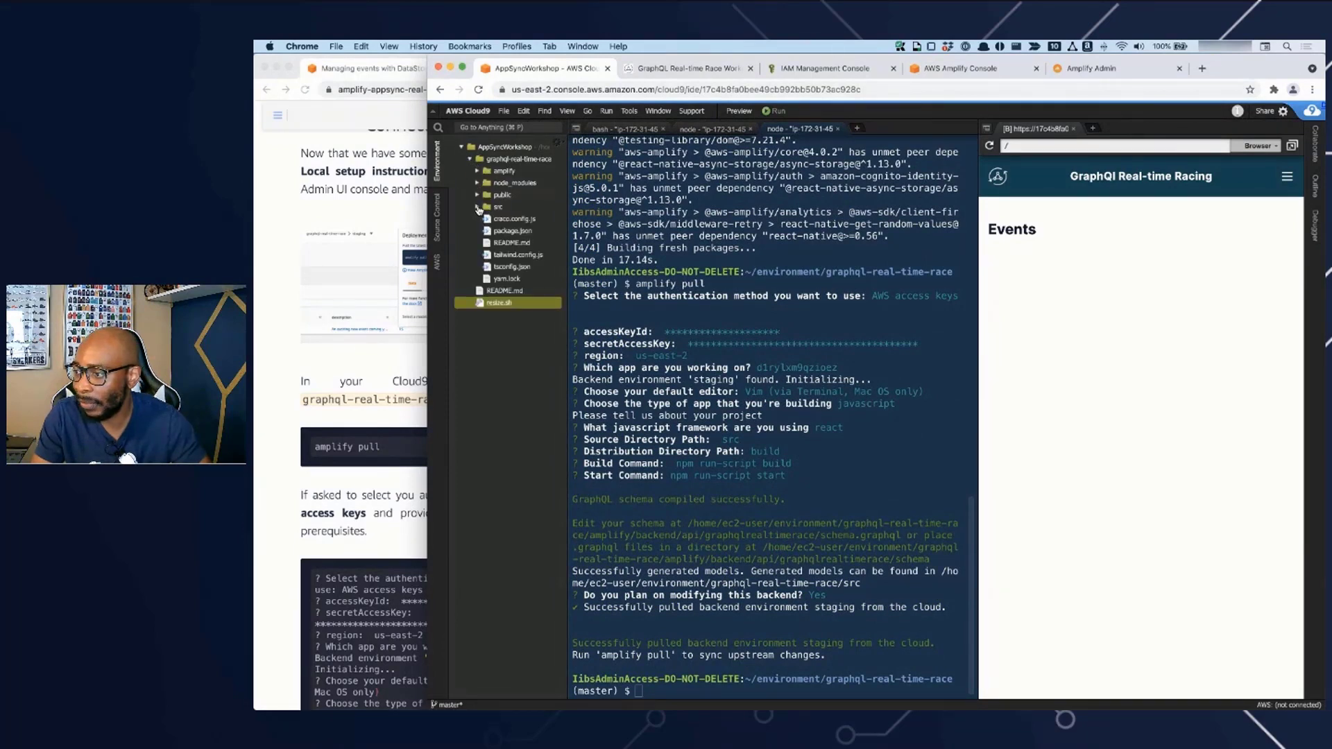
{"action": "left_click", "coordinate": [478, 206]}
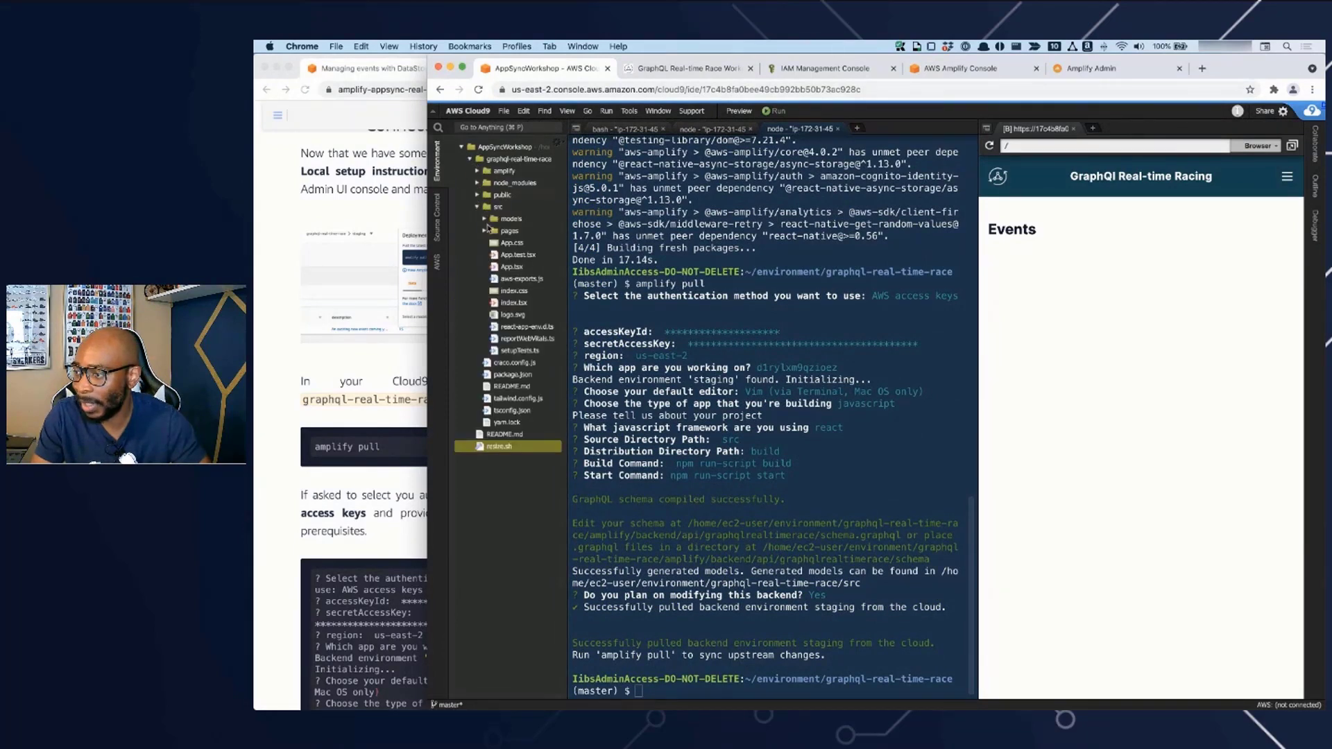
{"action": "double_click", "coordinate": [520, 278]}
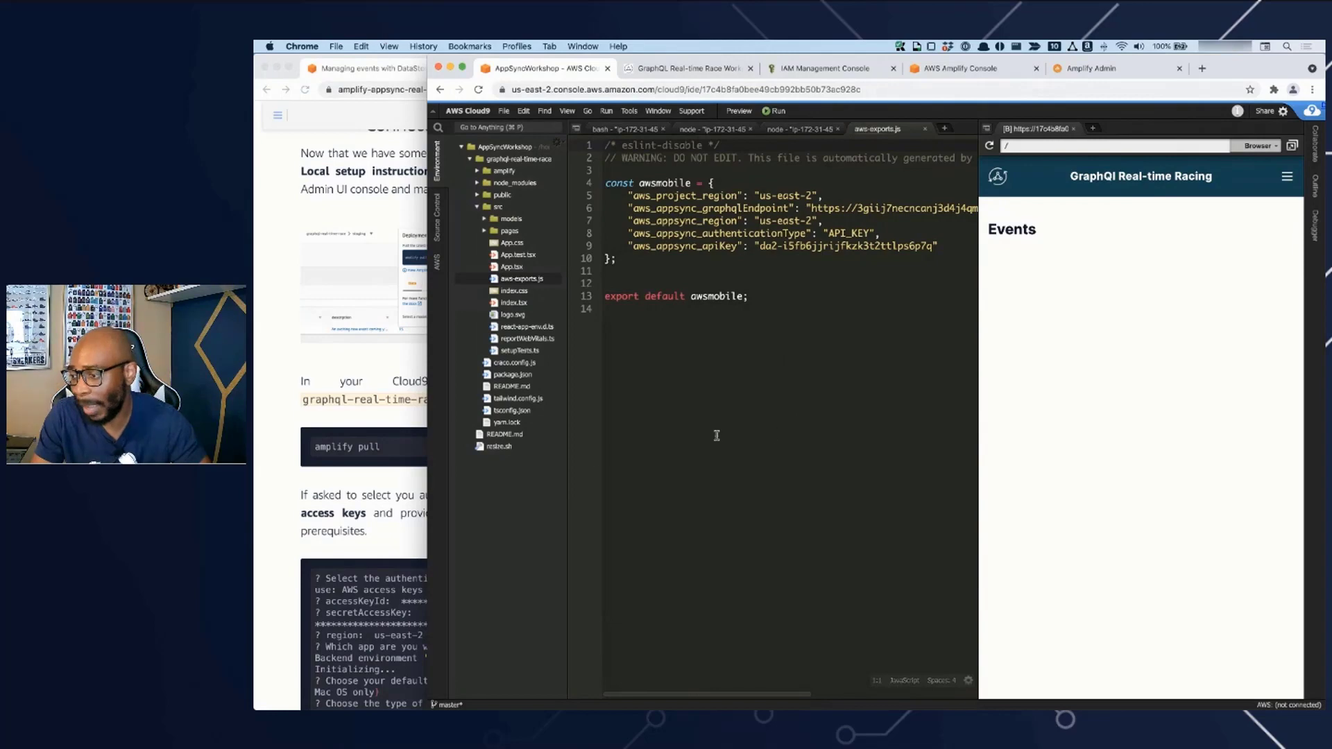
- Copy the amplify codegen configure command from the workshop guide and run it in the Cloud9 project terminal
{"action": "left_click", "coordinate": [445, 520]}
{"action": "scroll", "coordinate": [445, 524], "scroll_direction": "down", "scroll_amount": 5}
{"action": "scroll", "coordinate": [445, 524], "scroll_direction": "down", "scroll_amount": 7}
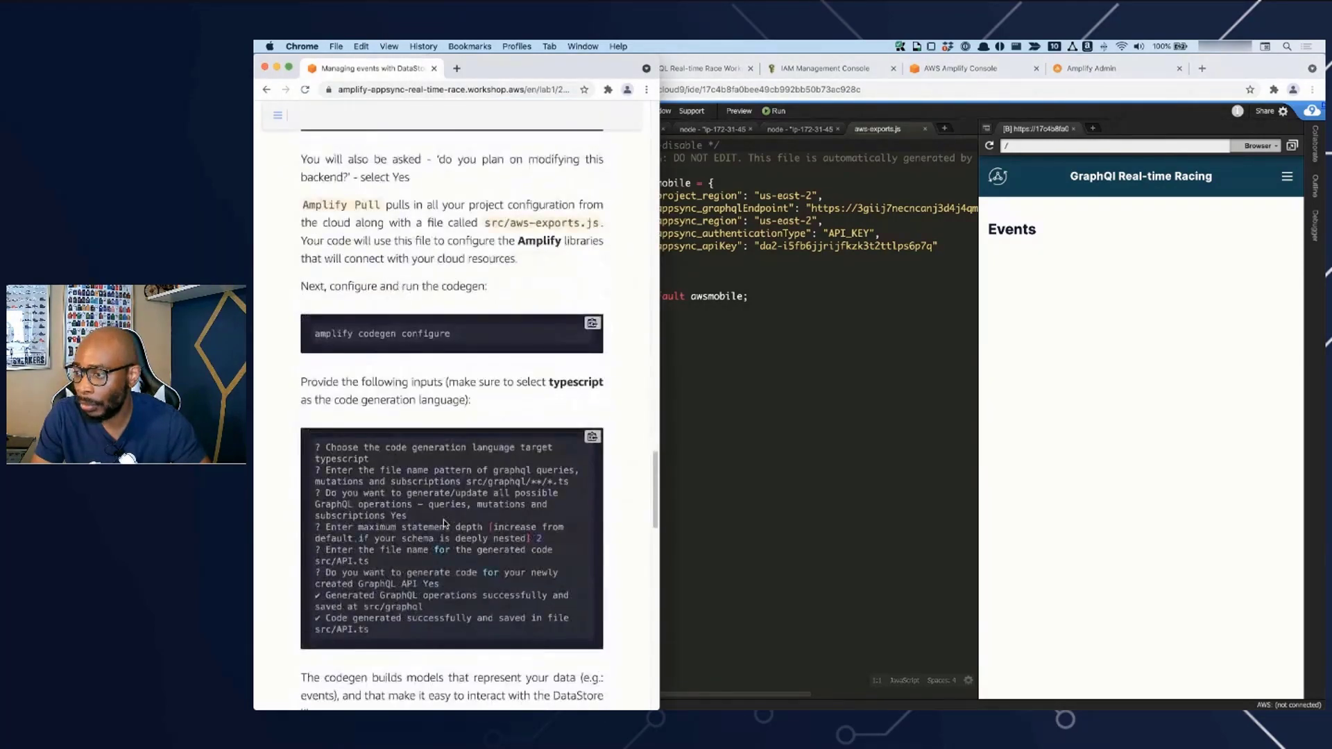
{"action": "left_click", "coordinate": [816, 125]}
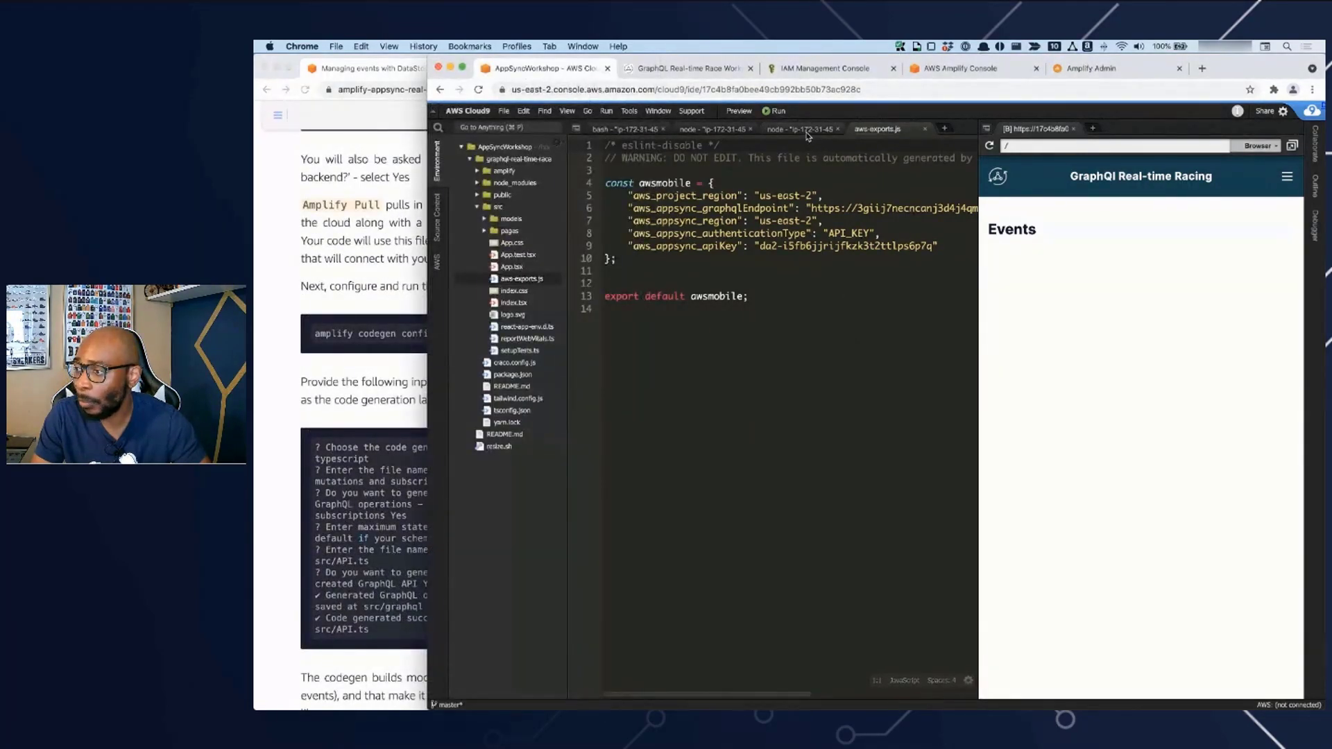
{"action": "left_click", "coordinate": [805, 129]}
{"action": "left_click", "coordinate": [361, 248]}
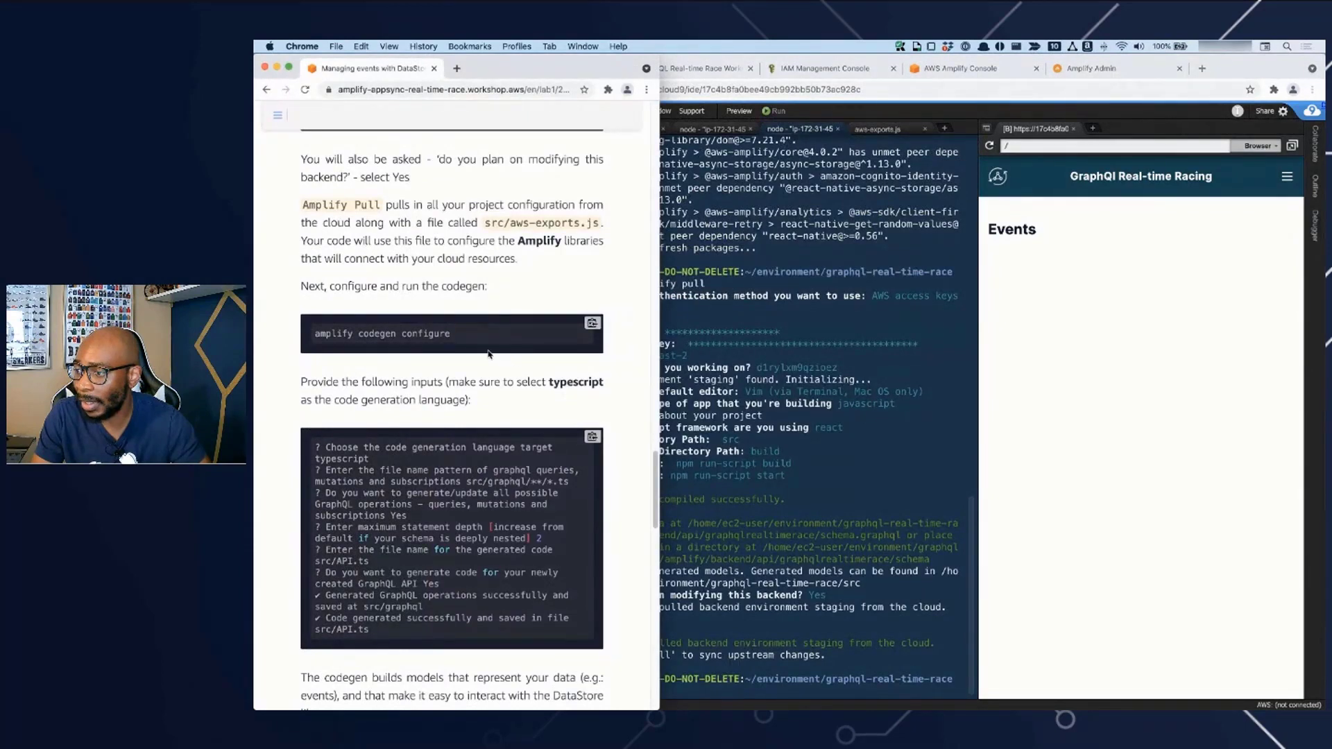
{"action": "left_click", "coordinate": [593, 324]}
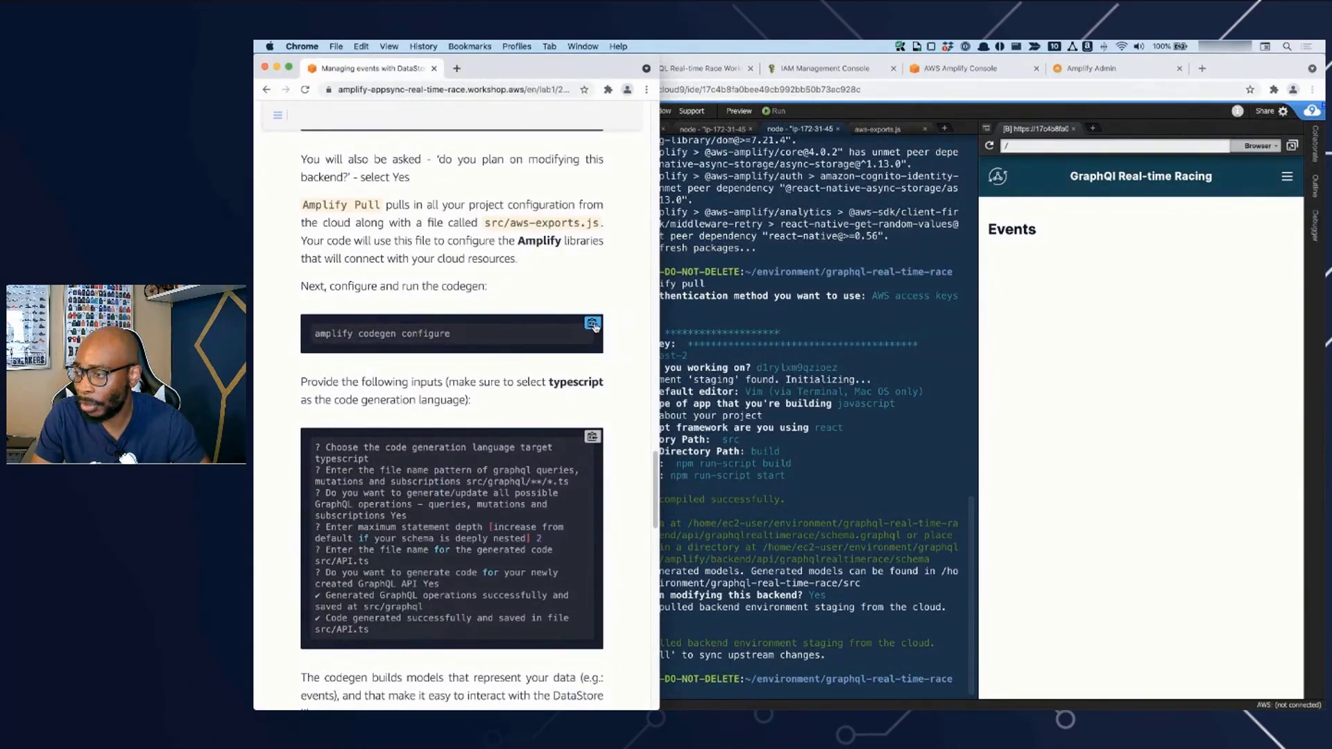
{"action": "left_click", "coordinate": [823, 326]}
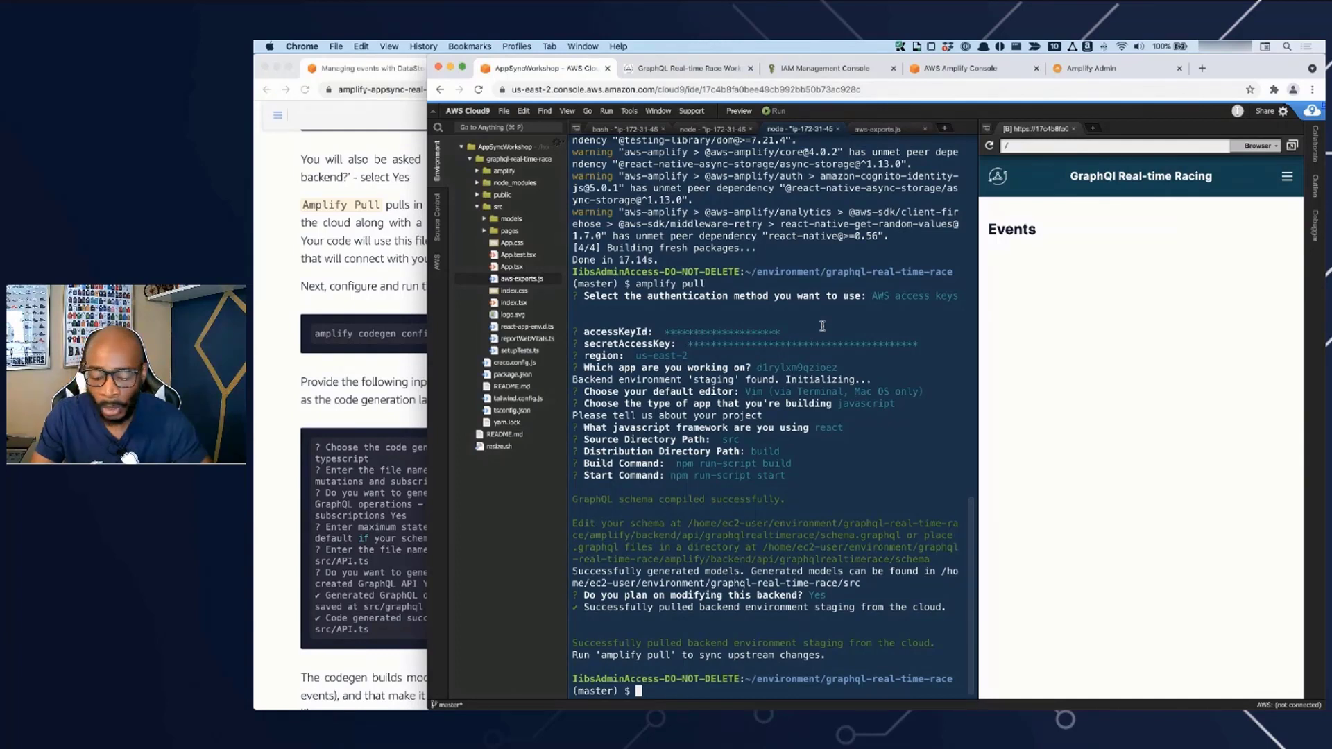
{"action": "key", "text": "super+v"}
{"action": "key", "text": "Return"}
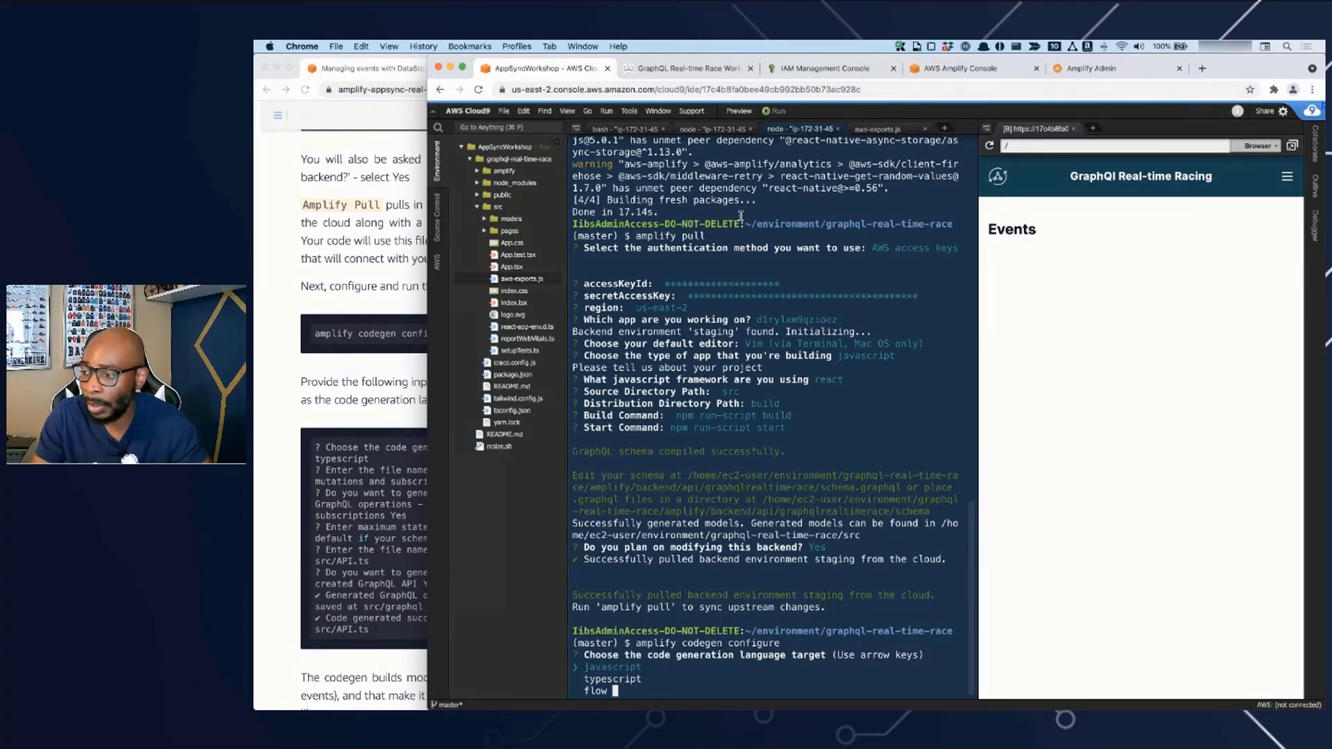
- Narrow the Cloud9 window so the guide shows beside it, and choose typescript as the code generation language target
{"action": "left_click", "coordinate": [338, 417]}
{"action": "left_click", "coordinate": [770, 387]}
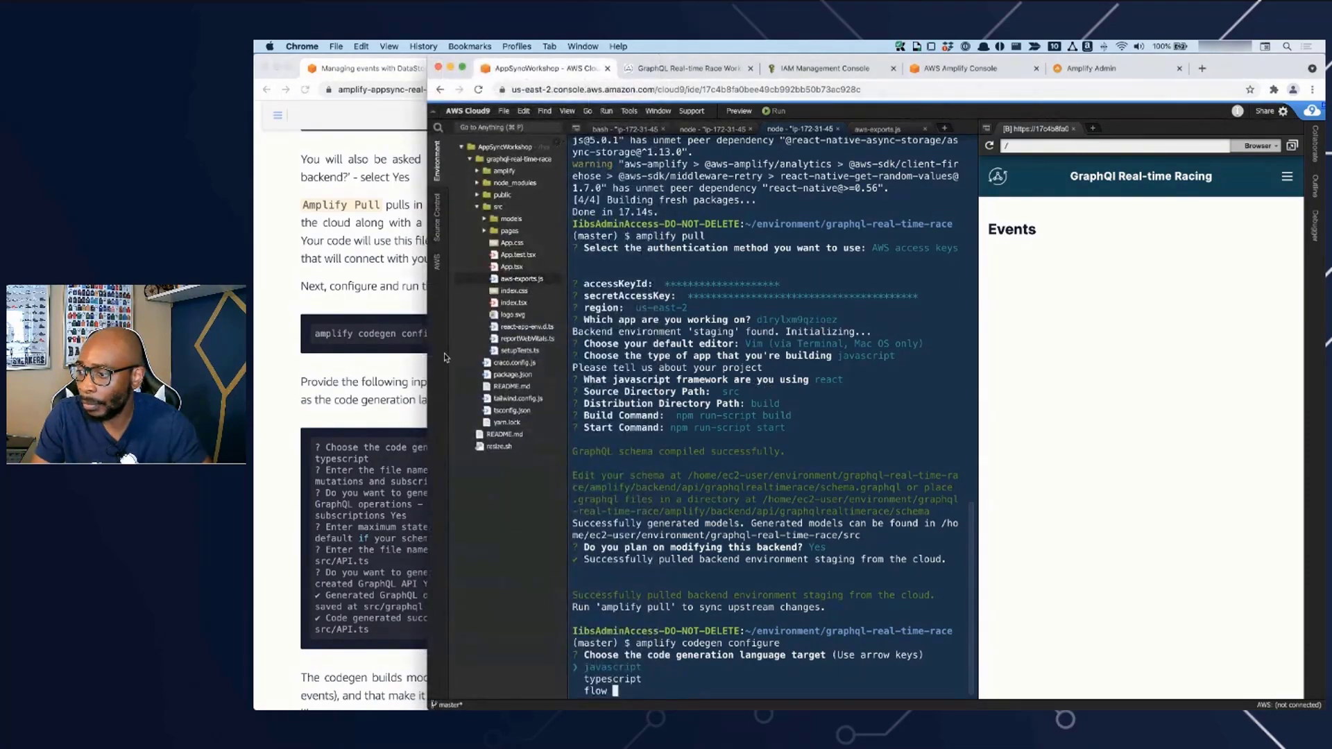
{"action": "left_click_drag", "start_coordinate": [565, 353], "coordinate": [629, 360]}
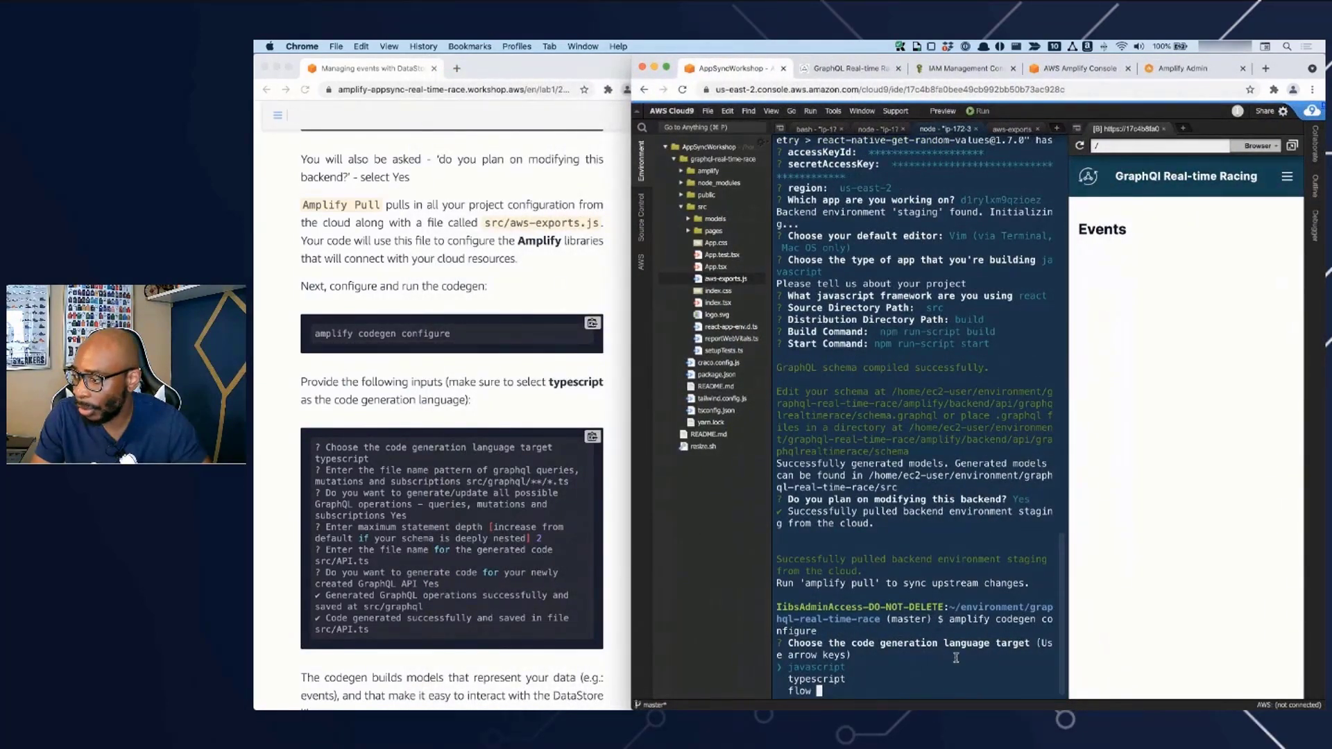
{"action": "key", "text": "Down"}
{"action": "key", "text": "Return"}
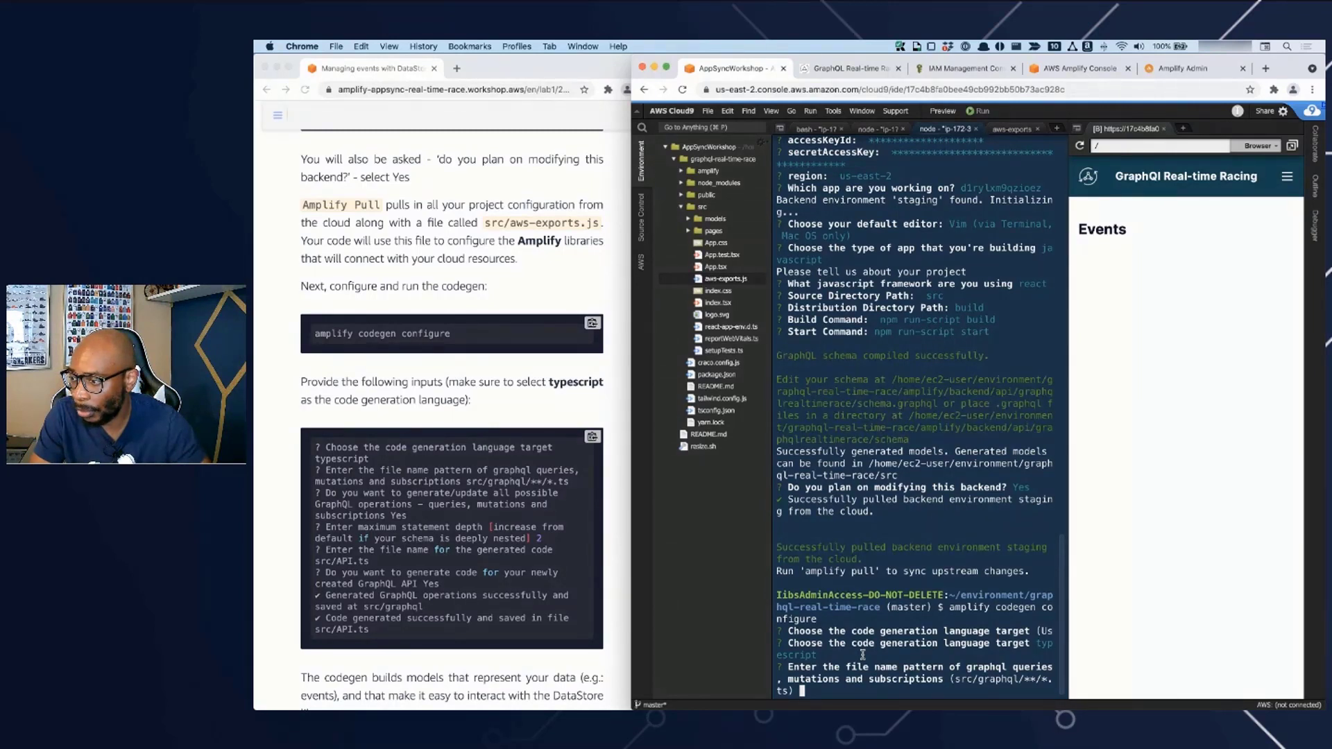
- Accept the src/graphql/**/*.ts pattern, generating all operations, statement depth 2, the src/API.ts file name, and code generation for the new API
{"action": "key", "text": "Return"}
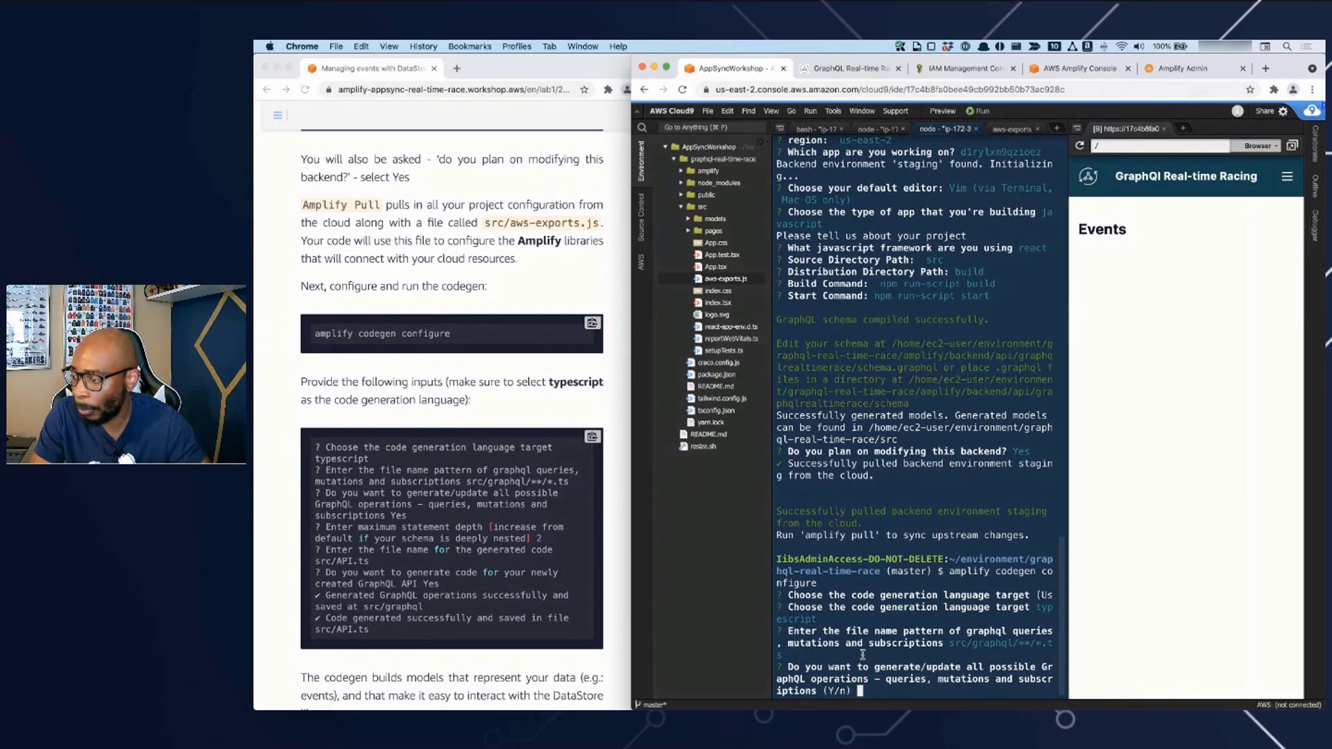
{"action": "key", "text": "Return"}
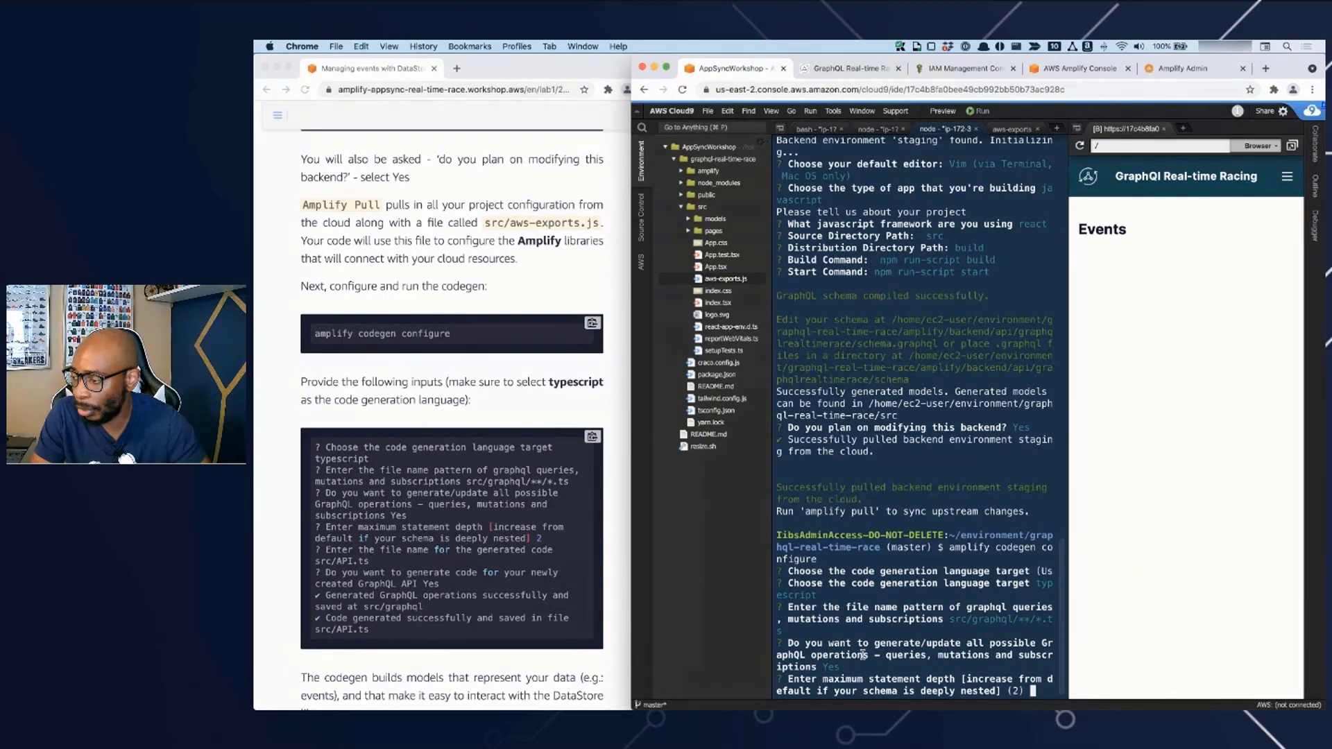
{"action": "key", "text": "Return"}
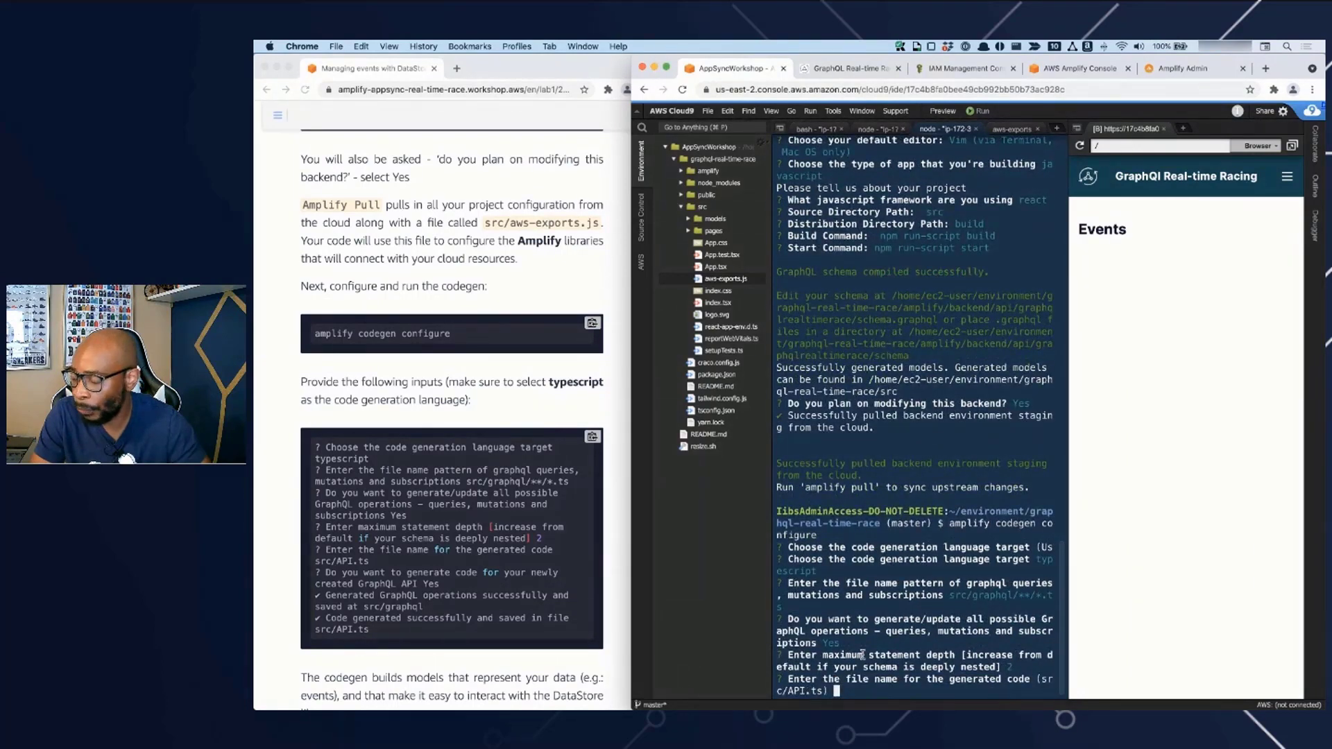
{"action": "key", "text": "Return"}
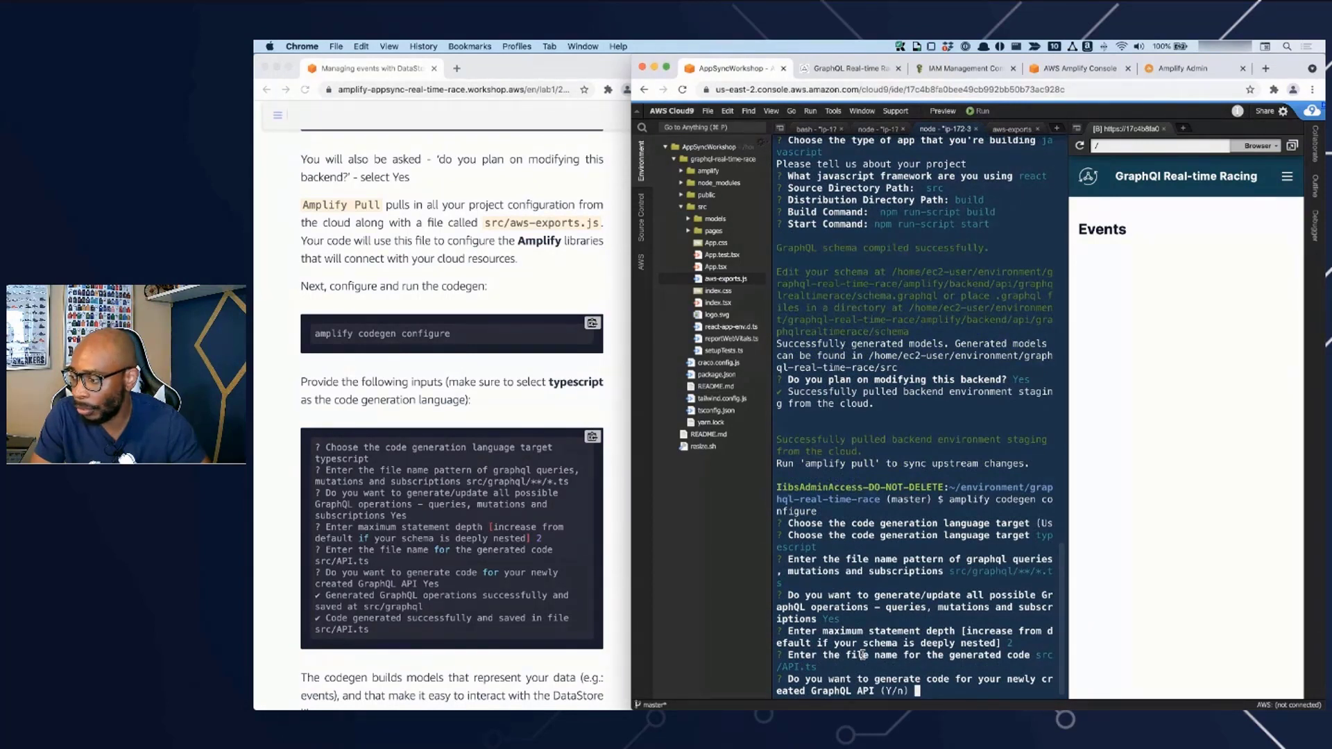
{"action": "key", "text": "Return"}
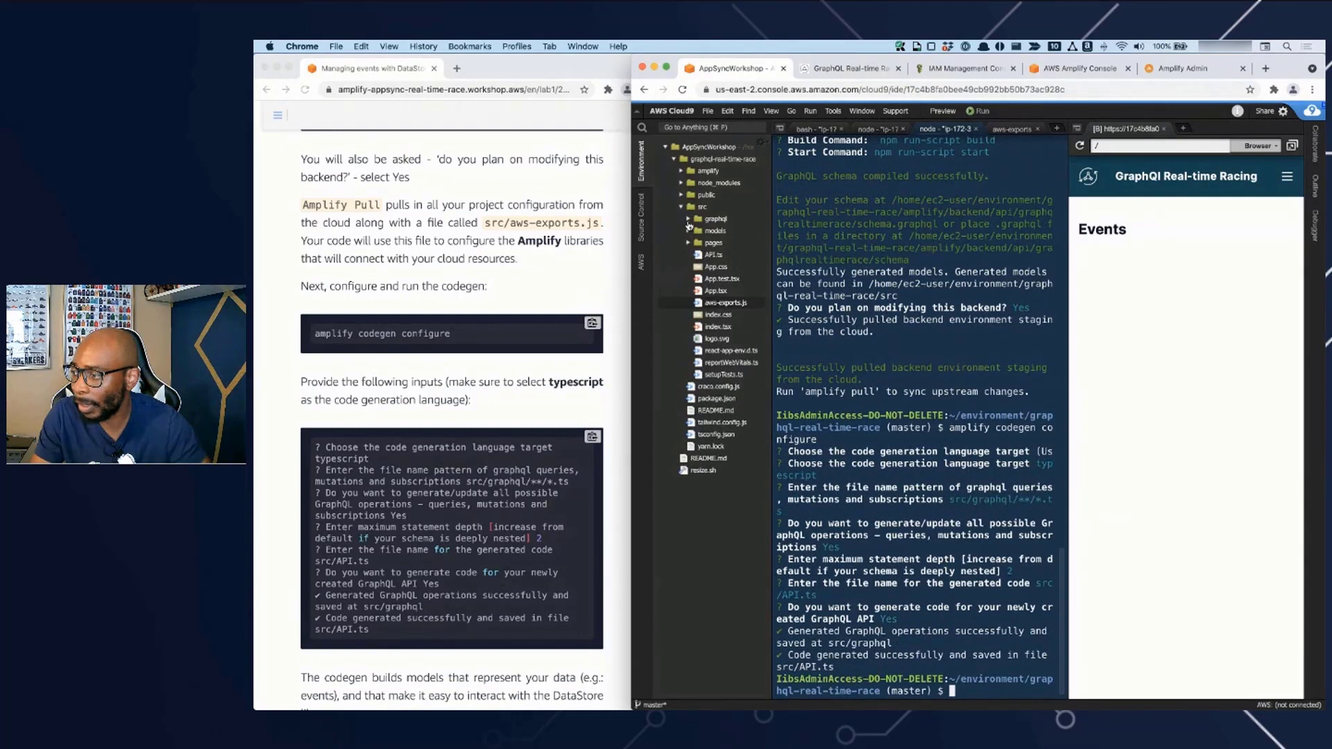
- Look inside the generated src/graphql folder and open index.js from the src/models folder
{"action": "left_click", "coordinate": [689, 221]}
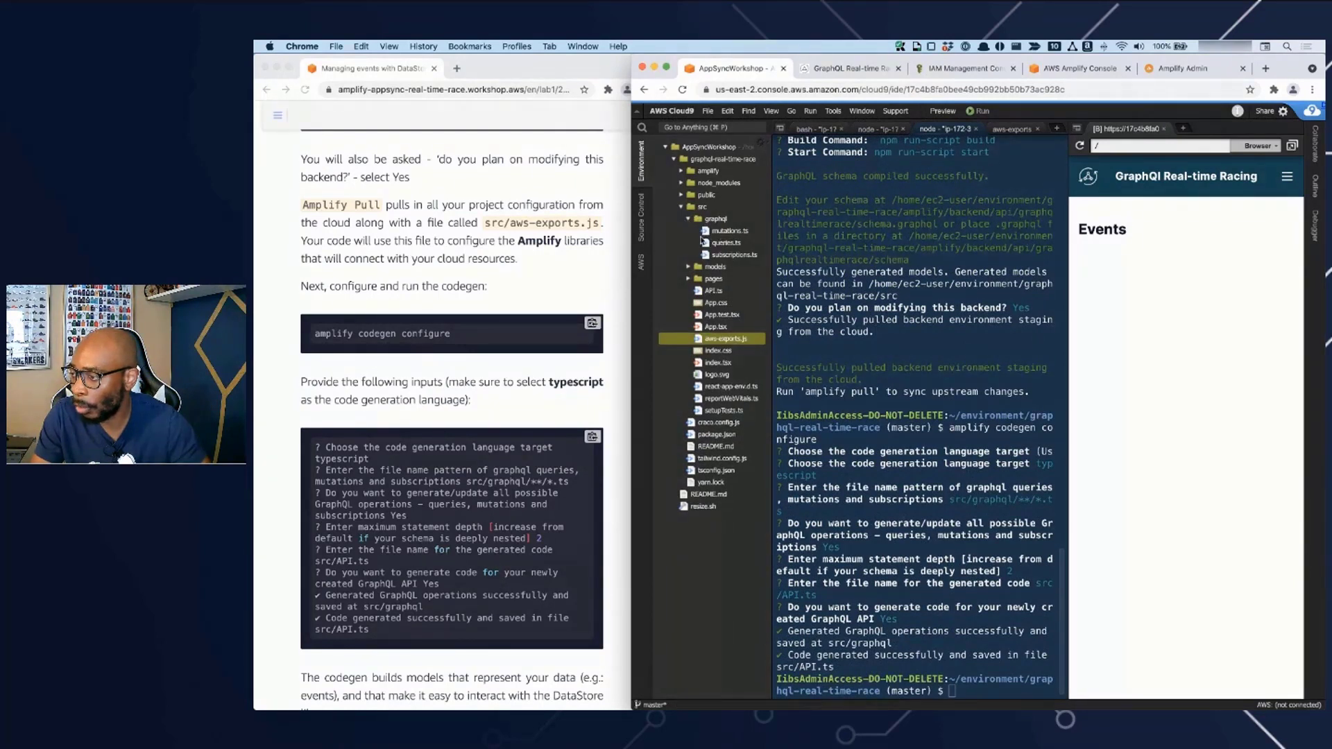
{"action": "left_click", "coordinate": [689, 221]}
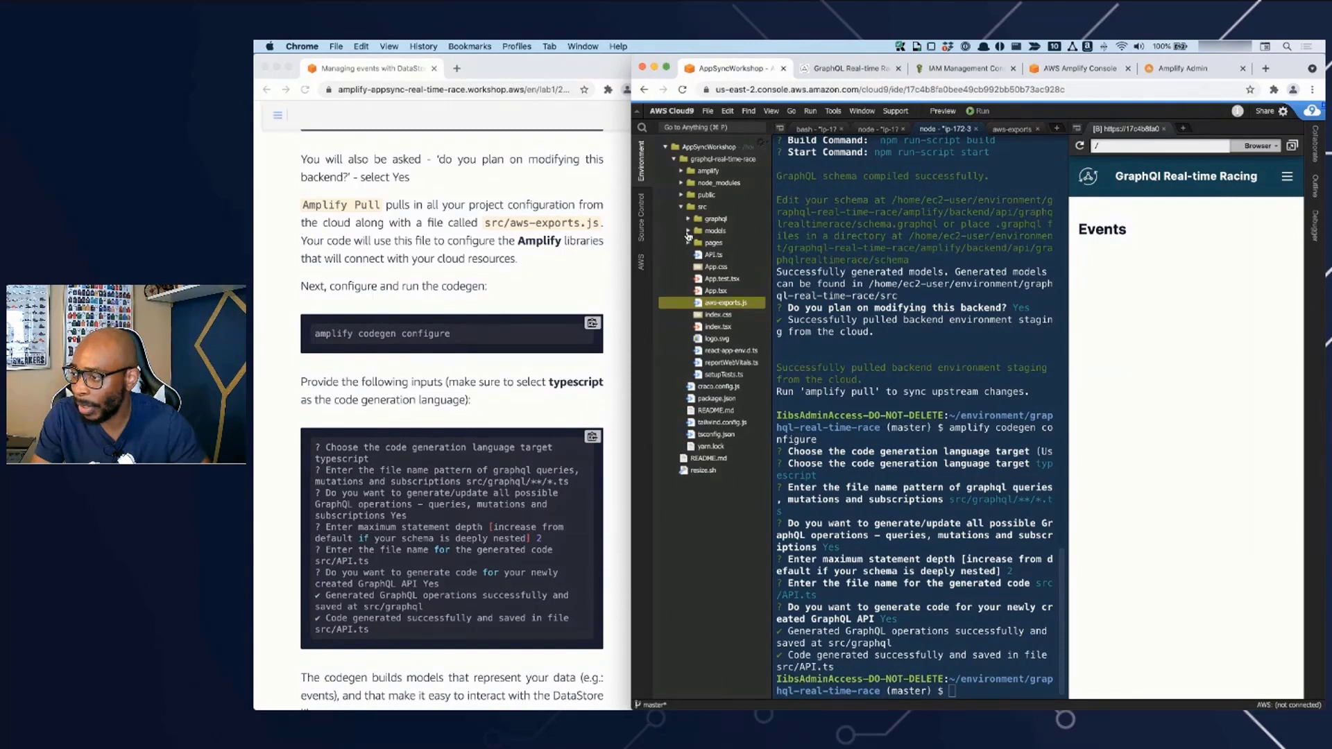
{"action": "left_click", "coordinate": [689, 232]}
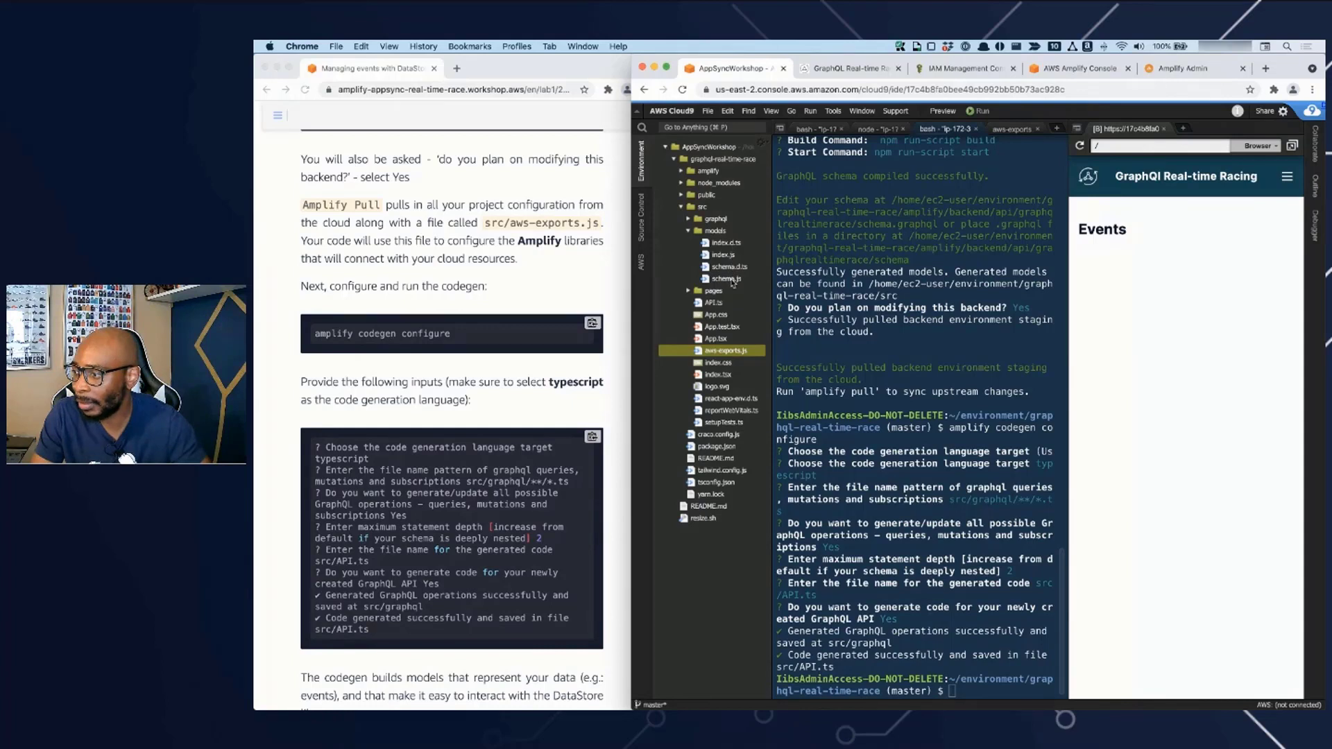
{"action": "double_click", "coordinate": [724, 255]}
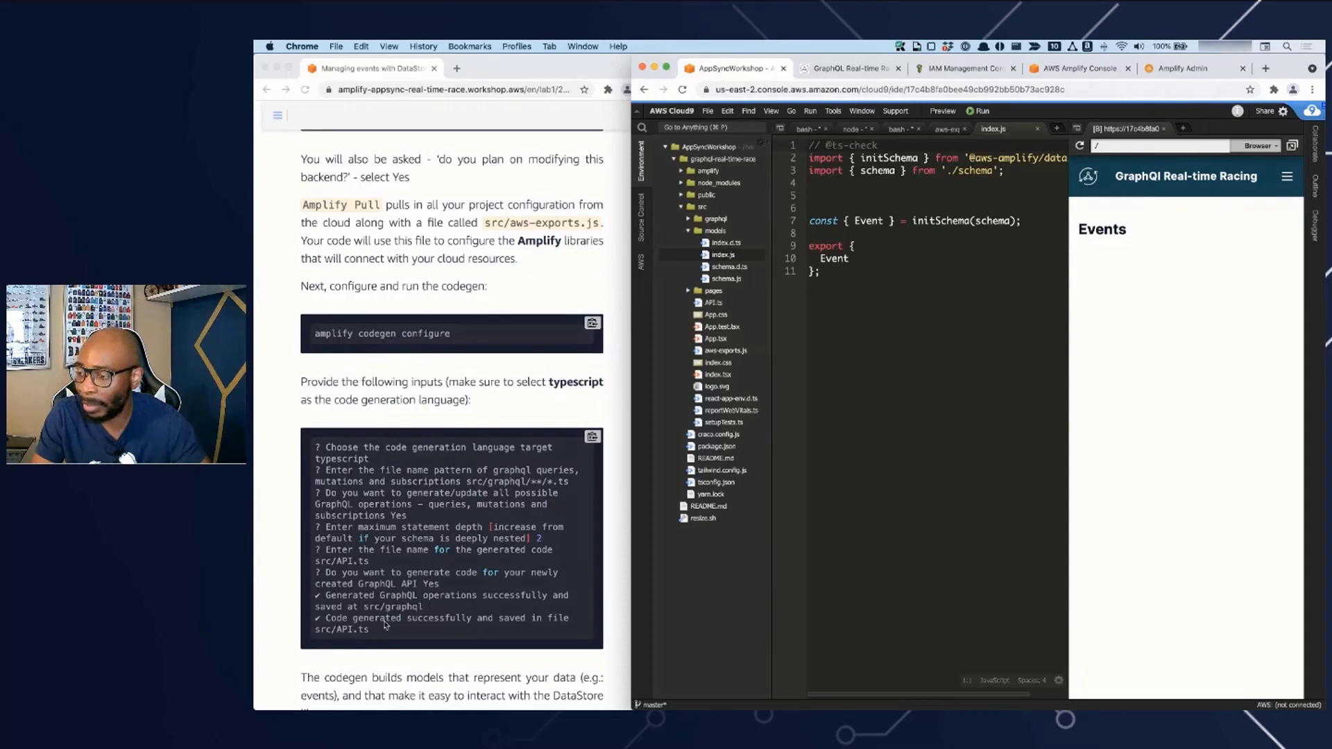
- Copy the guide's Amplify import and configure code to the end of the imports in src/App.tsx and save the file
{"action": "left_click", "coordinate": [513, 649]}
{"action": "scroll", "coordinate": [517, 659], "scroll_direction": "down", "scroll_amount": 5}
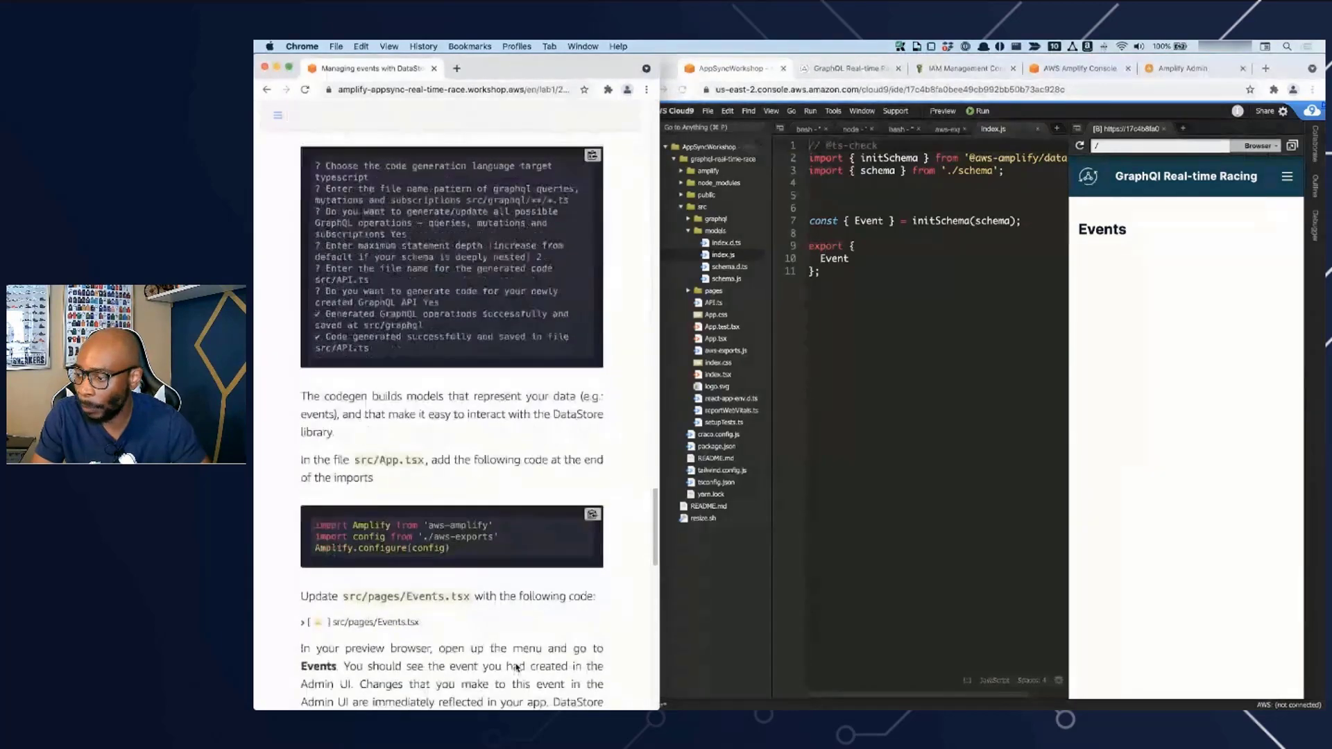
{"action": "scroll", "coordinate": [517, 668], "scroll_direction": "down", "scroll_amount": 1}
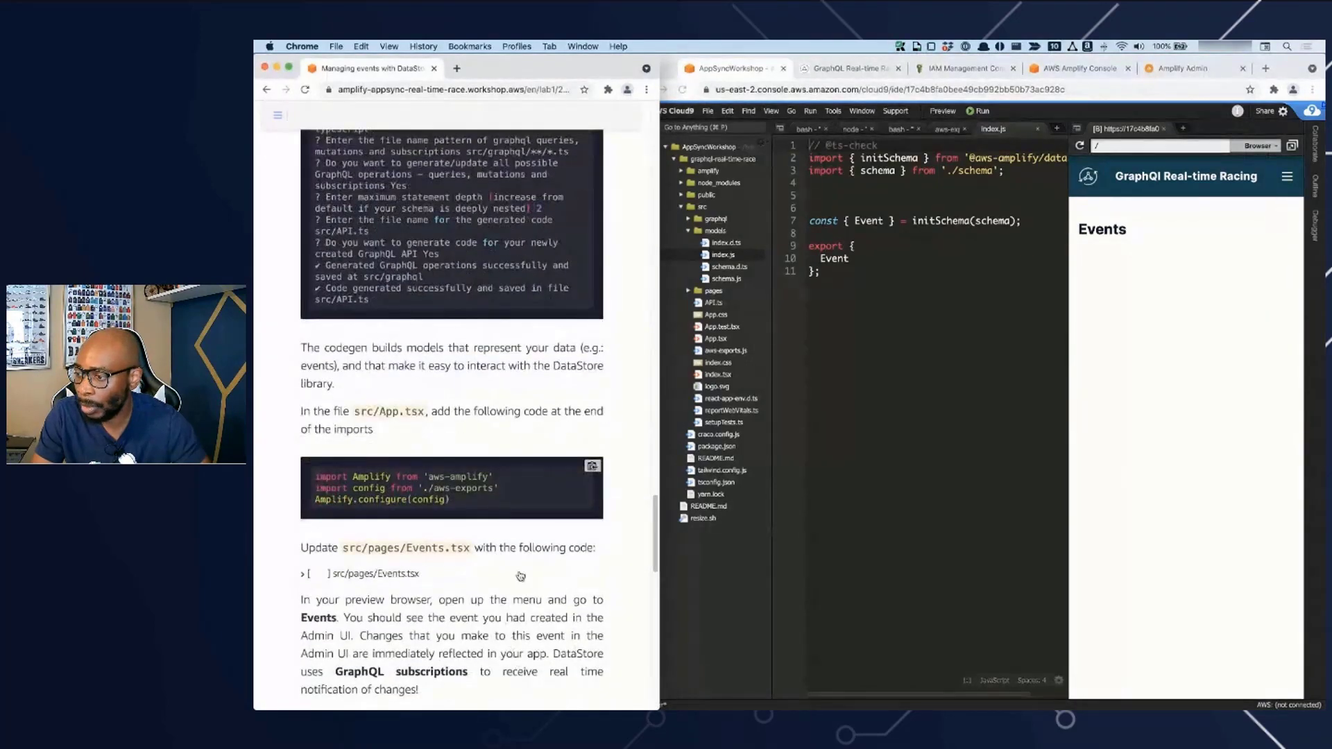
{"action": "left_click", "coordinate": [594, 468]}
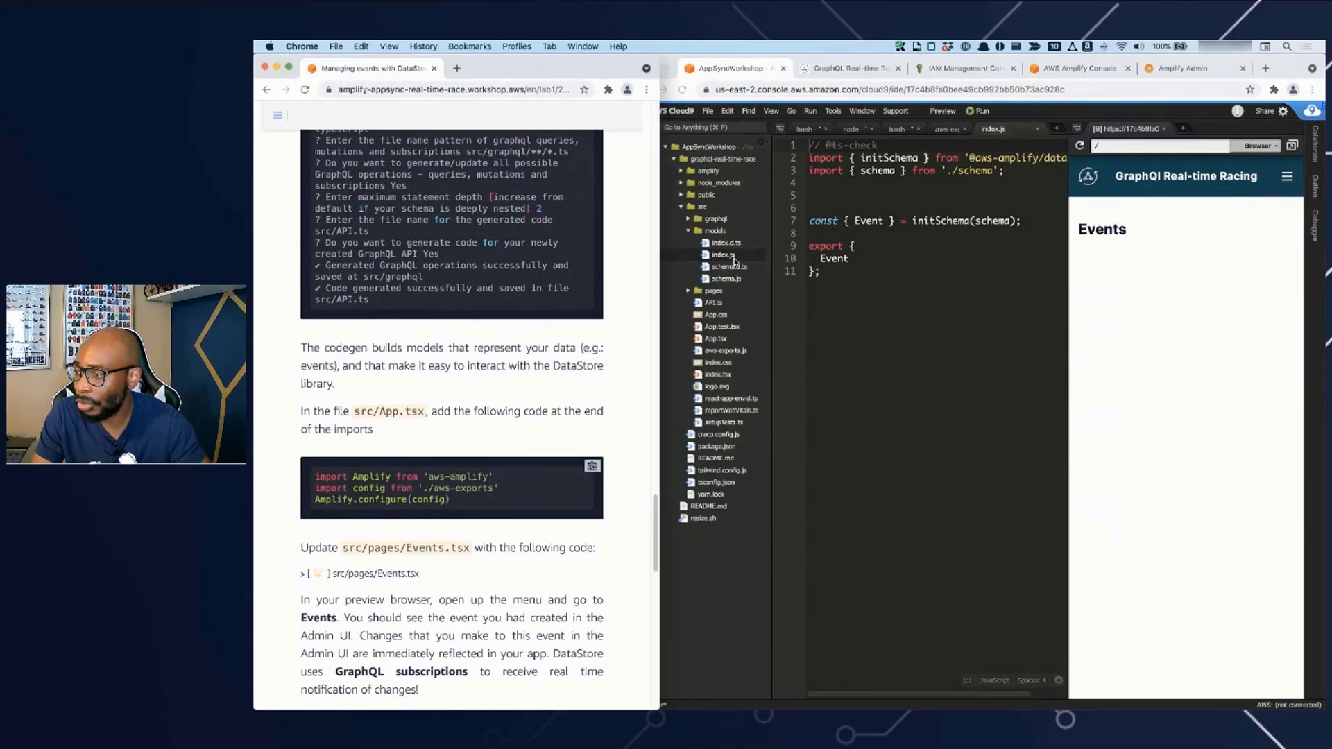
{"action": "double_click", "coordinate": [718, 342]}
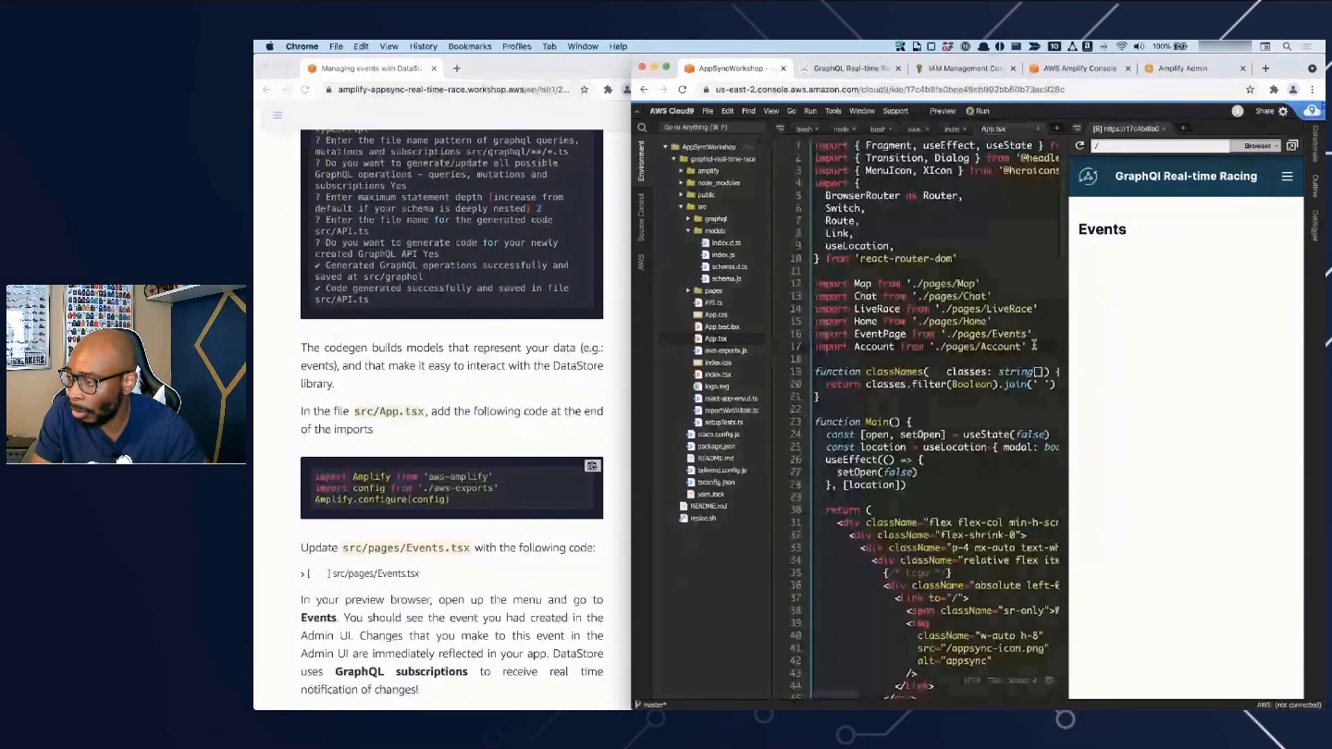
{"action": "left_click", "coordinate": [1034, 344]}
{"action": "key", "text": "super+v"}
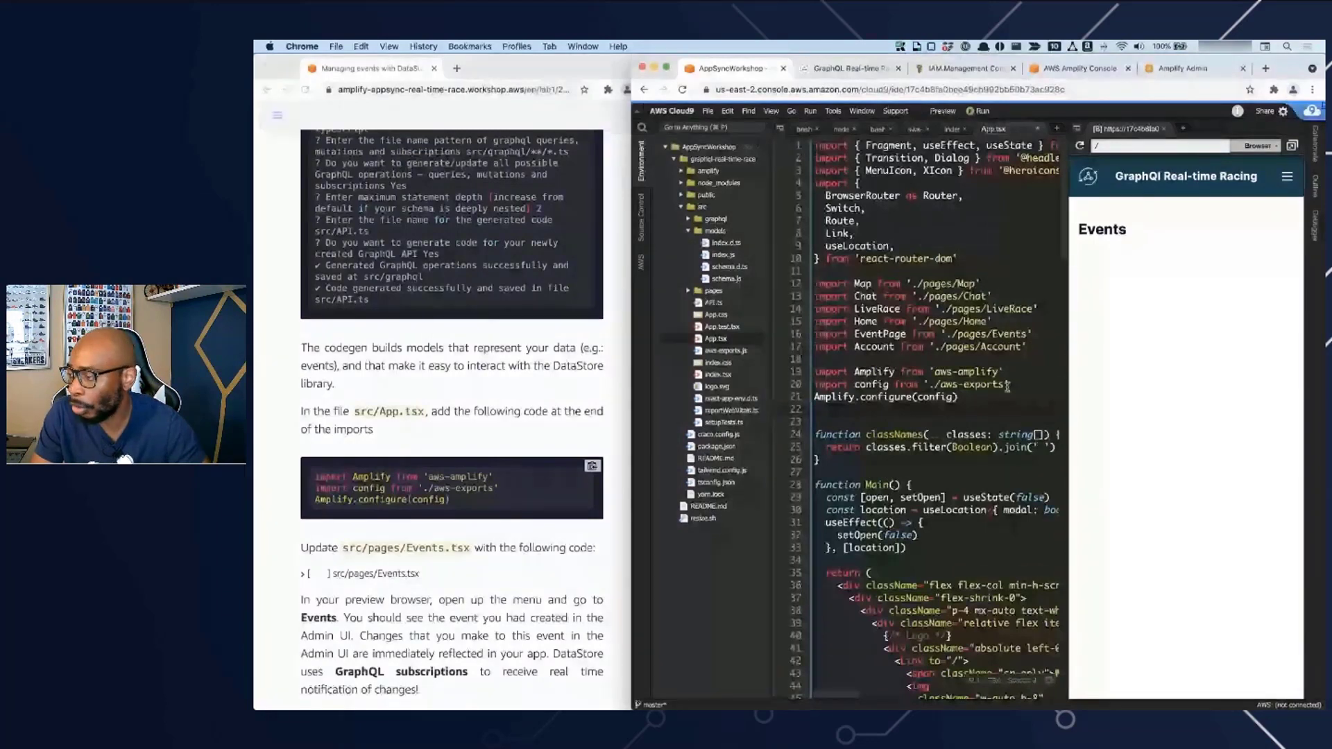
{"action": "key", "text": "super+s"}
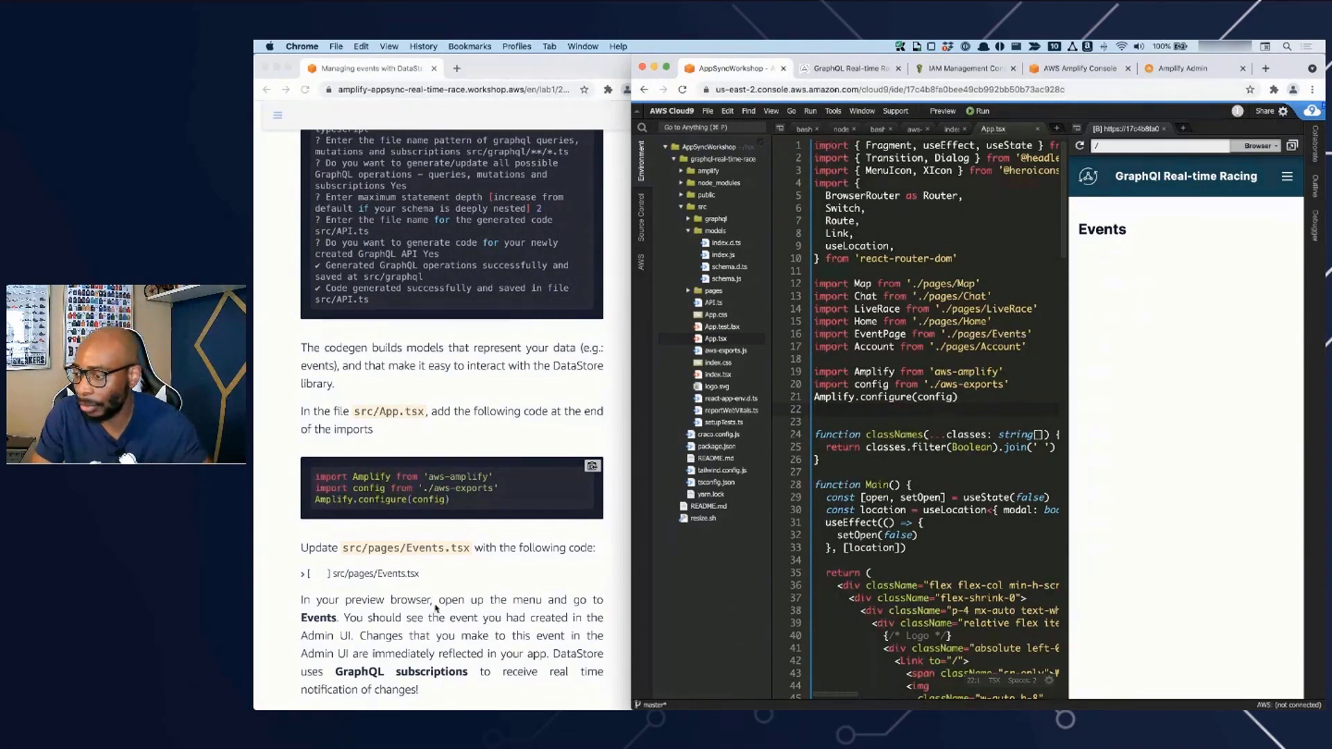
- Expand the src/pages/Events.tsx code sample in the workshop guide, copy its code and collapse the sample again
{"action": "left_click", "coordinate": [486, 580]}
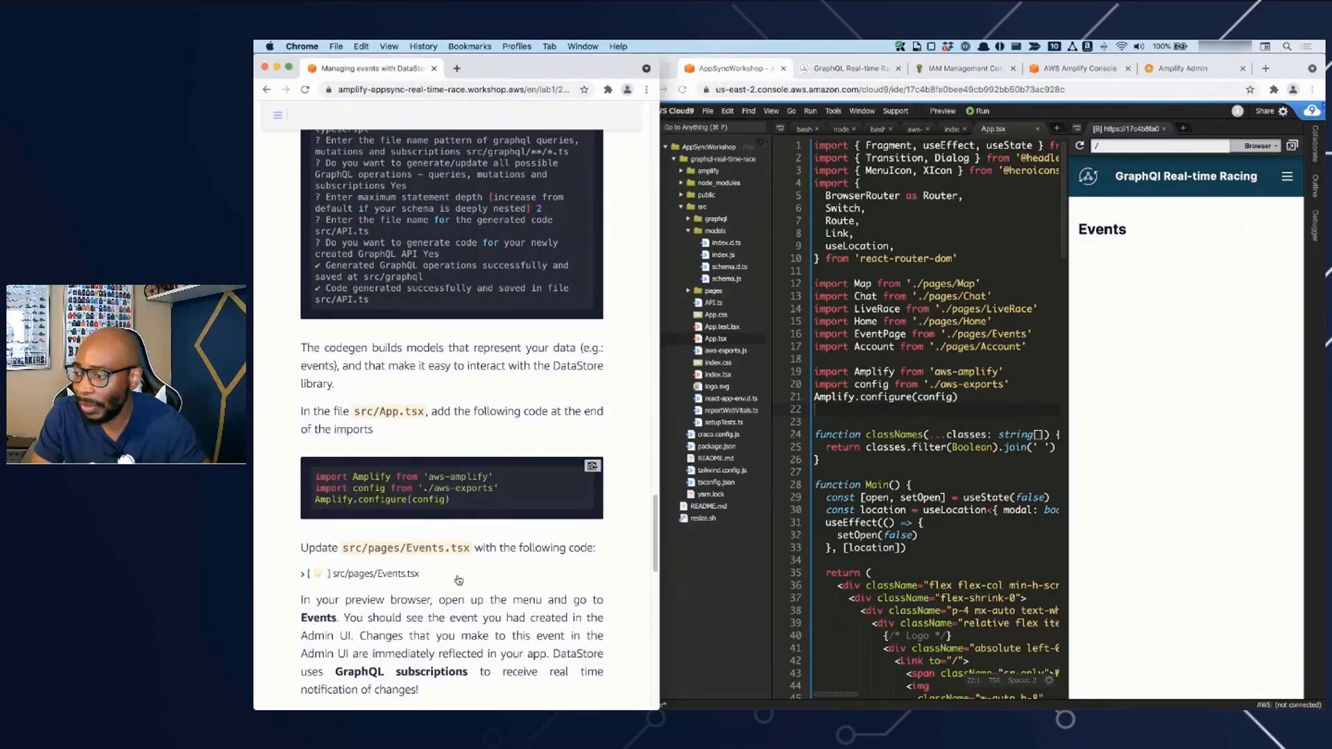
{"action": "scroll", "coordinate": [460, 581], "scroll_direction": "down", "scroll_amount": 1}
{"action": "left_click", "coordinate": [410, 573]}
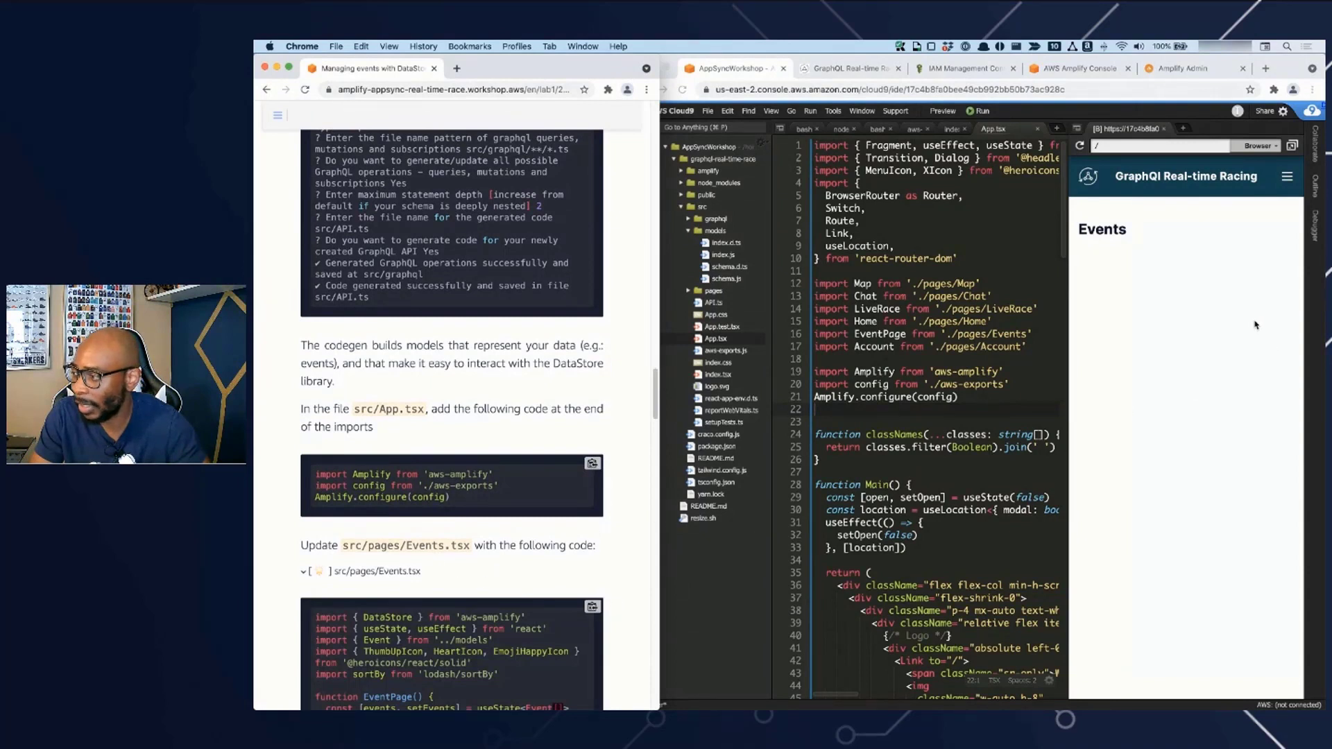
{"action": "left_click", "coordinate": [1191, 319]}
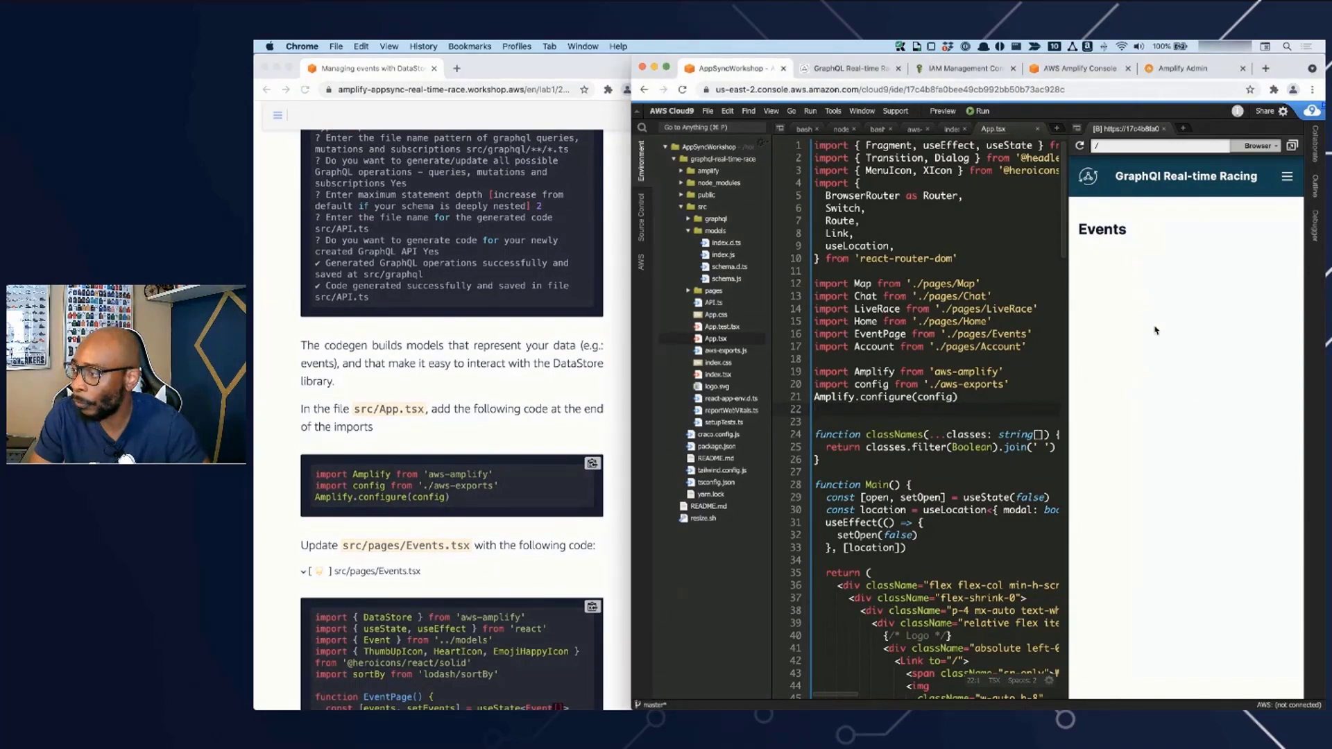
{"action": "left_click", "coordinate": [477, 595]}
{"action": "left_click", "coordinate": [593, 608]}
{"action": "left_click", "coordinate": [355, 573]}
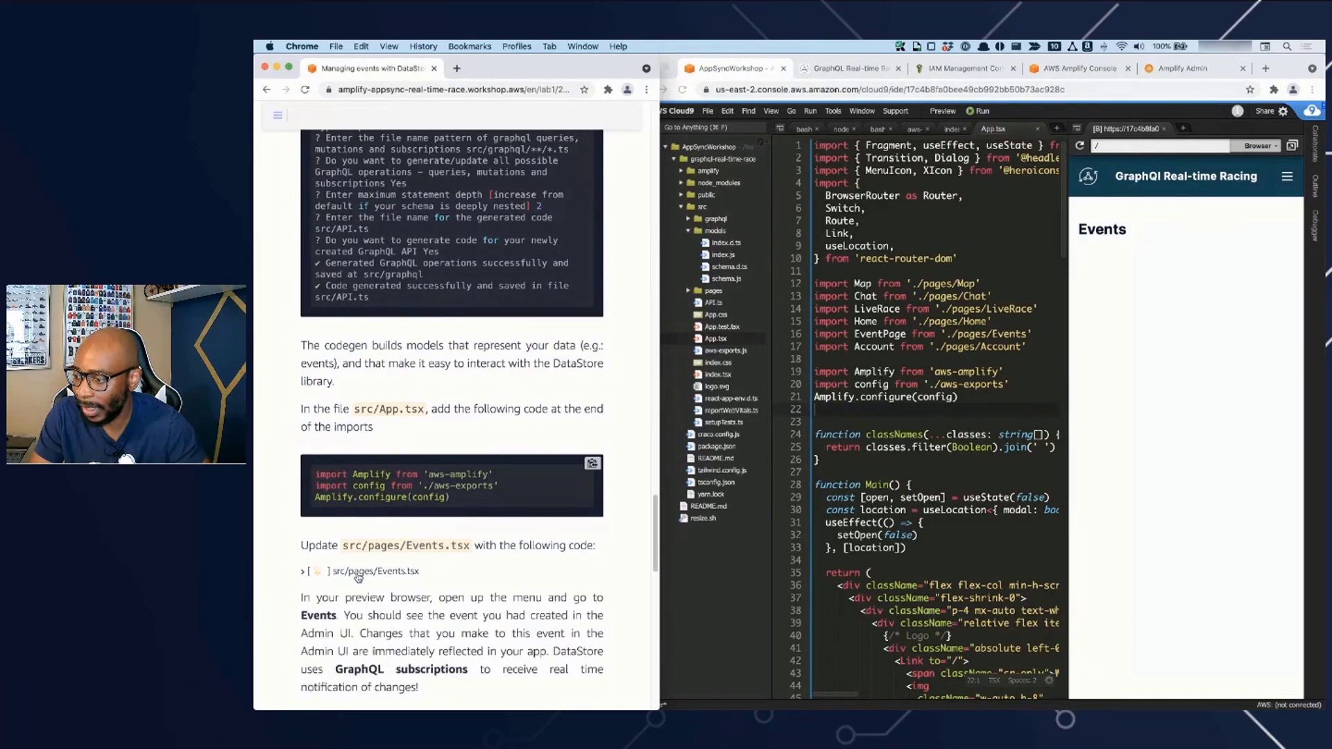
{"action": "left_click", "coordinate": [377, 573]}
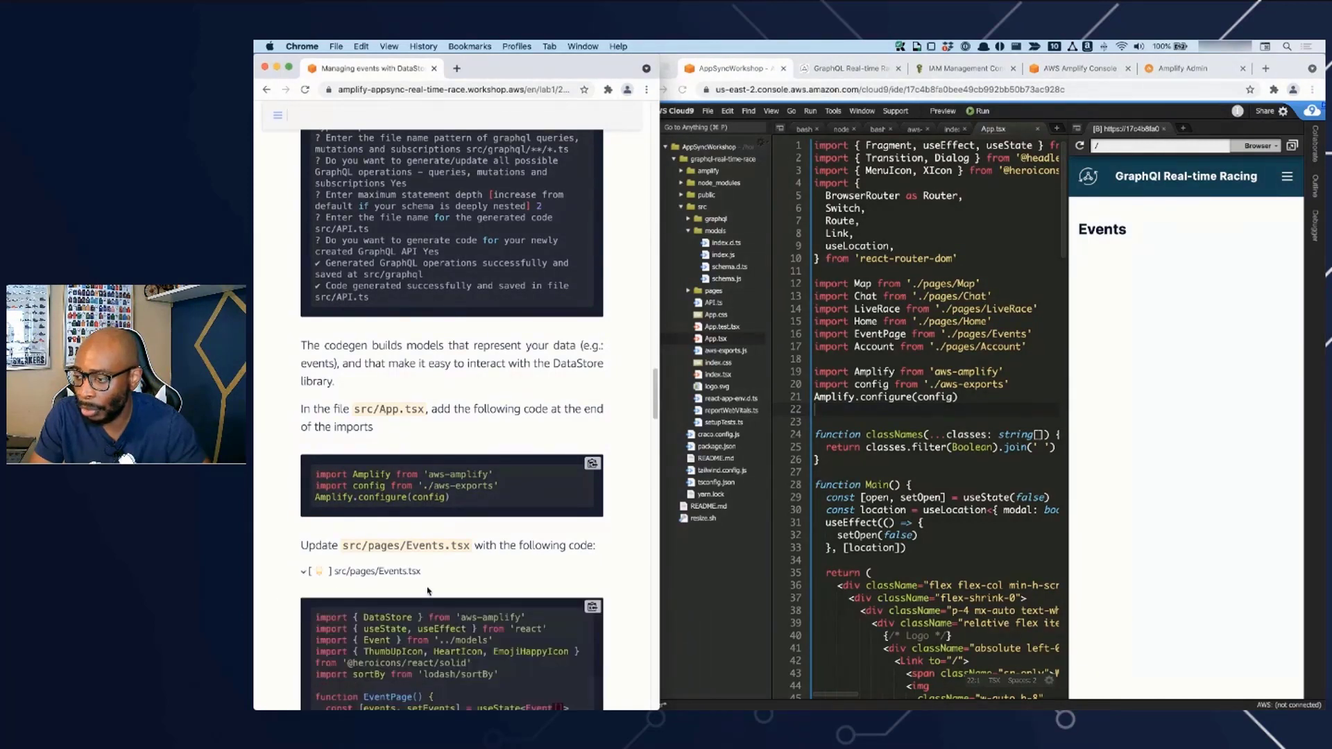
{"action": "left_click", "coordinate": [593, 608]}
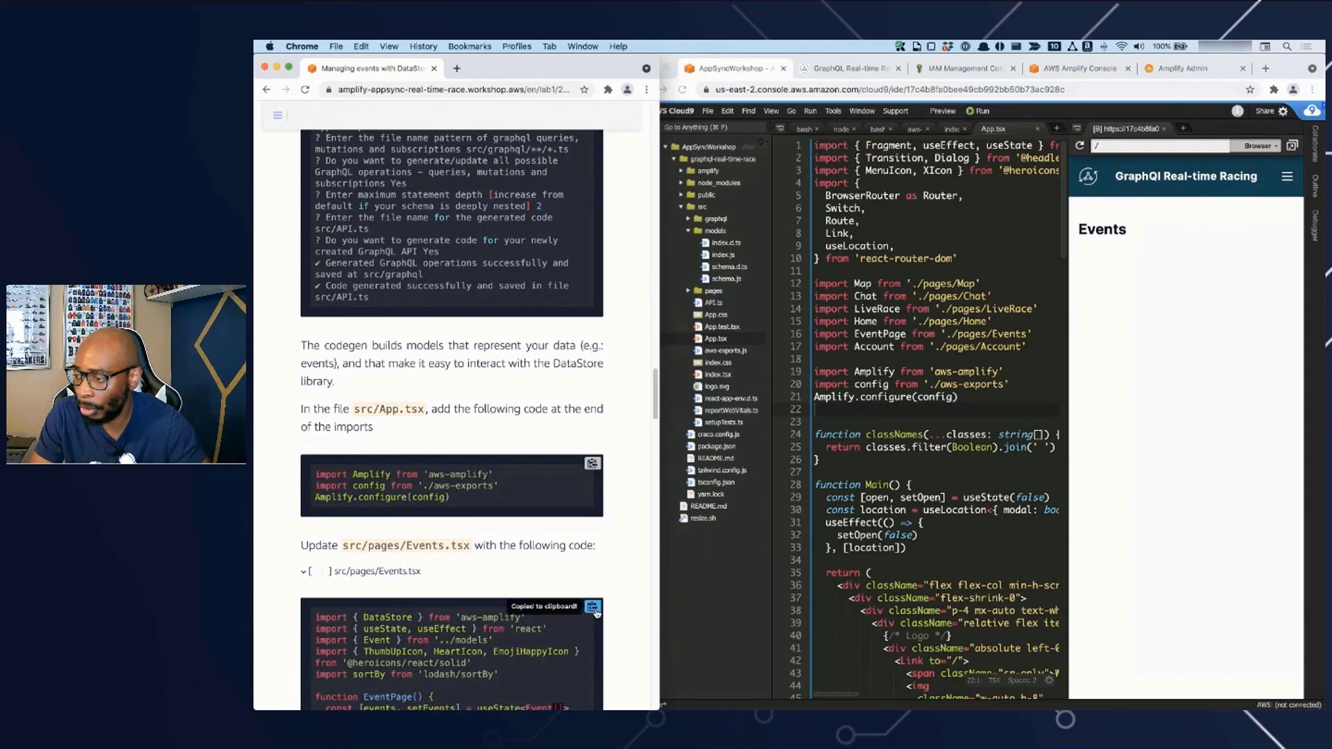
{"action": "left_click", "coordinate": [406, 576]}
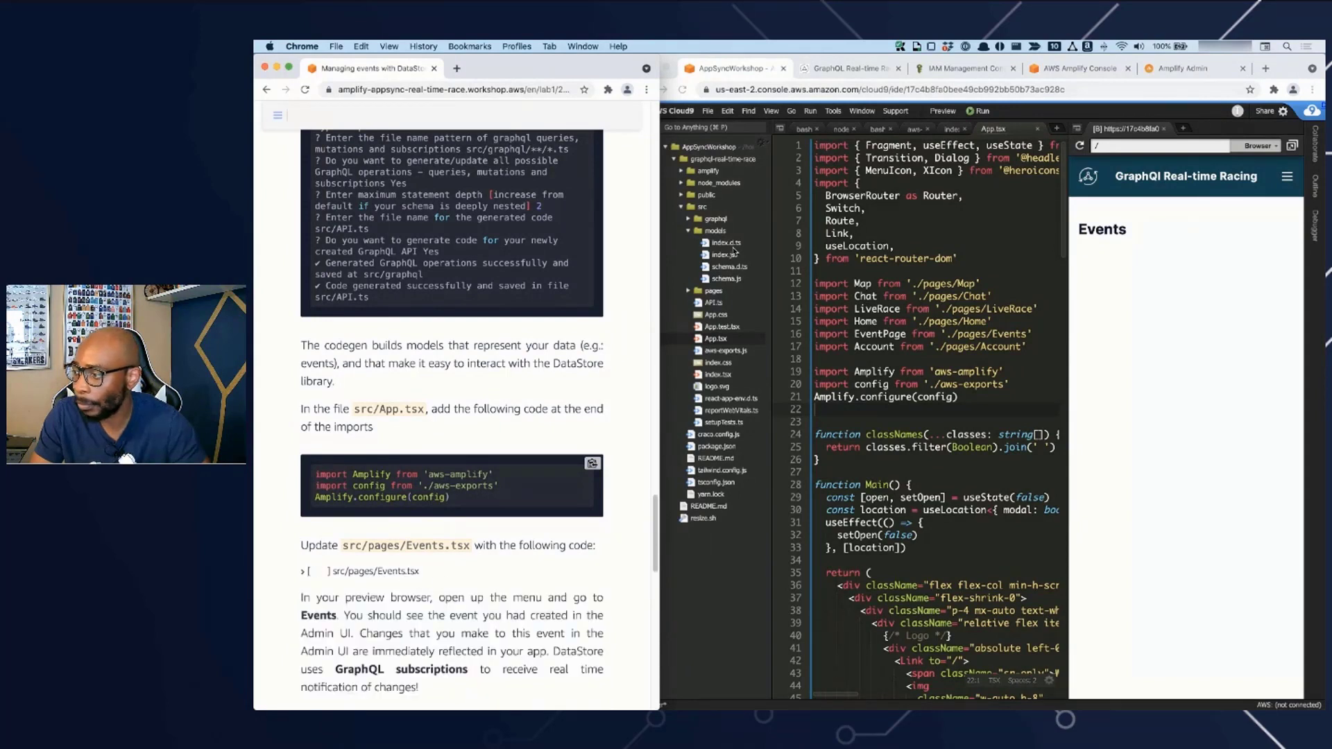
- Replace the whole content of src/pages/Events.tsx with the copied code, save it and widen the Cloud9 window
{"action": "double_click", "coordinate": [724, 292]}
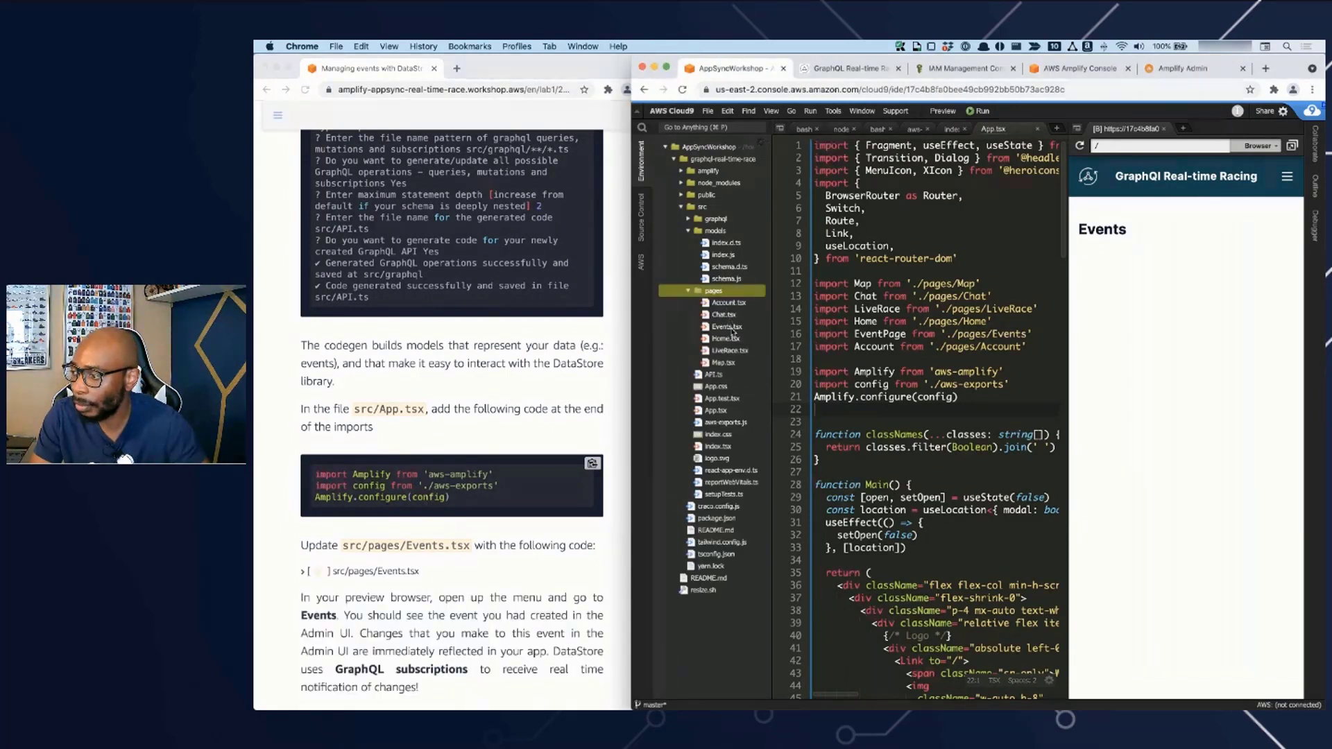
{"action": "double_click", "coordinate": [727, 327]}
{"action": "key", "text": "super+a"}
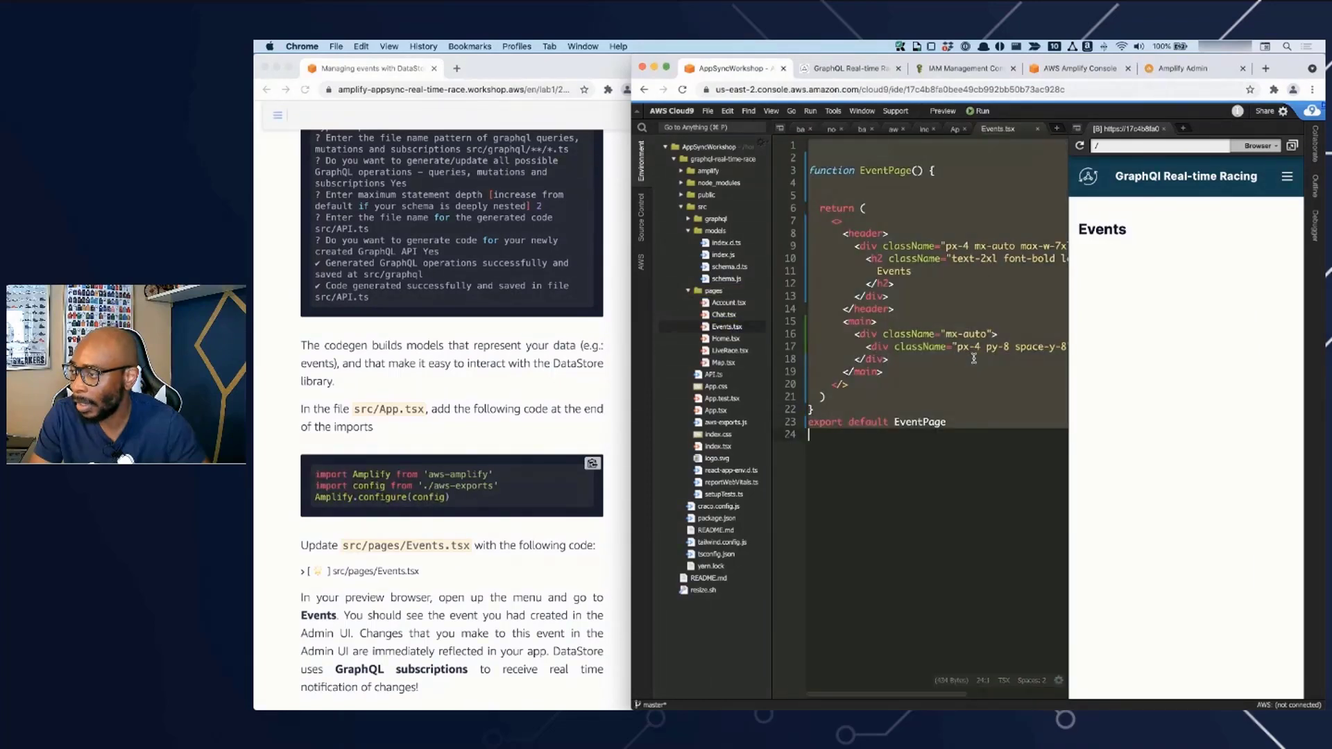
{"action": "key", "text": "super+v"}
{"action": "key", "text": "super+s"}
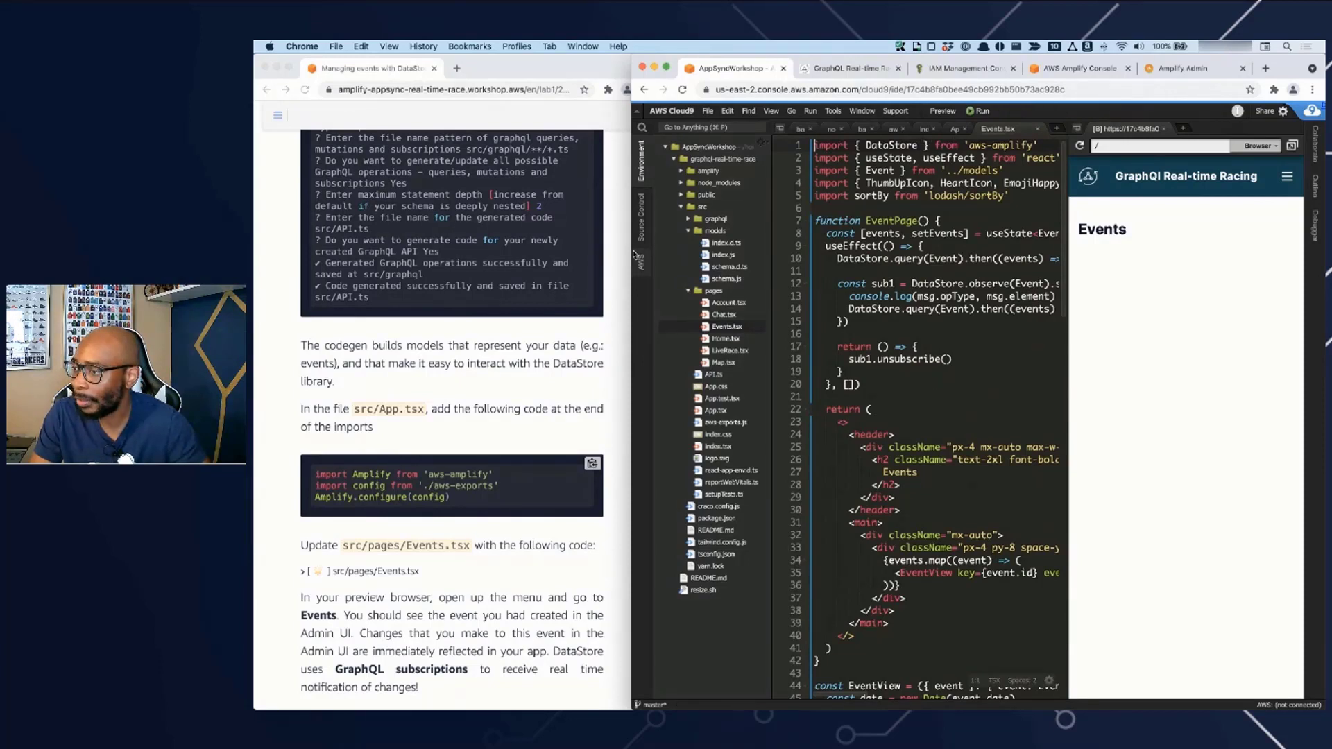
{"action": "left_click_drag", "start_coordinate": [632, 251], "coordinate": [321, 233]}
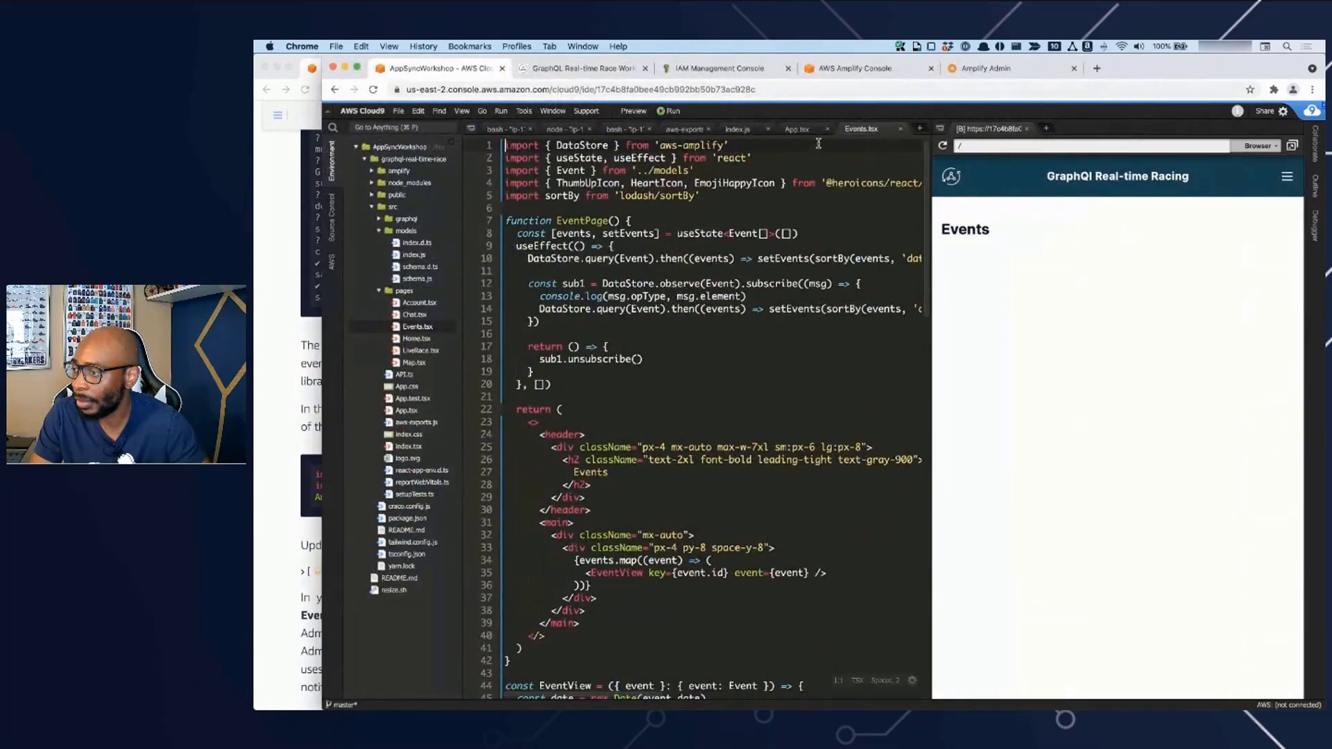
- Check the terminal and development server output, then reload the app preview
{"action": "left_click", "coordinate": [621, 132]}
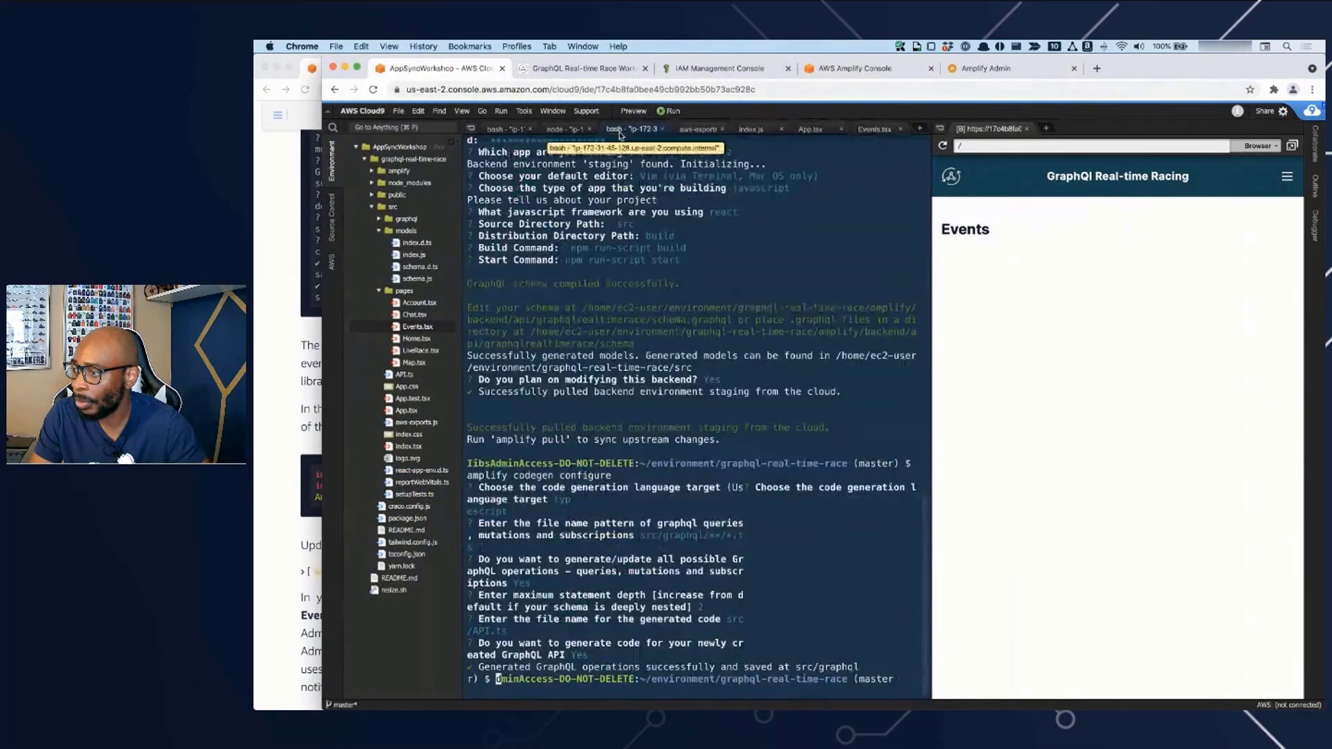
{"action": "left_click", "coordinate": [561, 131]}
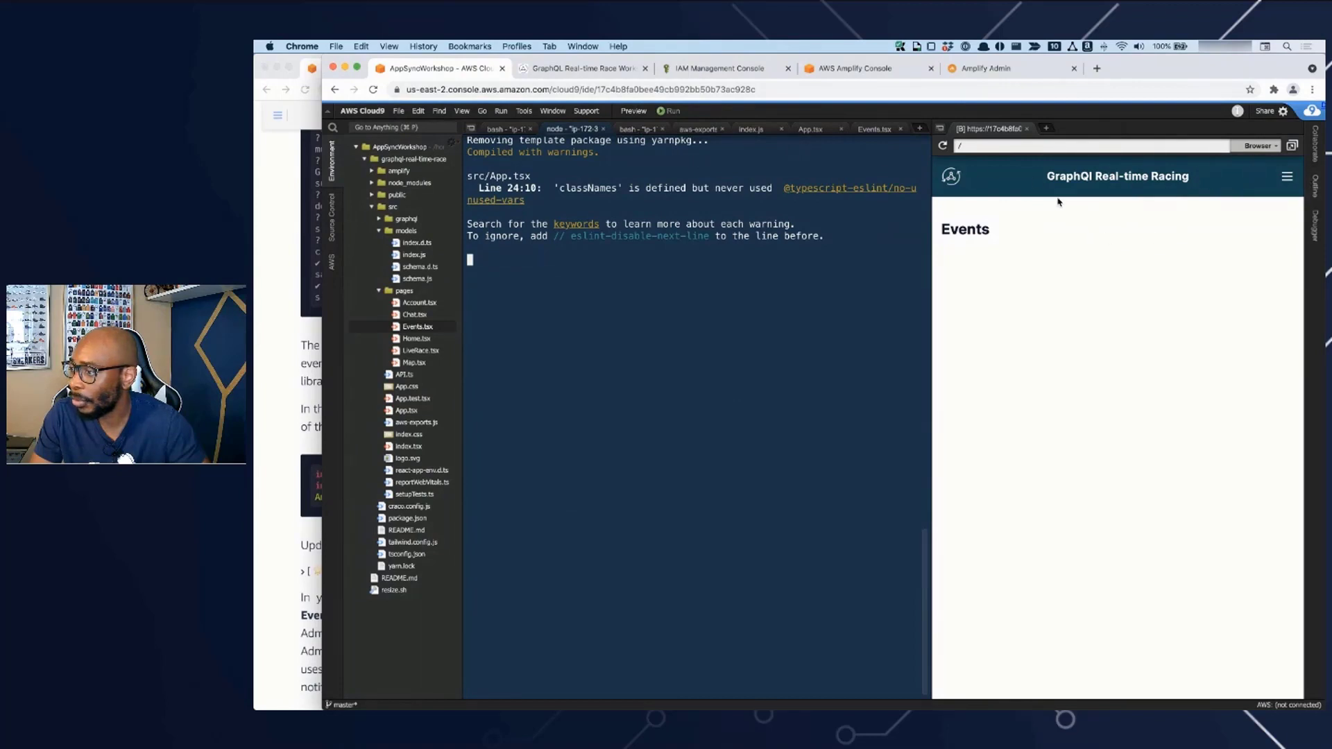
{"action": "left_click", "coordinate": [943, 147]}
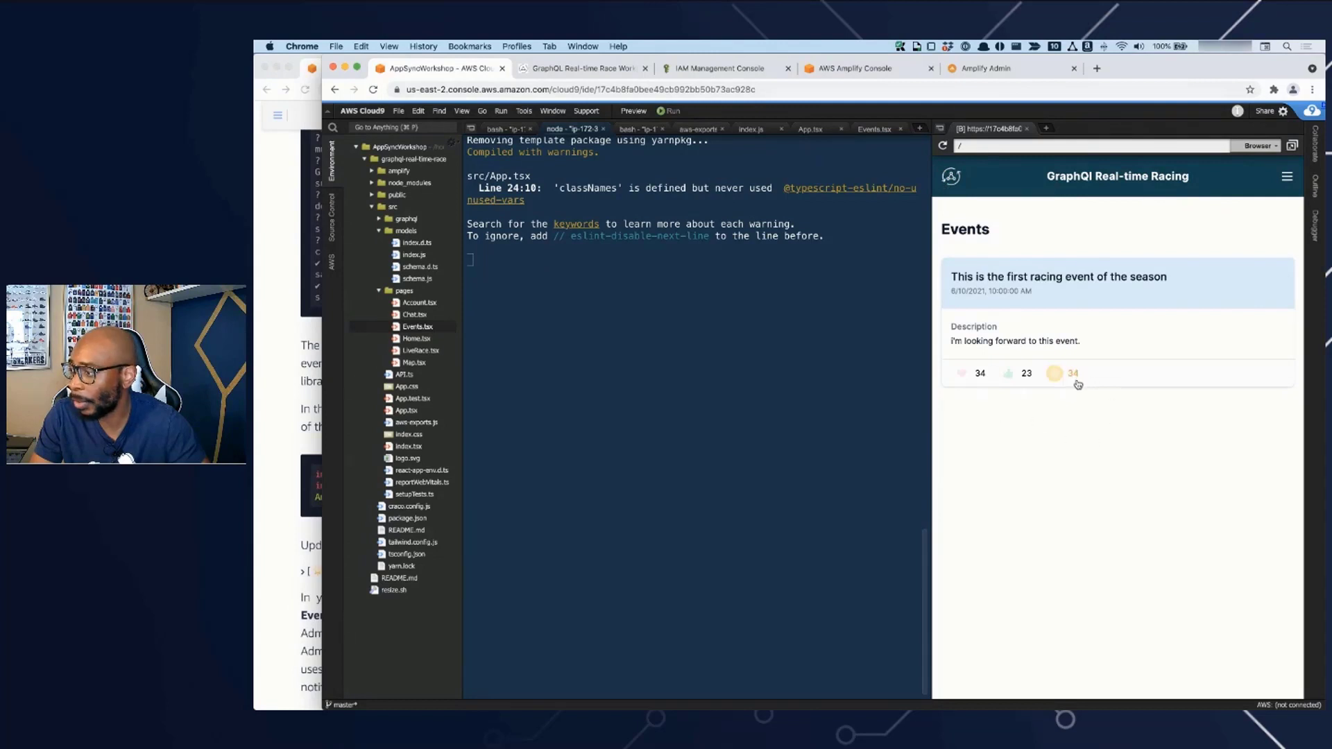
- Return to Events.tsx and widen the editor pane beside the app preview so the full DataStore code lines fit
{"action": "left_click", "coordinate": [872, 130]}
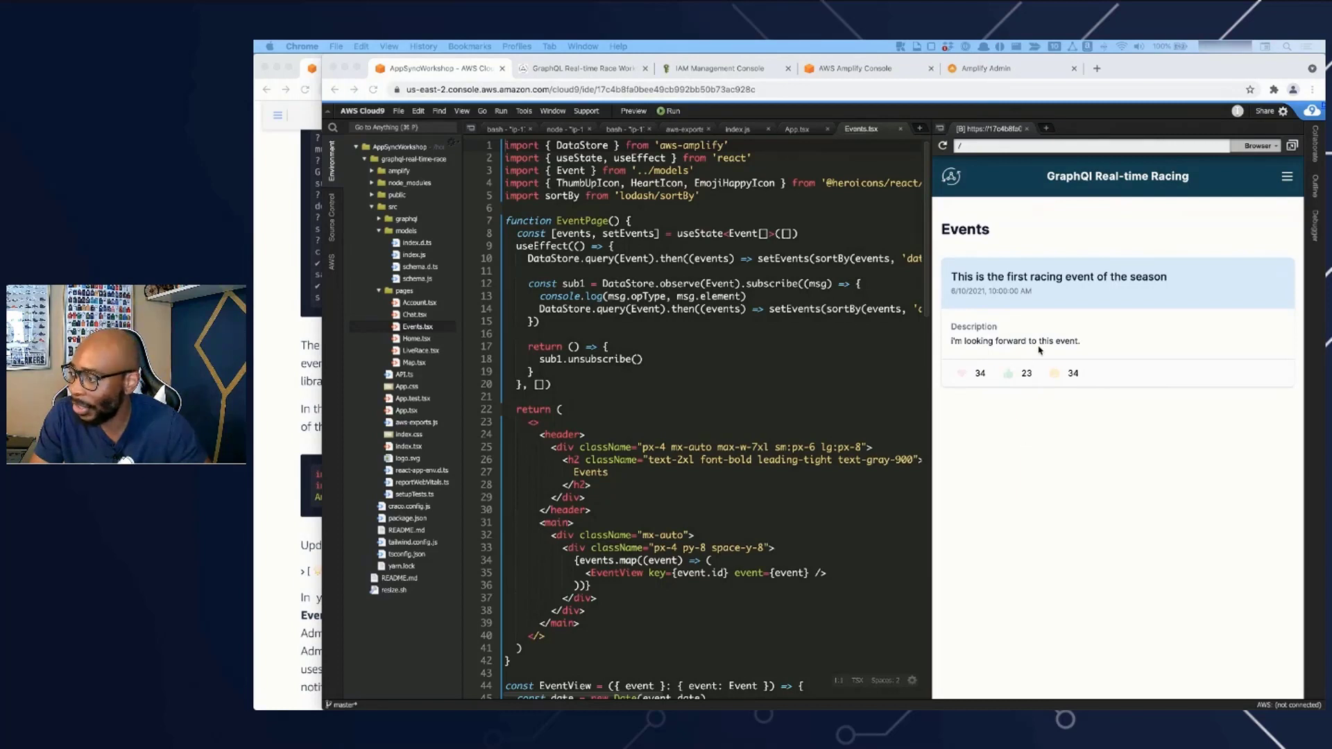
{"action": "left_click", "coordinate": [740, 400]}
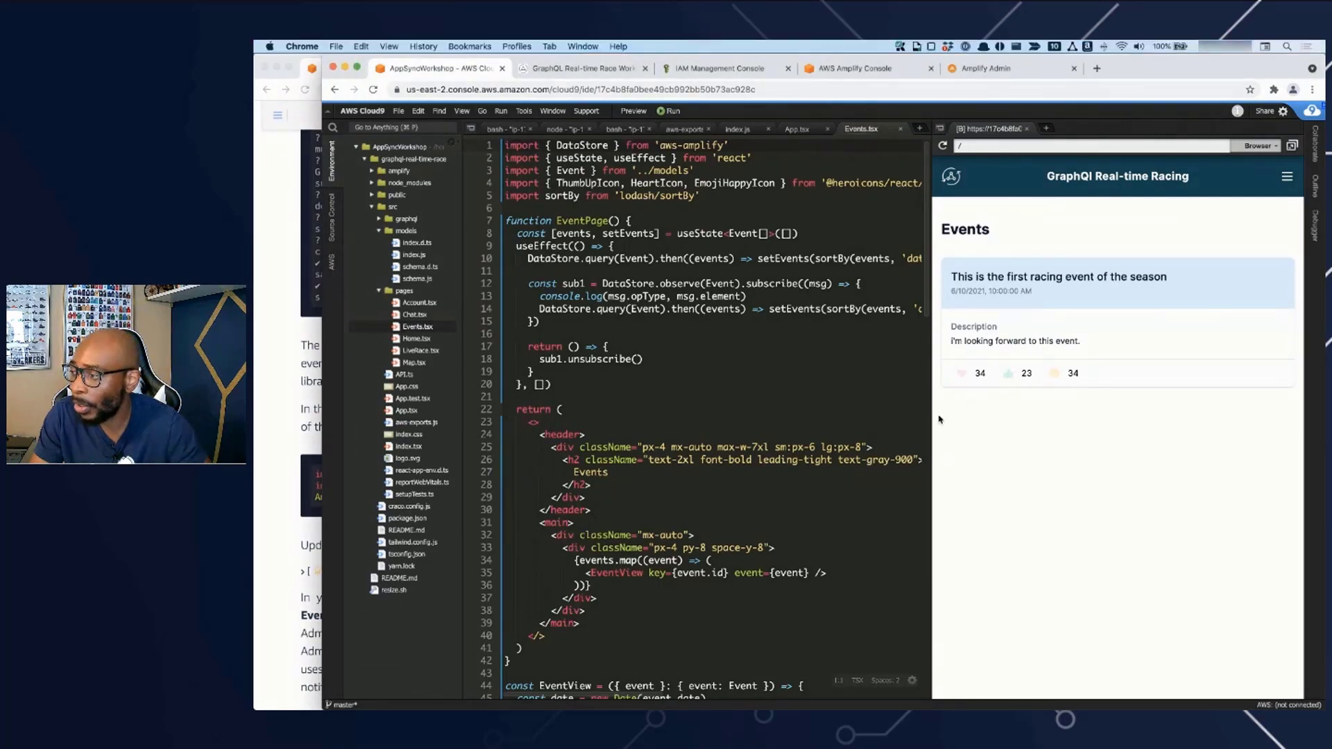
{"action": "left_click_drag", "start_coordinate": [1016, 419], "coordinate": [1068, 419]}
{"action": "left_click", "coordinate": [626, 376]}
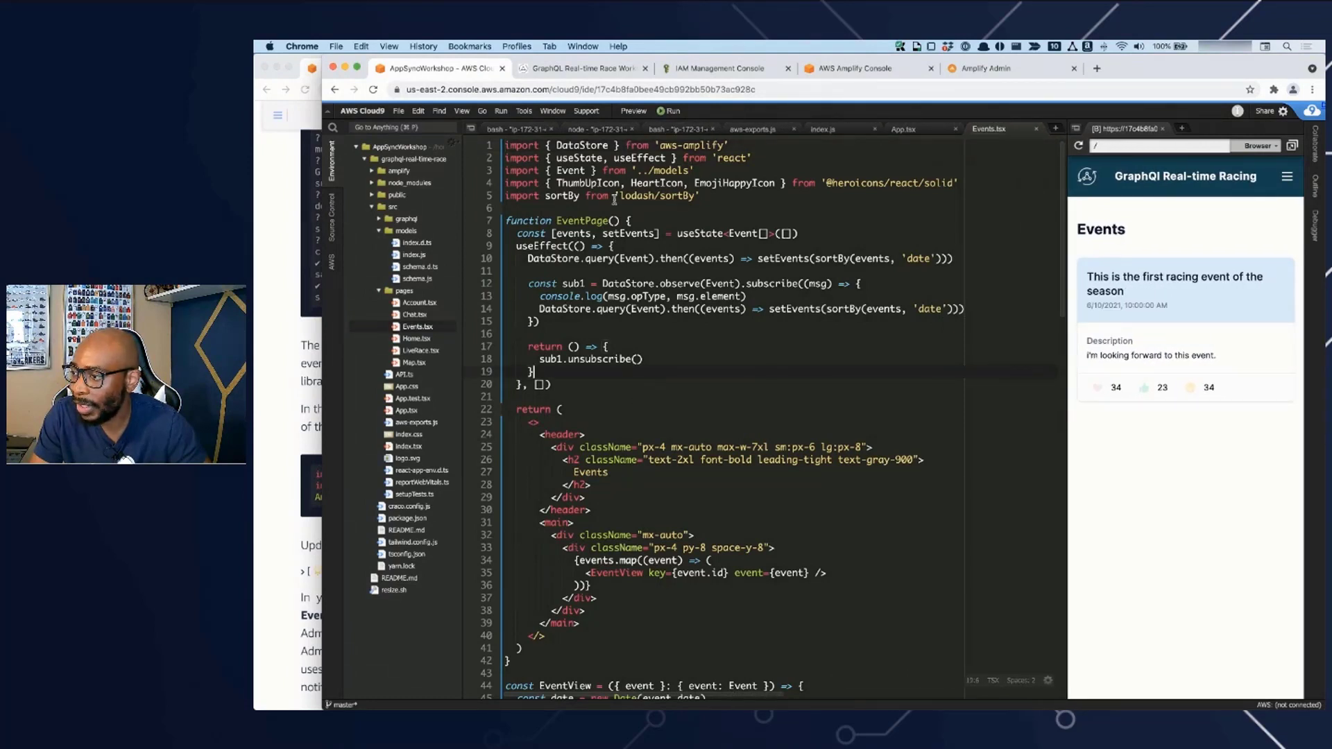
{"action": "left_click", "coordinate": [676, 358]}
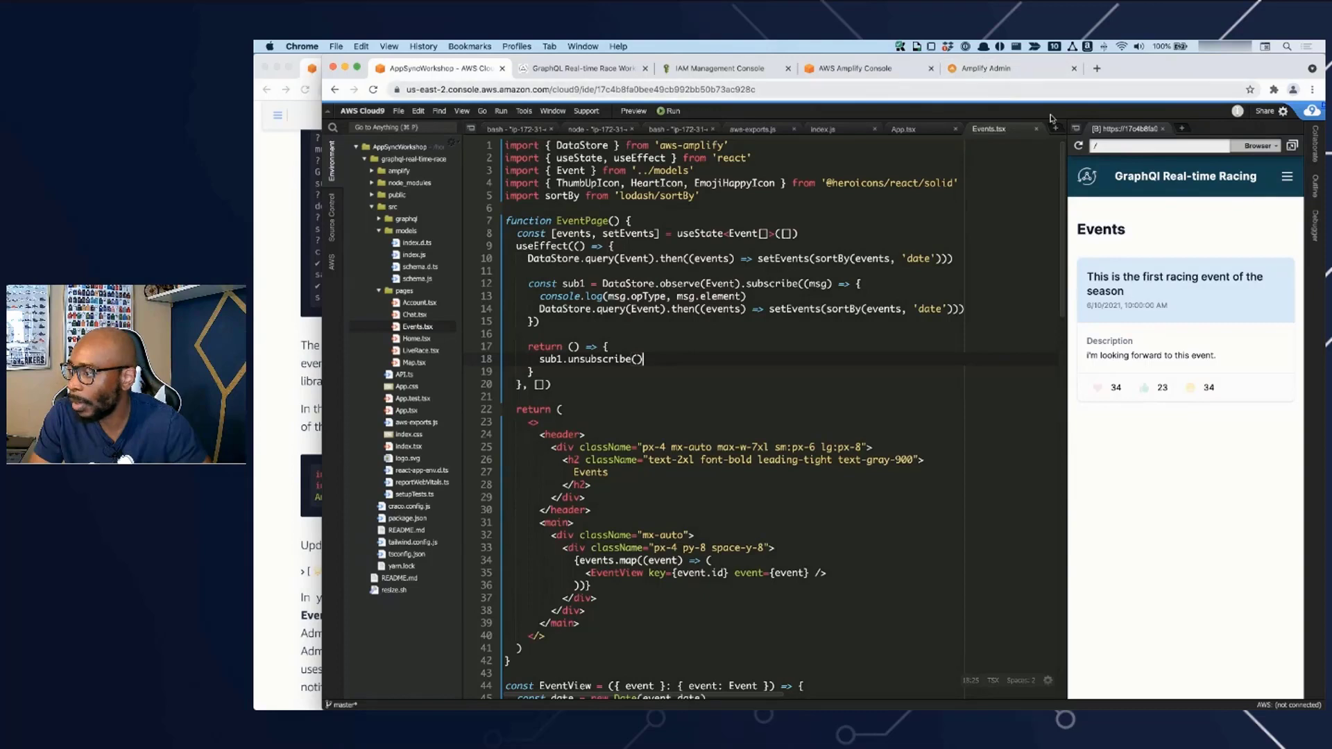
- In Amplify Admin UI, set the first racing event's heart value to 99 and save the event
{"action": "left_click", "coordinate": [1006, 73]}
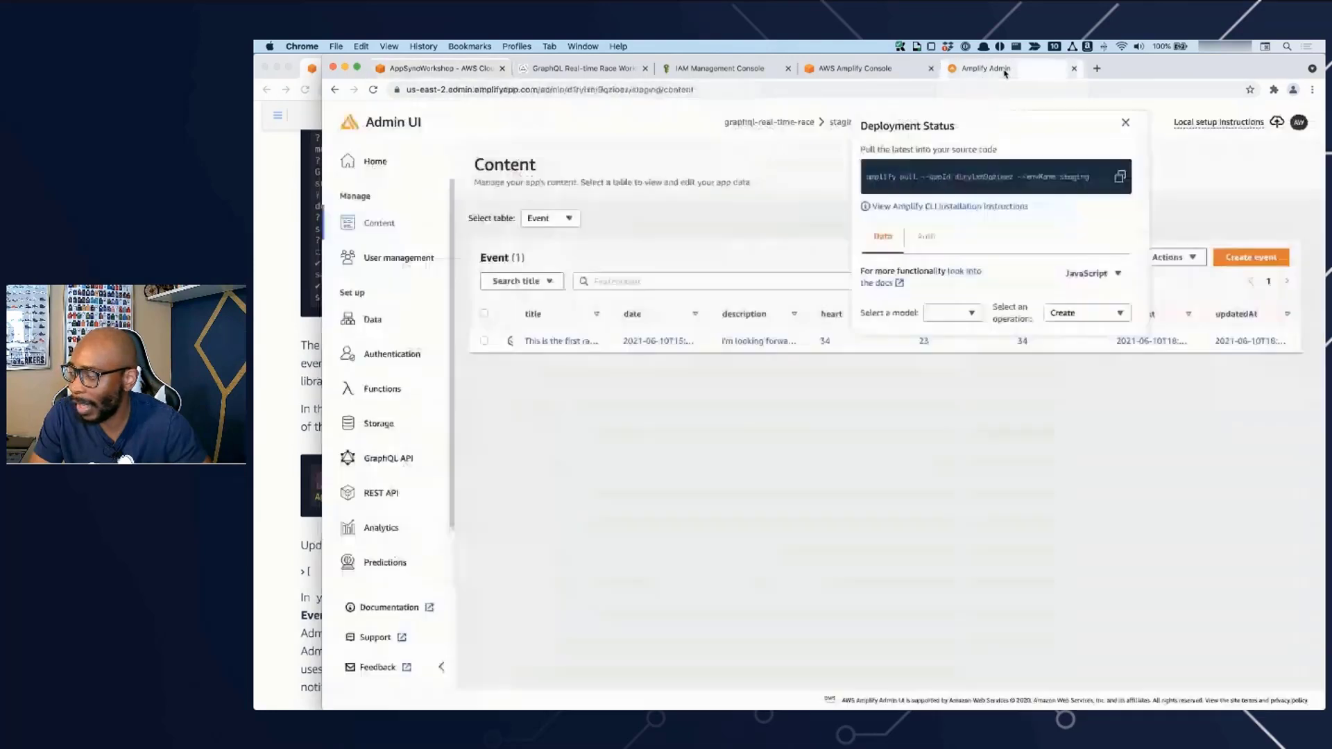
{"action": "left_click", "coordinate": [804, 428]}
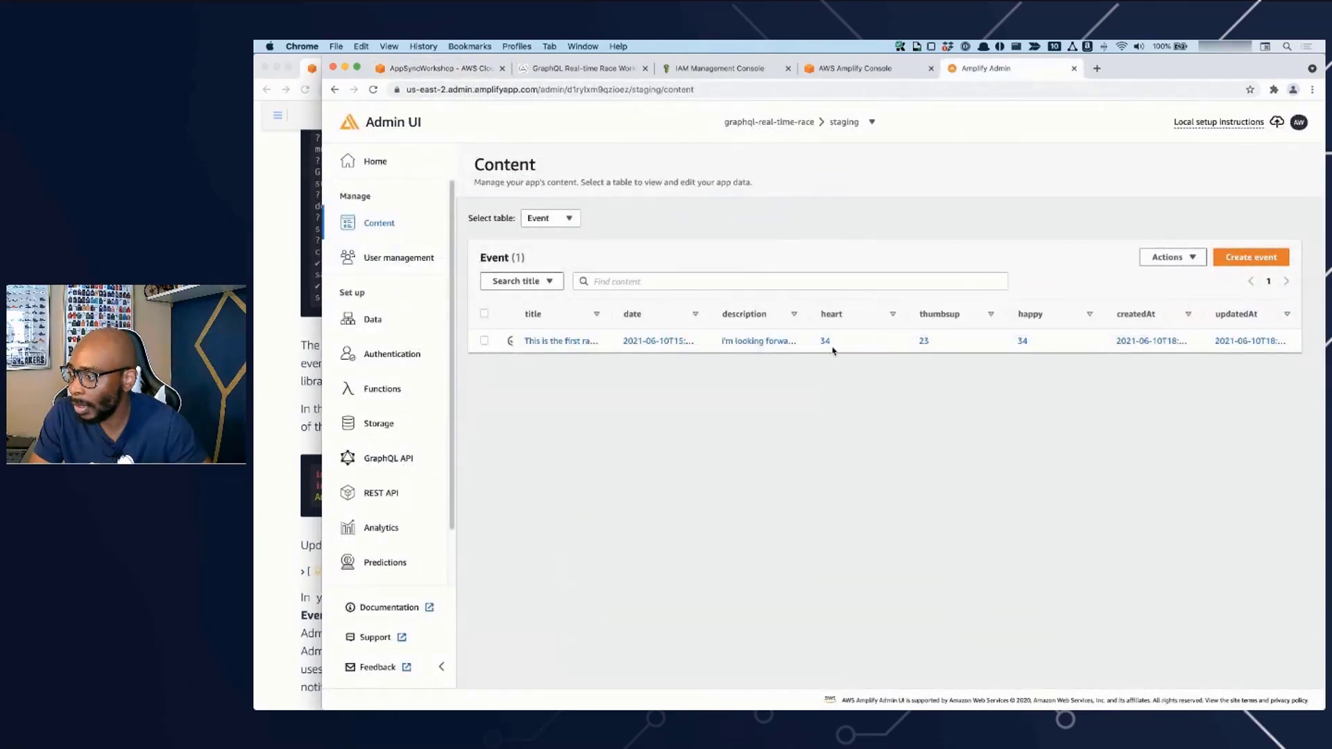
{"action": "left_click", "coordinate": [826, 344]}
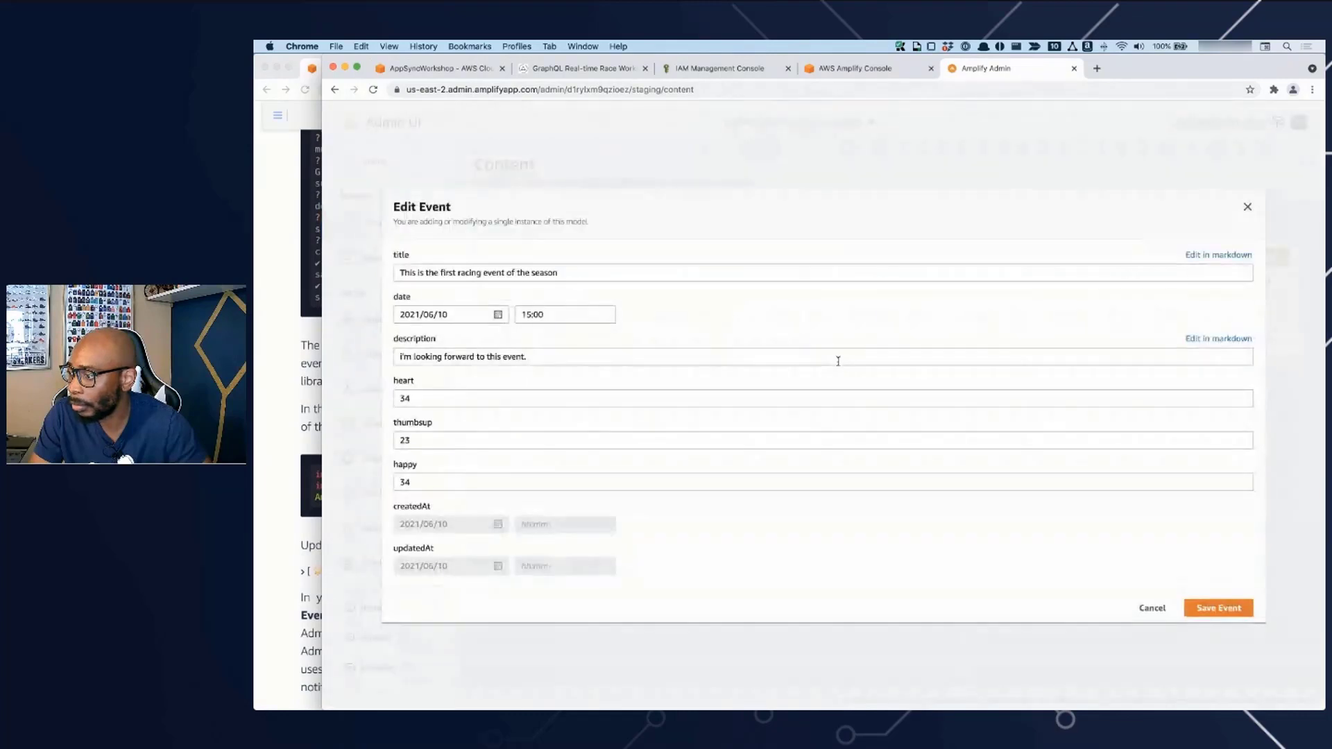
{"action": "left_click", "coordinate": [461, 398]}
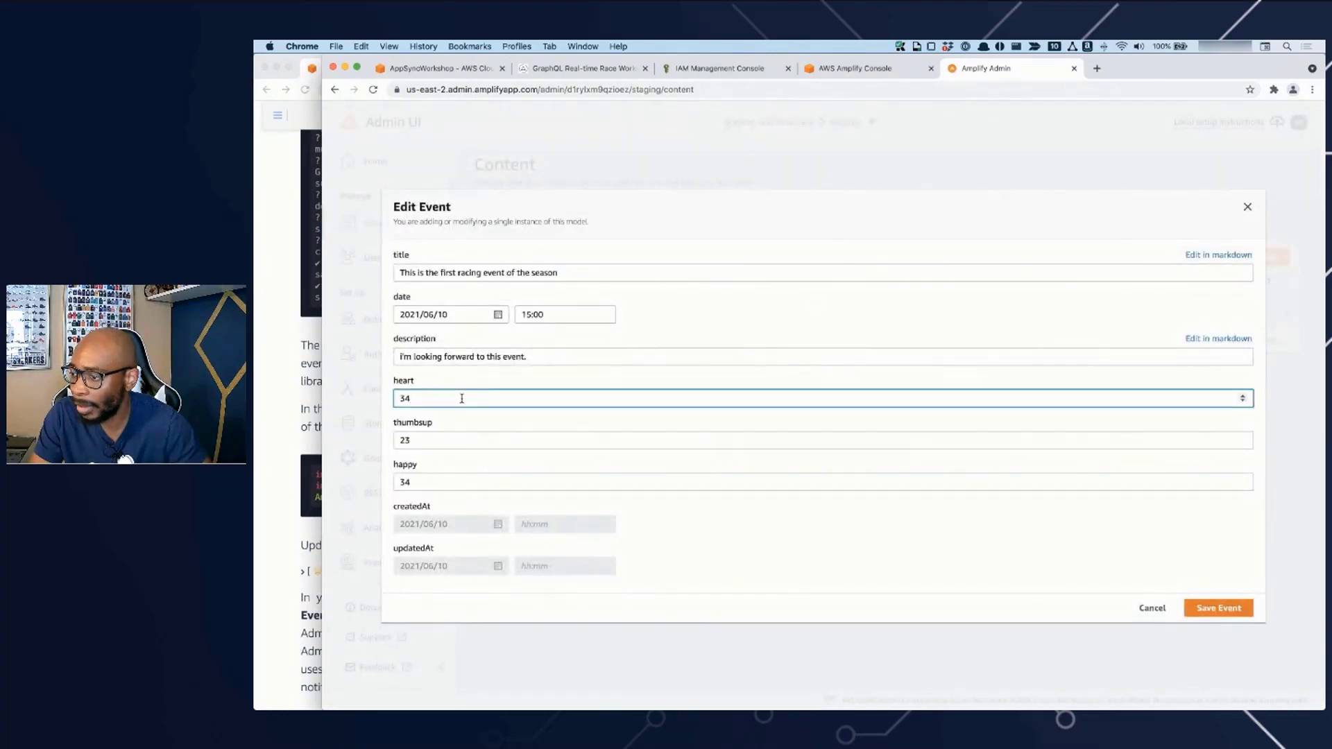
{"action": "double_click", "coordinate": [427, 399]}
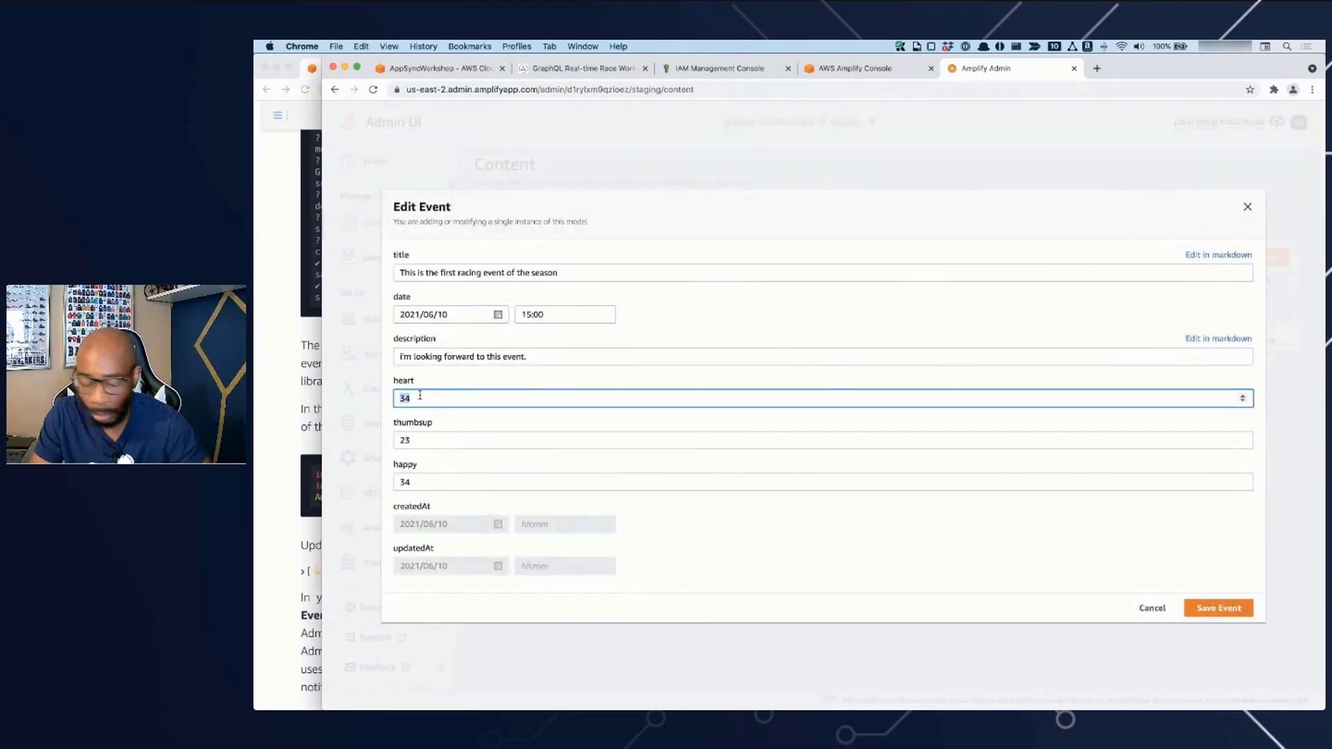
{"action": "type", "text": "99"}
{"action": "left_click", "coordinate": [1223, 609]}
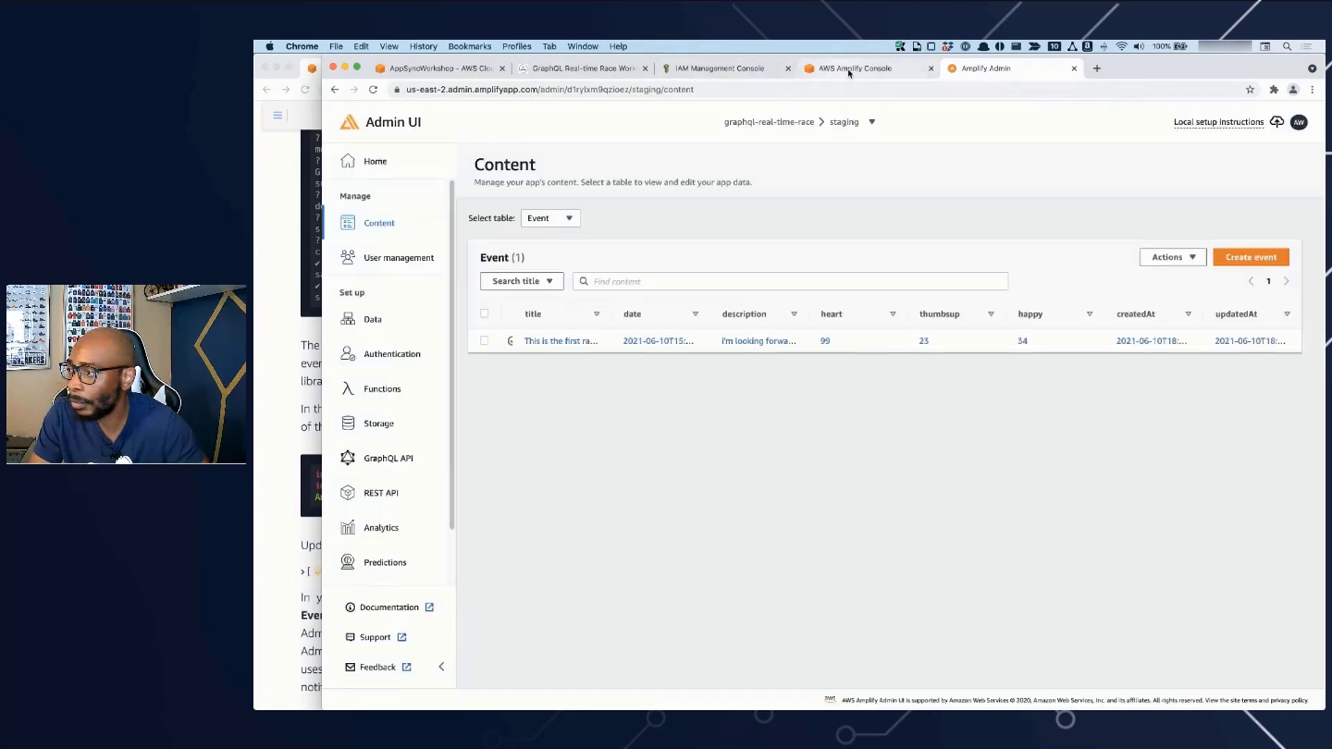
- Switch back to Cloud9 and check the event's heart count in the app preview
{"action": "left_click", "coordinate": [859, 68]}
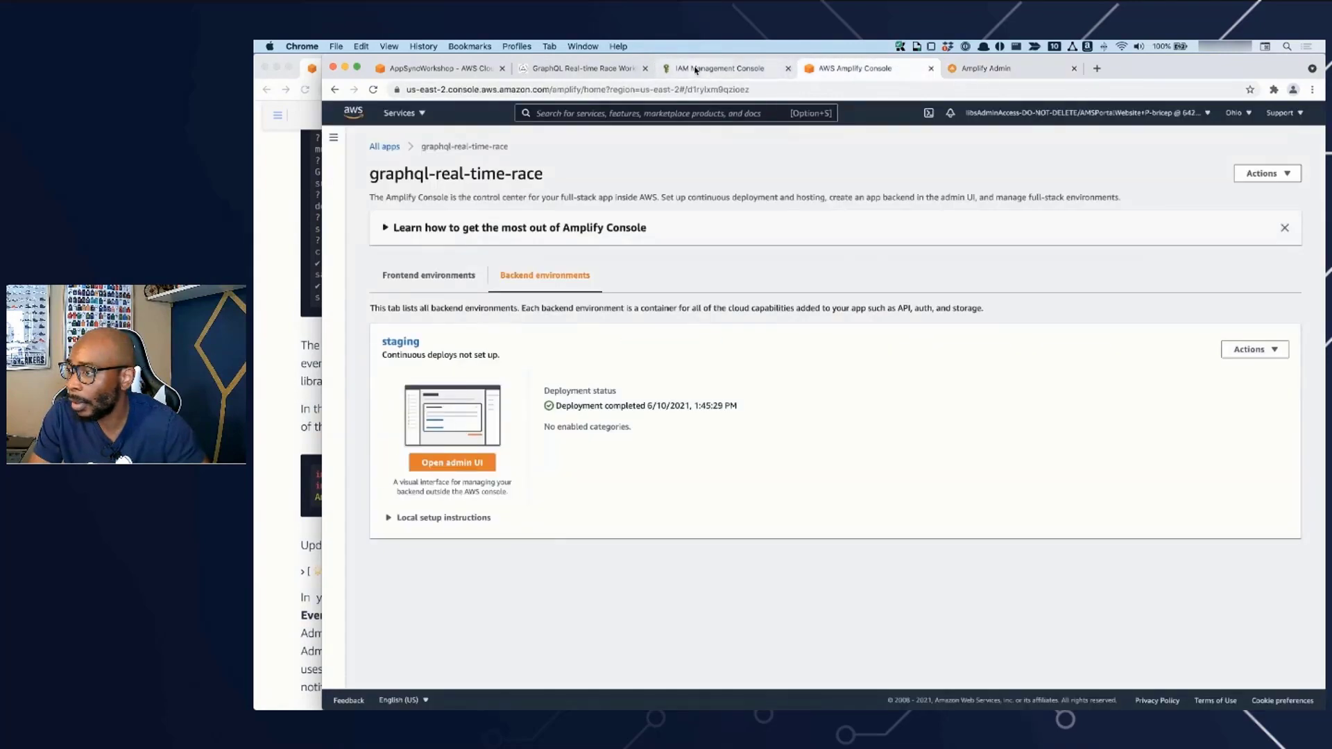
{"action": "left_click", "coordinate": [548, 69]}
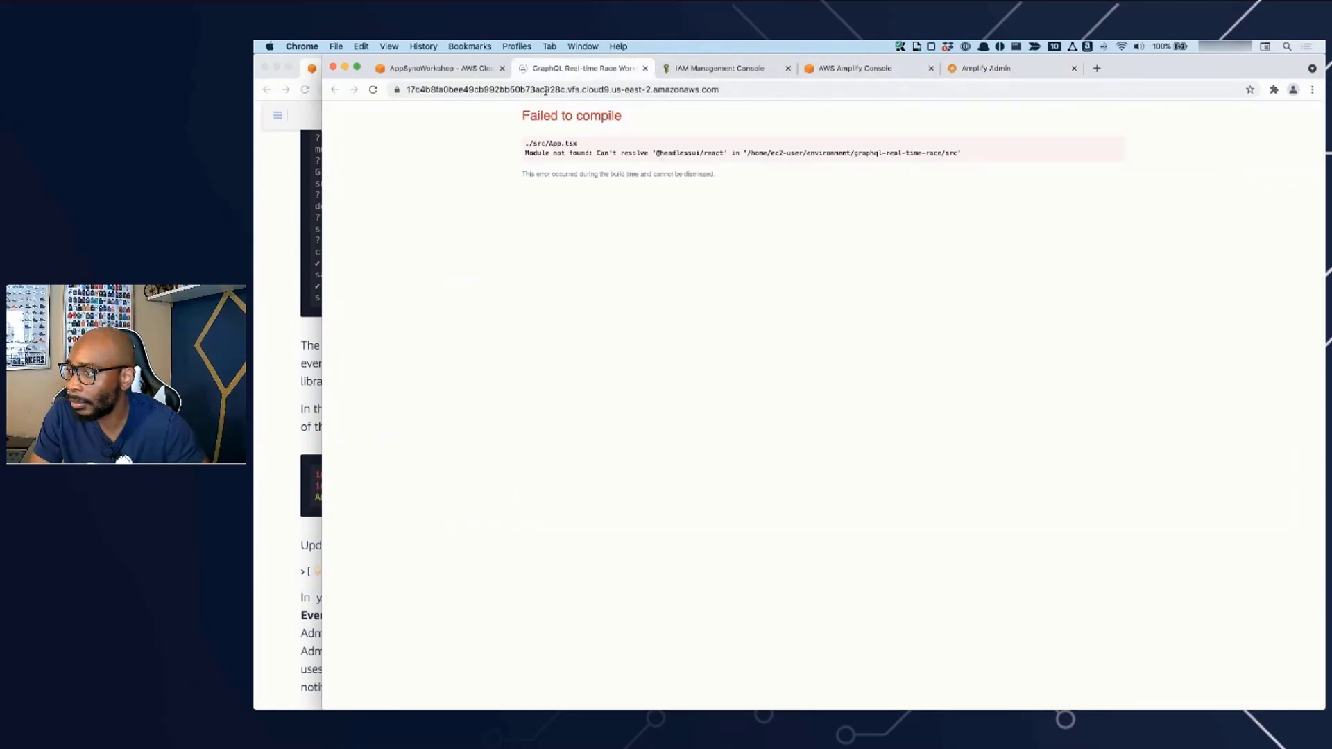
{"action": "left_click", "coordinate": [439, 67]}
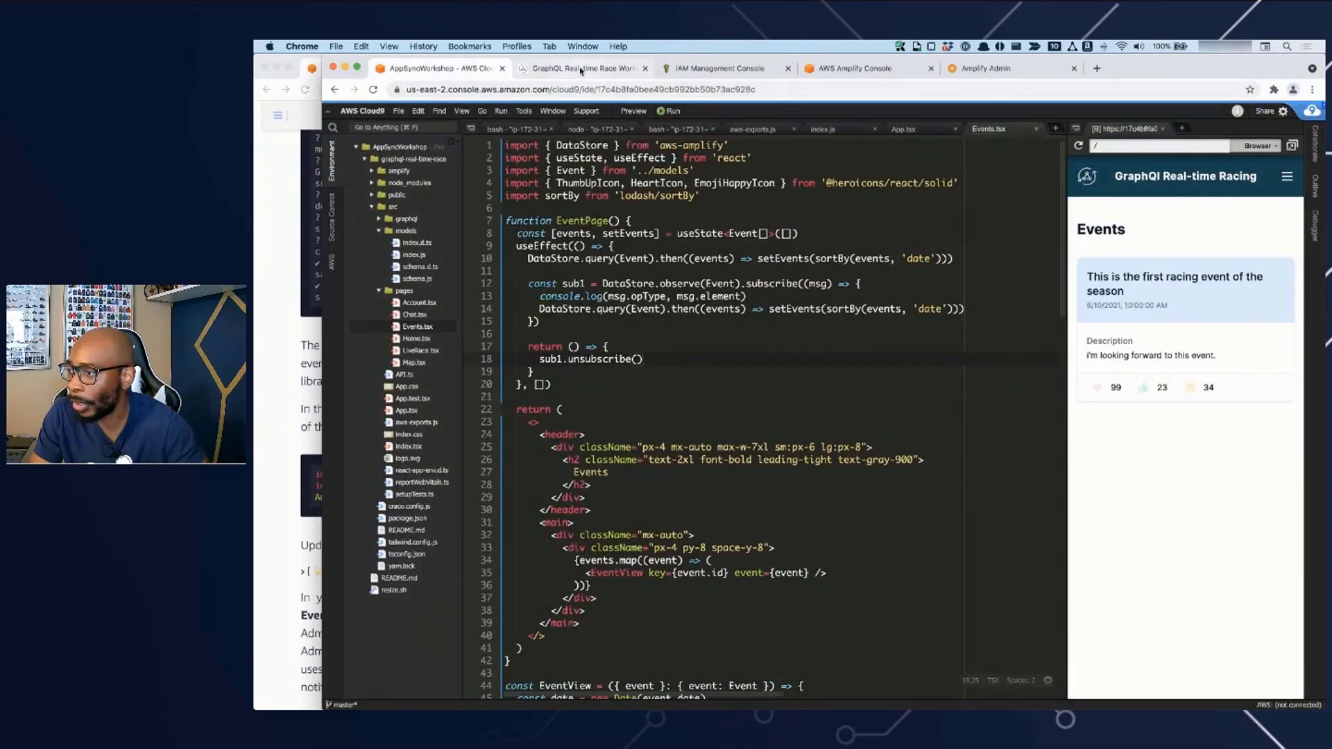
- Detach the Amplify Admin page into its own browser window and bring the Cloud9 page back into view
{"action": "left_click", "coordinate": [984, 71]}
{"action": "left_click_drag", "start_coordinate": [1006, 72], "coordinate": [1013, 43]}
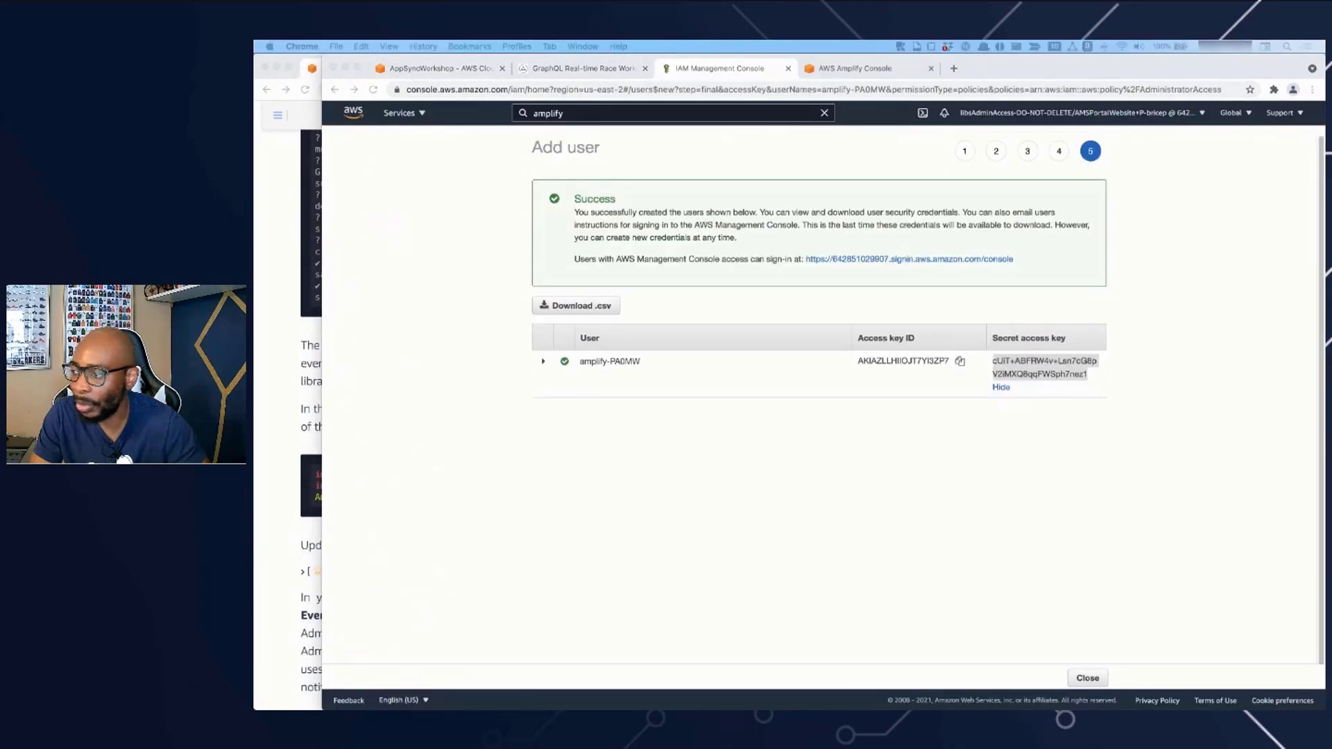
{"action": "left_click", "coordinate": [433, 68]}
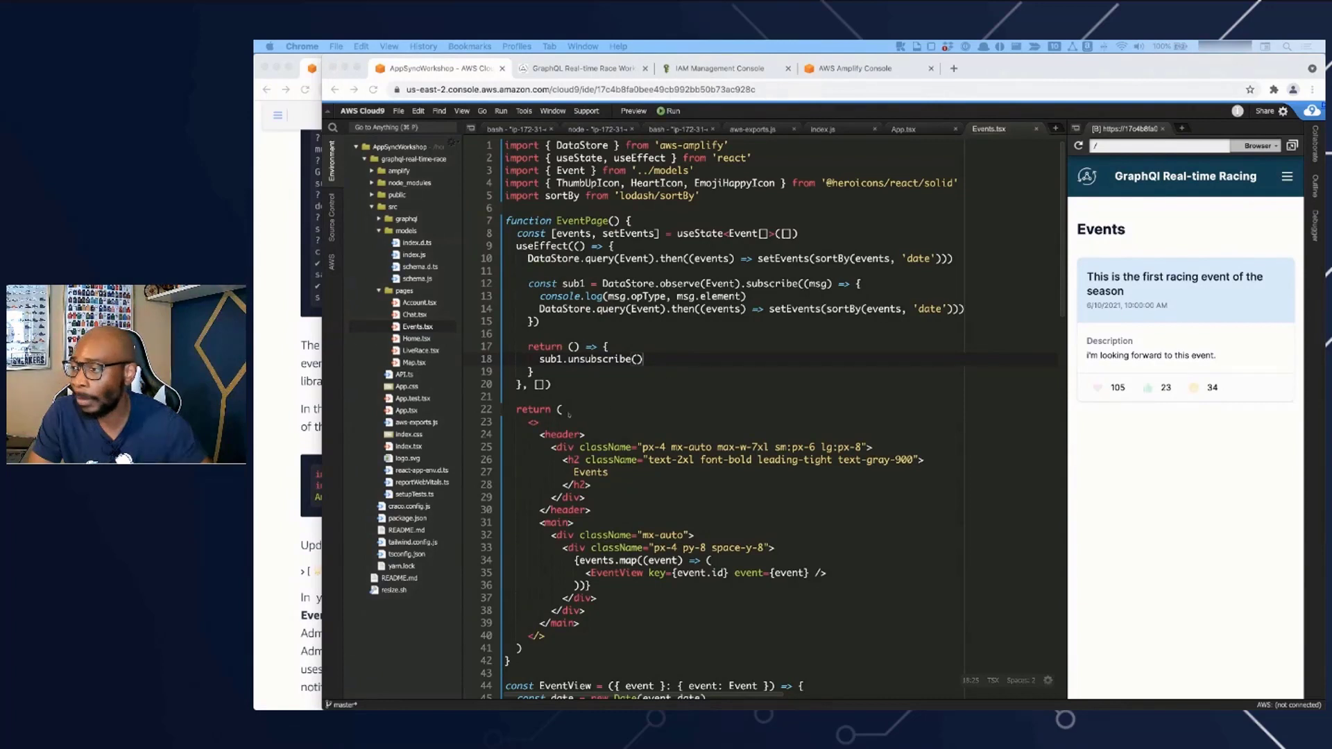
- Add several thumbs-up, heart and happy reactions to the first racing event in the app preview
{"action": "left_click", "coordinate": [1165, 390]}
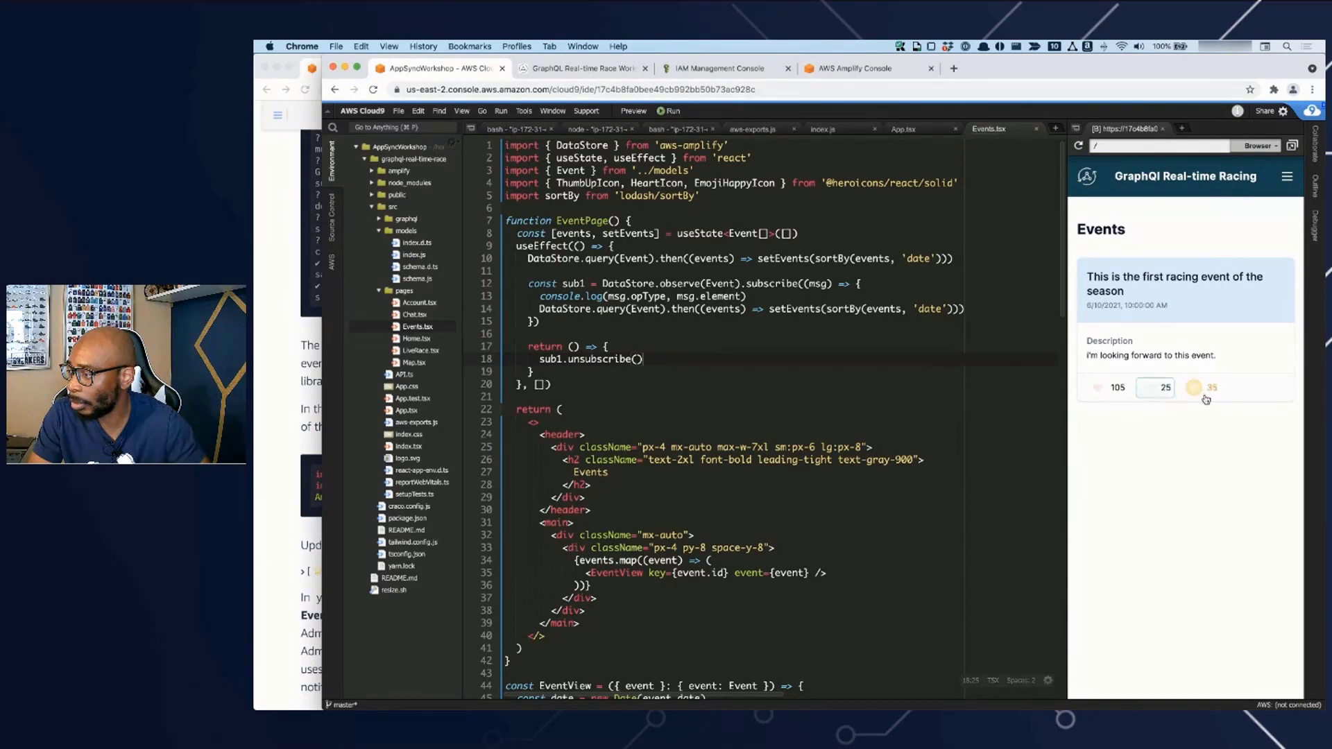
{"action": "left_click", "coordinate": [1167, 394]}
{"action": "left_click", "coordinate": [1100, 392]}
{"action": "left_click", "coordinate": [1160, 391]}
{"action": "left_click", "coordinate": [1205, 393]}
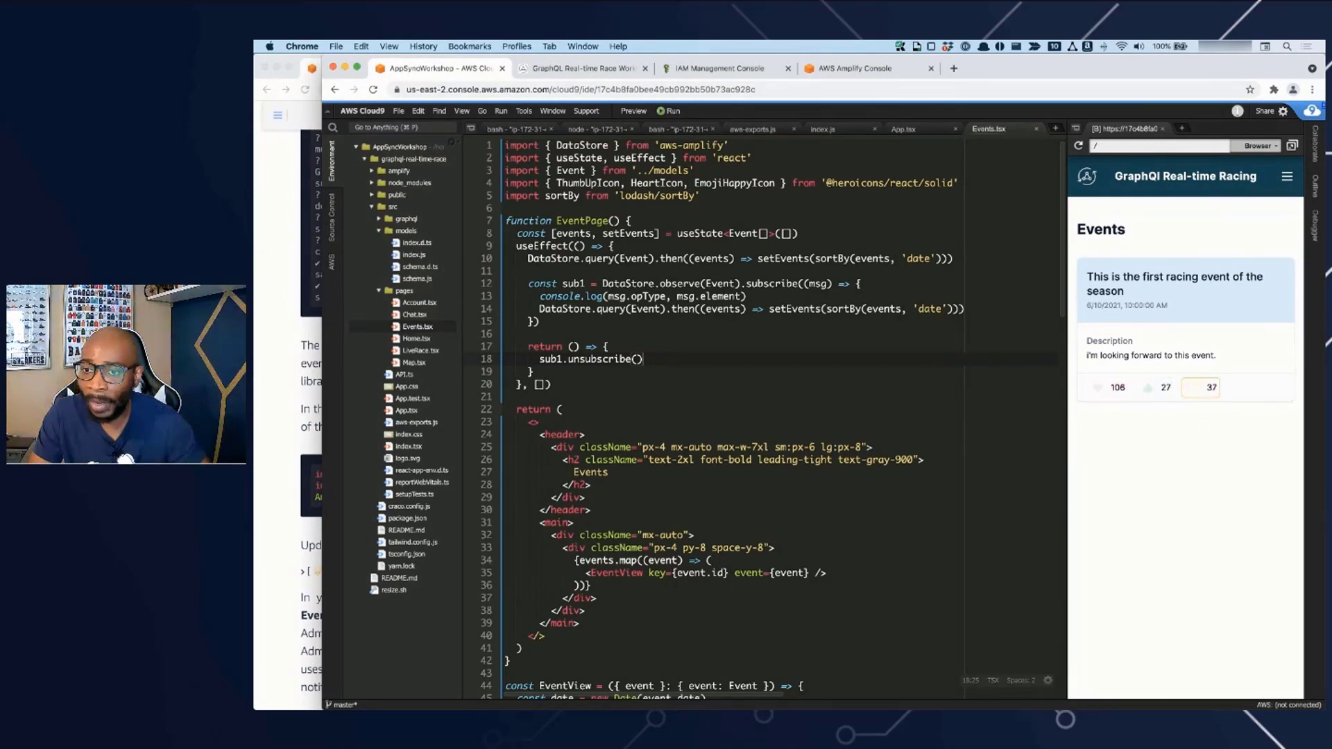
- Check the event's reaction values in the Amplify Admin window and return to the Cloud9 window
{"action": "left_click_drag", "start_coordinate": [254, 191], "coordinate": [721, 189]}
{"action": "double_click", "coordinate": [721, 188]}
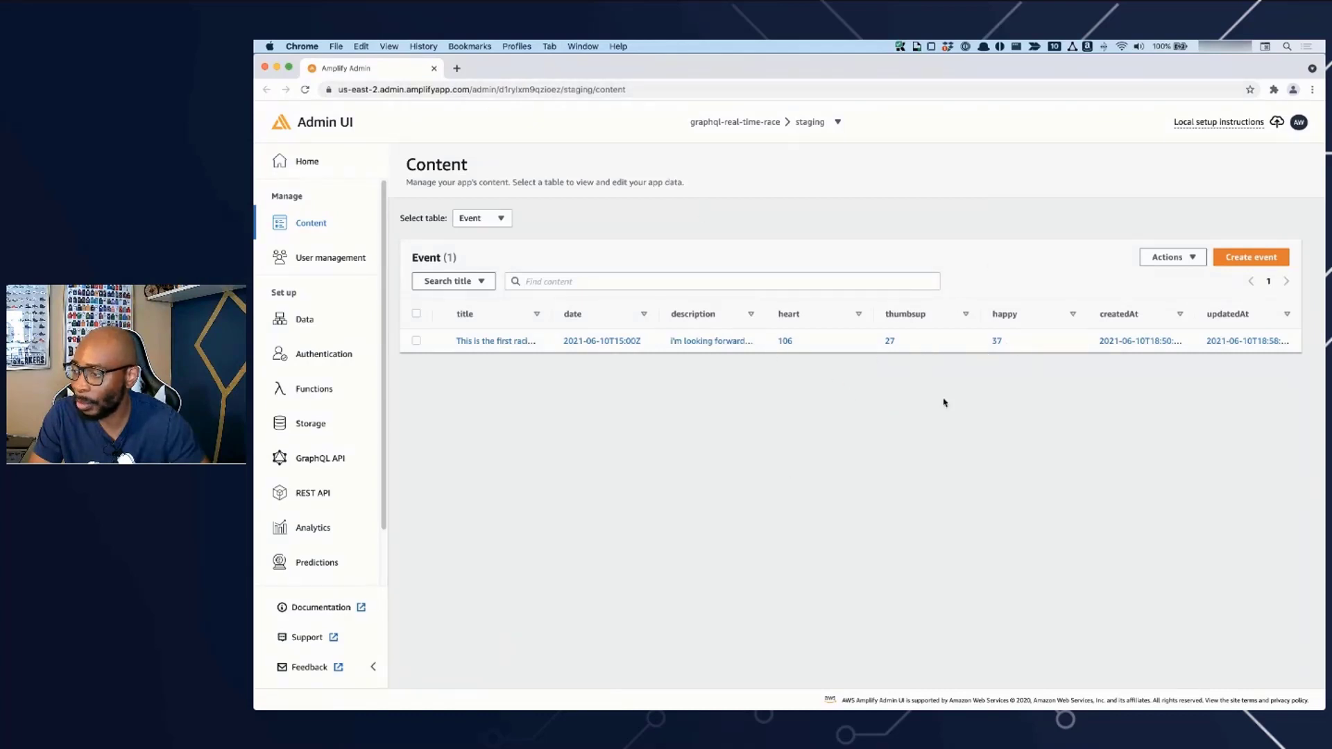
{"action": "left_click_drag", "start_coordinate": [798, 67], "coordinate": [256, 138]}
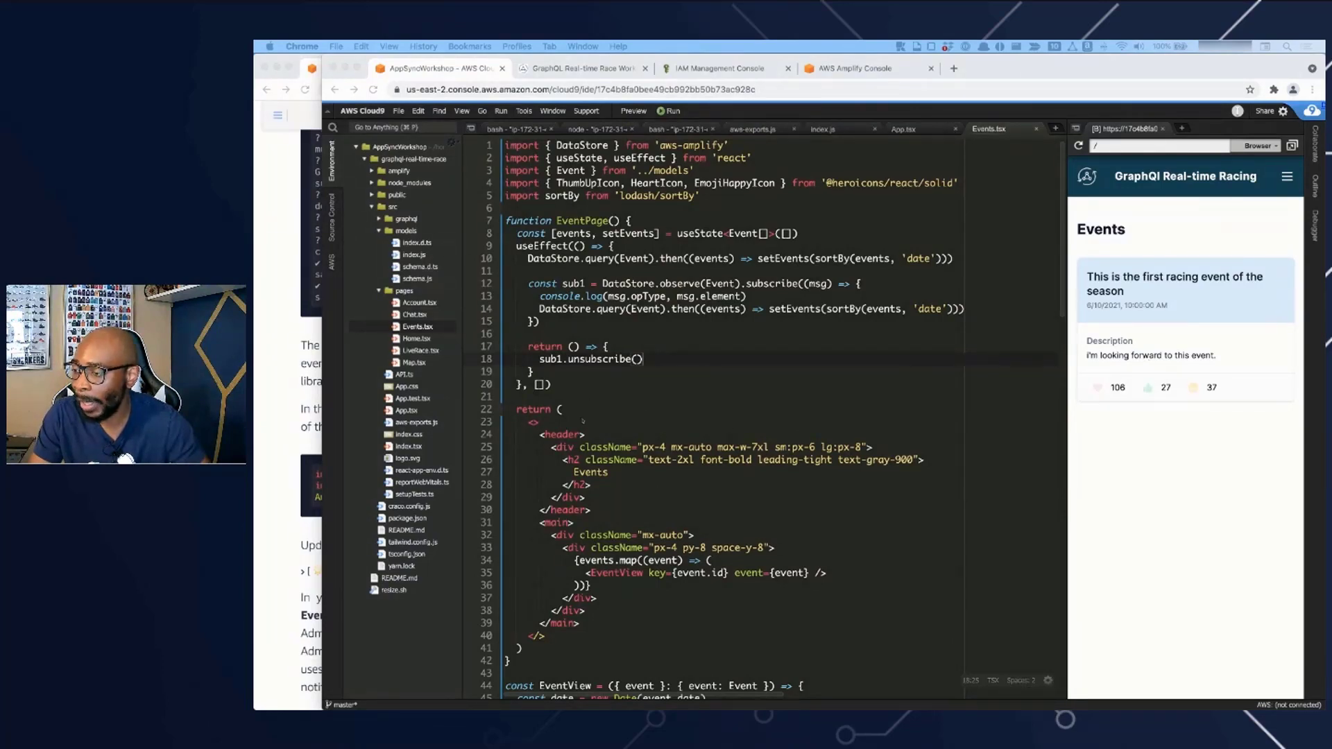
- Find the workshop guide's section on auto-generating data and open Auto-generate data for the Event table in Admin UI
{"action": "left_click", "coordinate": [290, 419]}
{"action": "scroll", "coordinate": [523, 475], "scroll_direction": "down", "scroll_amount": 10}
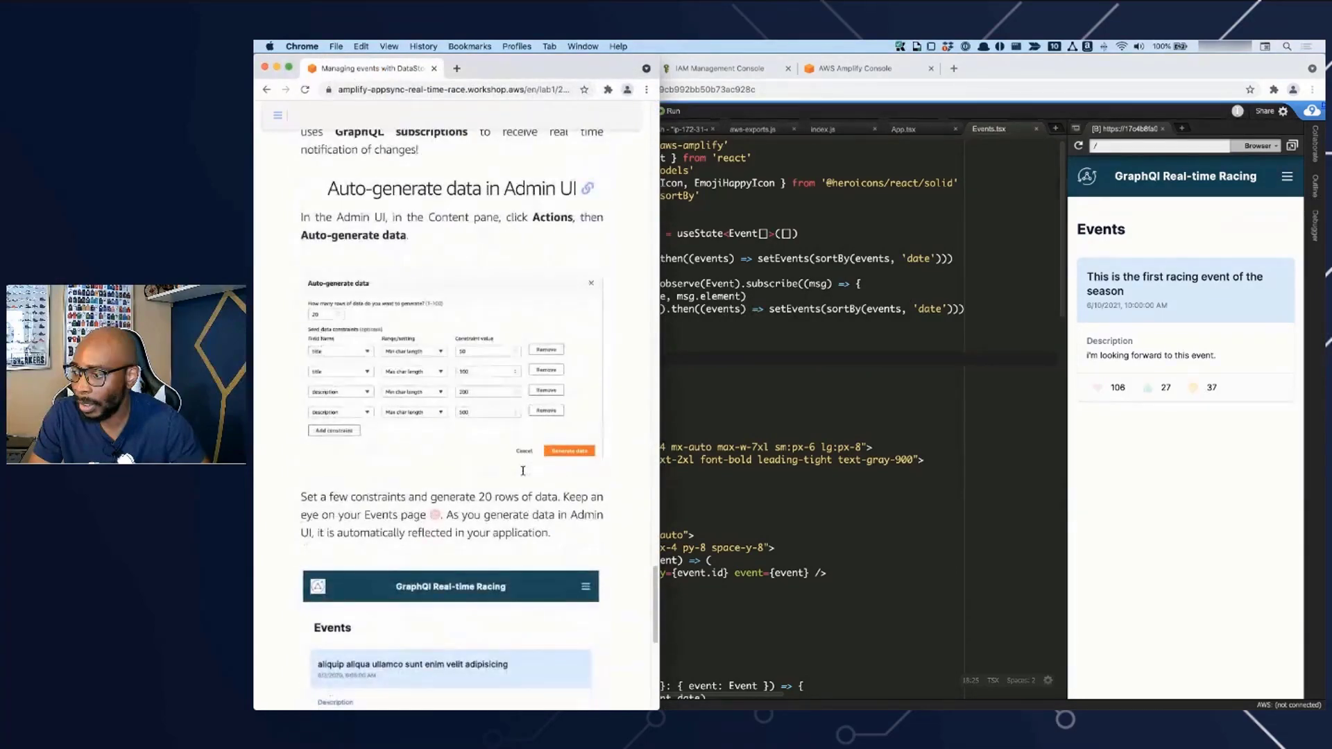
{"action": "left_click", "coordinate": [936, 360]}
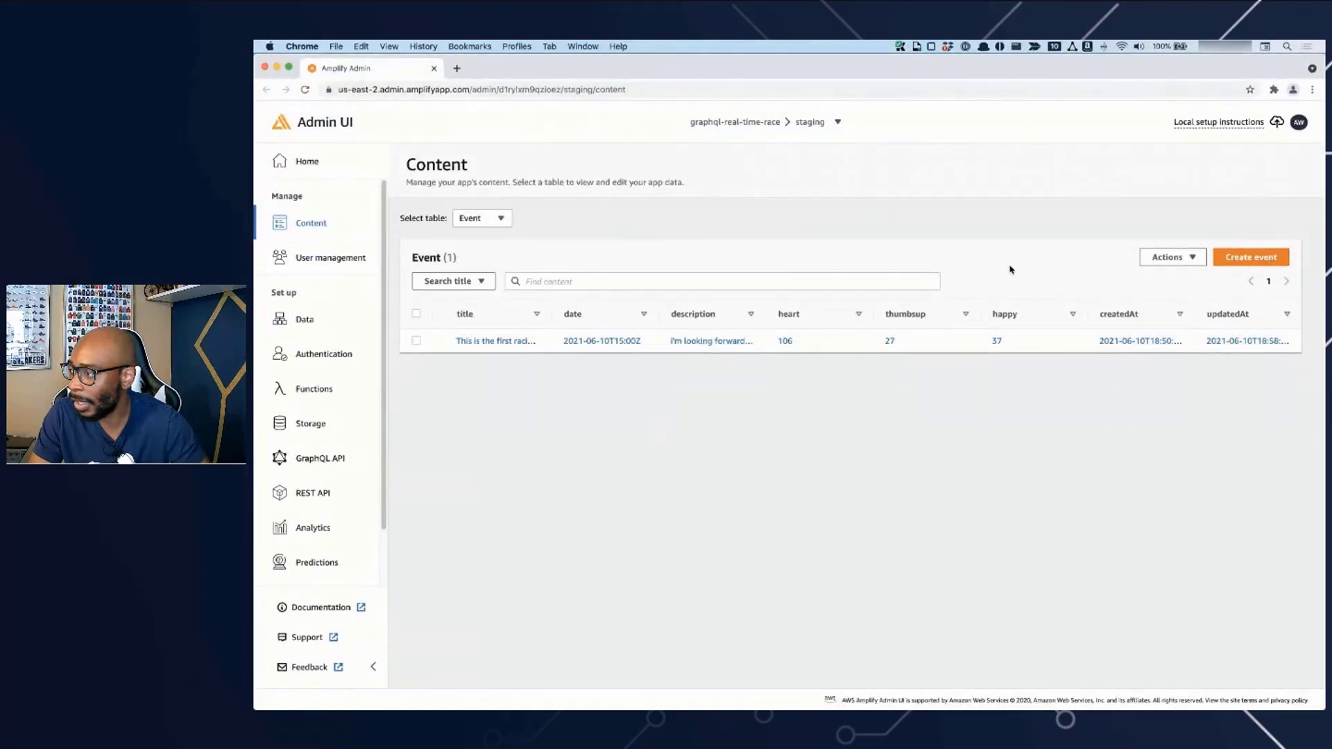
{"action": "left_click", "coordinate": [1151, 263]}
{"action": "left_click", "coordinate": [1164, 296]}
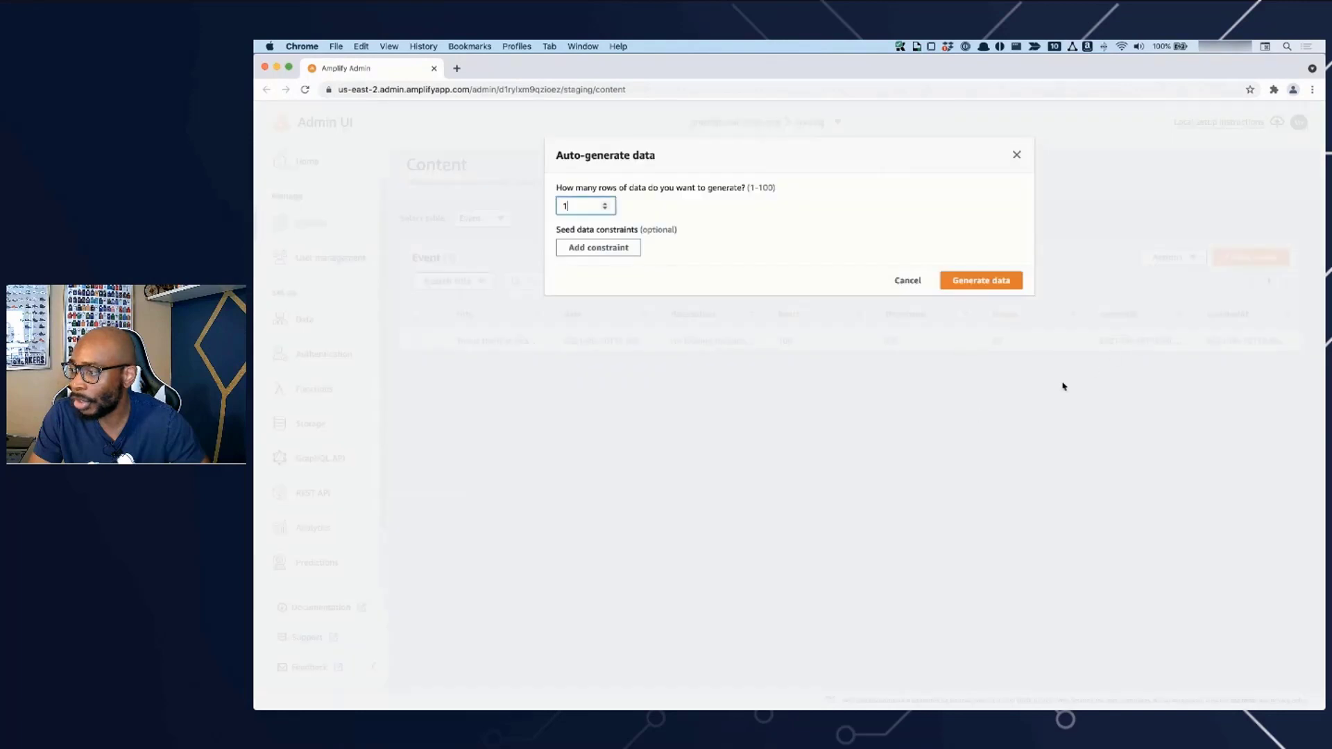
- Generate 20 rows of Event data, removing the empty seed data constraint that was added
{"action": "double_click", "coordinate": [586, 206]}
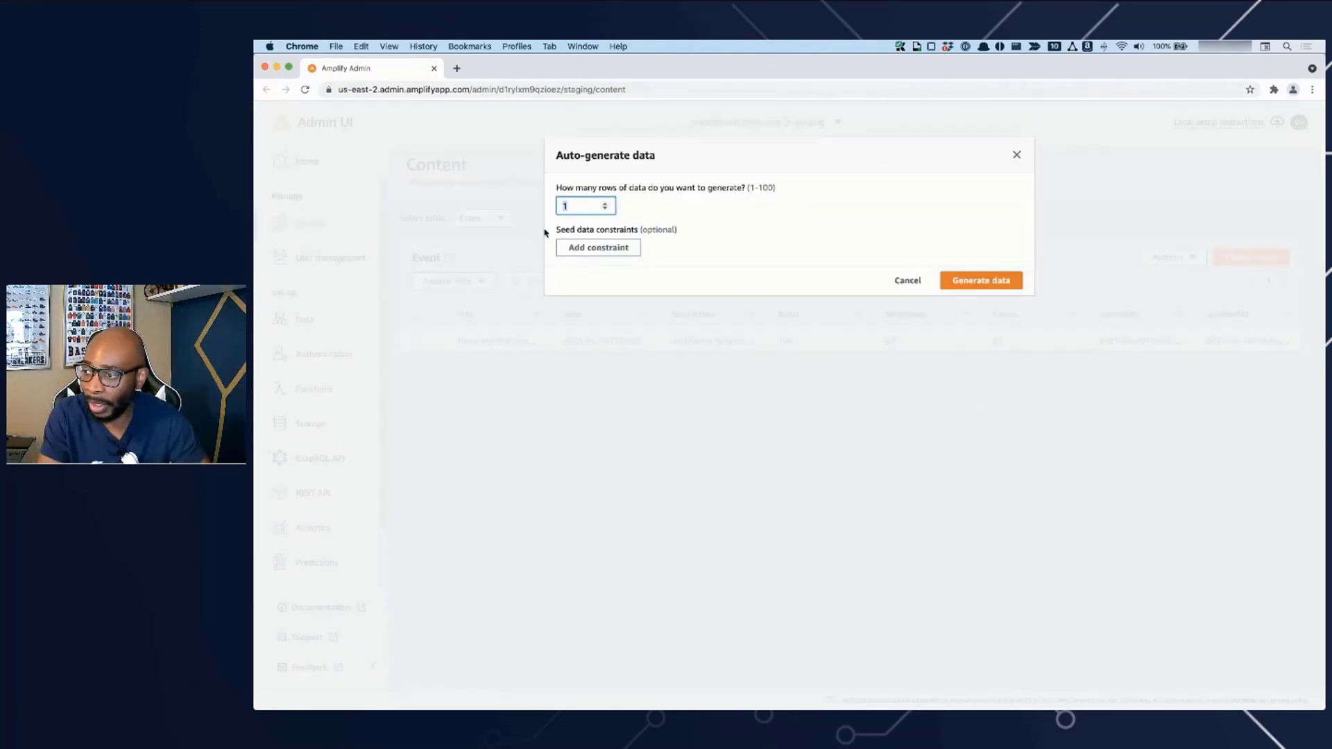
{"action": "type", "text": "35"}
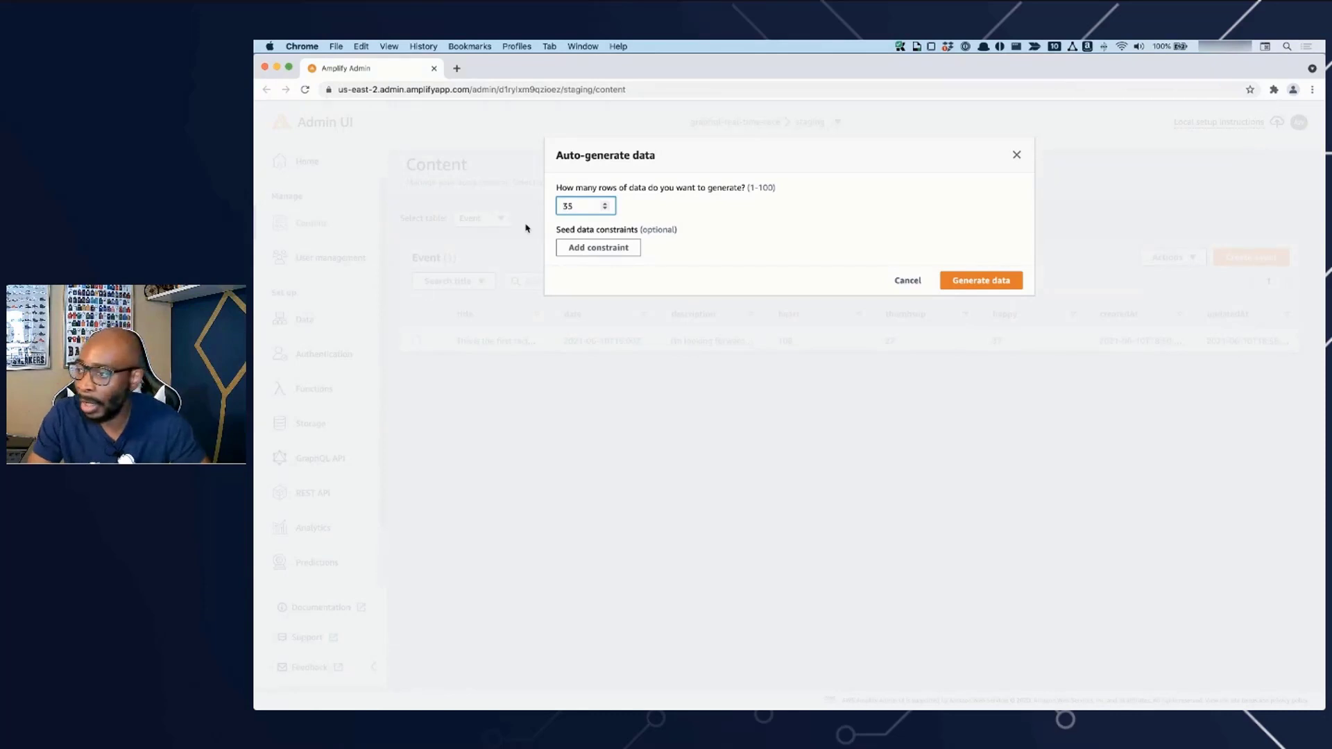
{"action": "double_click", "coordinate": [565, 206]}
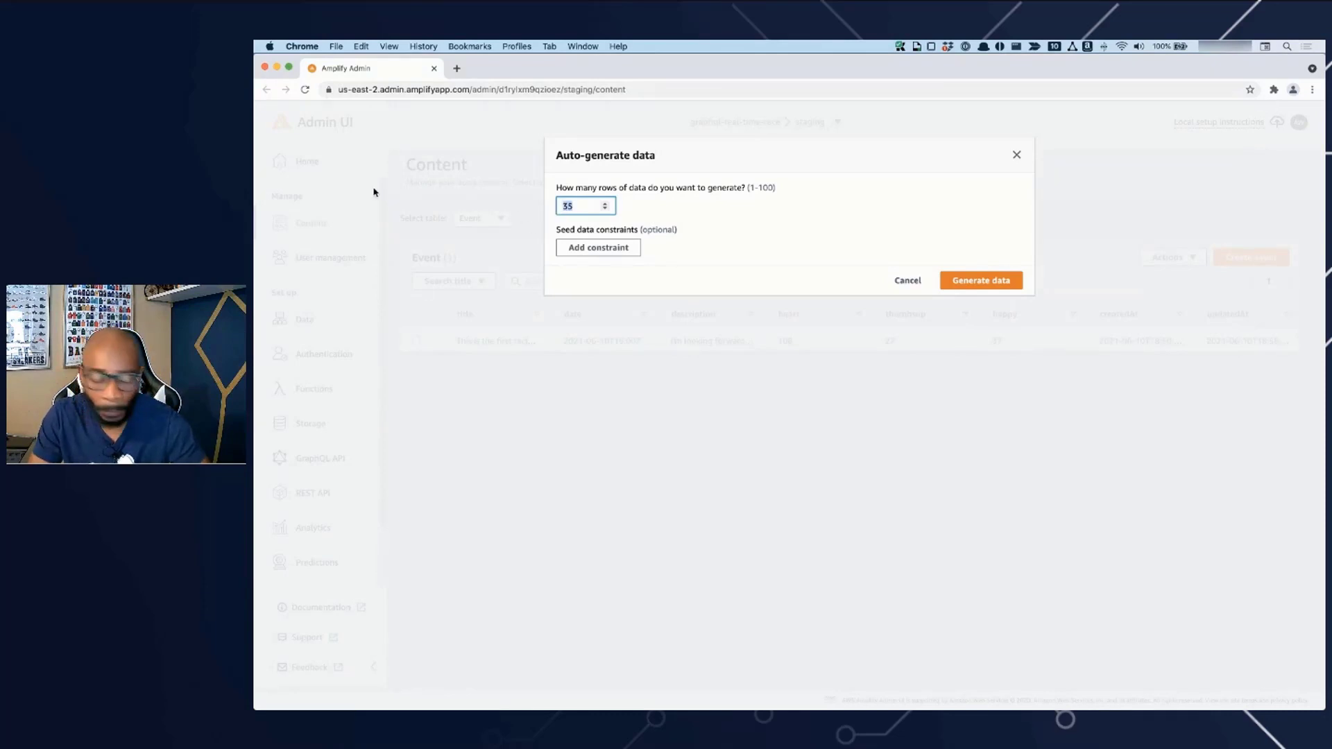
{"action": "type", "text": "20"}
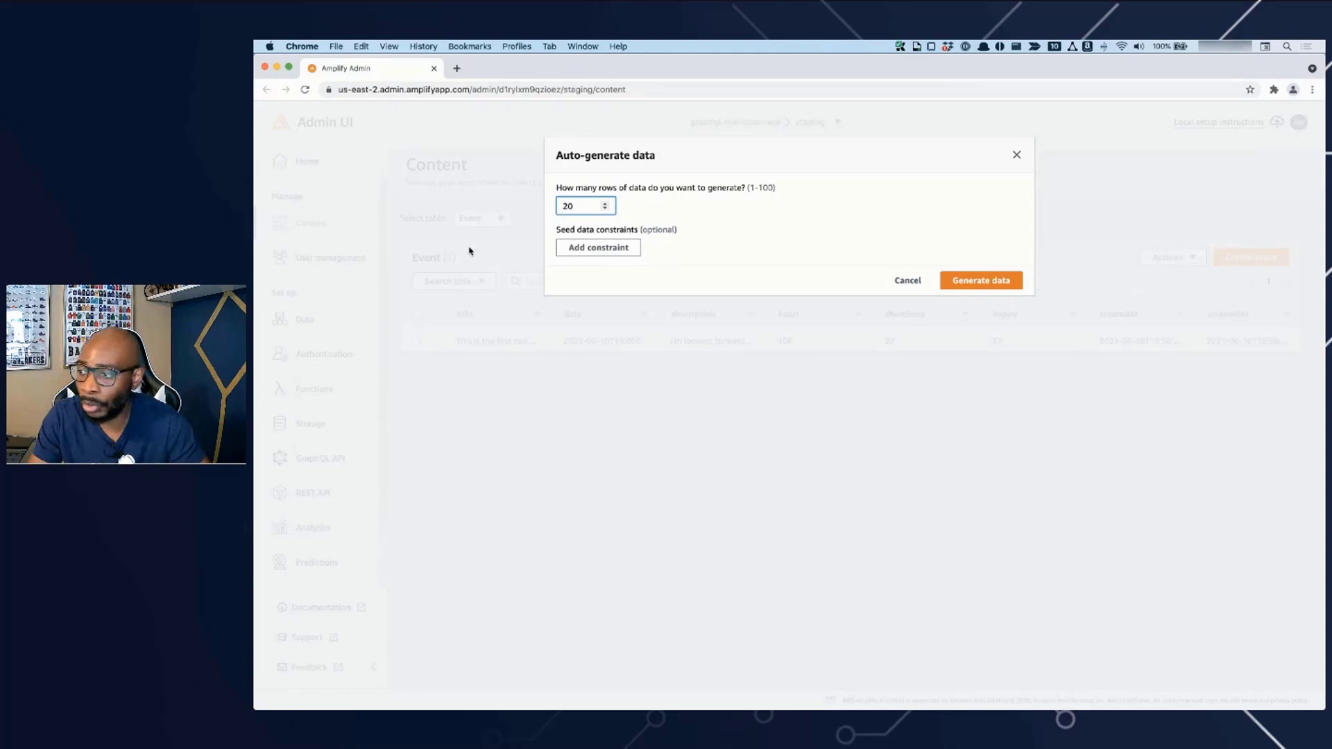
{"action": "left_click", "coordinate": [609, 251]}
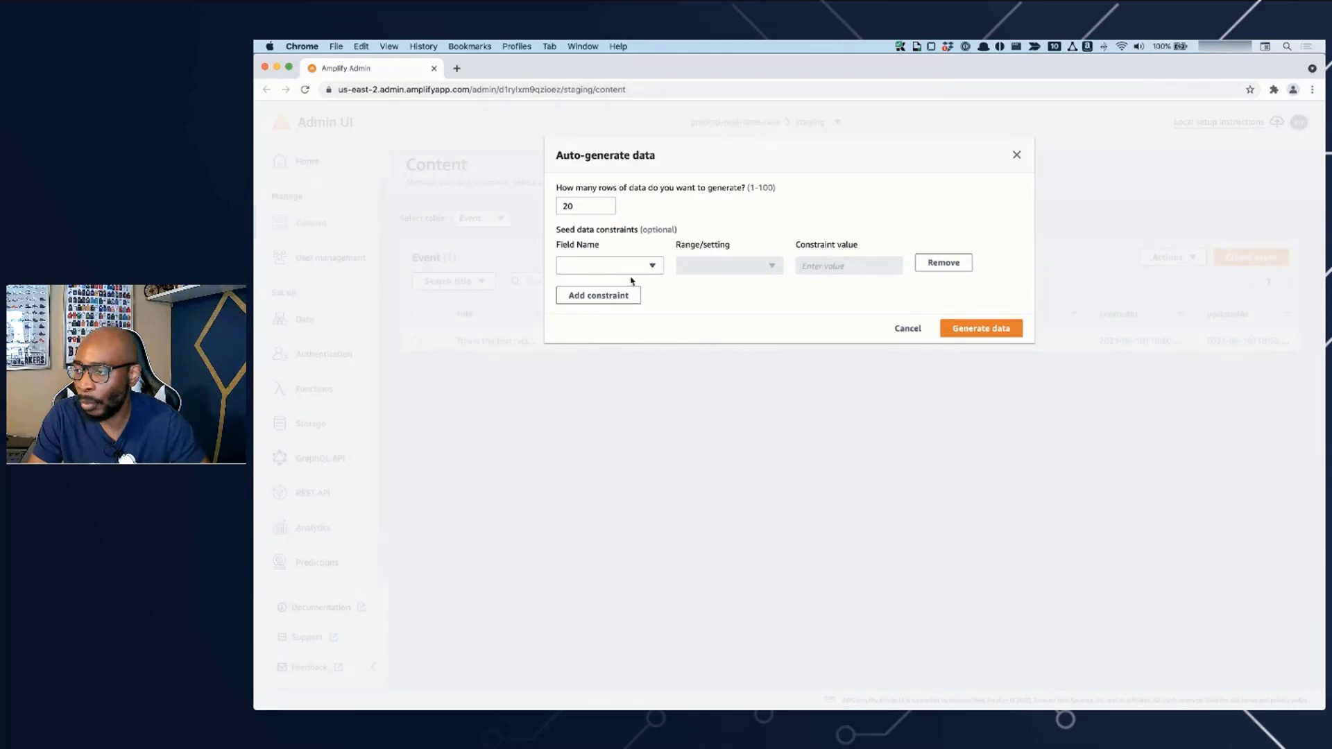
{"action": "left_click", "coordinate": [943, 262]}
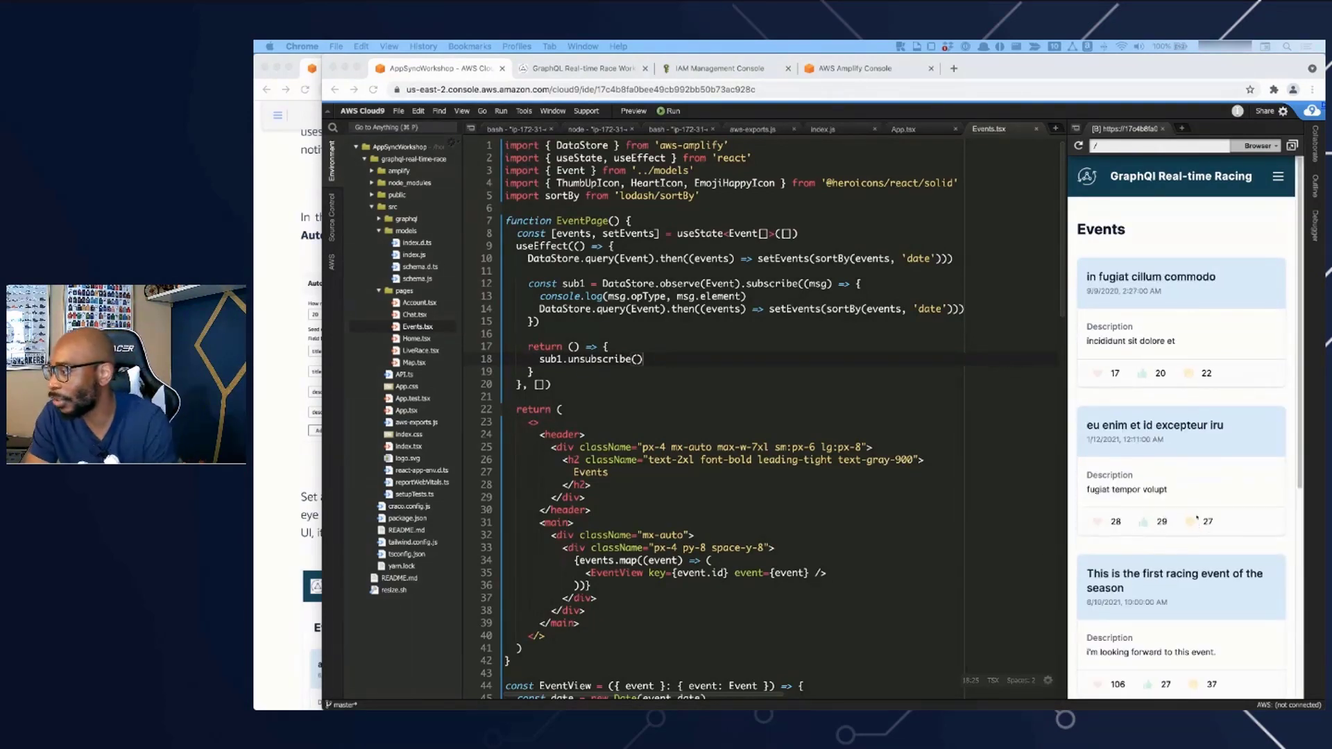
- Look through the auto-generated events and their reactions in the Cloud9 app preview
{"action": "scroll", "coordinate": [1186, 507], "scroll_direction": "down", "scroll_amount": 3}
{"action": "scroll", "coordinate": [1181, 499], "scroll_direction": "down", "scroll_amount": 5}
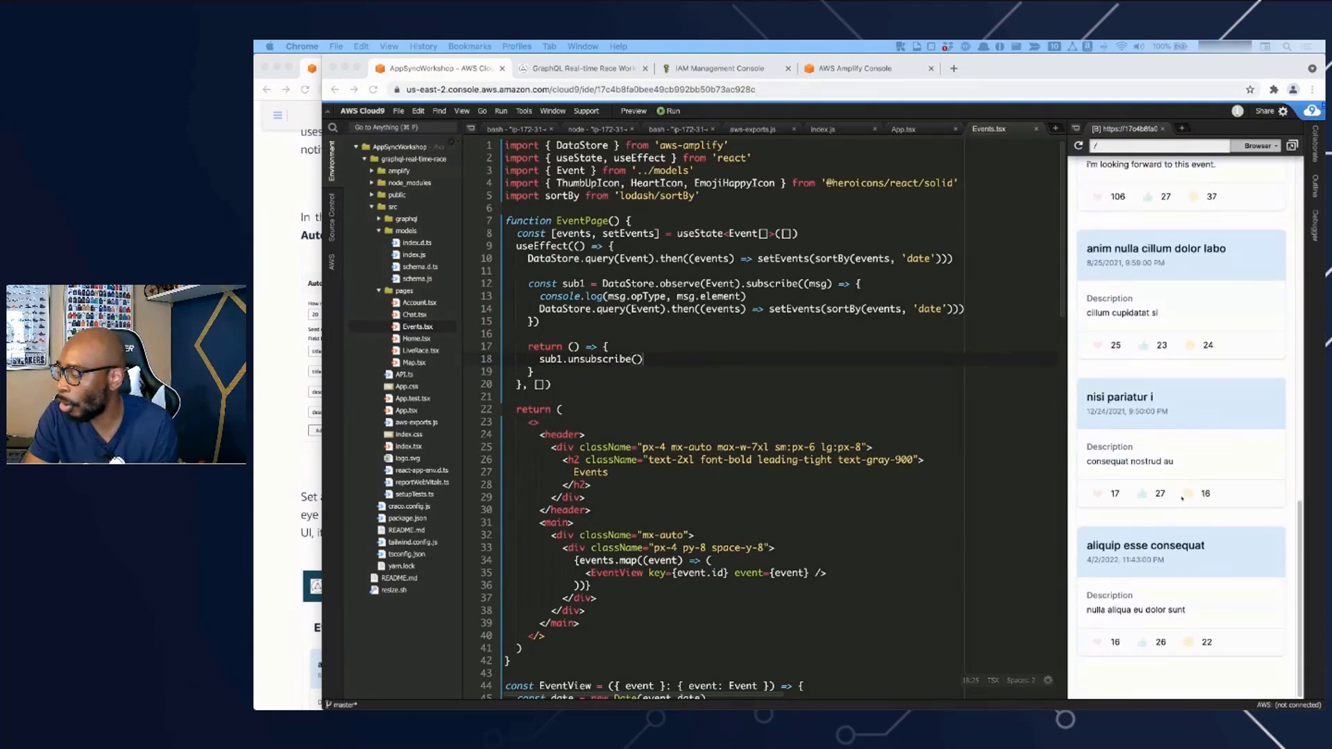
{"action": "scroll", "coordinate": [1180, 494], "scroll_direction": "up", "scroll_amount": 8}
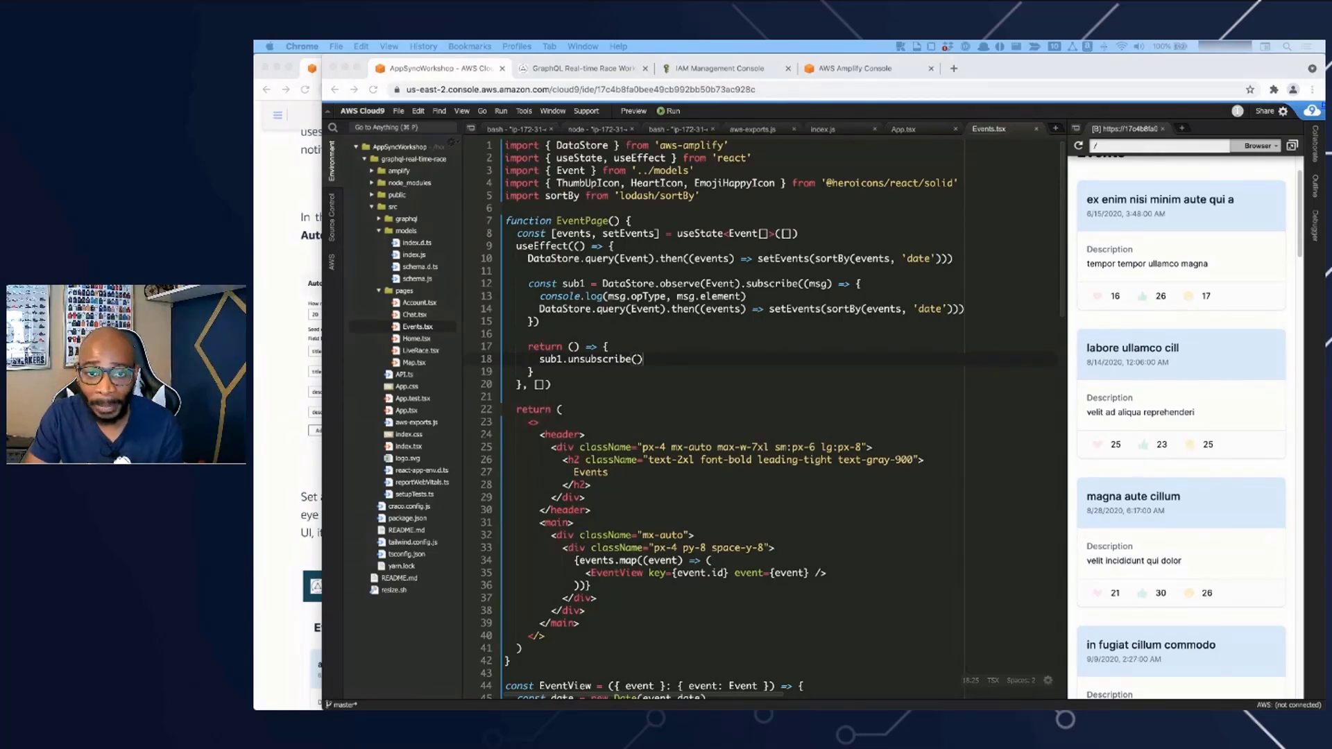
{"action": "left_click", "coordinate": [1269, 314]}
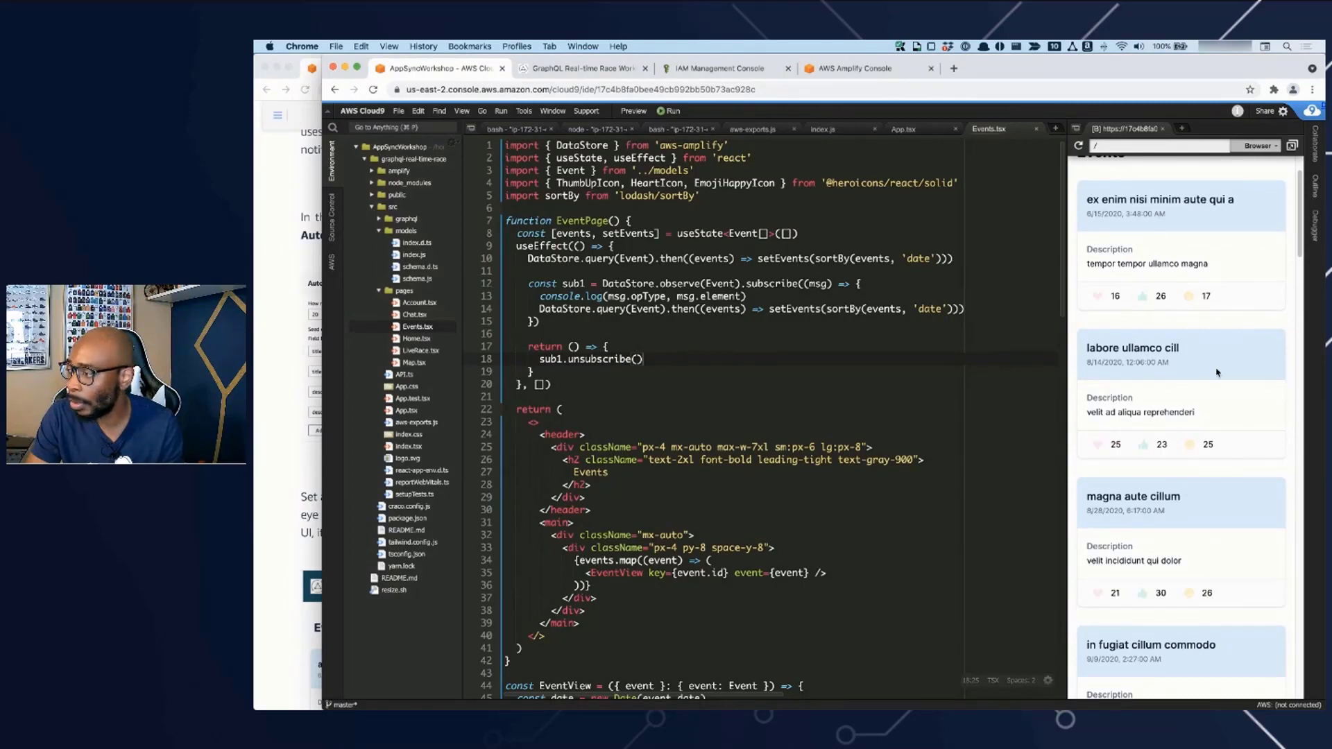
{"action": "scroll", "coordinate": [1191, 444], "scroll_direction": "down", "scroll_amount": 7}
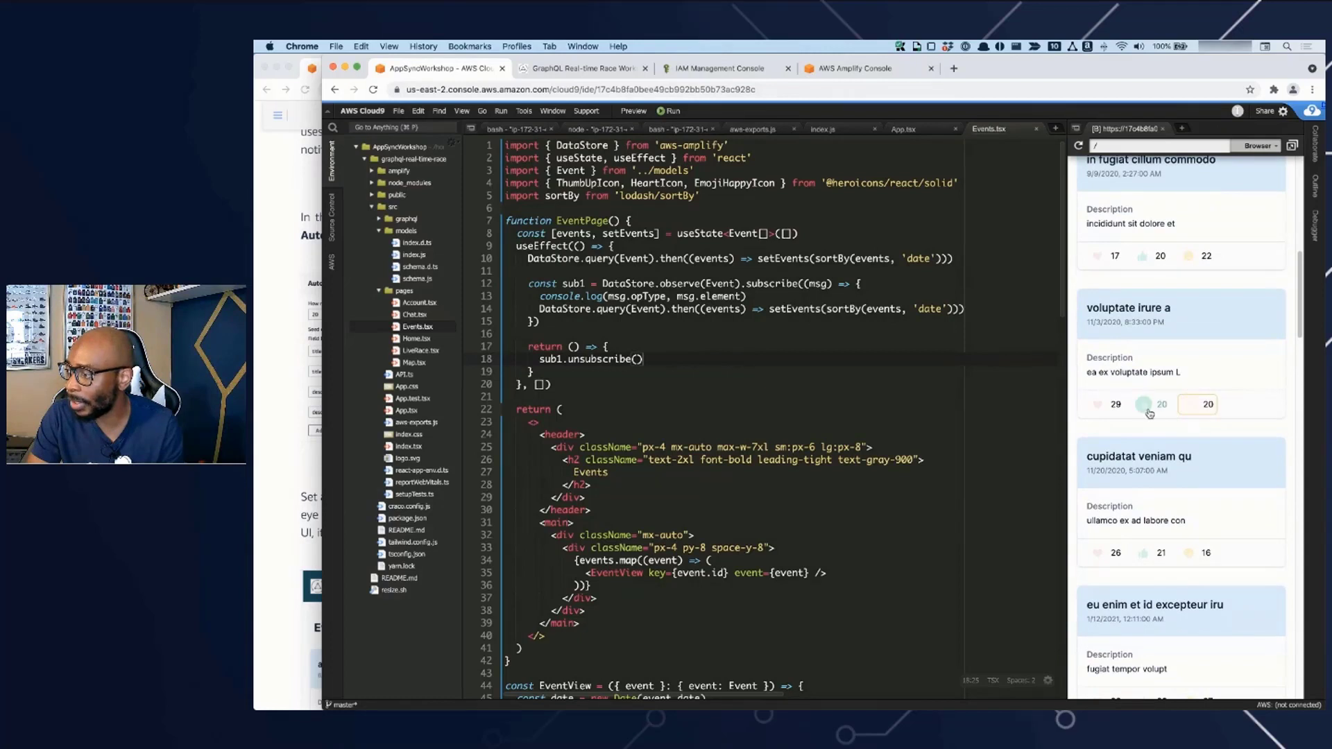
- Return to the start of the app's events list, finish the workshop guide's auto-generate section and open its Adding Authentication page
{"action": "scroll", "coordinate": [1171, 476], "scroll_direction": "up", "scroll_amount": 8}
{"action": "scroll", "coordinate": [1171, 476], "scroll_direction": "up", "scroll_amount": 1}
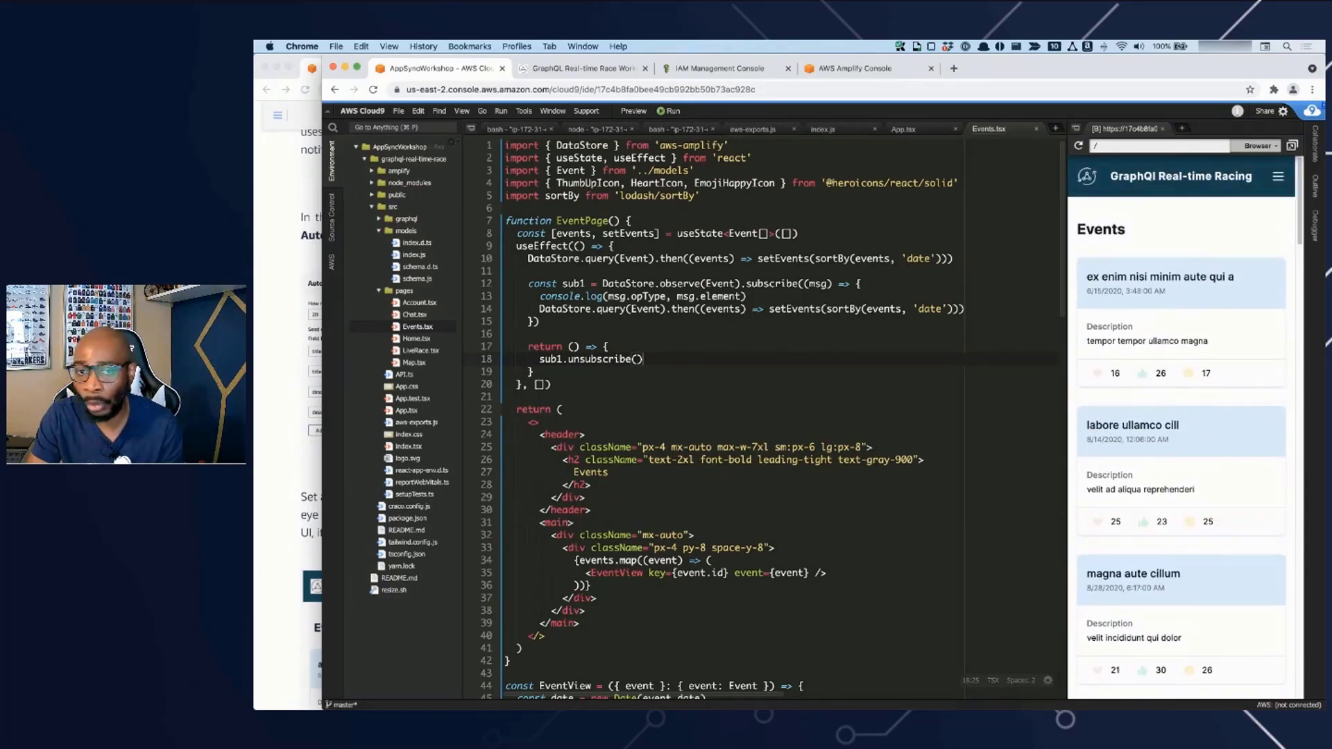
{"action": "left_click", "coordinate": [296, 457]}
{"action": "scroll", "coordinate": [430, 484], "scroll_direction": "down", "scroll_amount": 5}
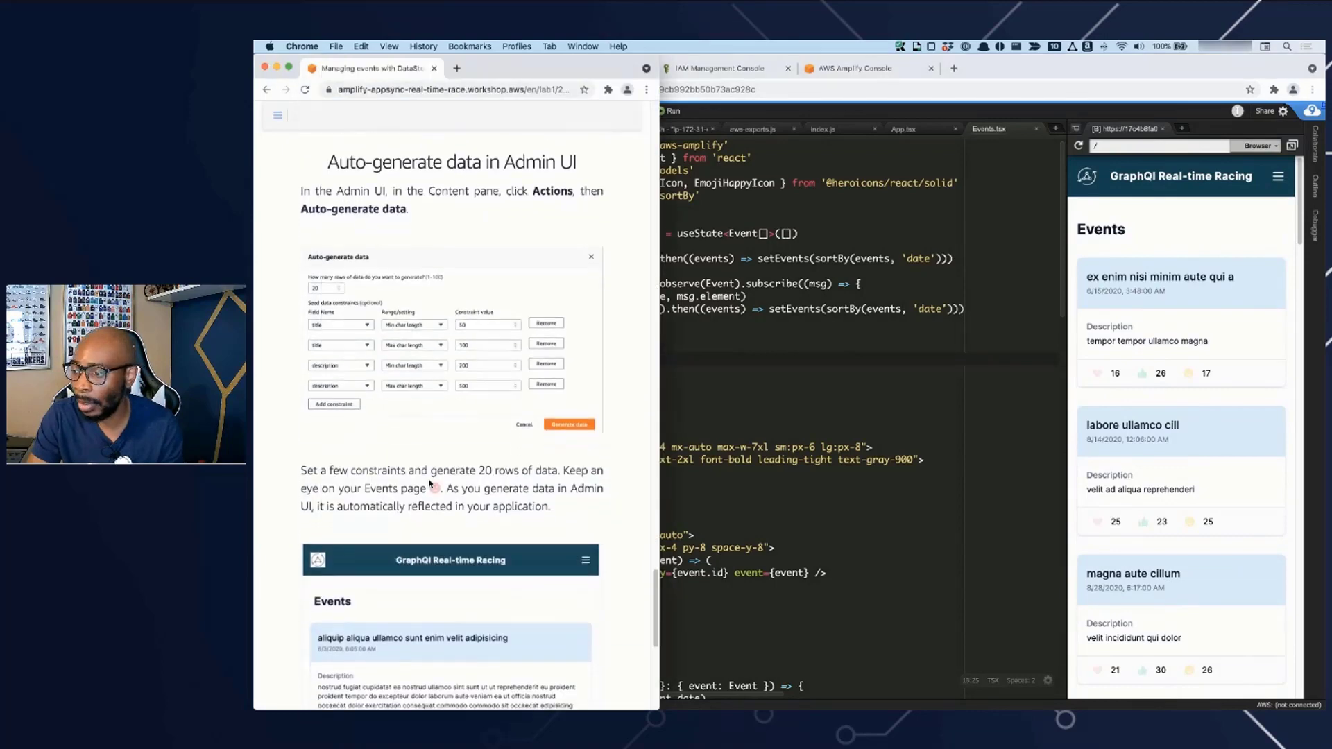
{"action": "scroll", "coordinate": [429, 484], "scroll_direction": "down", "scroll_amount": 3}
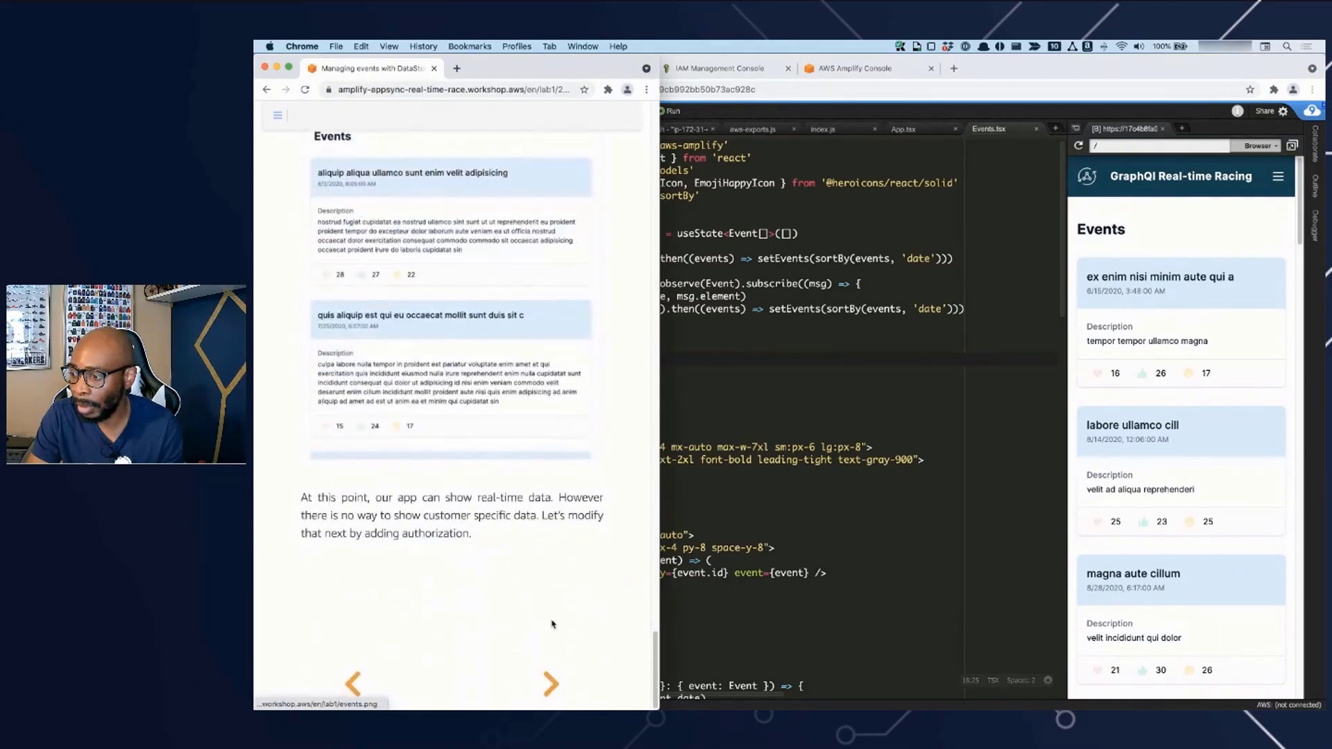
{"action": "left_click", "coordinate": [550, 678]}
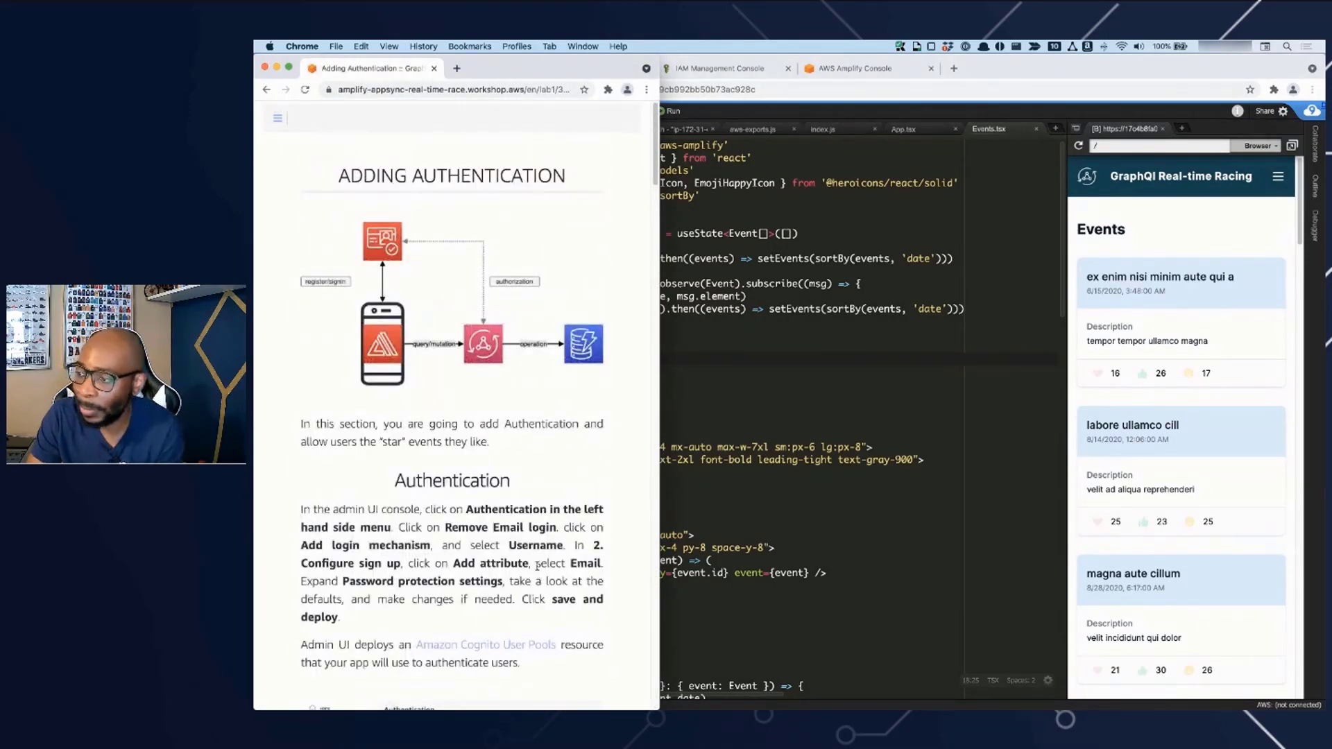
- Glance at the Cloud9 window and read the Authentication instructions in the workshop guide
{"action": "left_click", "coordinate": [1159, 403]}
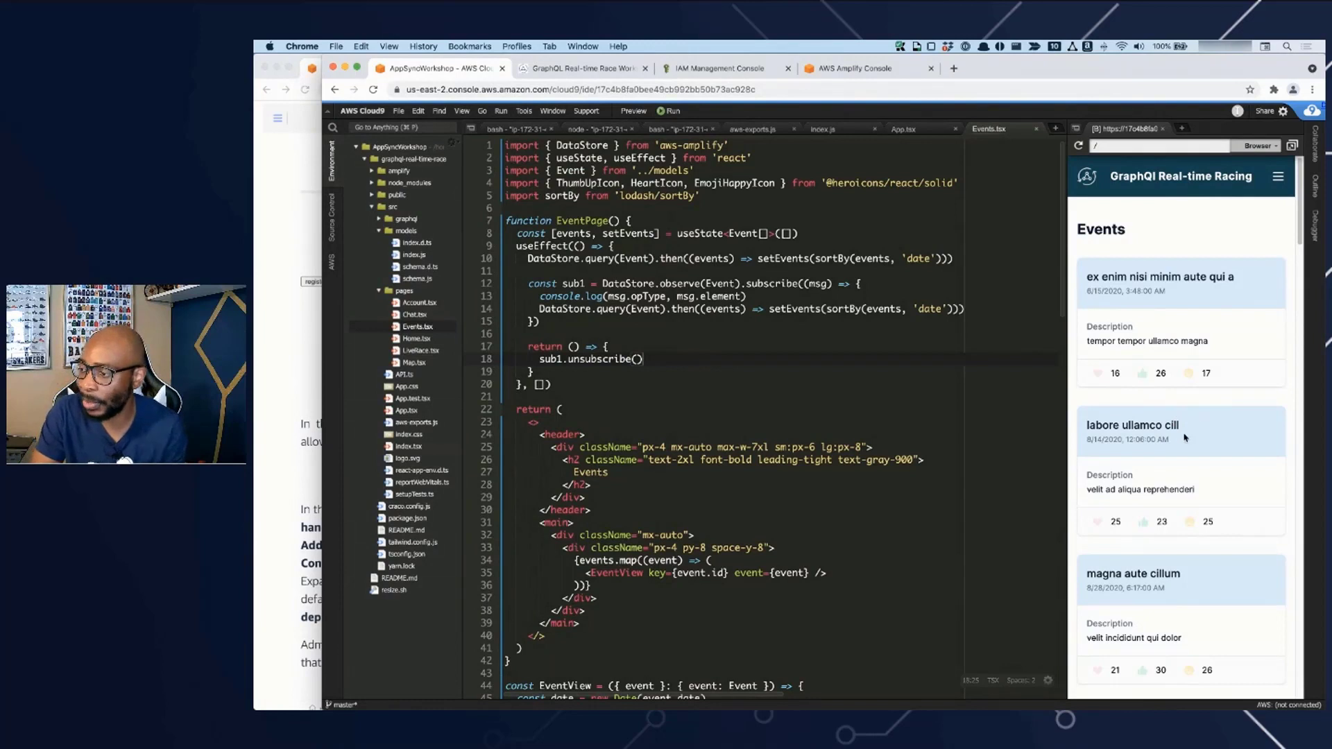
{"action": "left_click", "coordinate": [307, 348]}
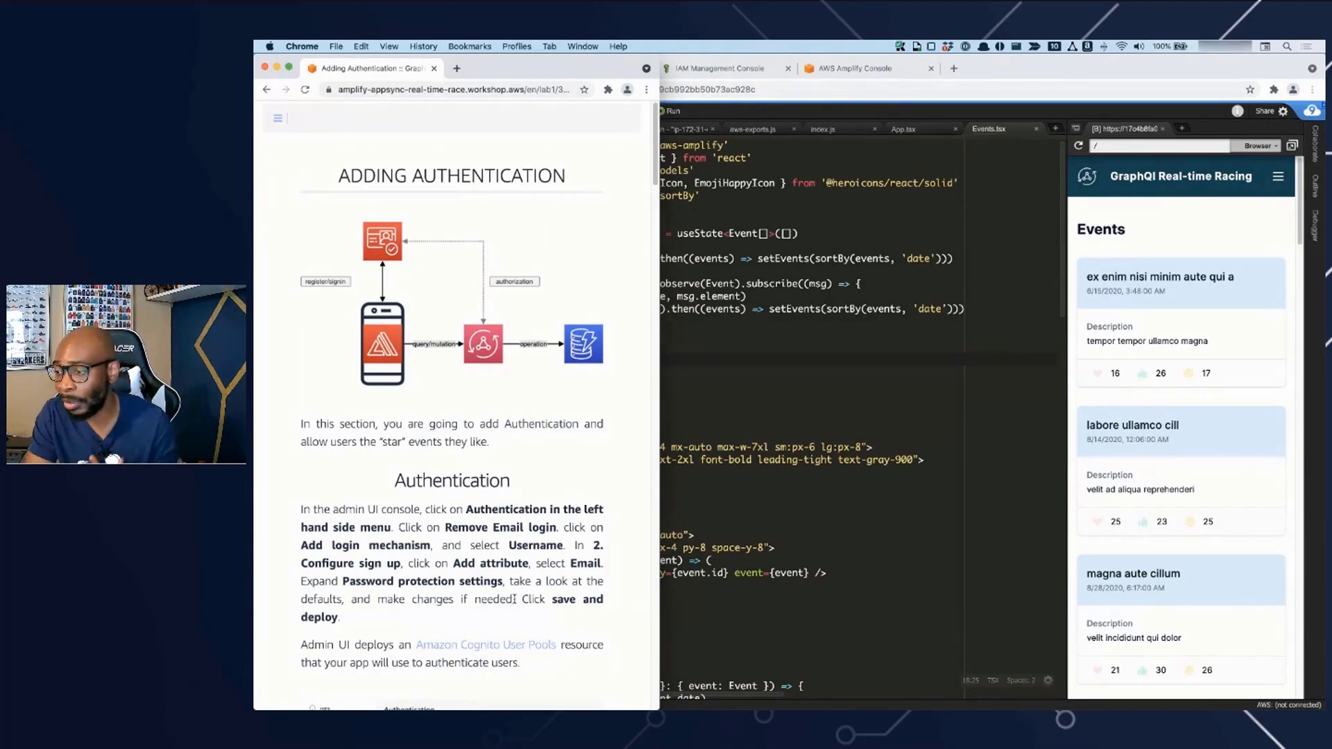
{"action": "scroll", "coordinate": [517, 609], "scroll_direction": "down", "scroll_amount": 1}
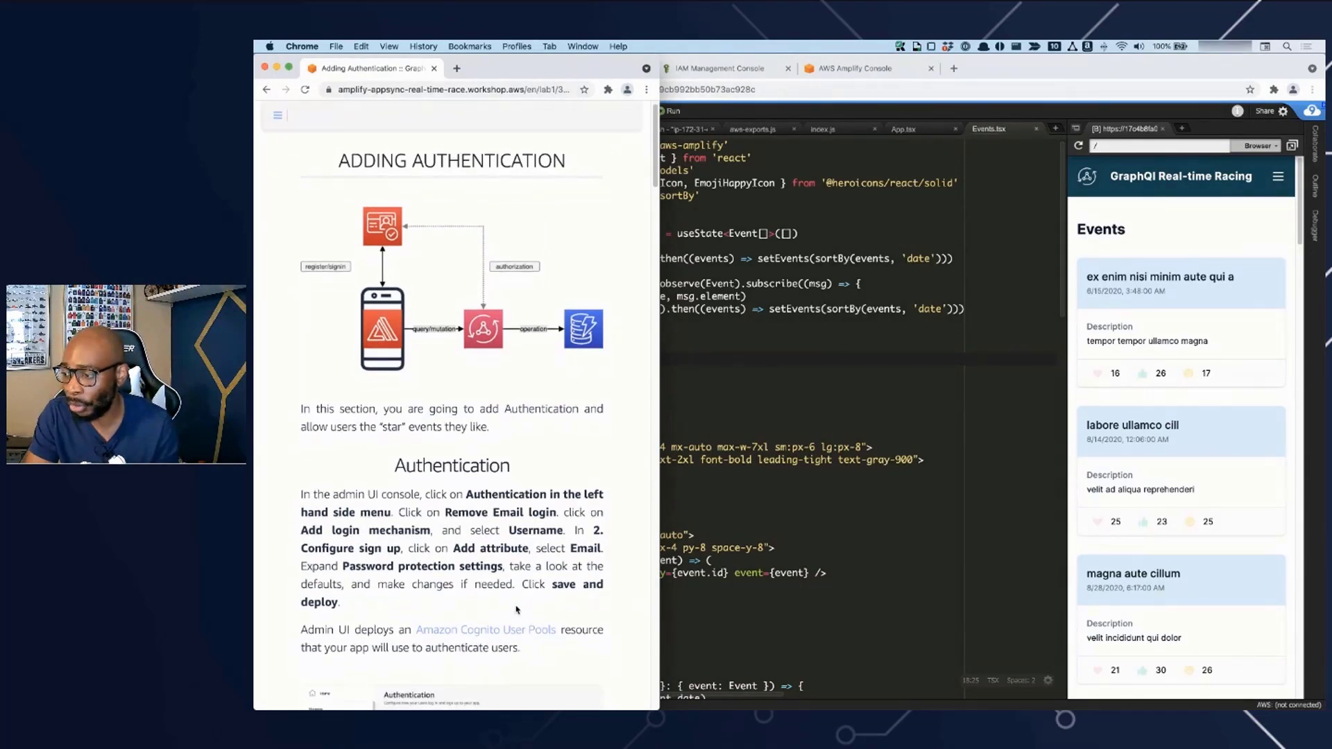
{"action": "scroll", "coordinate": [517, 609], "scroll_direction": "down", "scroll_amount": 5}
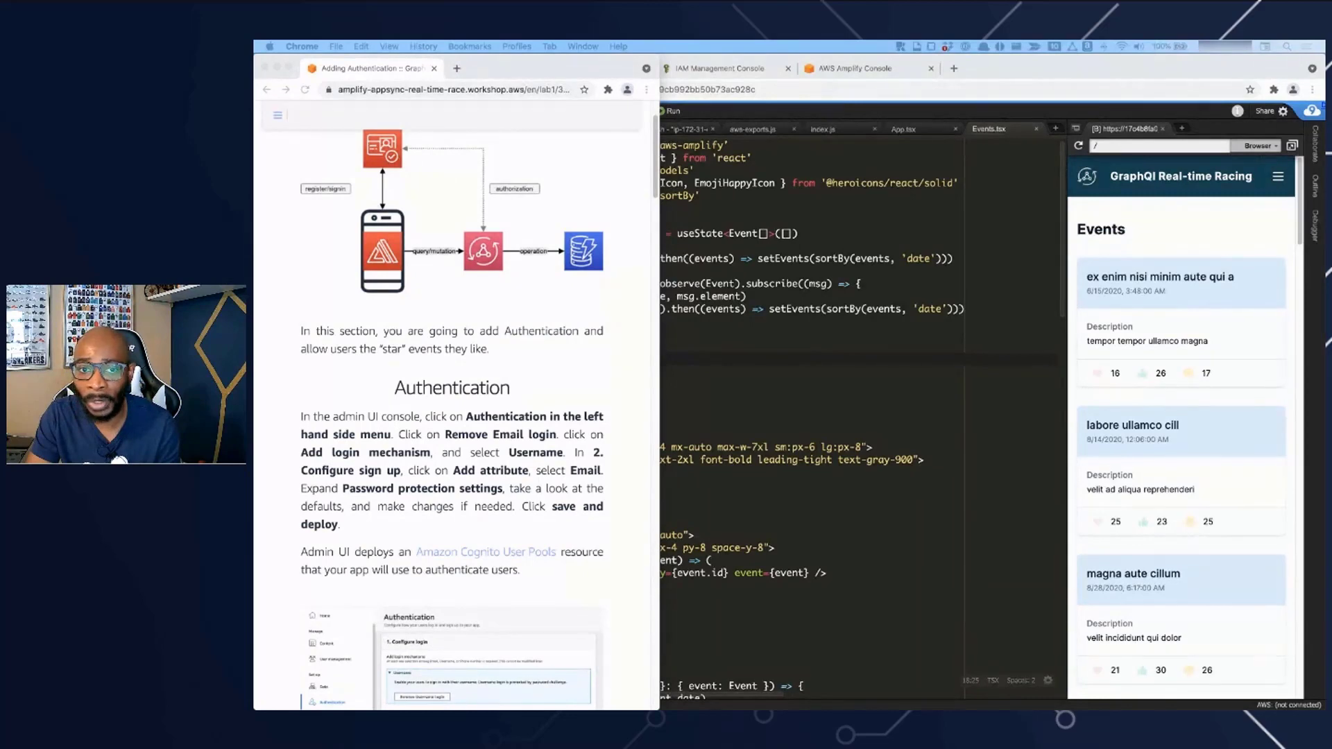
- Switch to the Amplify Admin window, narrow it to sit beside the workshop guide and open the Authentication setup
{"action": "left_click_drag", "start_coordinate": [255, 133], "coordinate": [957, 86]}
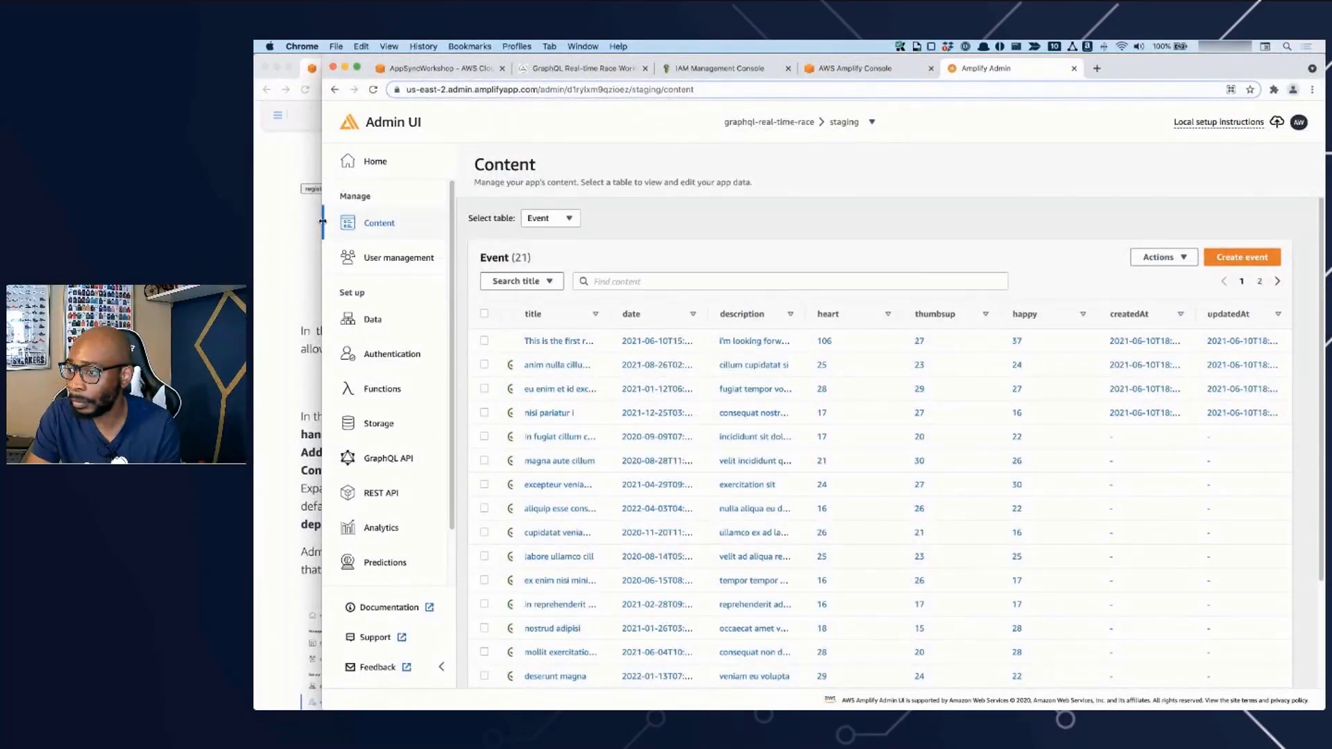
{"action": "left_click_drag", "start_coordinate": [323, 222], "coordinate": [660, 239]}
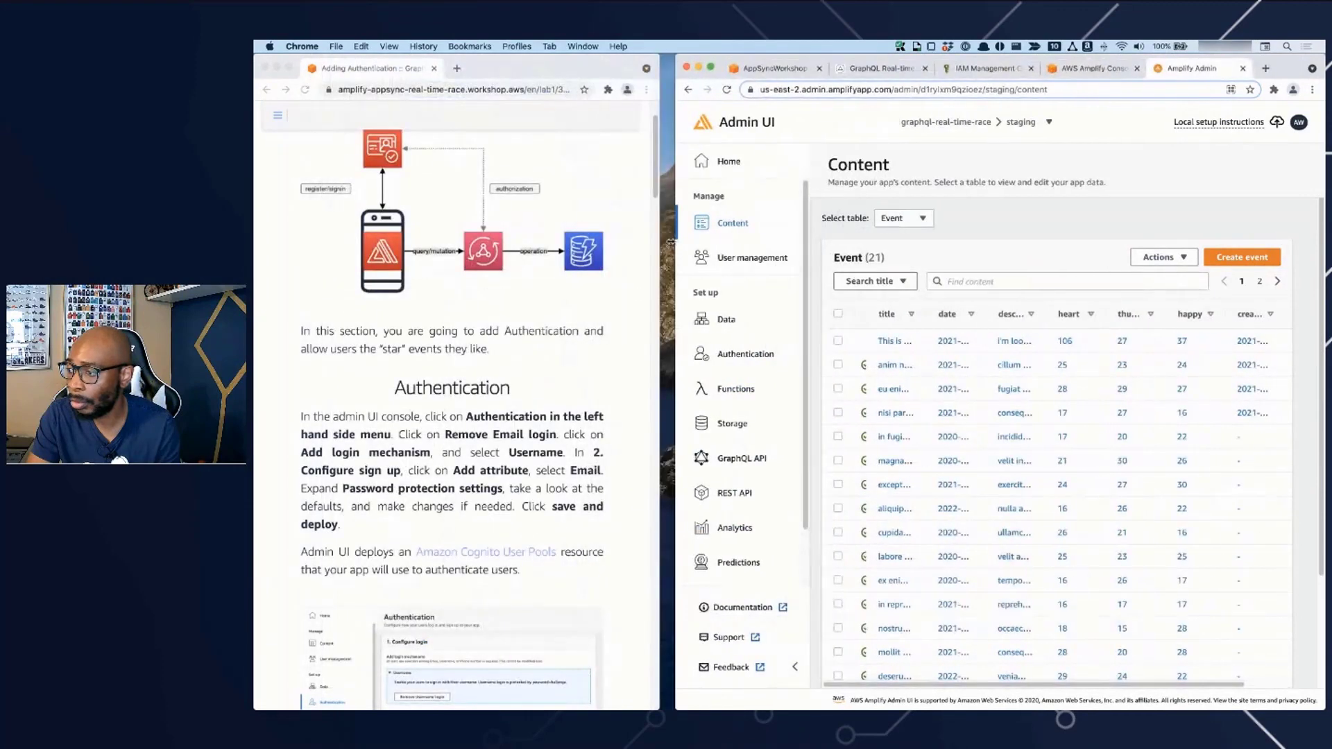
{"action": "scroll", "coordinate": [506, 472], "scroll_direction": "down", "scroll_amount": 2}
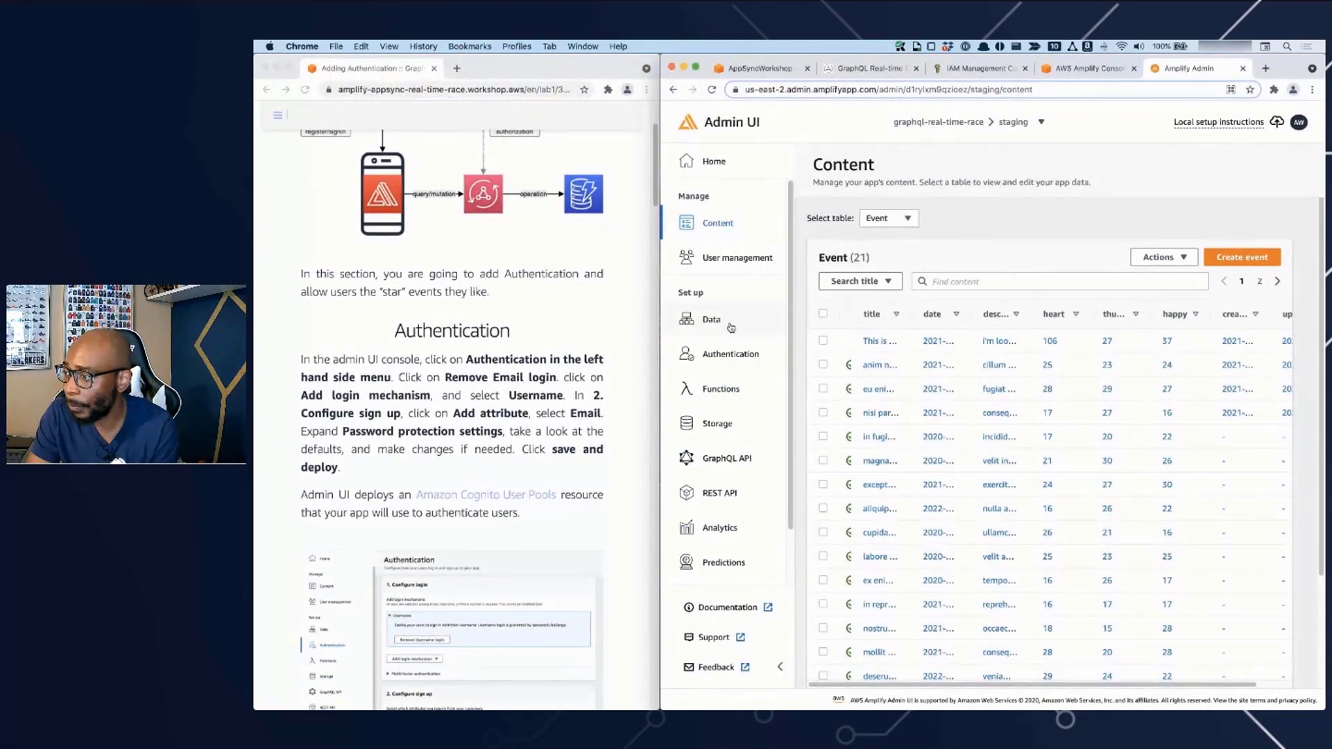
{"action": "left_click", "coordinate": [731, 354]}
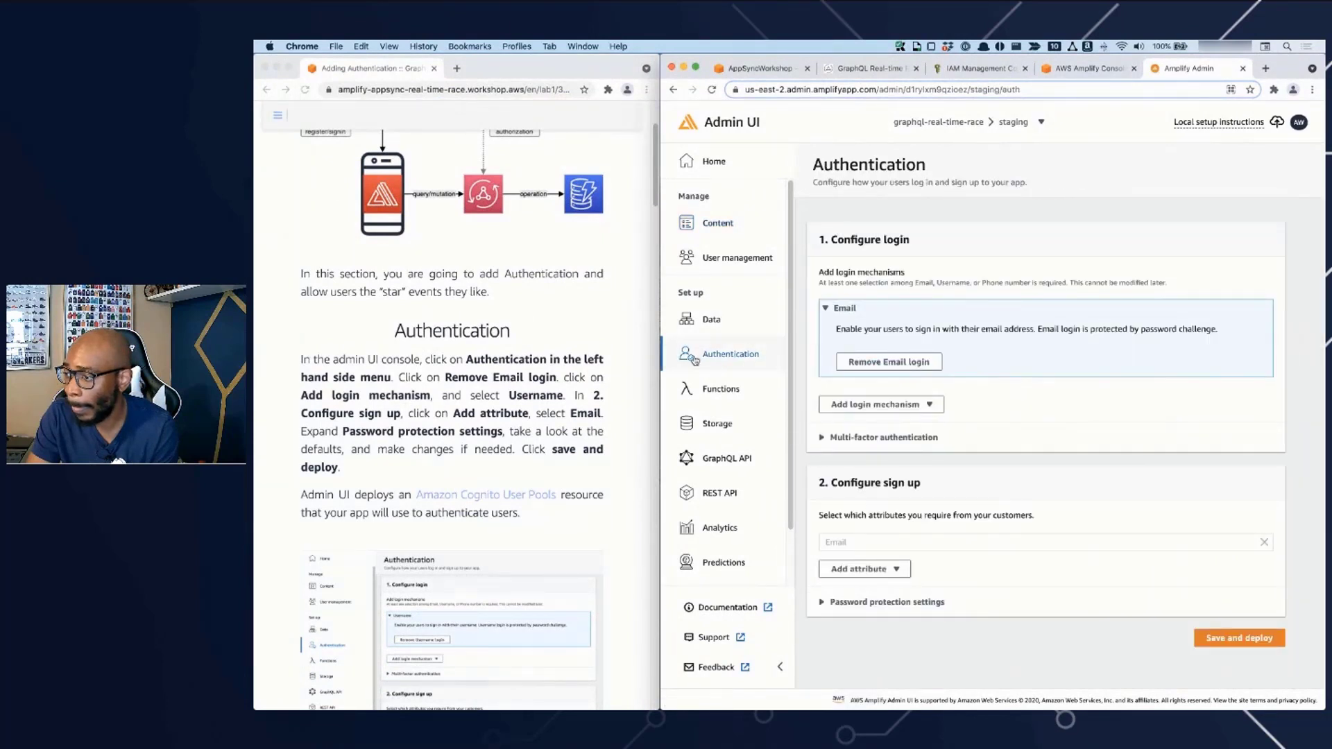
- Replace the Email login mechanism with Username
{"action": "left_click", "coordinate": [869, 369]}
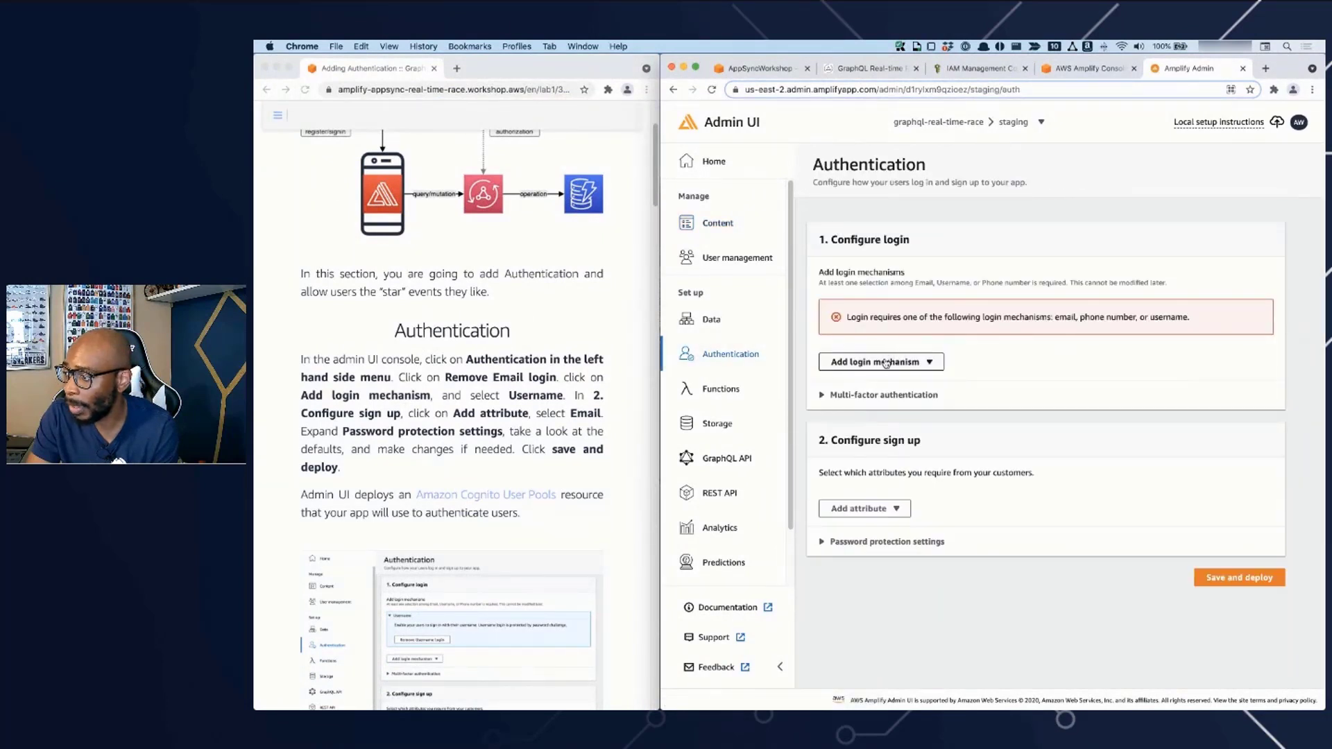
{"action": "left_click", "coordinate": [870, 364]}
{"action": "left_click", "coordinate": [858, 383]}
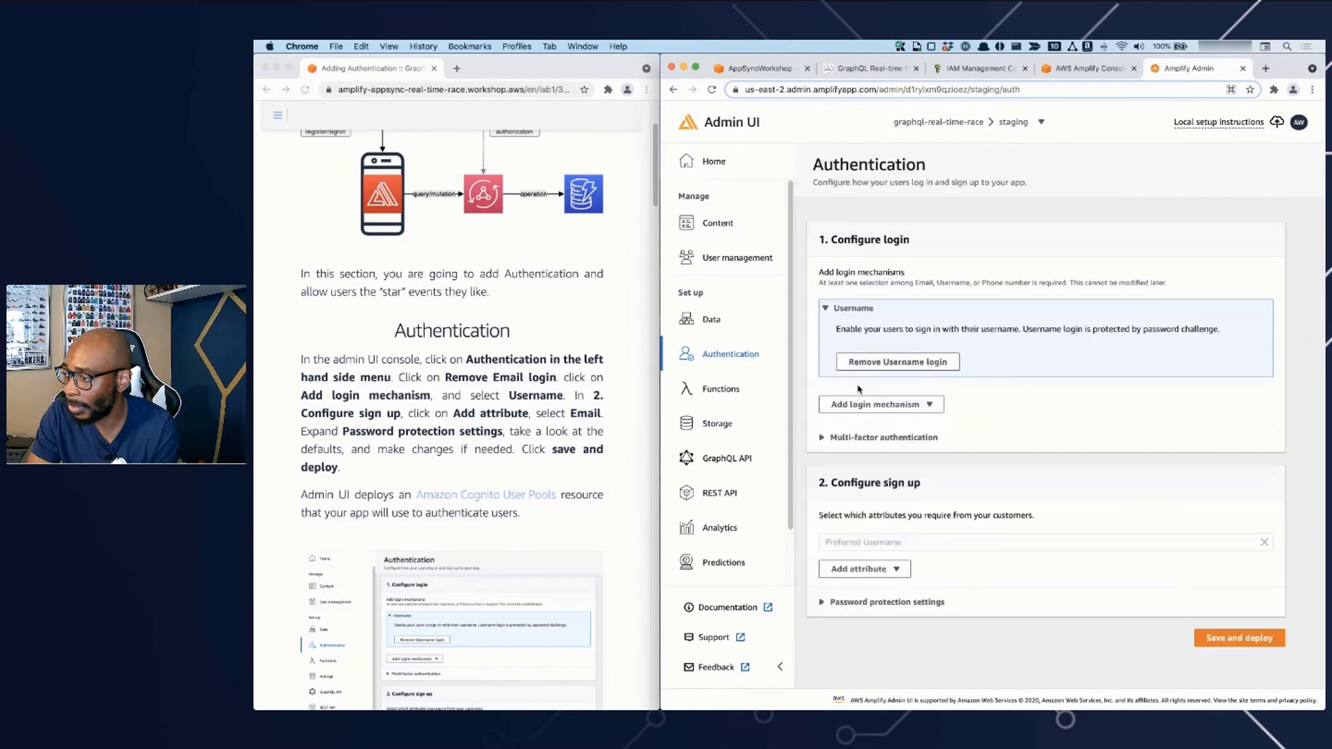
- Add Email as a required sign-up attribute, then save the authentication setup and confirm its deployment
{"action": "left_click", "coordinate": [886, 572]}
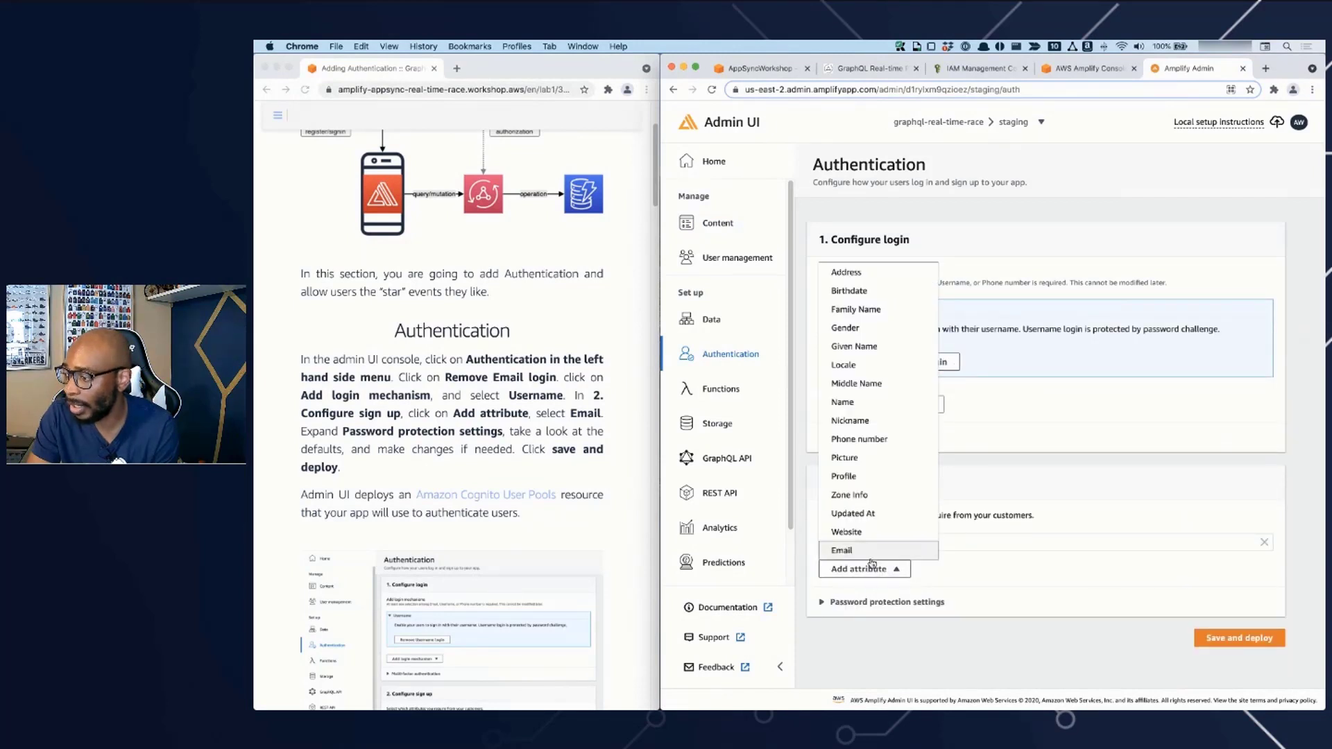
{"action": "left_click", "coordinate": [876, 554]}
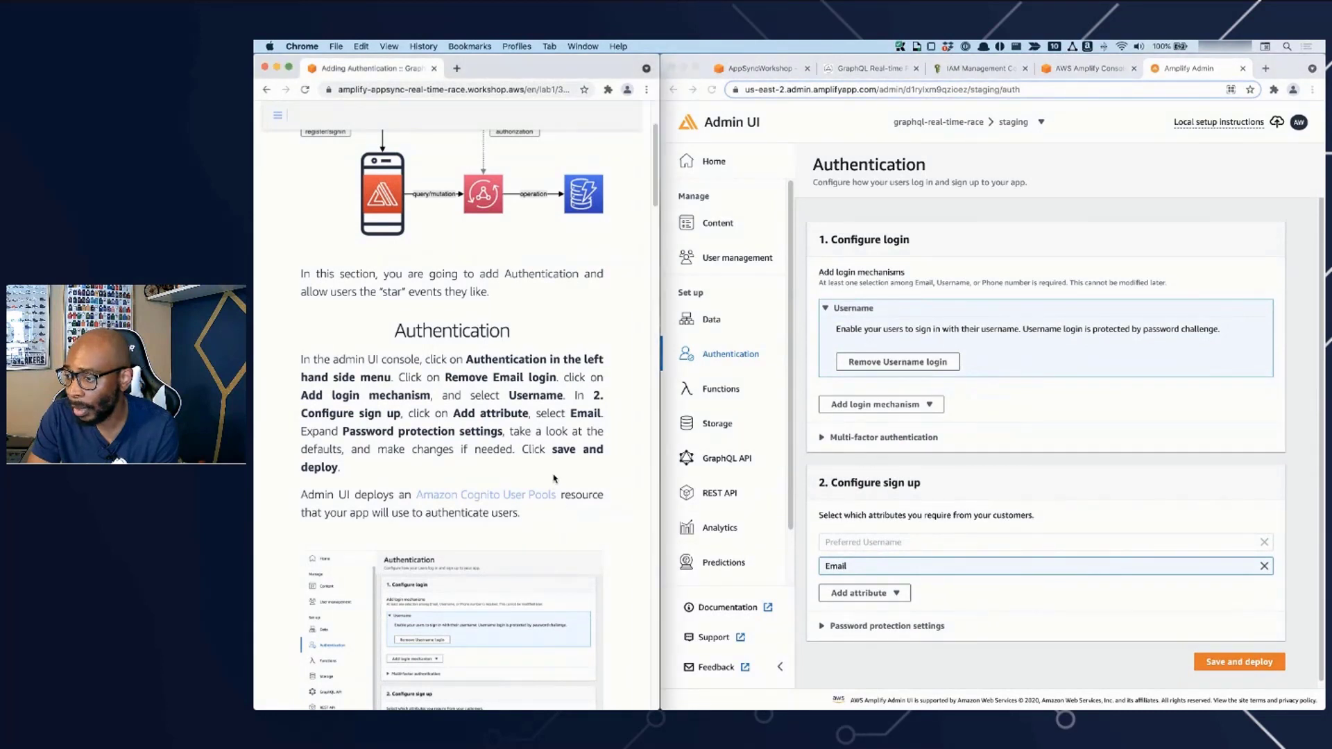
{"action": "left_click", "coordinate": [1253, 664]}
{"action": "left_click", "coordinate": [1078, 448]}
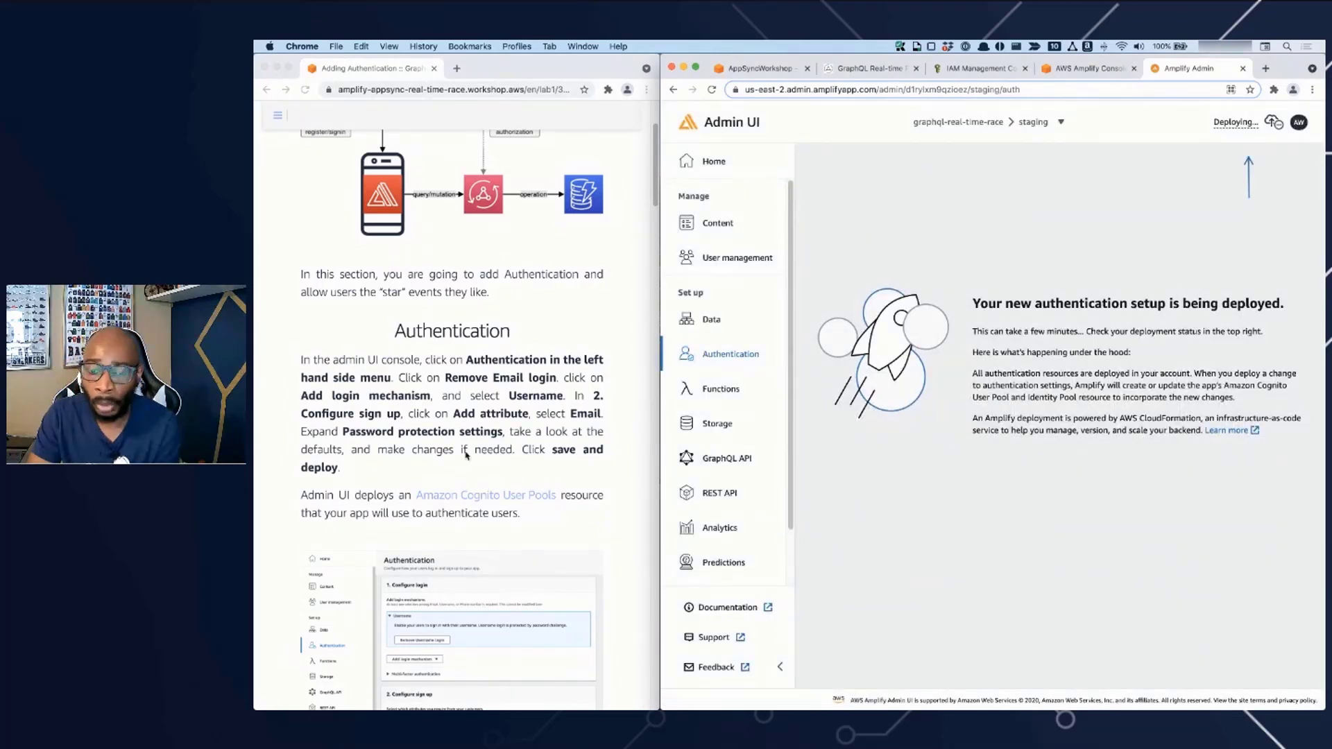
- Read the workshop guide's instructions on Cognito User Pools and on pulling the changes after deployment
{"action": "left_click", "coordinate": [634, 525]}
{"action": "scroll", "coordinate": [634, 526], "scroll_direction": "down", "scroll_amount": 5}
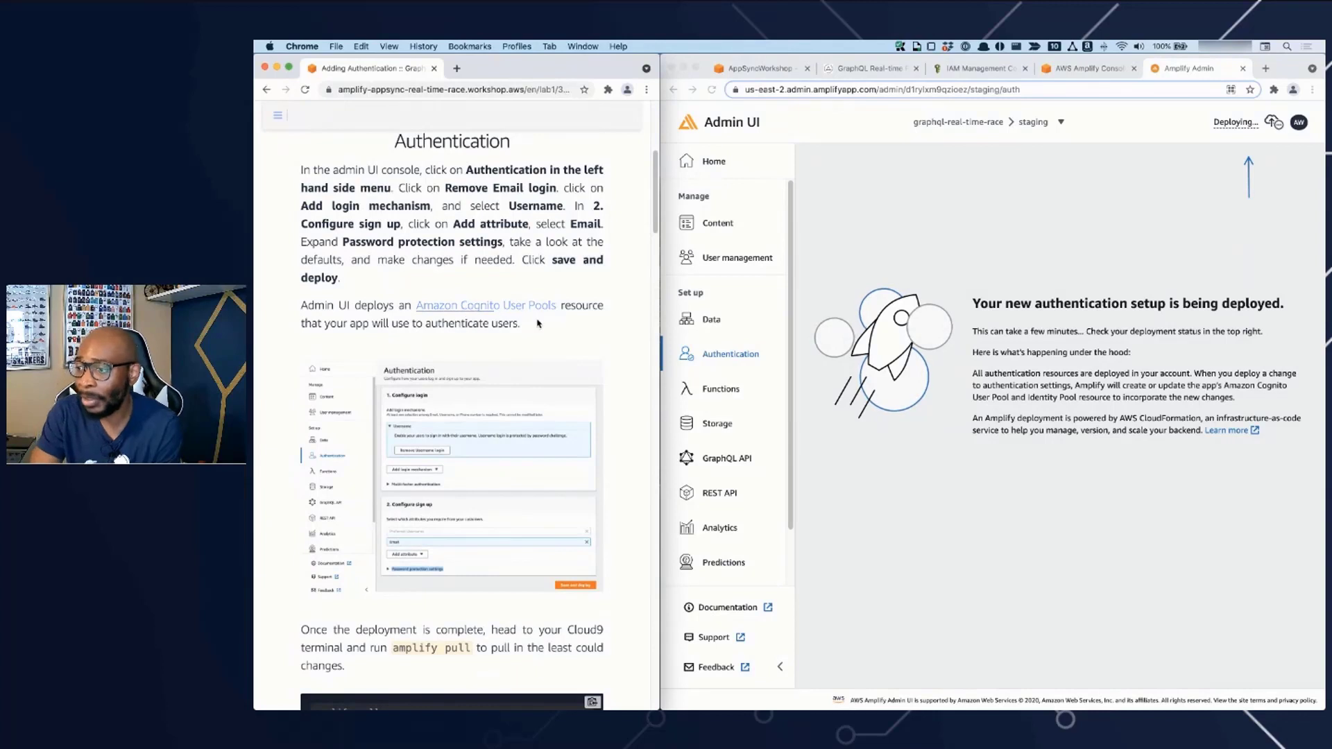
{"action": "scroll", "coordinate": [527, 346], "scroll_direction": "down", "scroll_amount": 2}
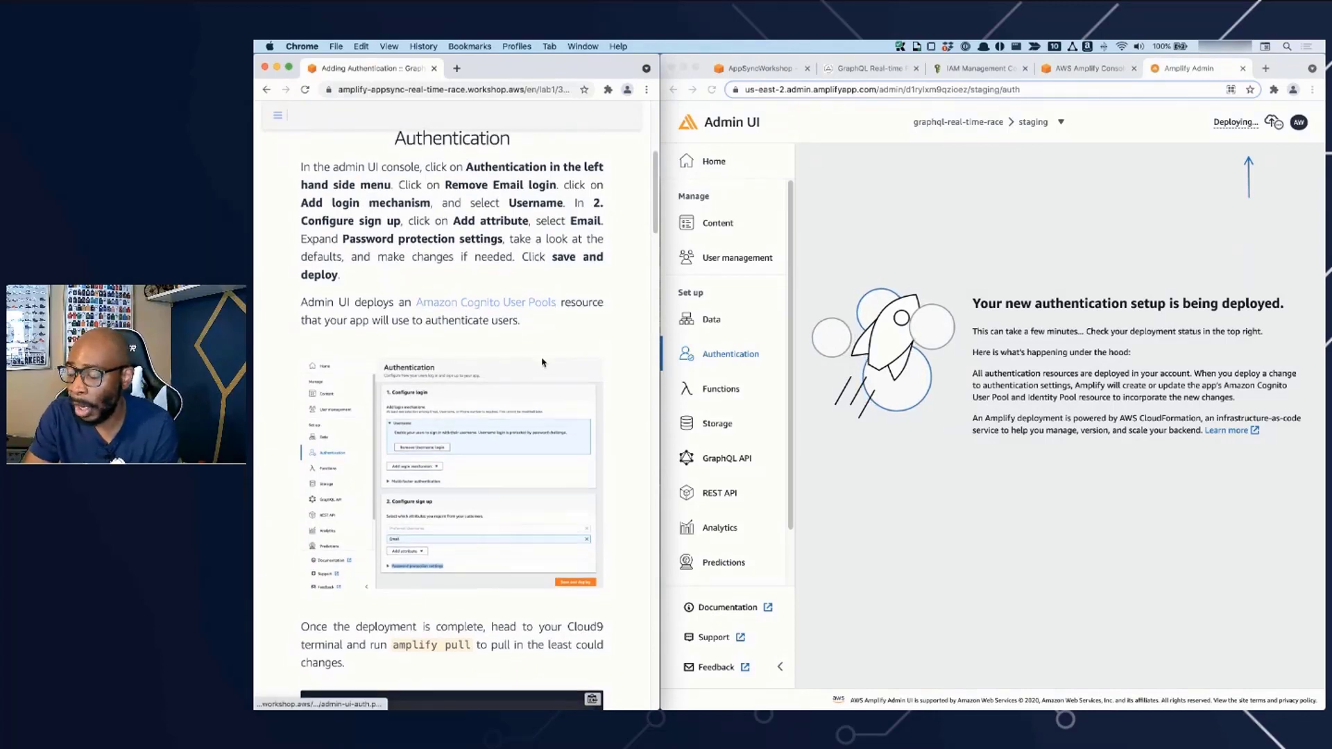
{"action": "scroll", "coordinate": [543, 363], "scroll_direction": "down", "scroll_amount": 2}
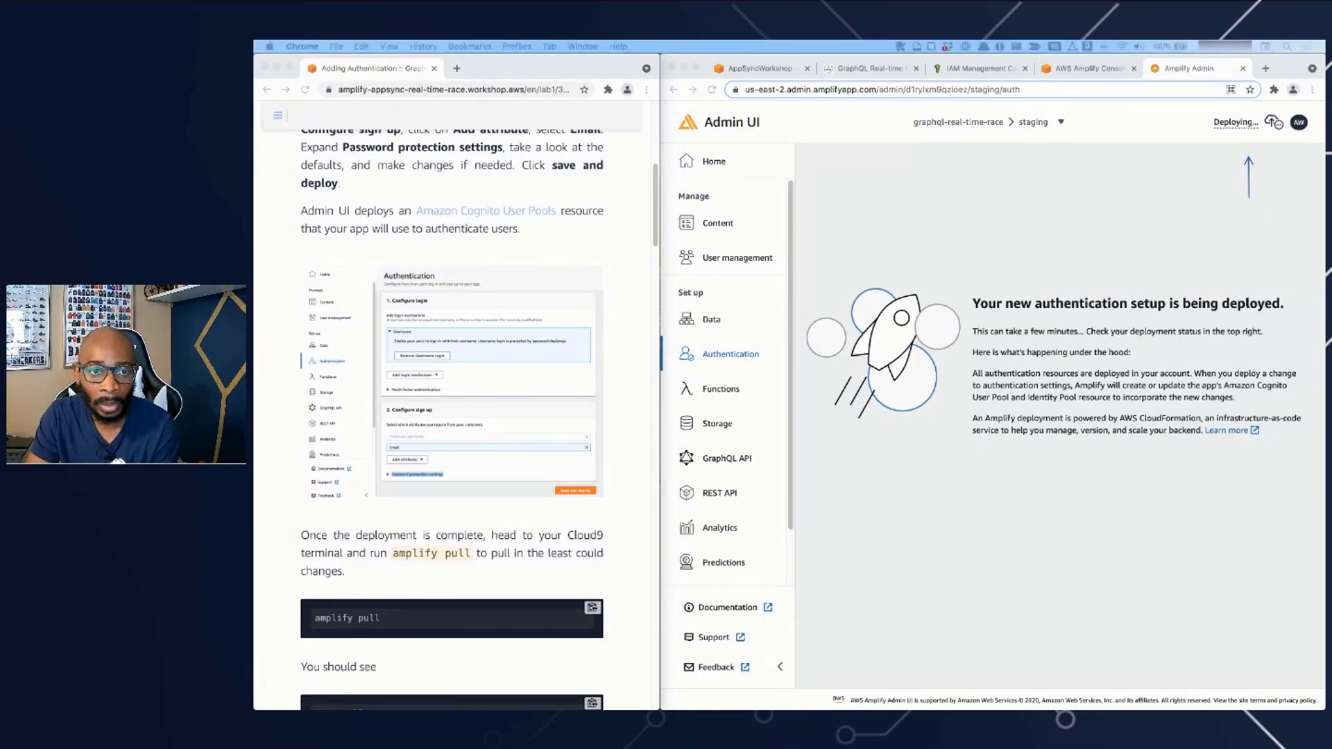
- Switch to the PowerPoint slide show with the Amazon Cognito slide and enlarge its window to fill the screen
{"action": "left_click_drag", "start_coordinate": [255, 203], "coordinate": [885, 210]}
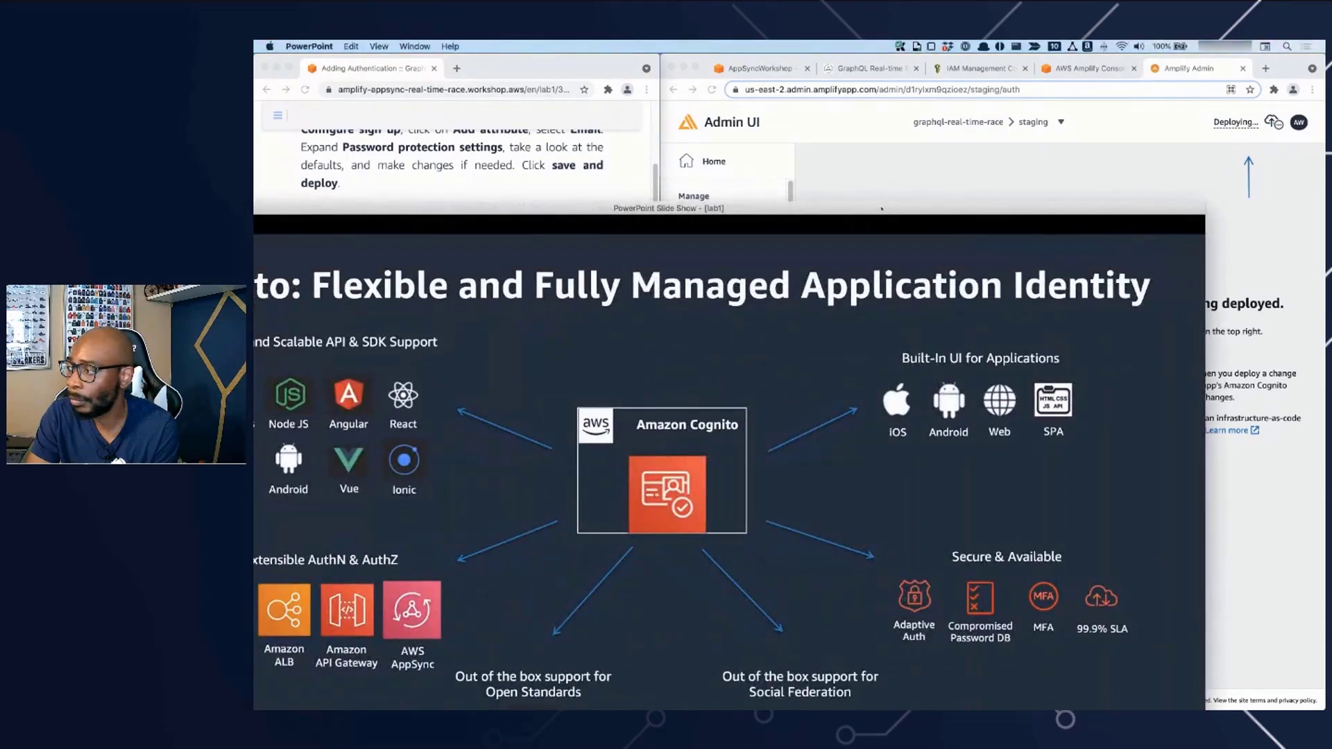
{"action": "double_click", "coordinate": [883, 208]}
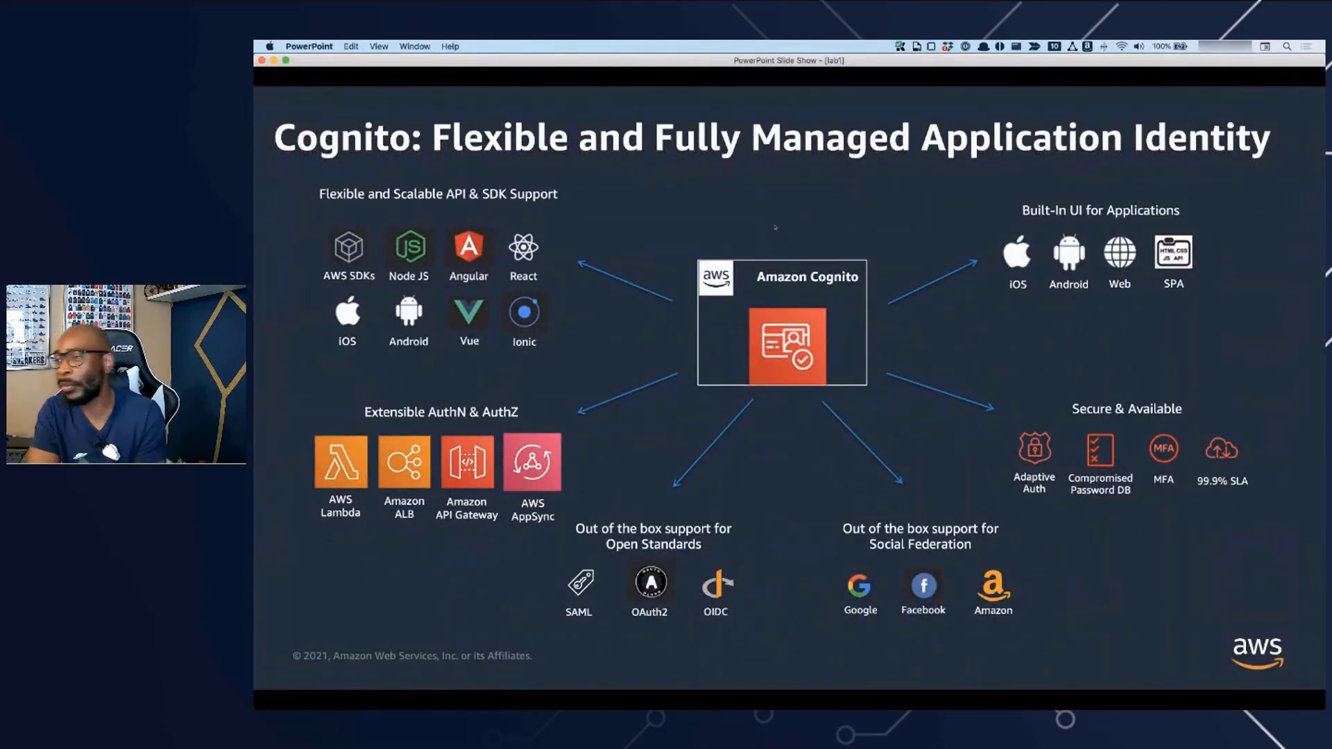